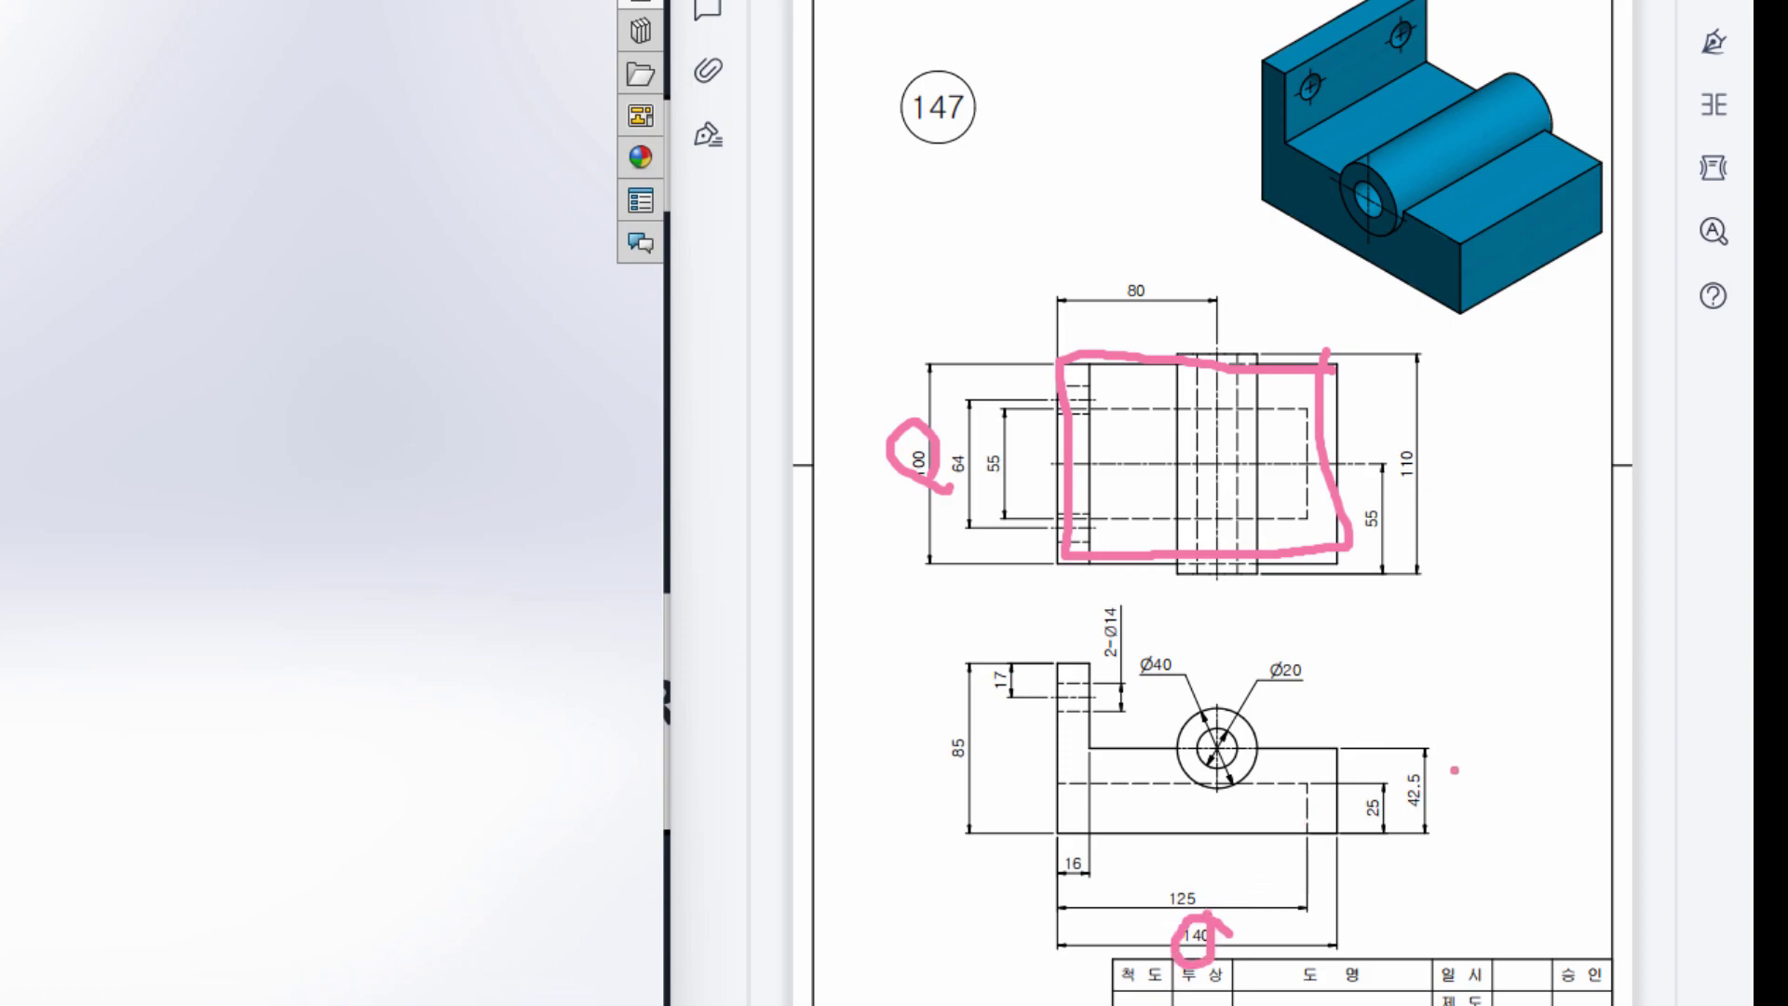
Circle the 42.5 height dimension on the reference drawing, then leave marking mode.
mouse_move(1433, 764)
mouse_down()
mouse_move(1397, 809)
mouse_move(1451, 778)
mouse_up()
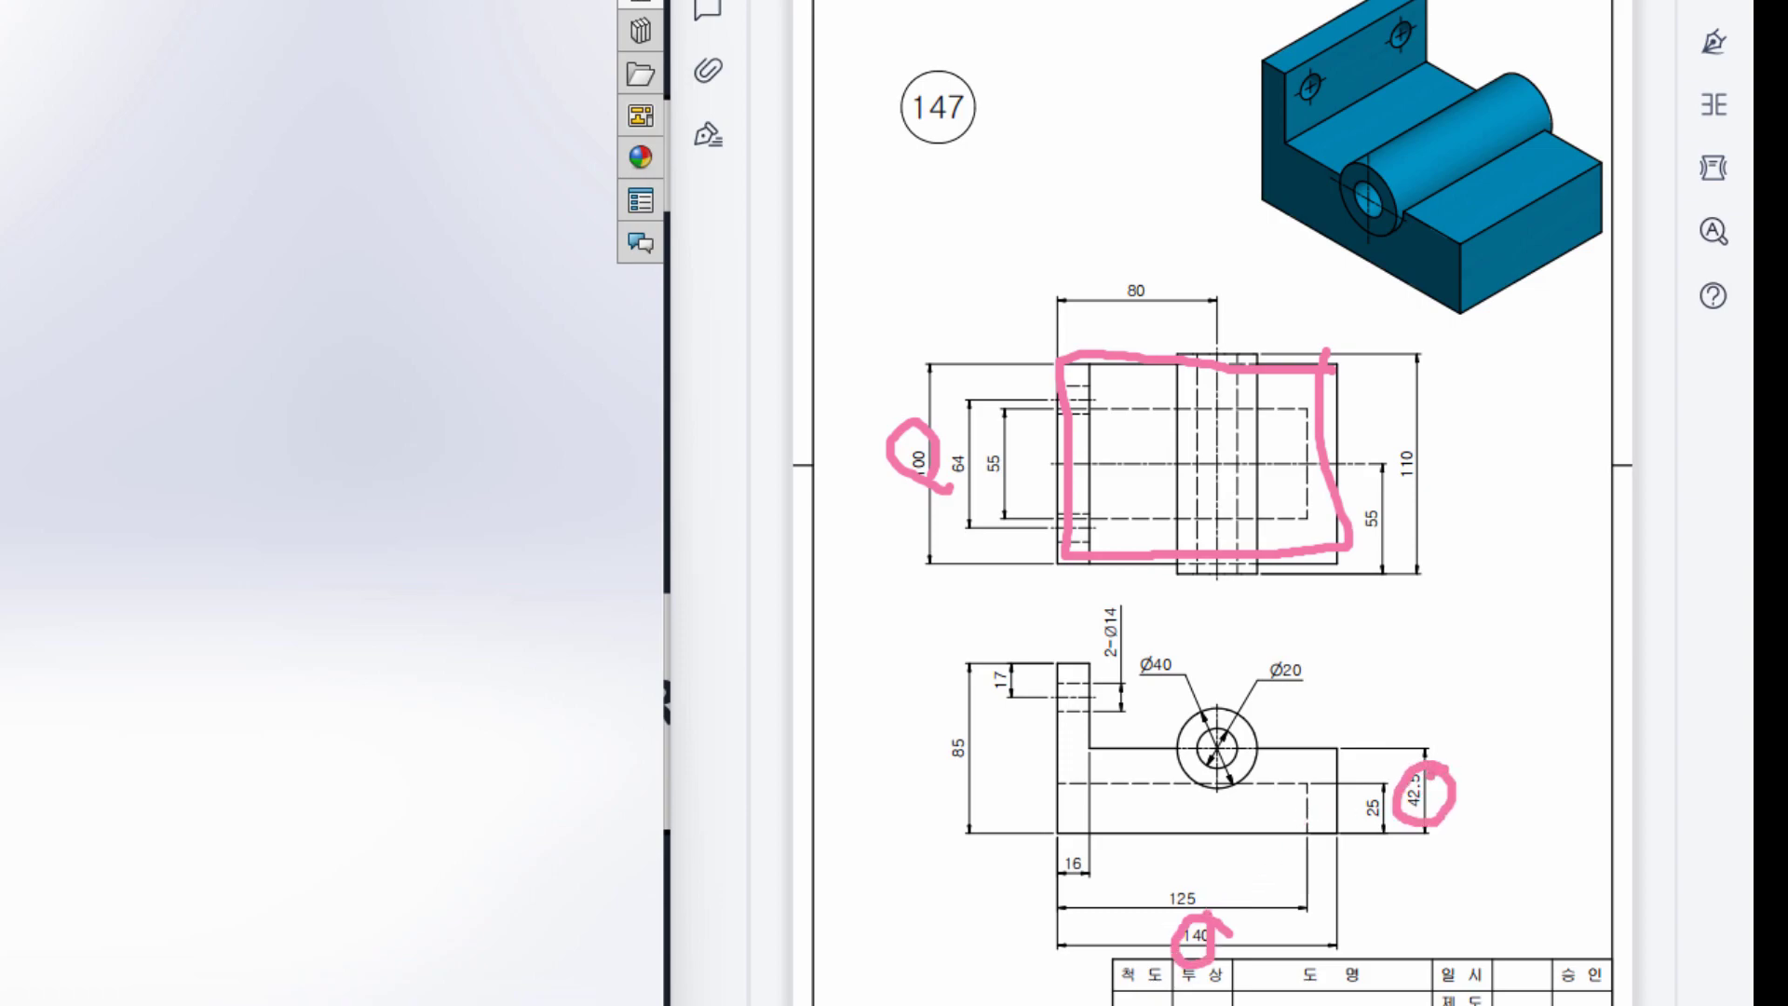
click(1131, 20)
click(1210, 193)
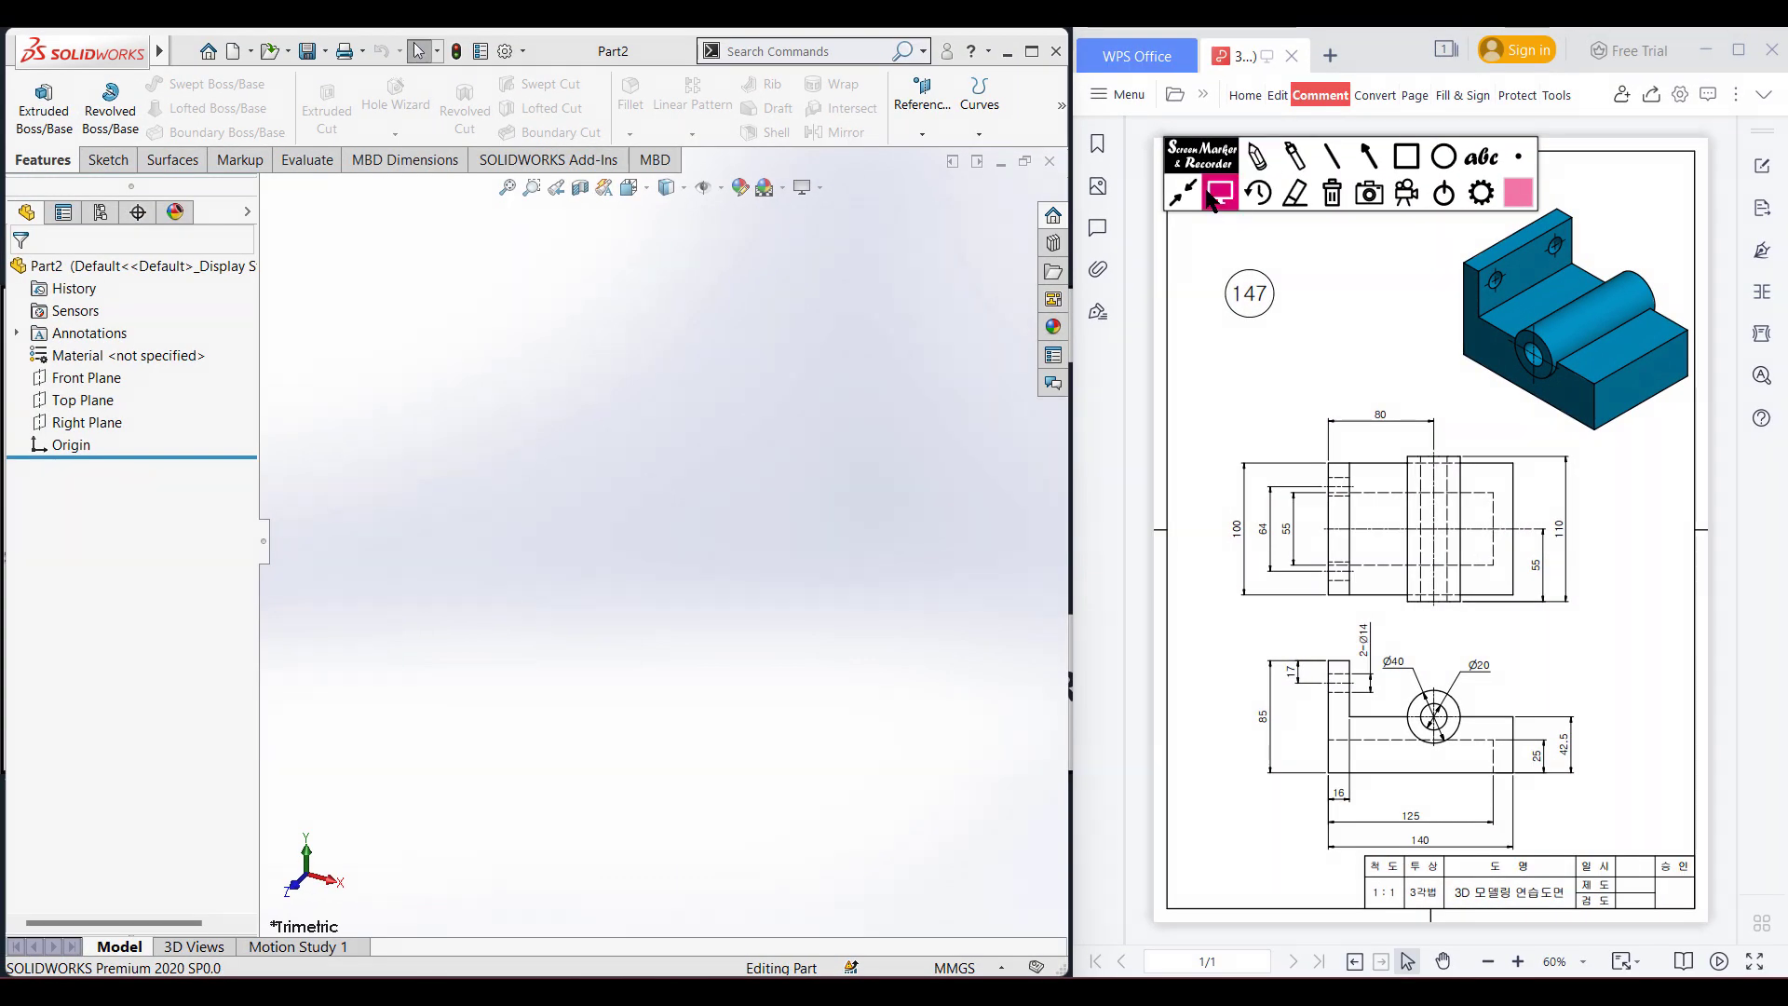
Start a sketch on the Top Plane and draw a center rectangle about 45 by 33 mm from the origin.
right_click(116, 399)
click(114, 373)
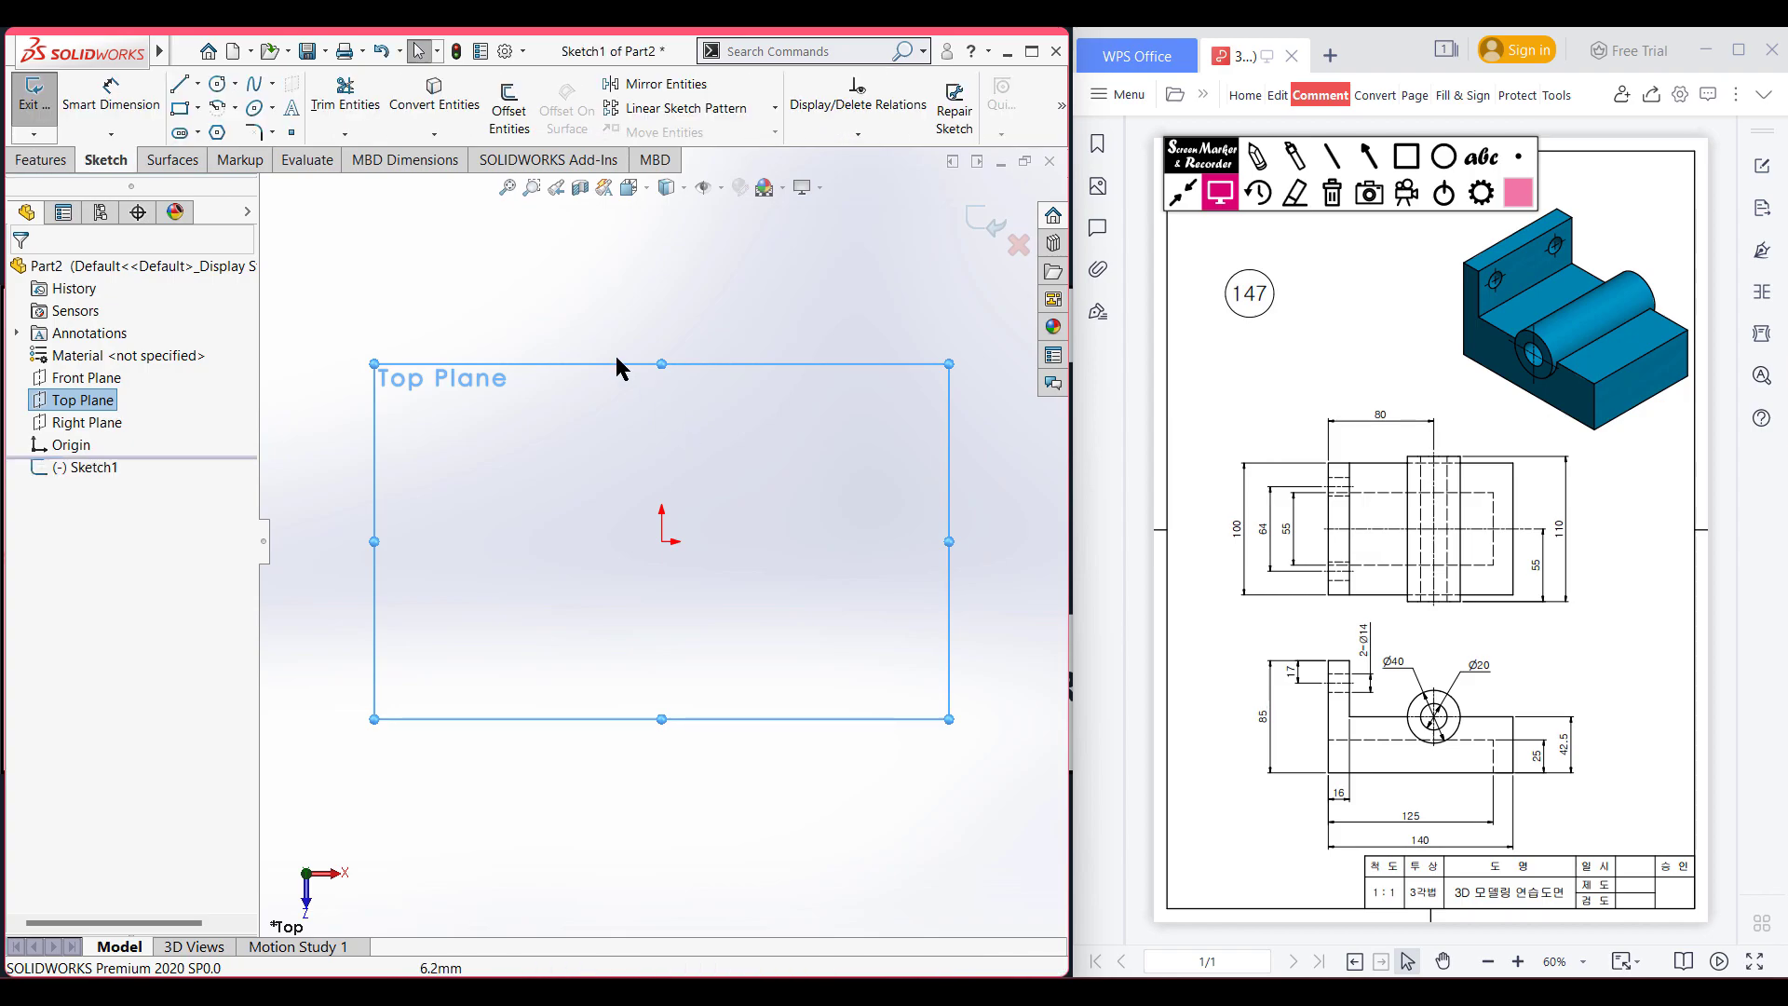
click(197, 108)
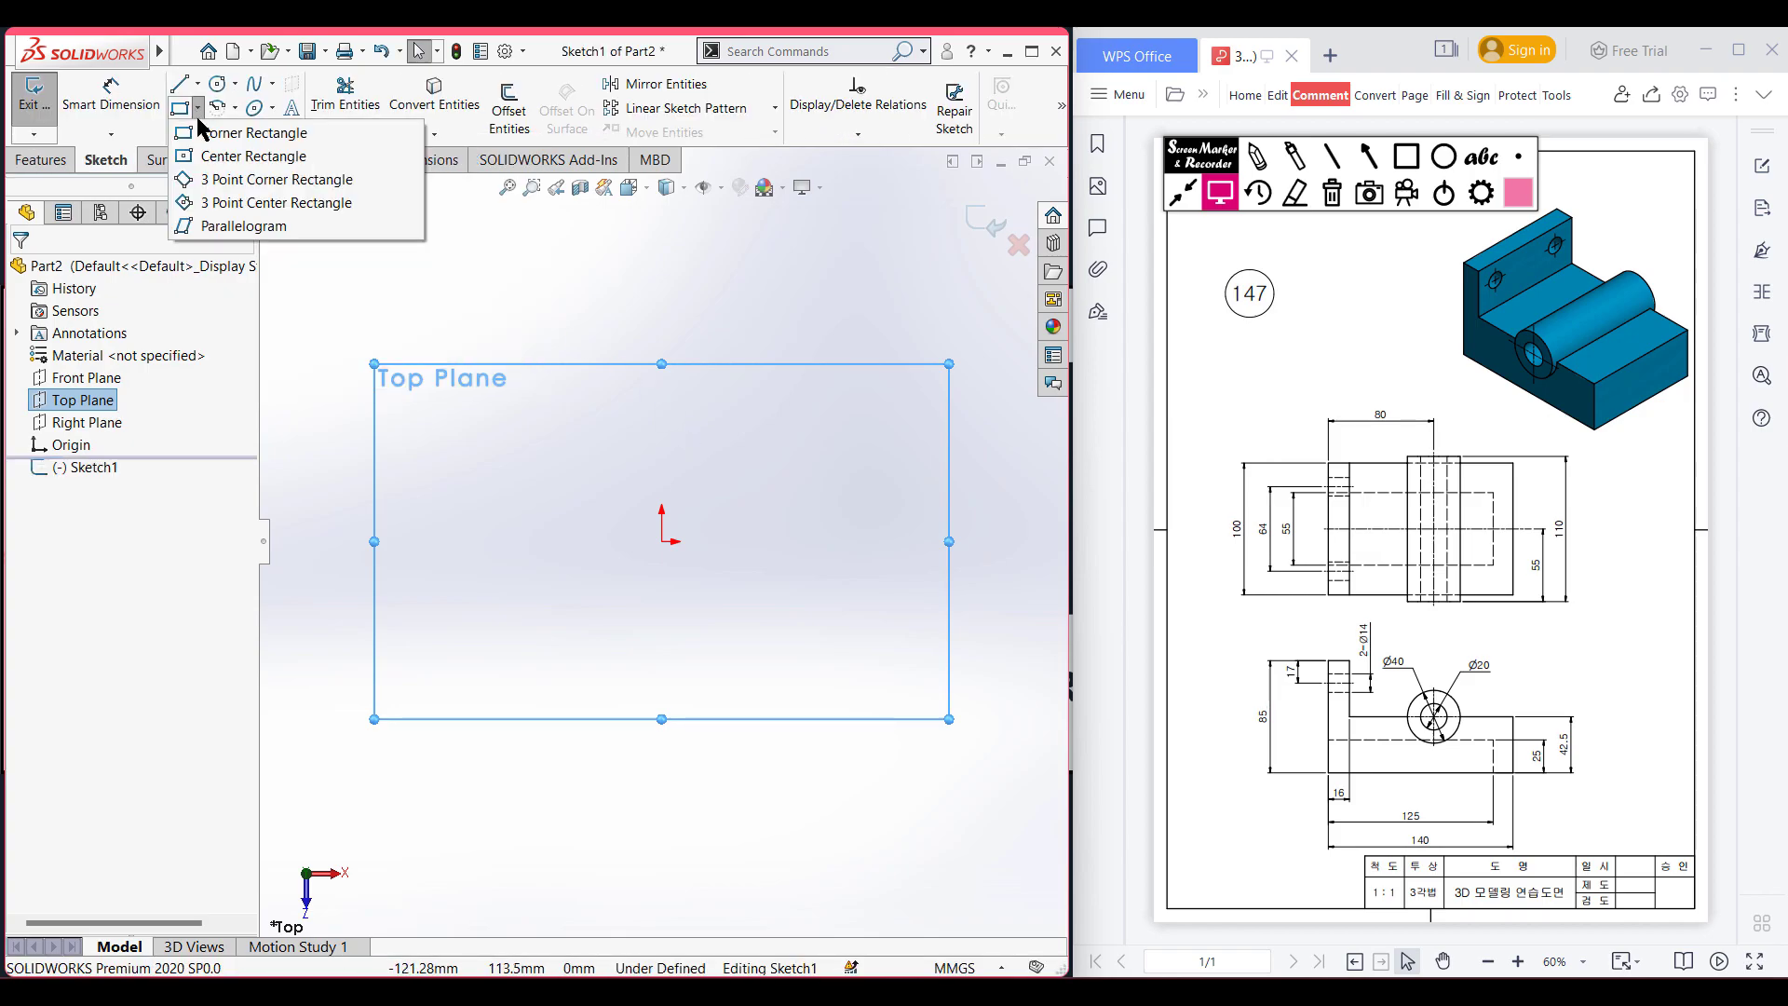
click(229, 155)
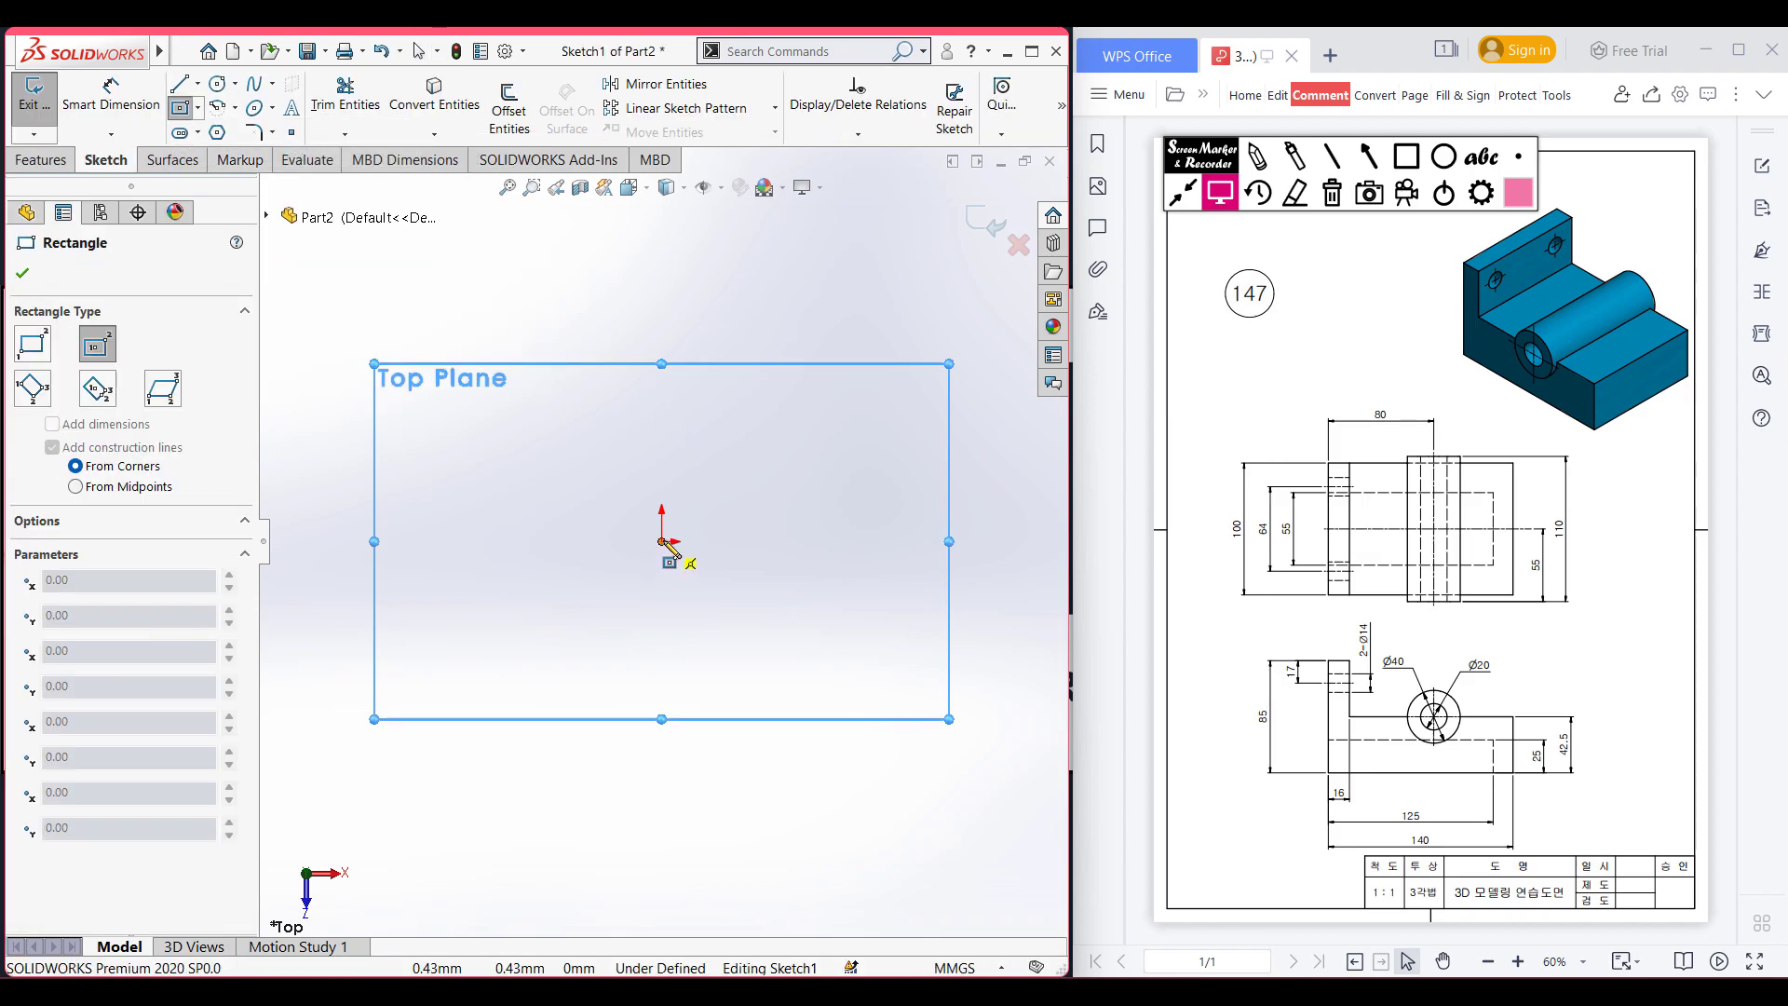
drag(662, 542, 736, 489)
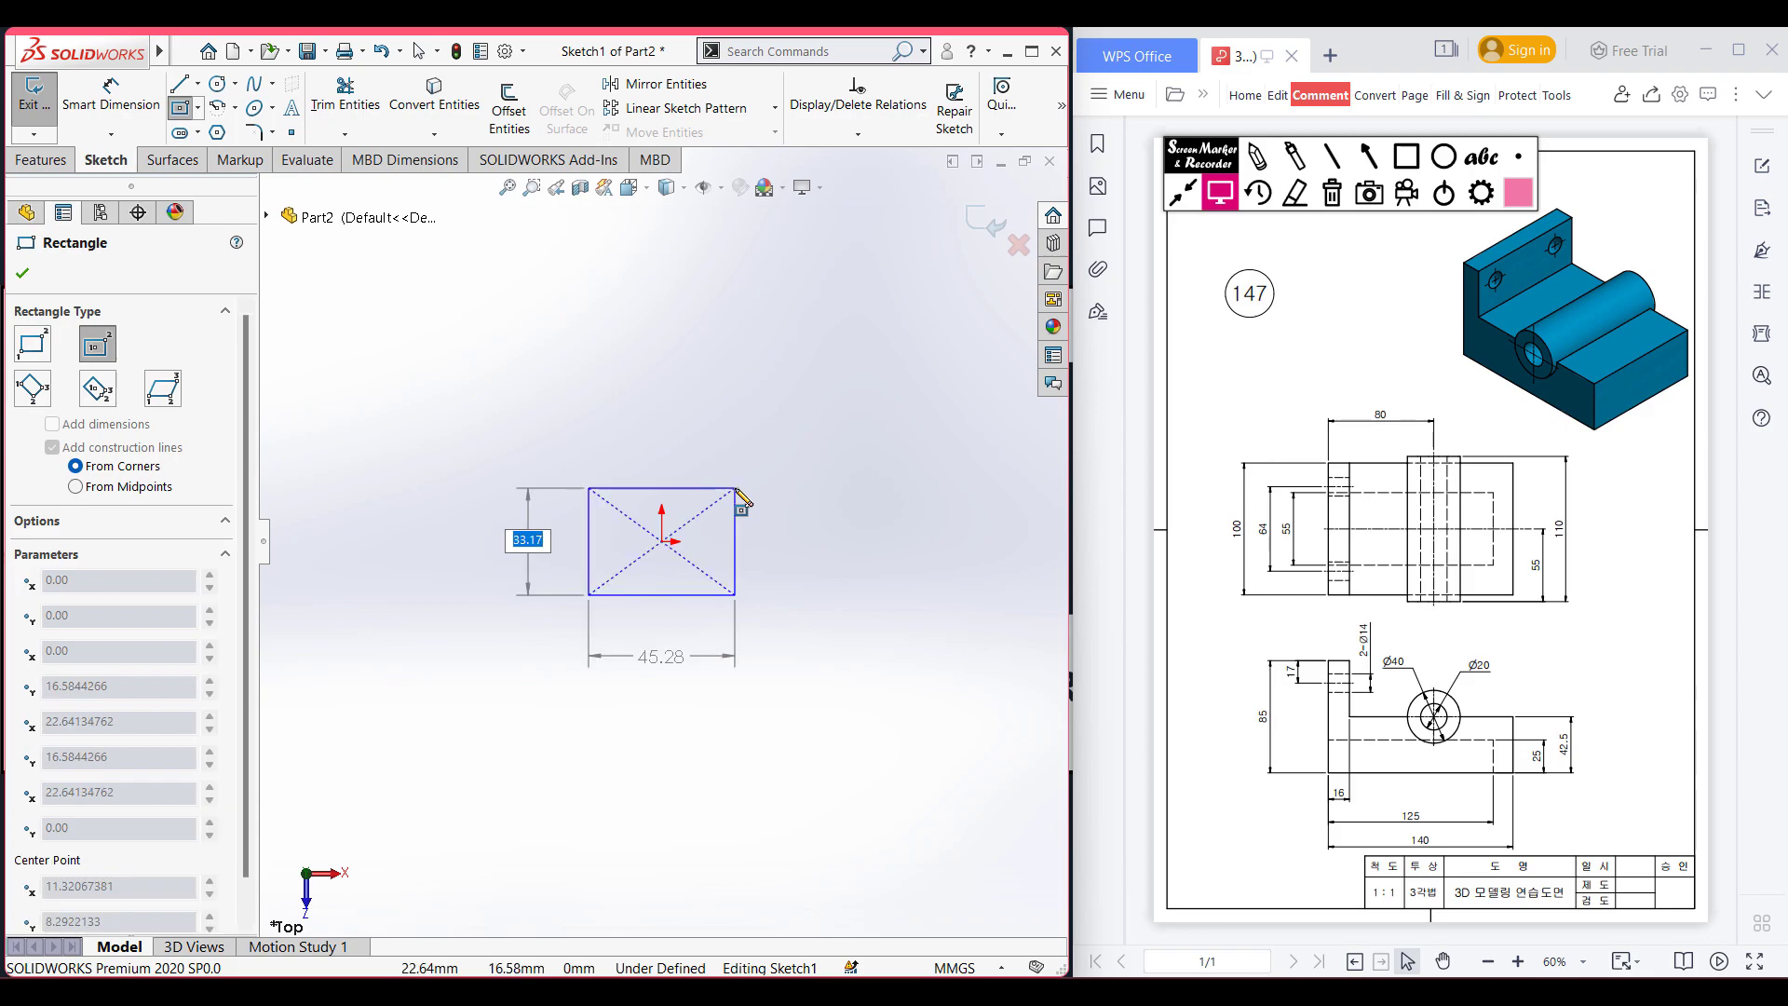
Set the rectangle's vertical side to 100 mm and its horizontal side to 140 mm.
text(100)
key(Return)
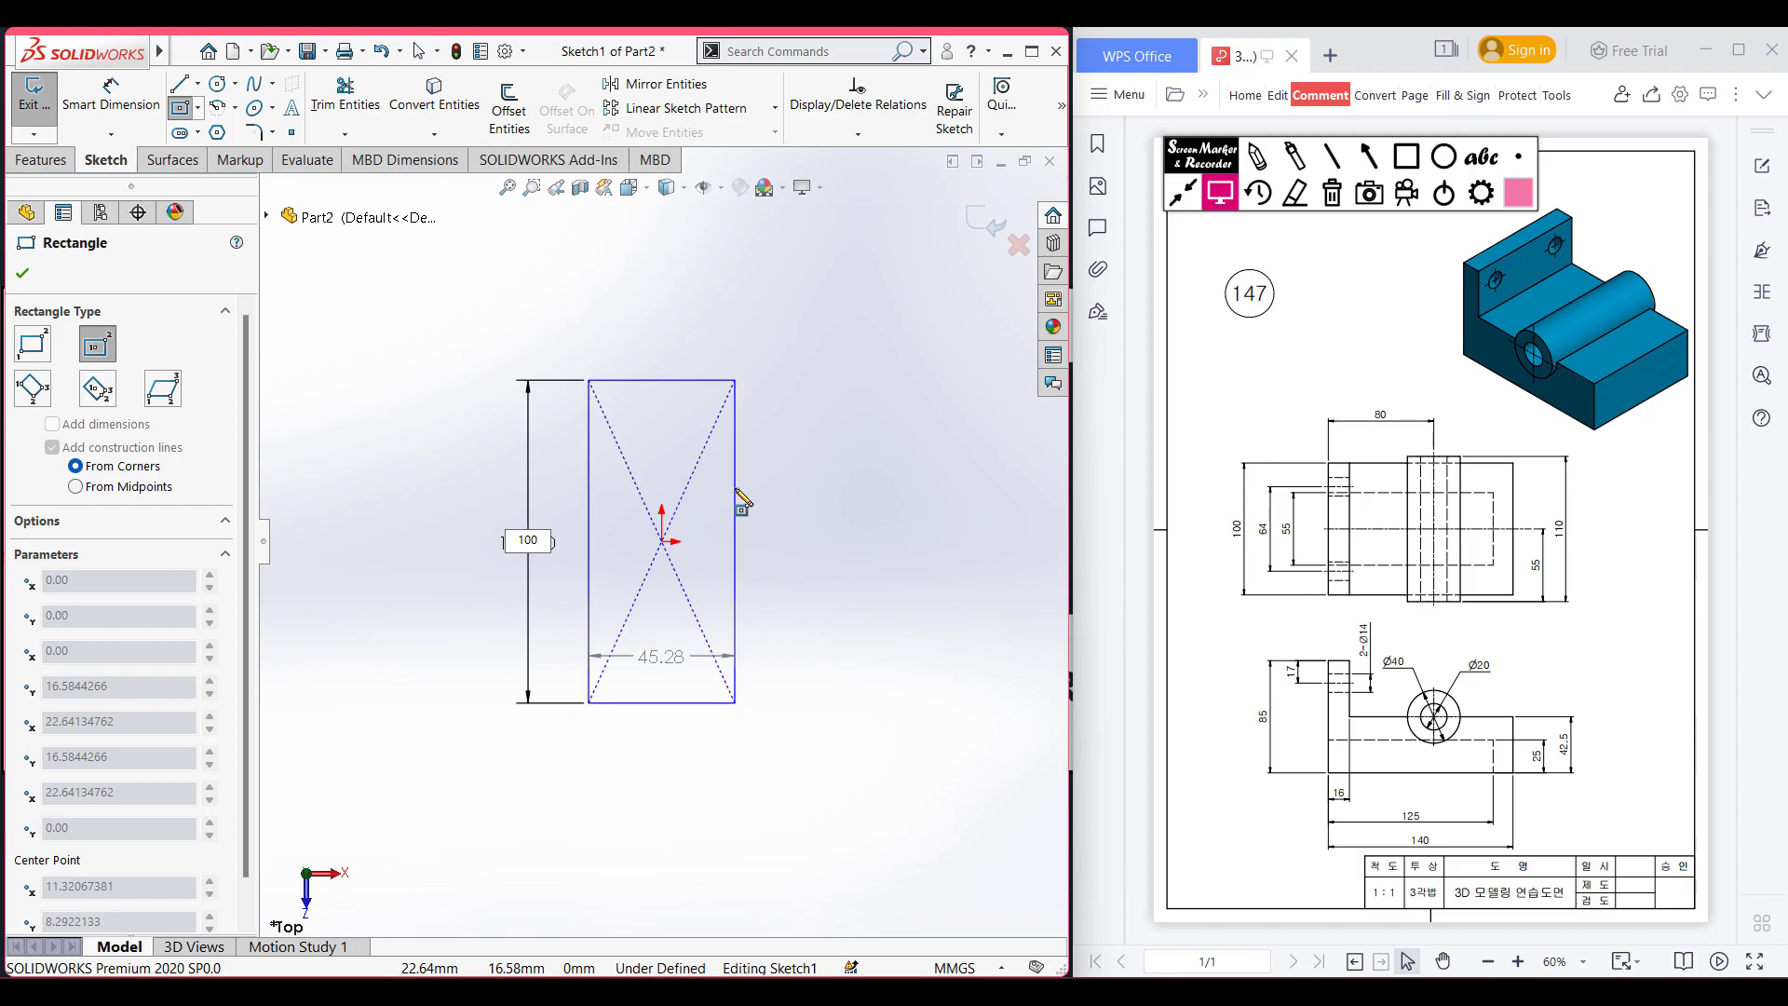
text(1)
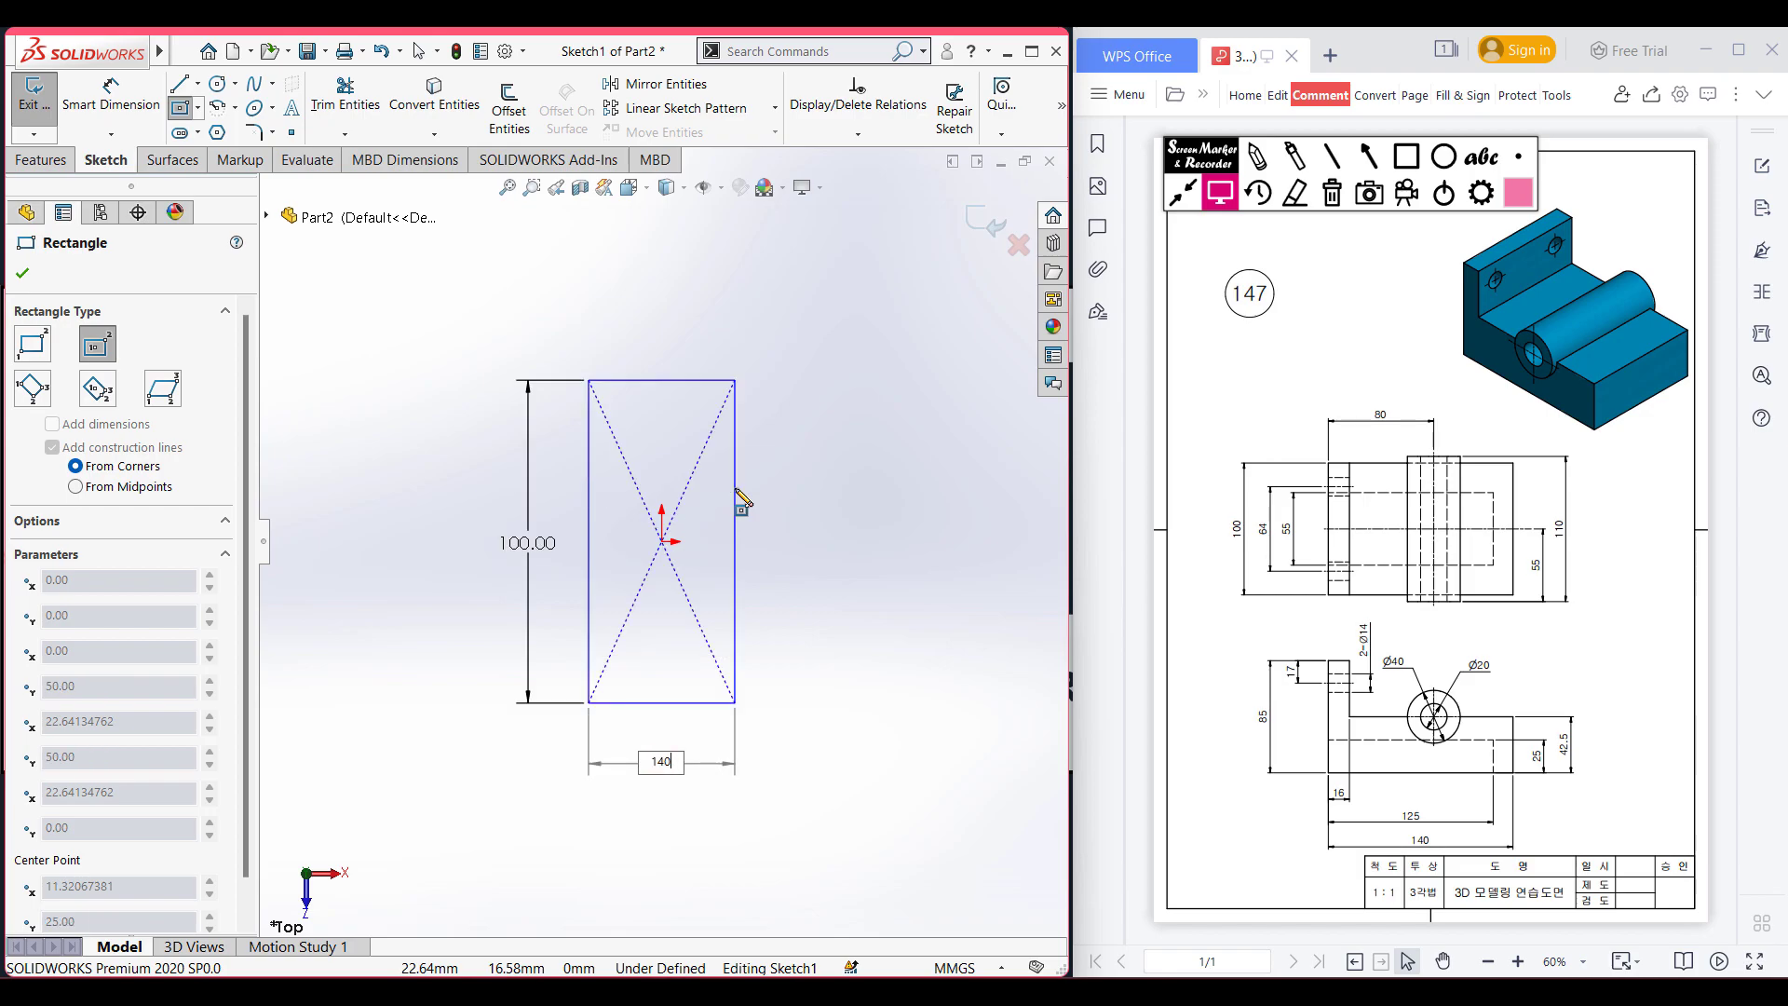
text(40)
key(Return)
Extrude the rectangle as a blind boss 42.5 mm deep.
key(ctrl+7)
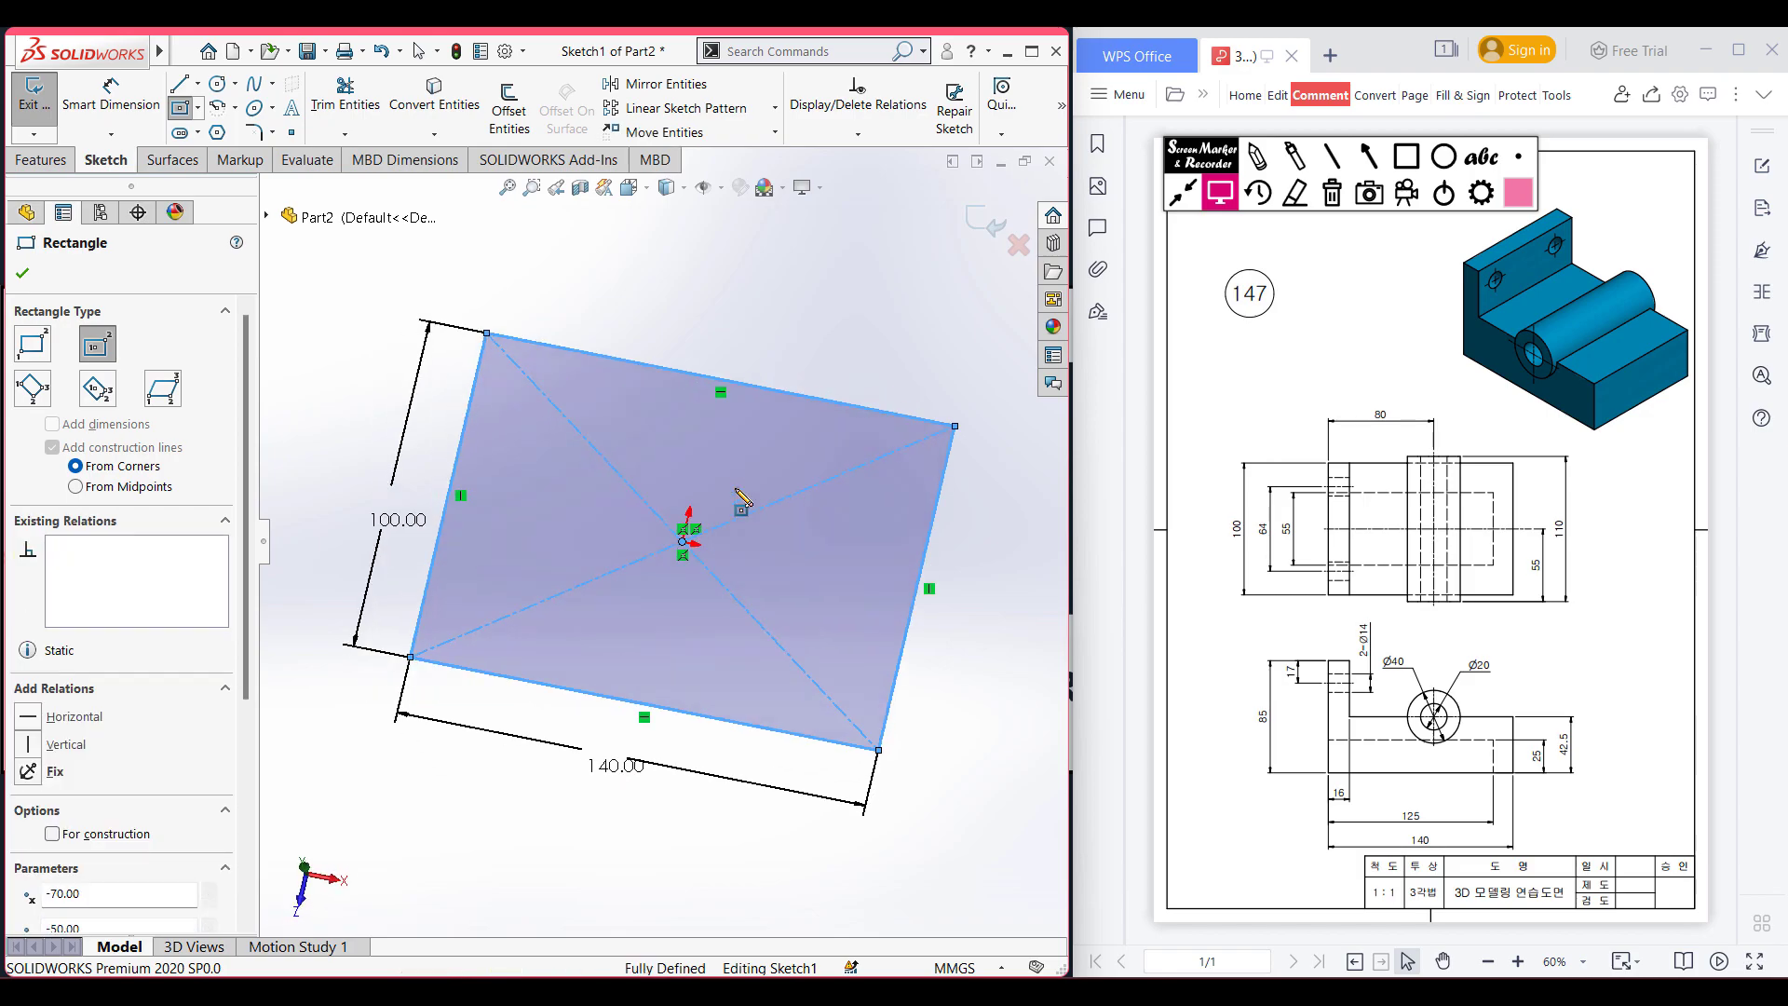
click(14, 141)
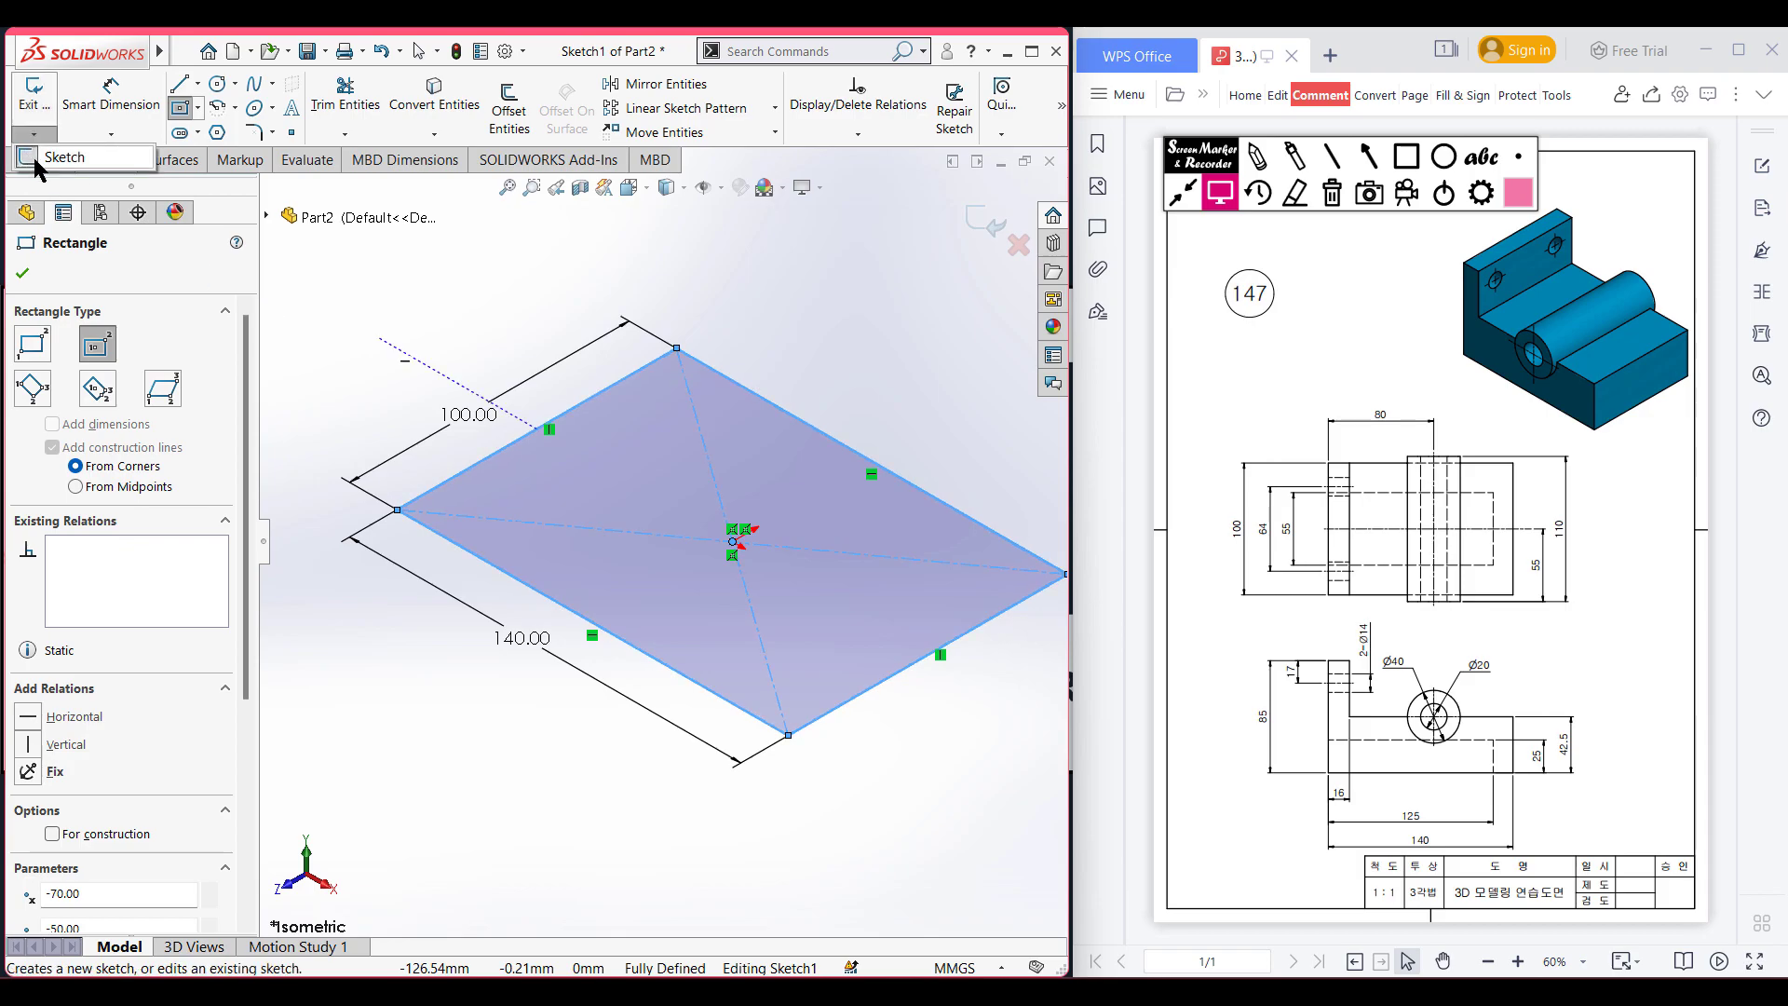
click(395, 275)
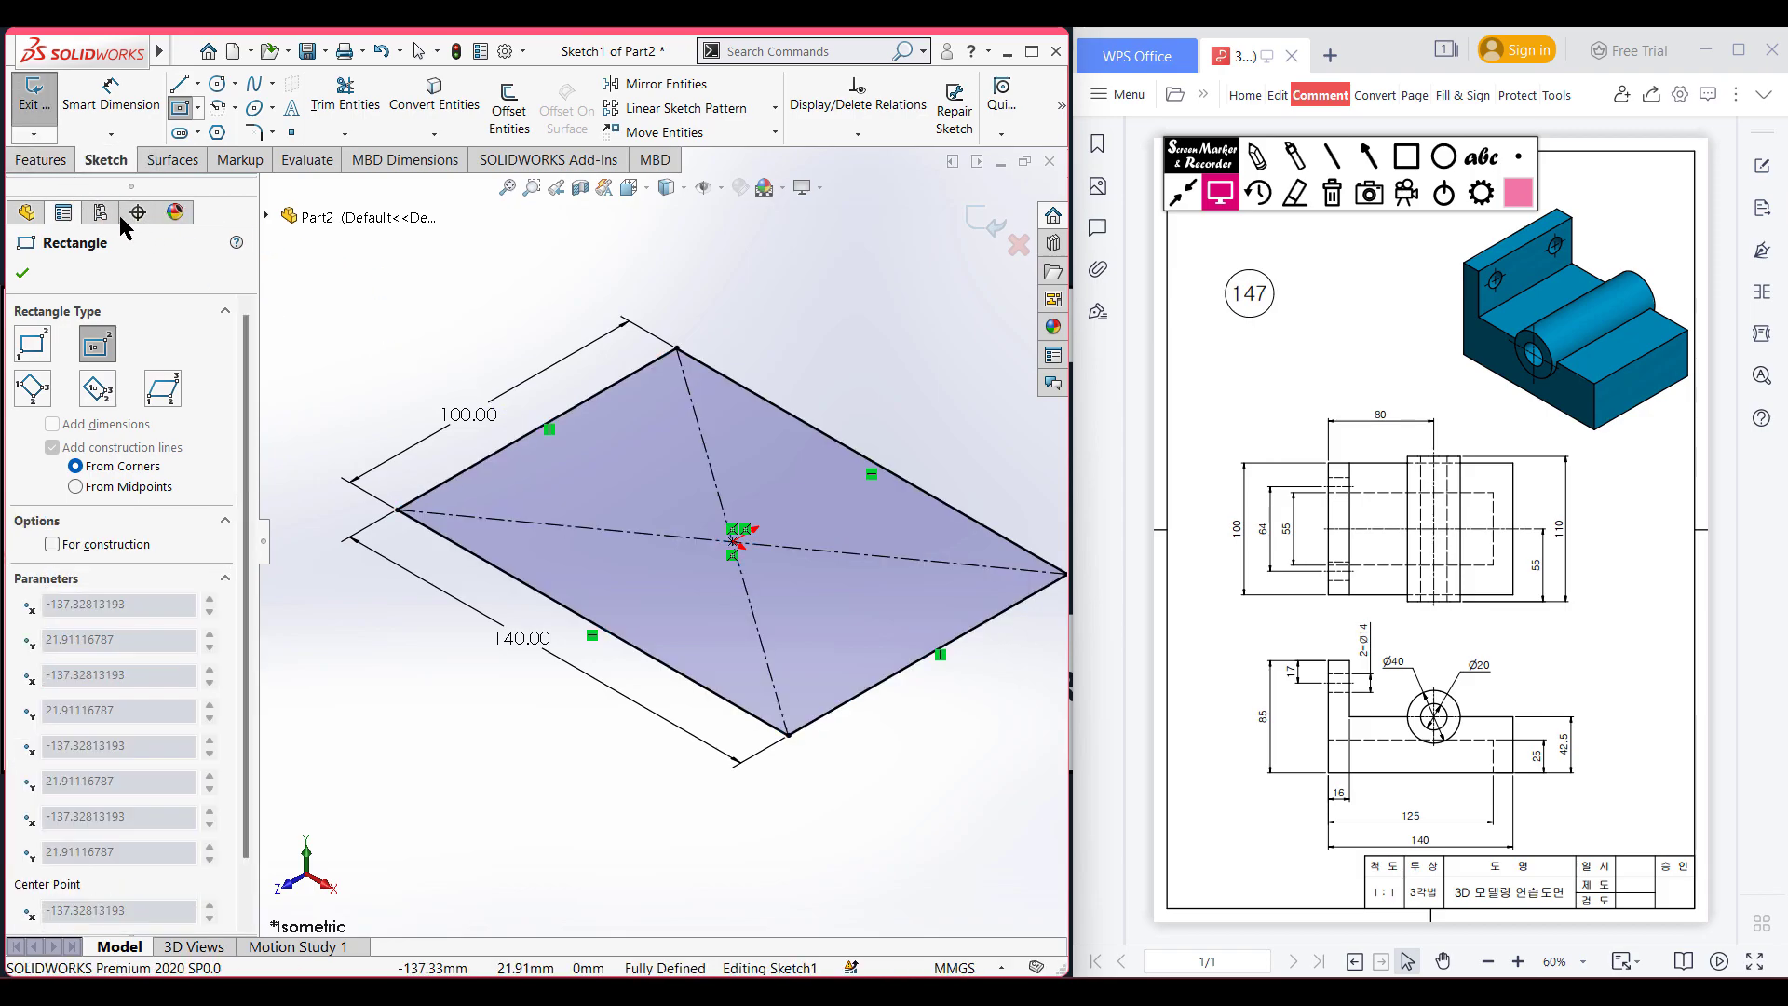
click(39, 162)
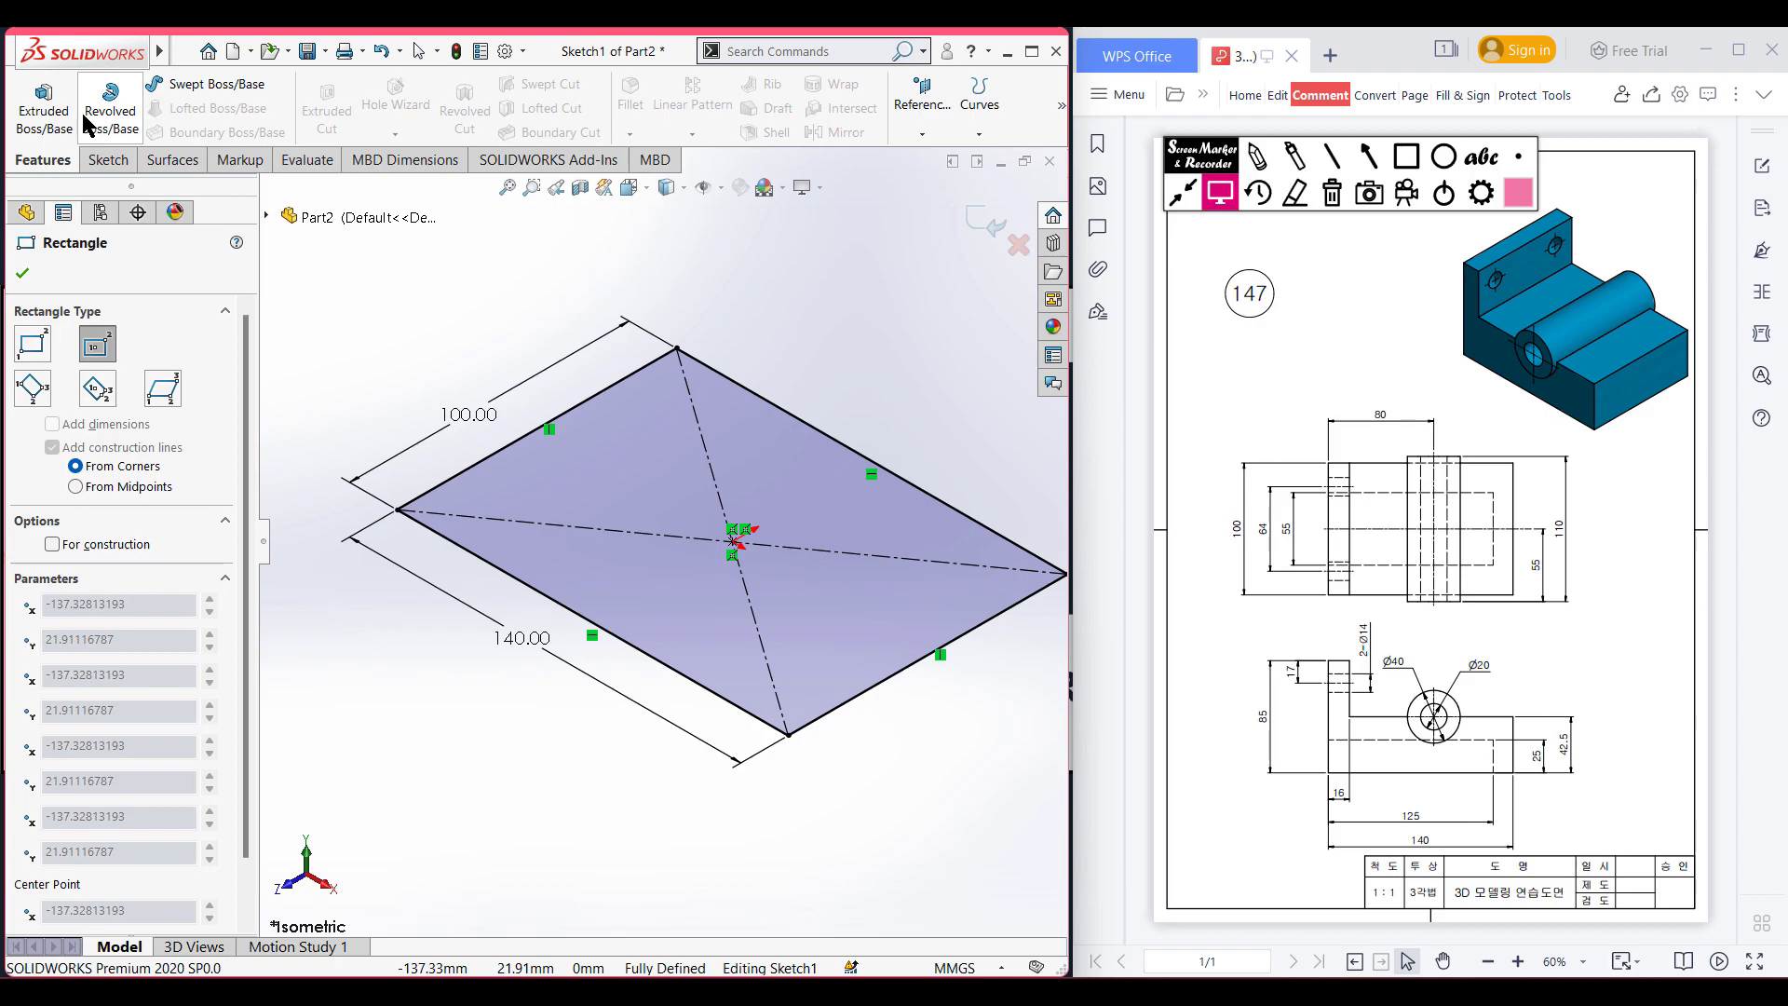
click(50, 119)
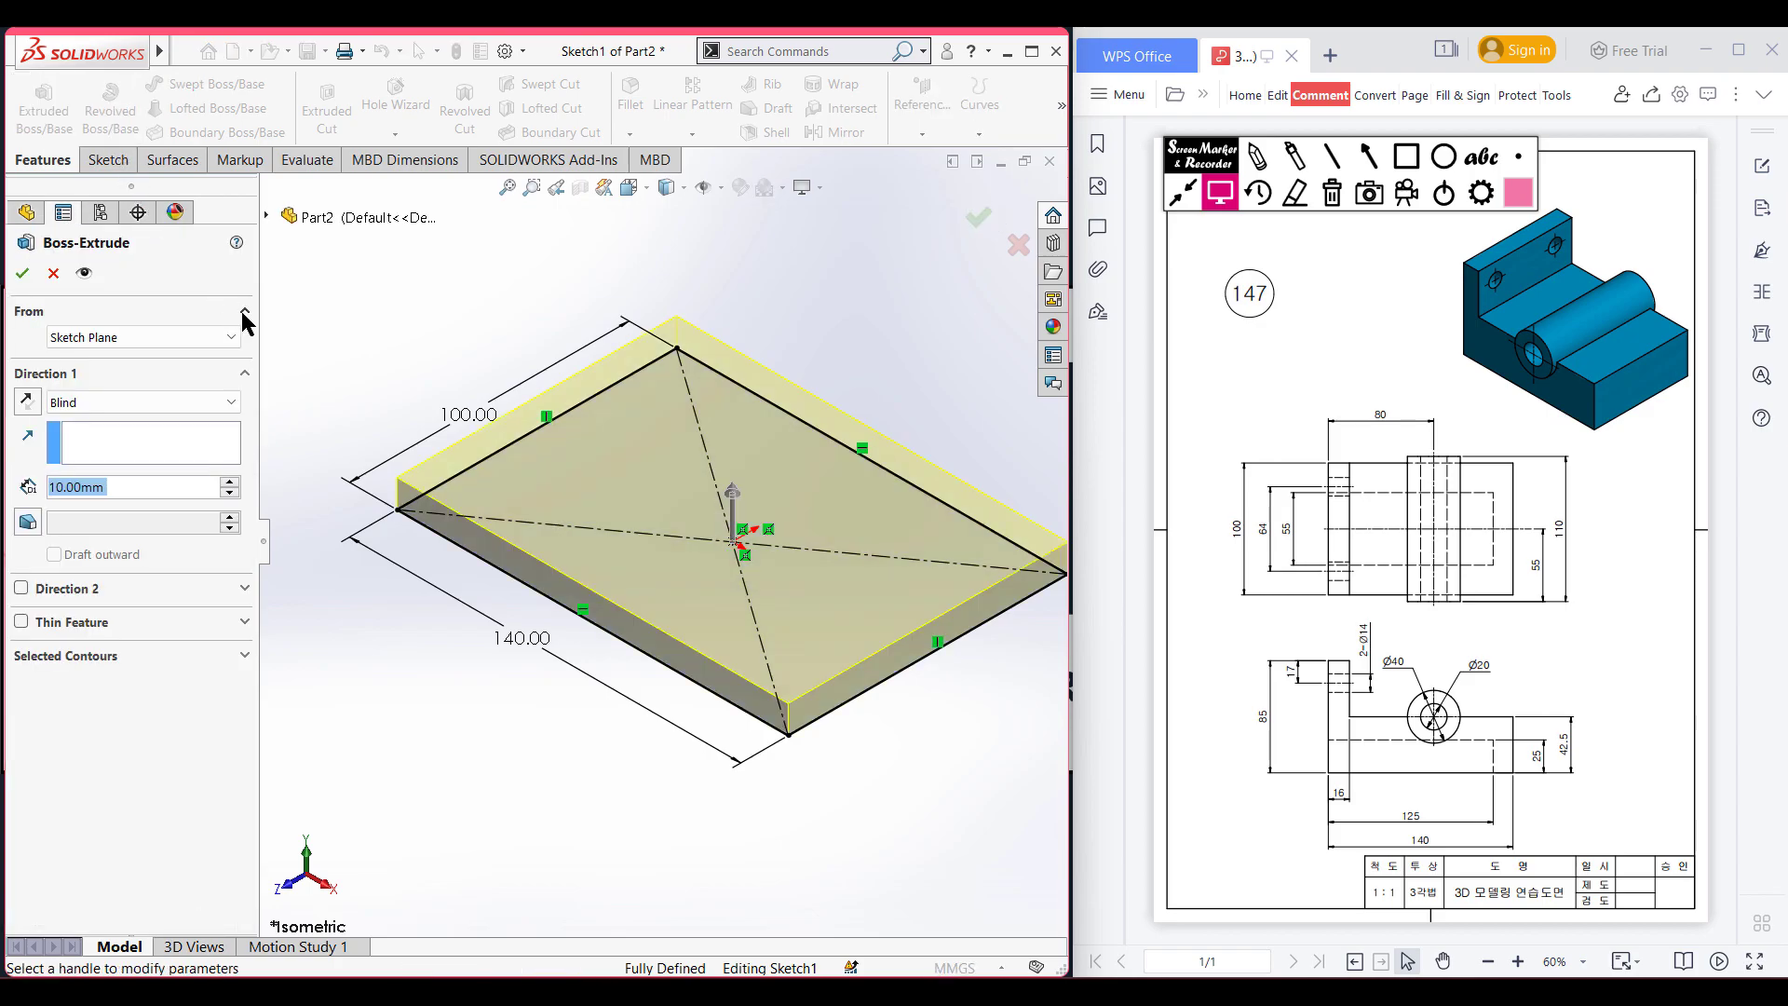
text(42.5)
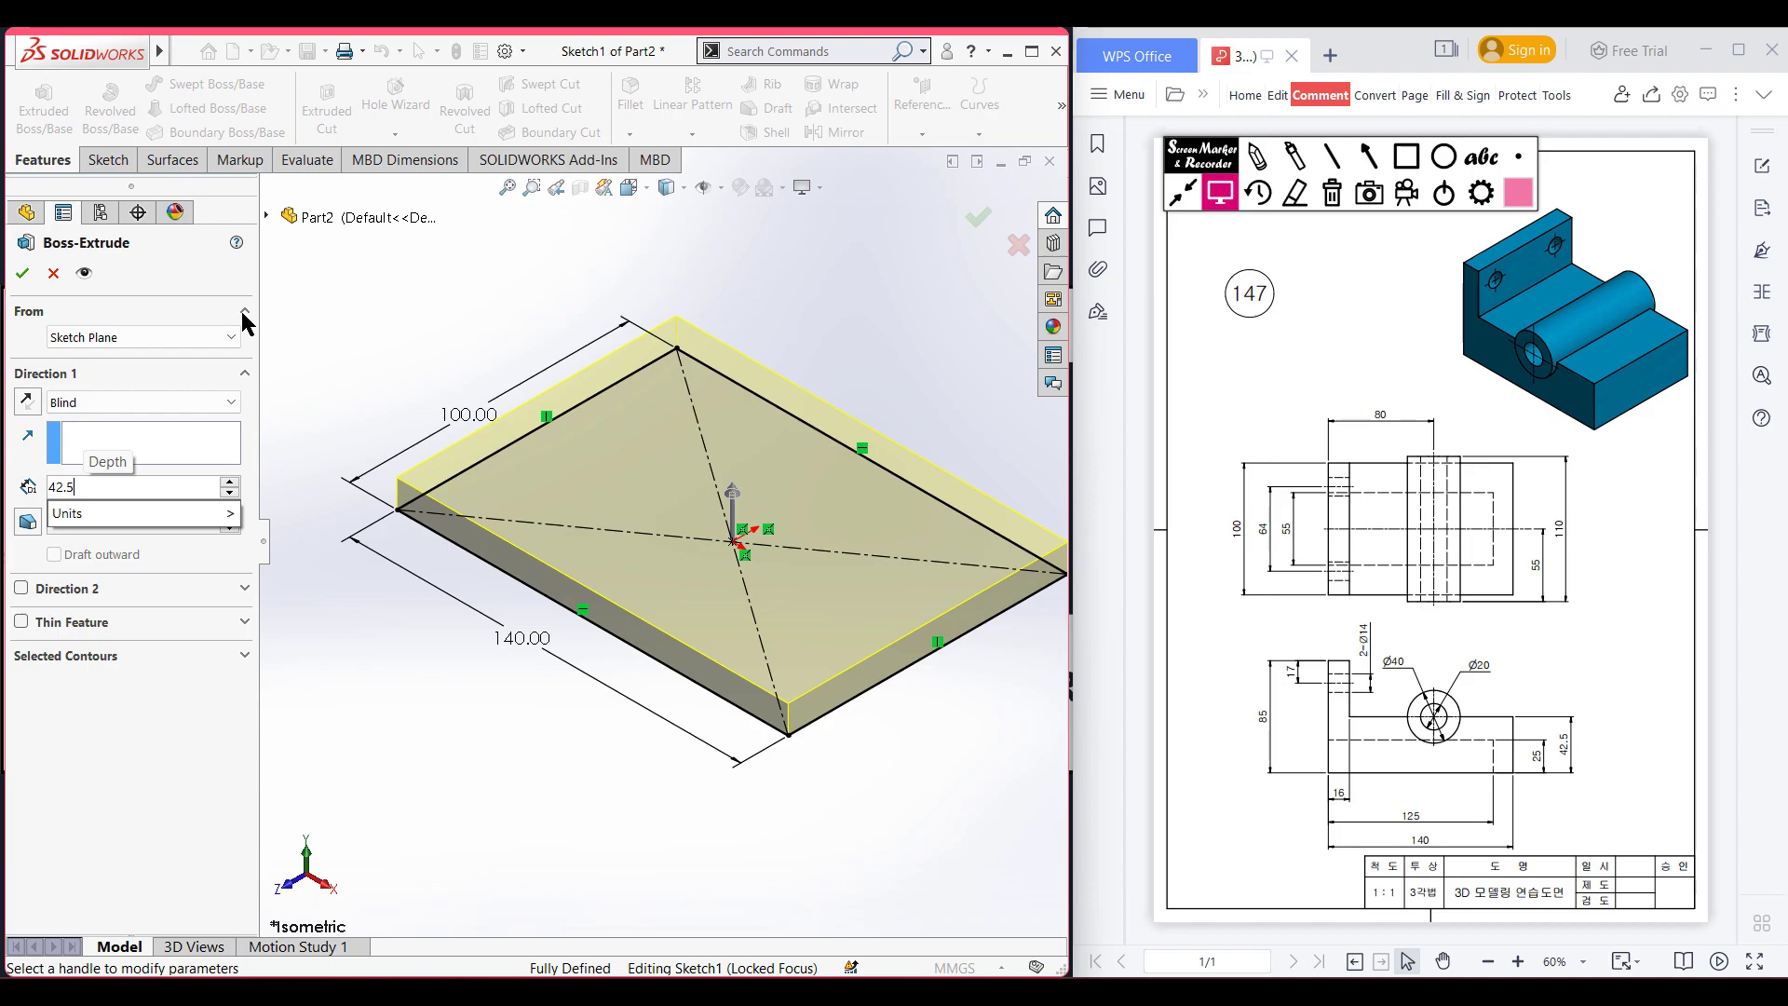
key(Return)
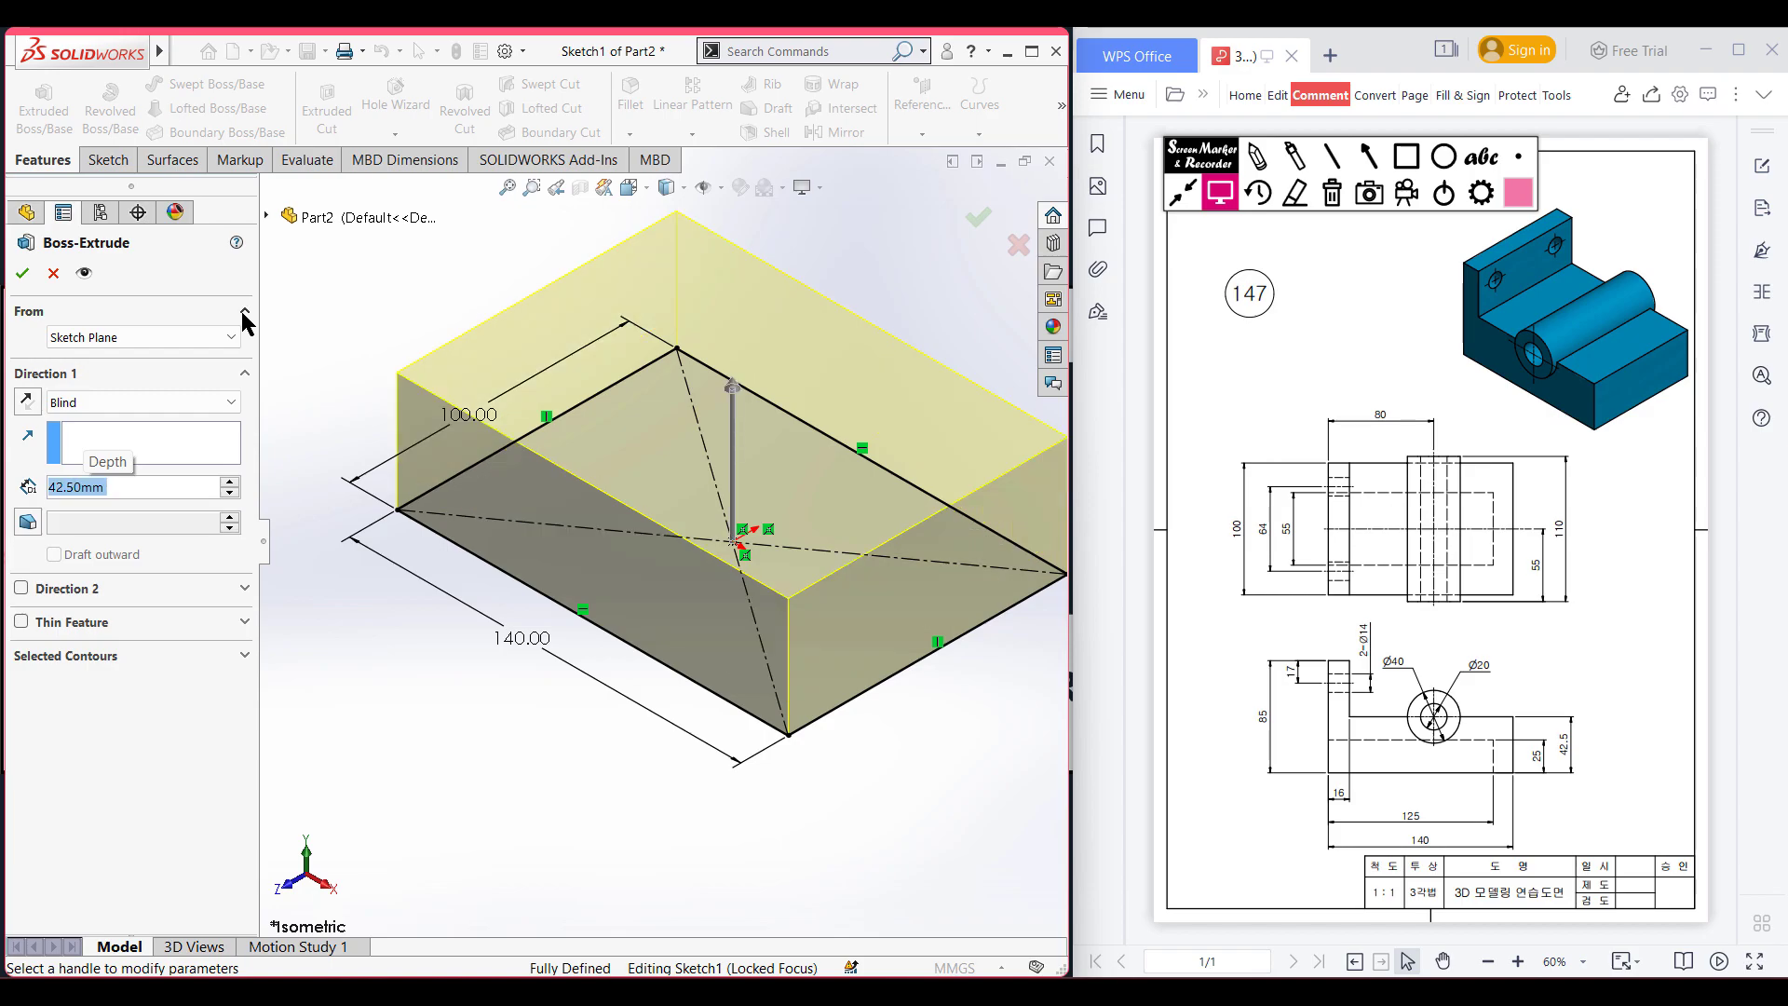
key(Return)
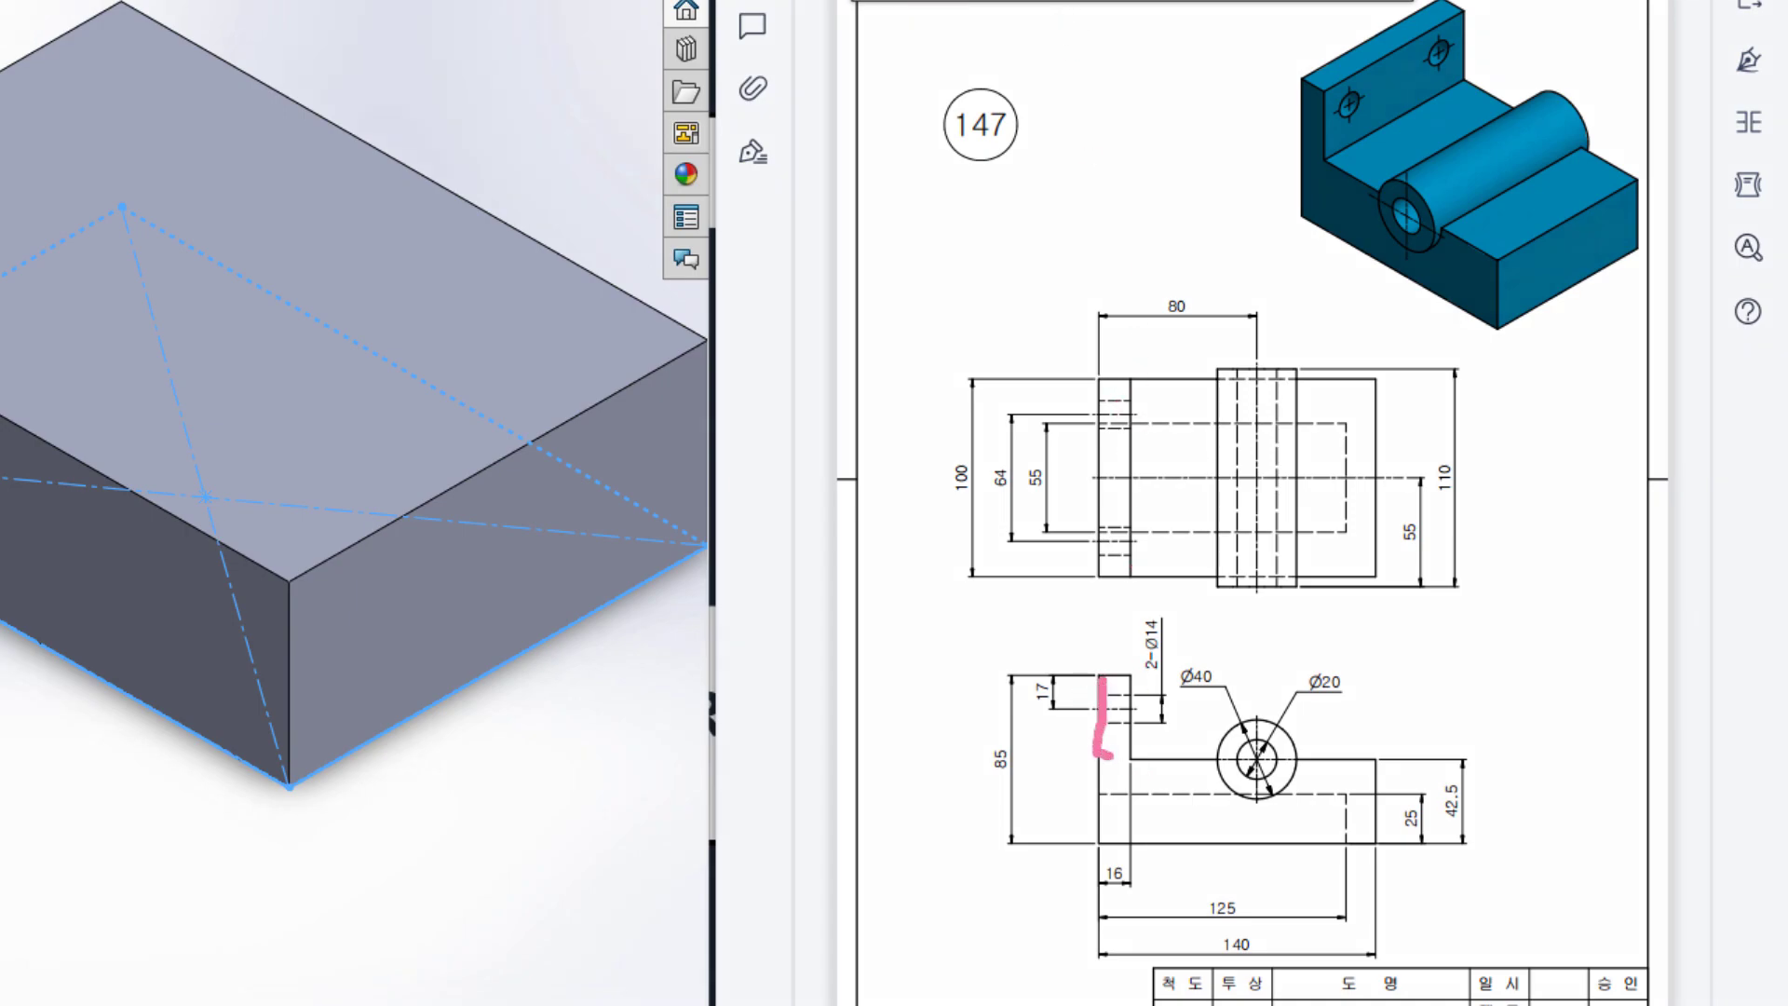
Outline the upright plate in both drawing views, circle the 85 and 42.5 dimensions, and leave marking mode.
drag(1130, 756, 1134, 682)
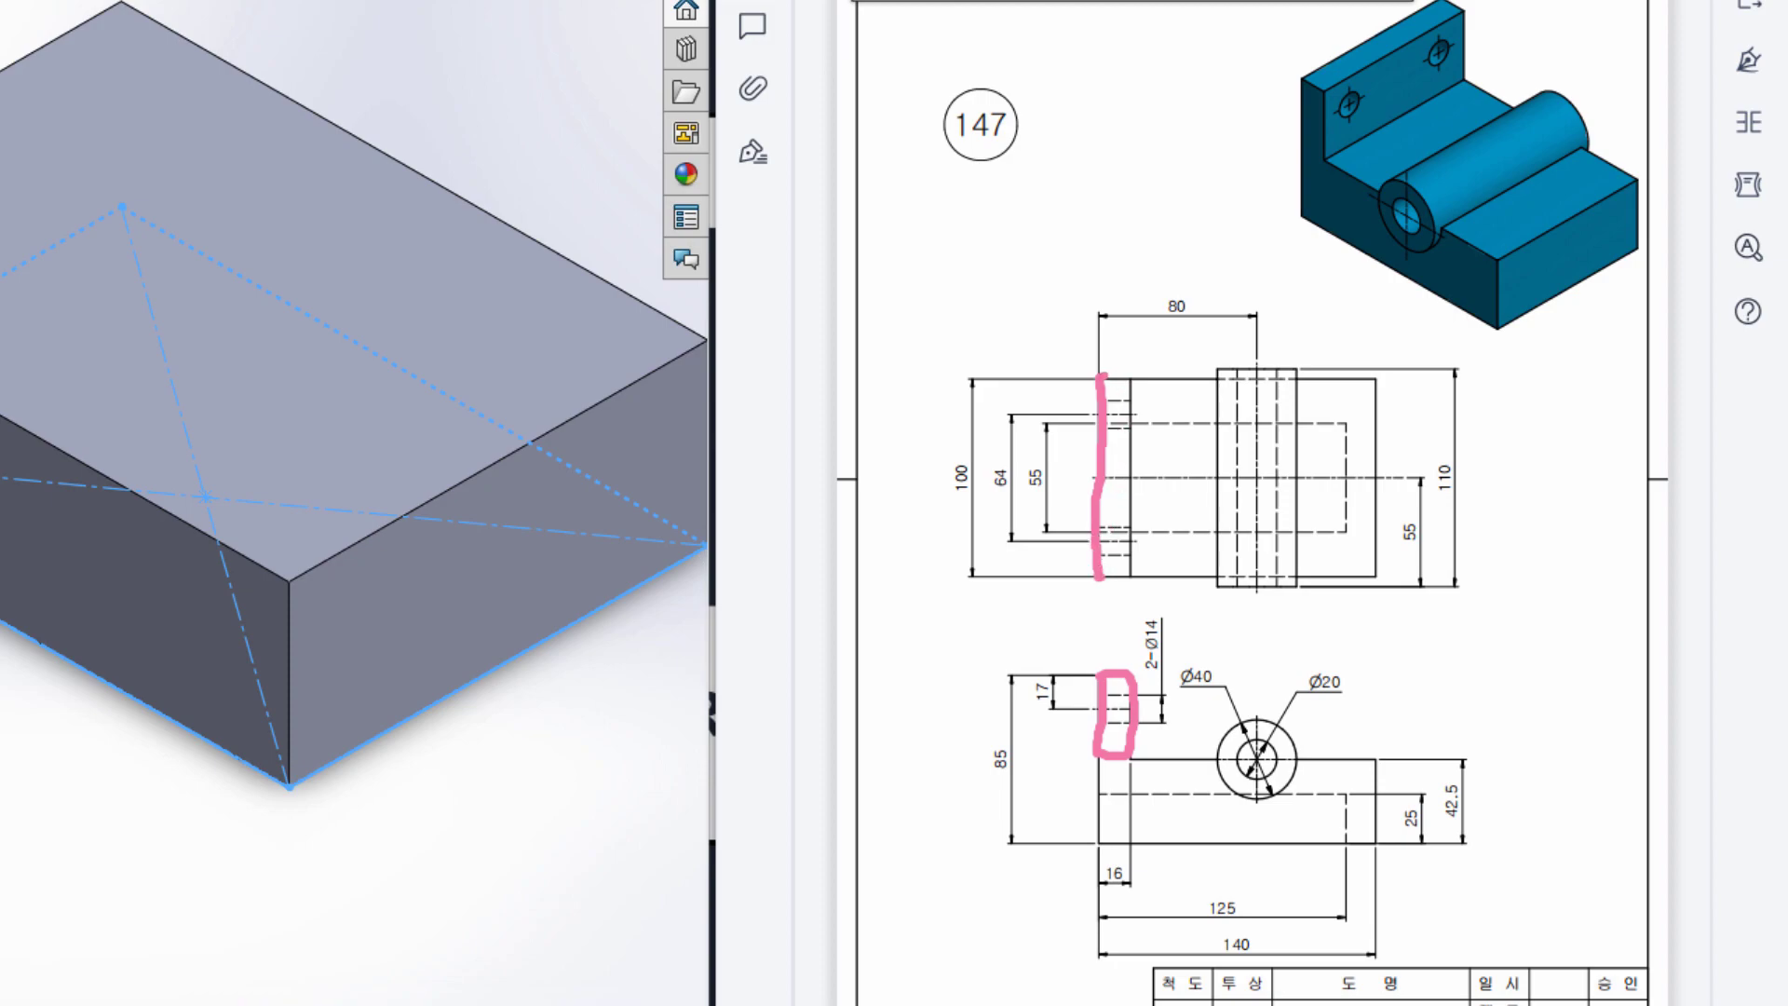
drag(1133, 381, 1129, 533)
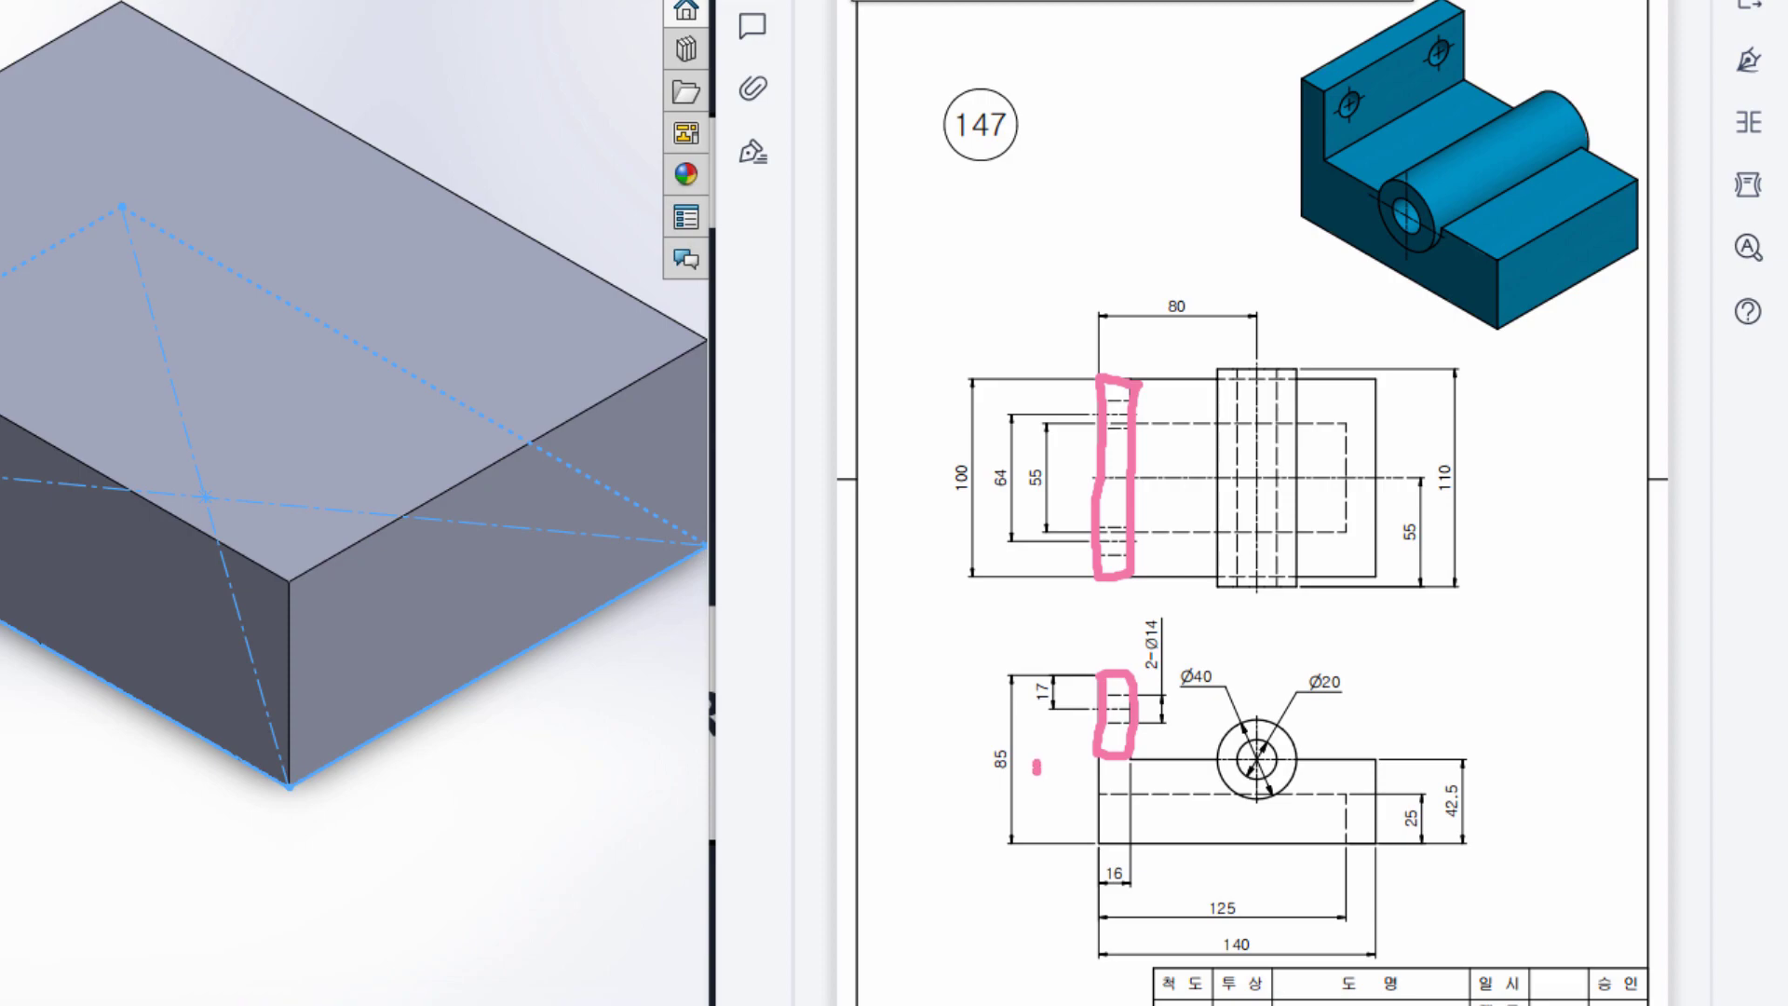
mouse_move(999, 727)
mouse_down()
mouse_move(971, 777)
mouse_move(1033, 757)
mouse_up()
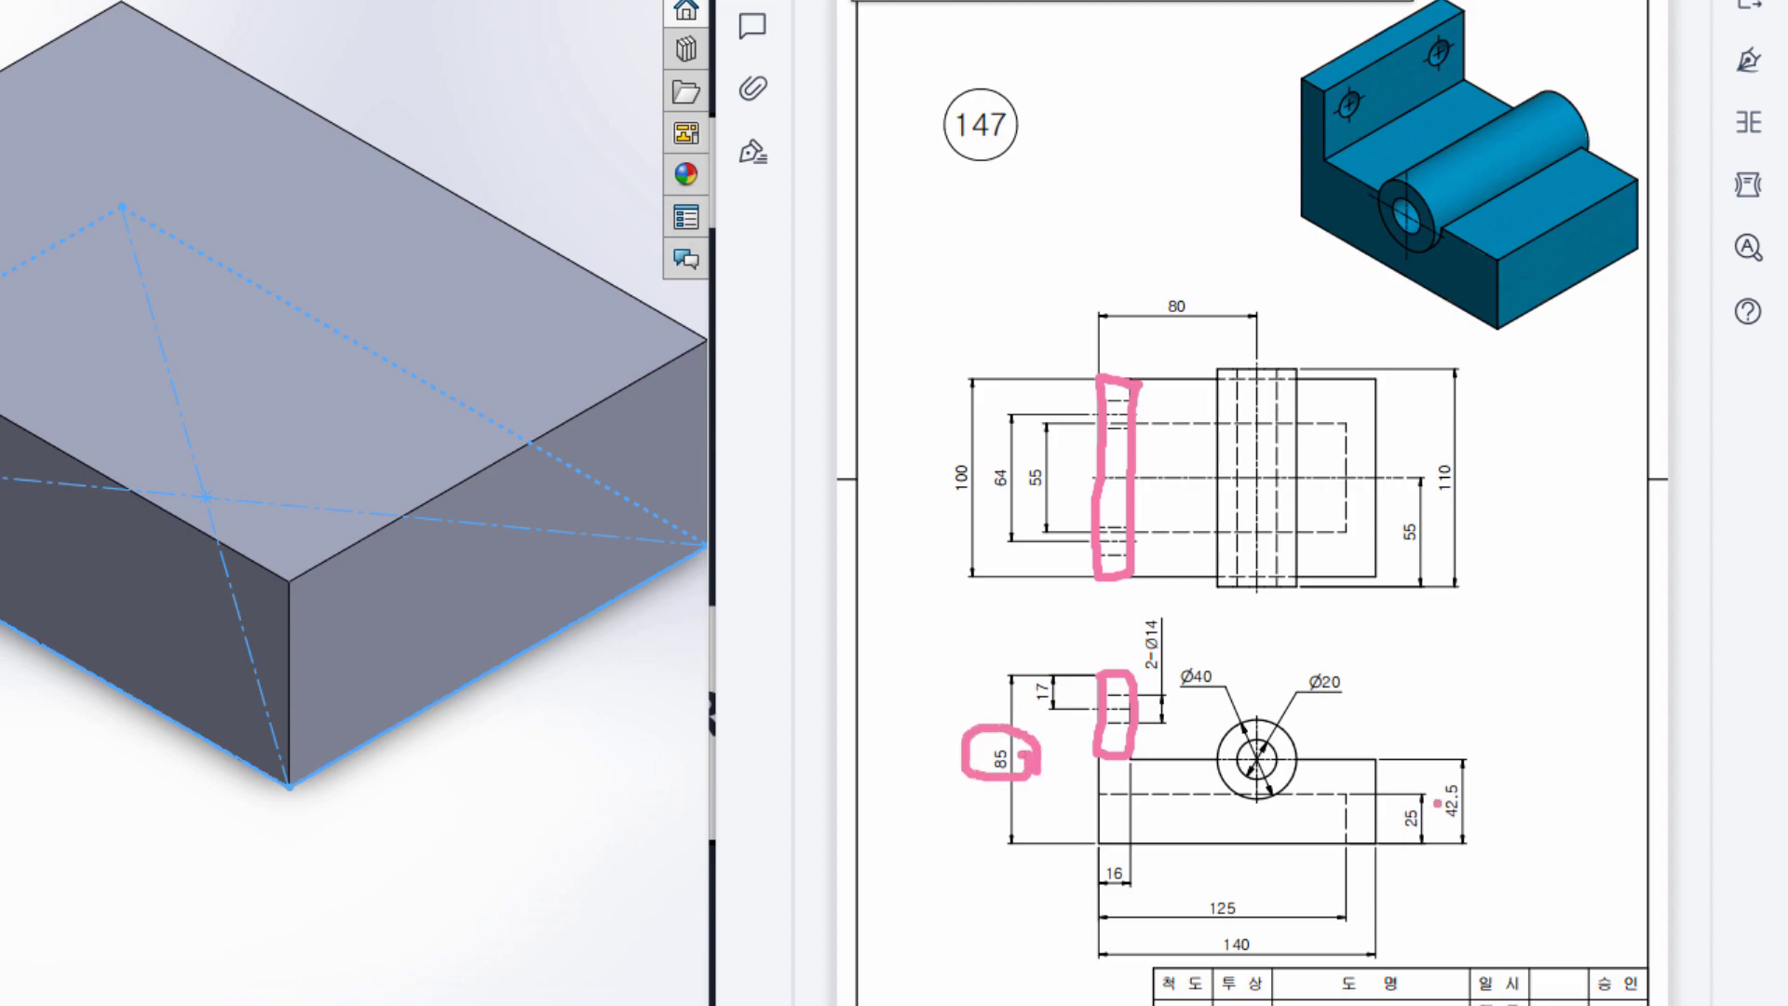
mouse_move(1492, 775)
mouse_down()
mouse_move(1421, 787)
mouse_move(1486, 817)
mouse_move(1491, 769)
mouse_up()
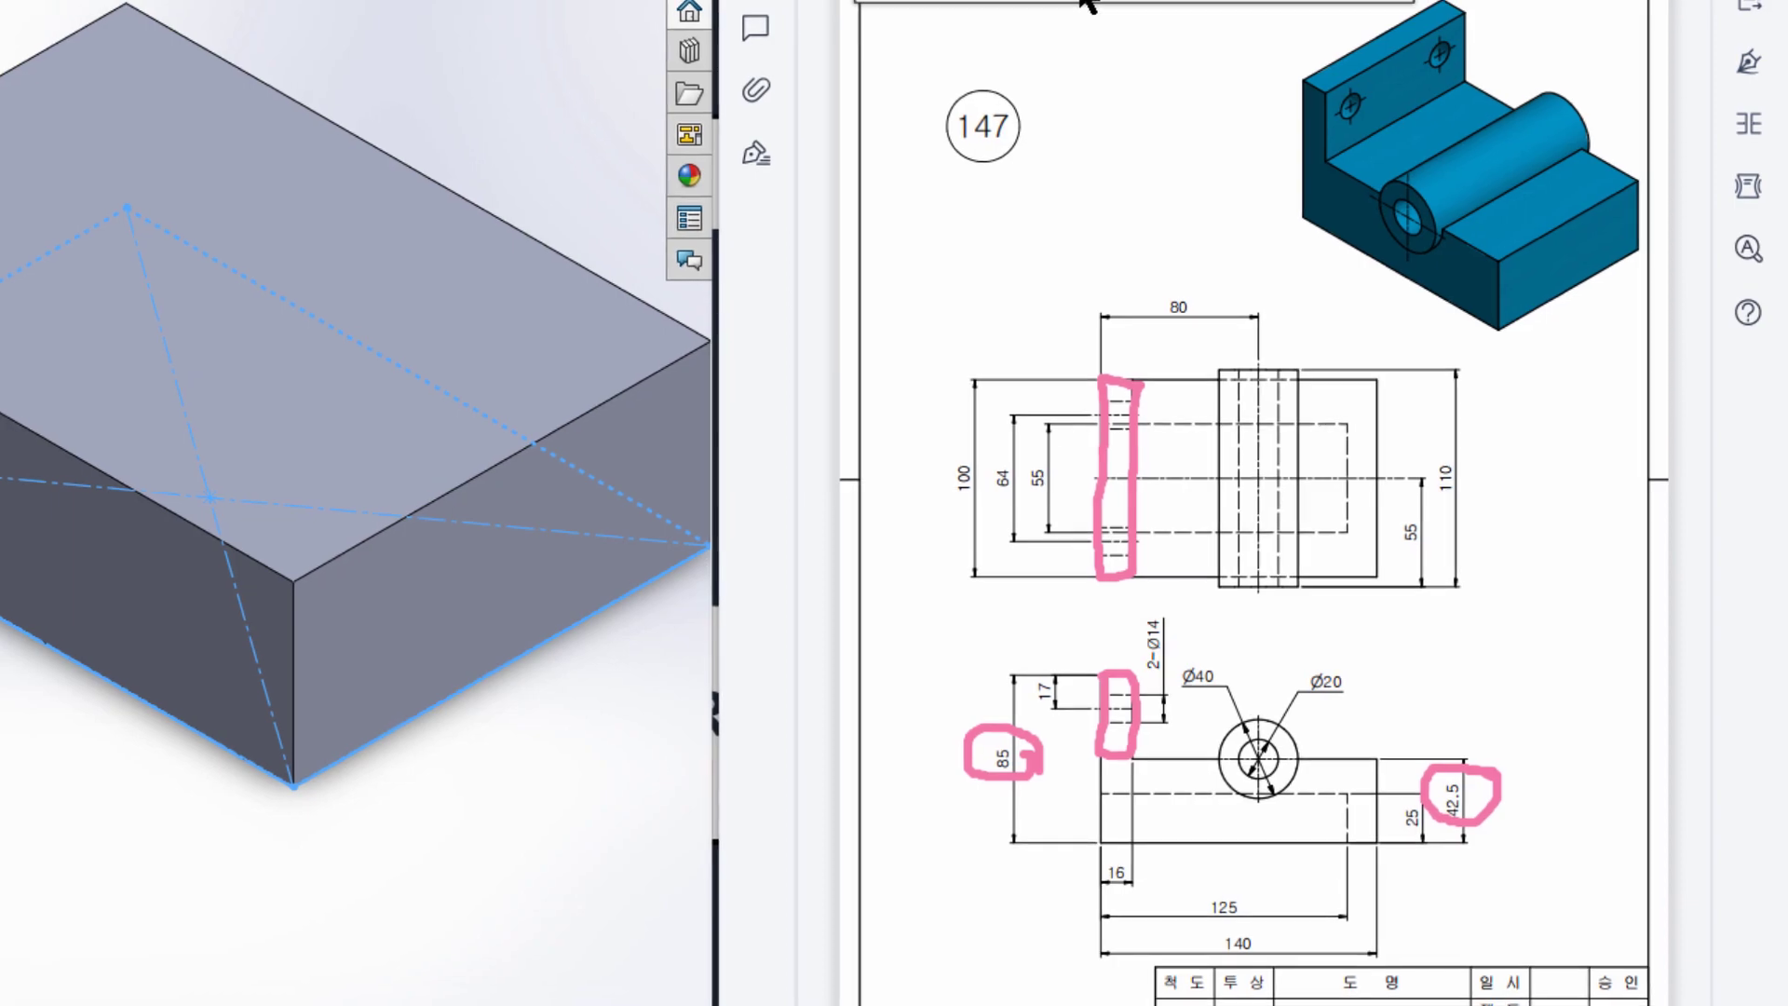
click(1240, 108)
click(1221, 193)
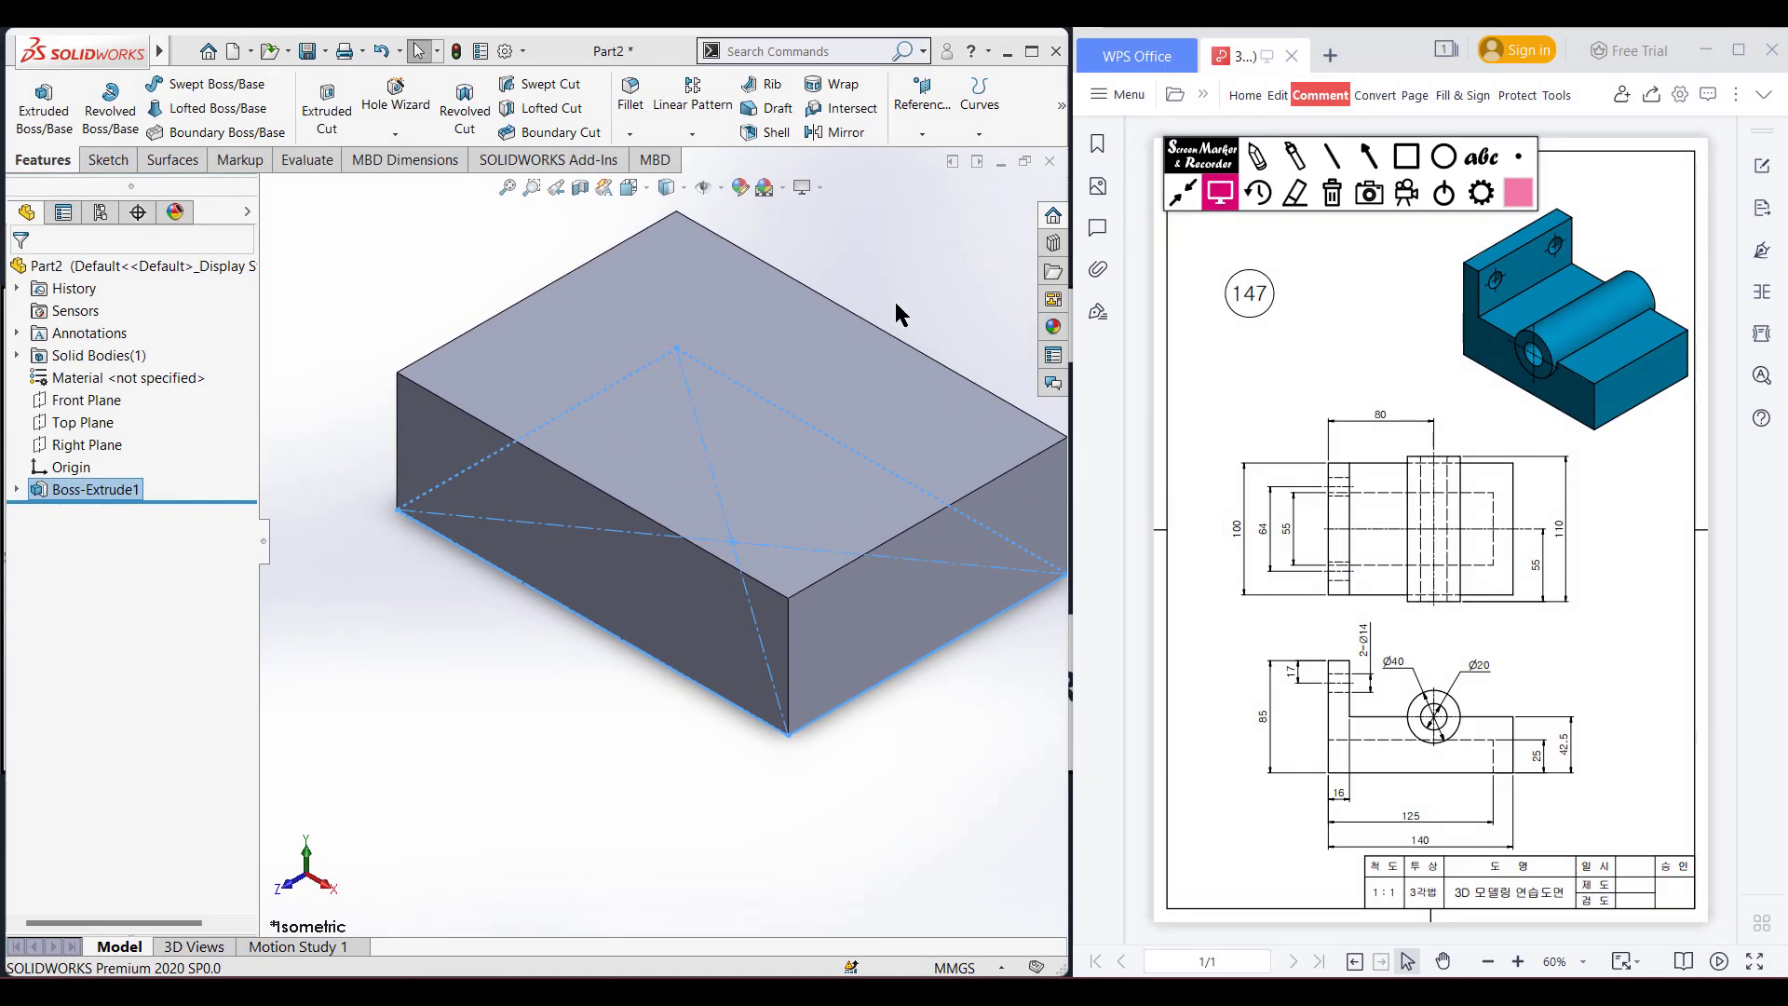
Start a sketch on the block's top face and convert its left 100 mm edge into a sketch line.
right_click(743, 415)
click(799, 389)
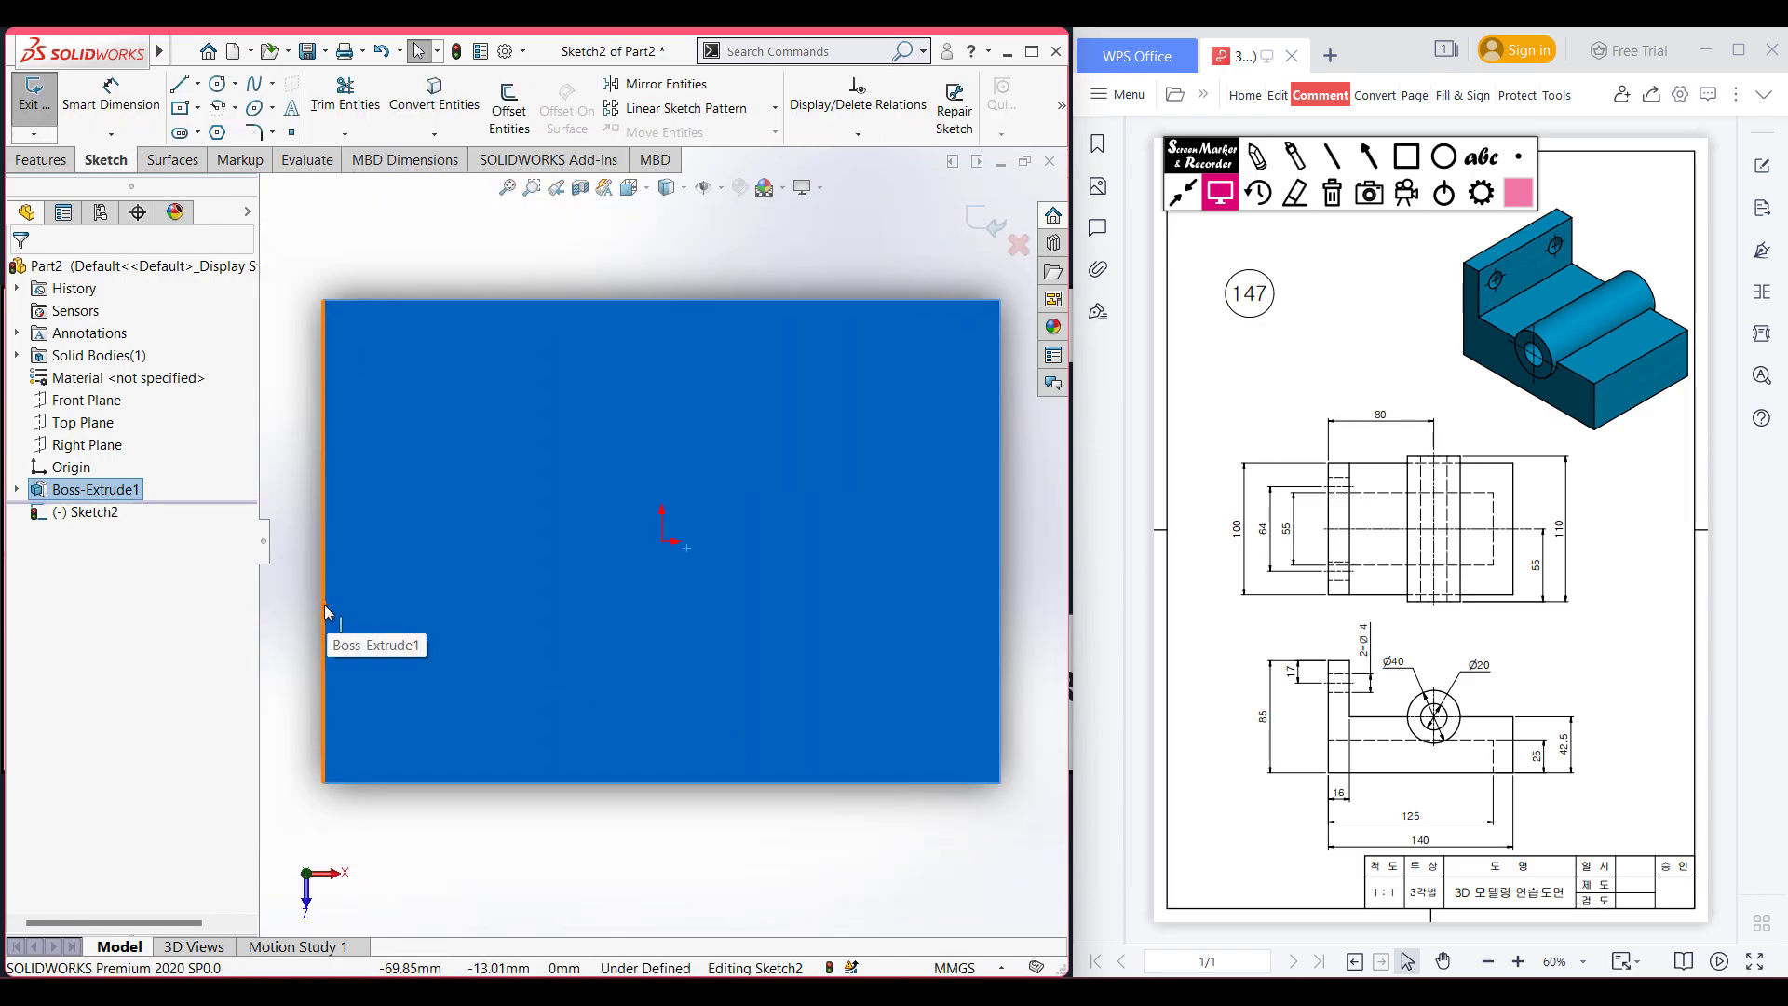
click(324, 606)
click(433, 110)
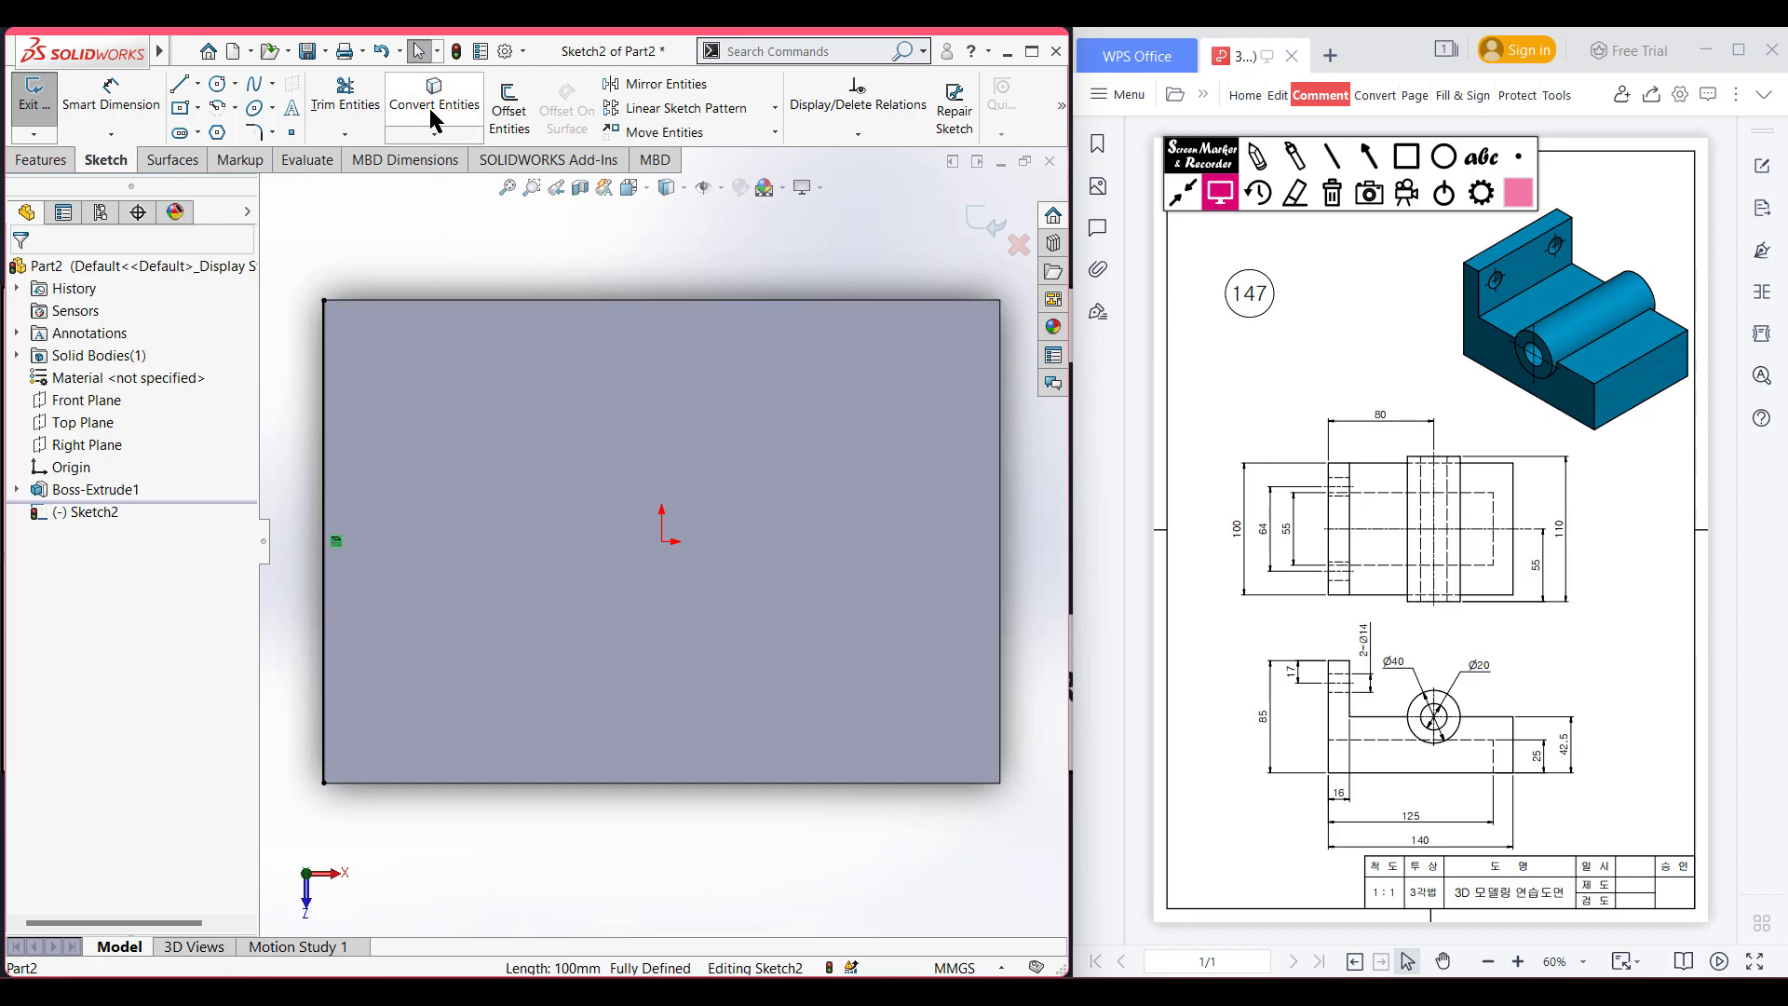
Mark the 16 dimension on the drawing and offset the converted edge 16 mm, reversed toward the block's inside with line-capped ends.
click(507, 114)
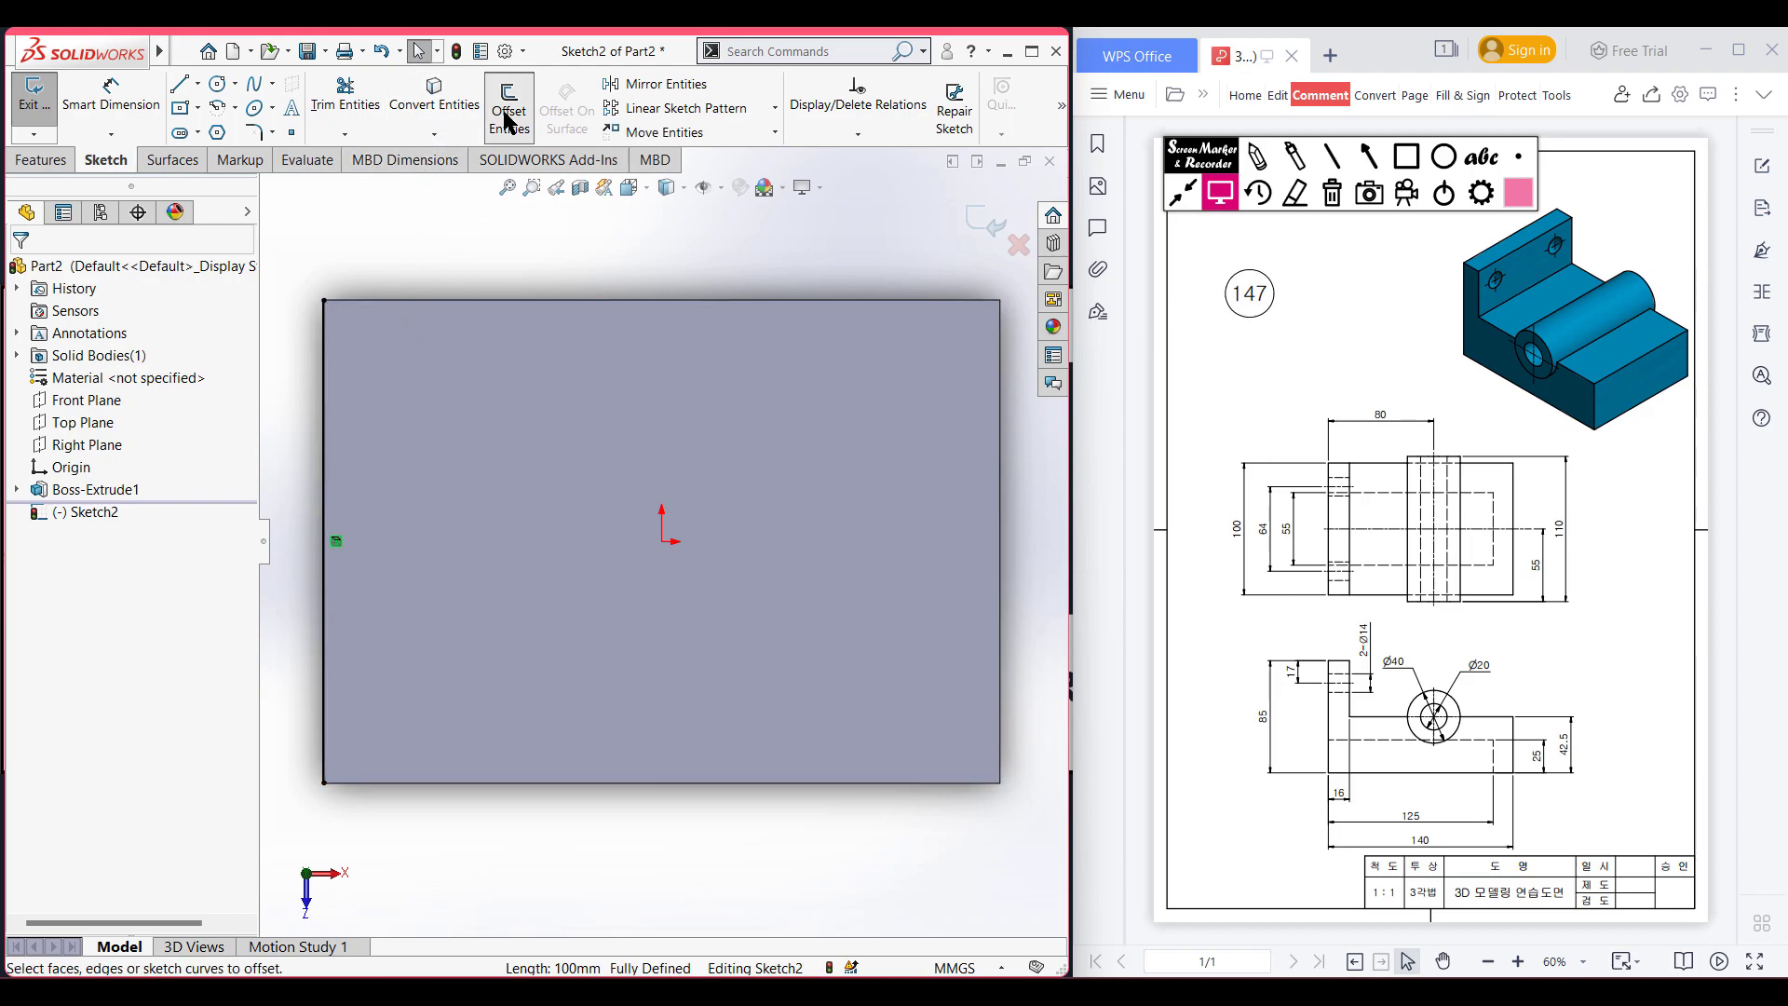
click(324, 359)
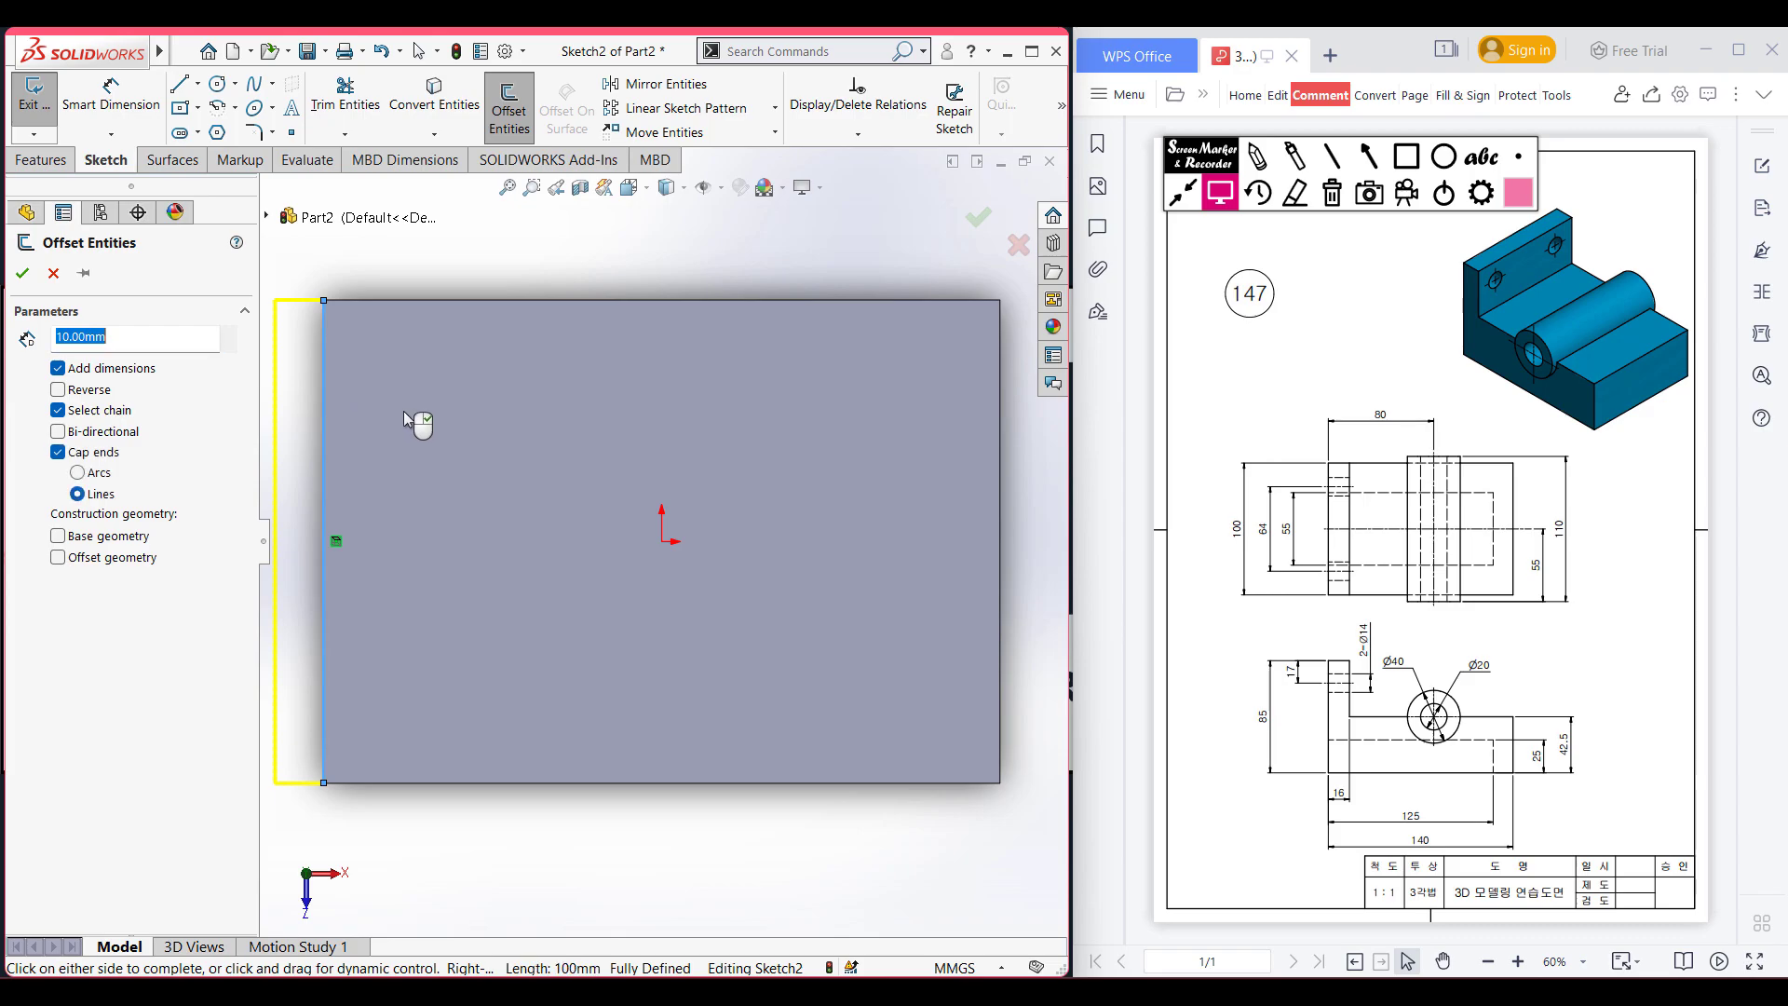
click(1257, 157)
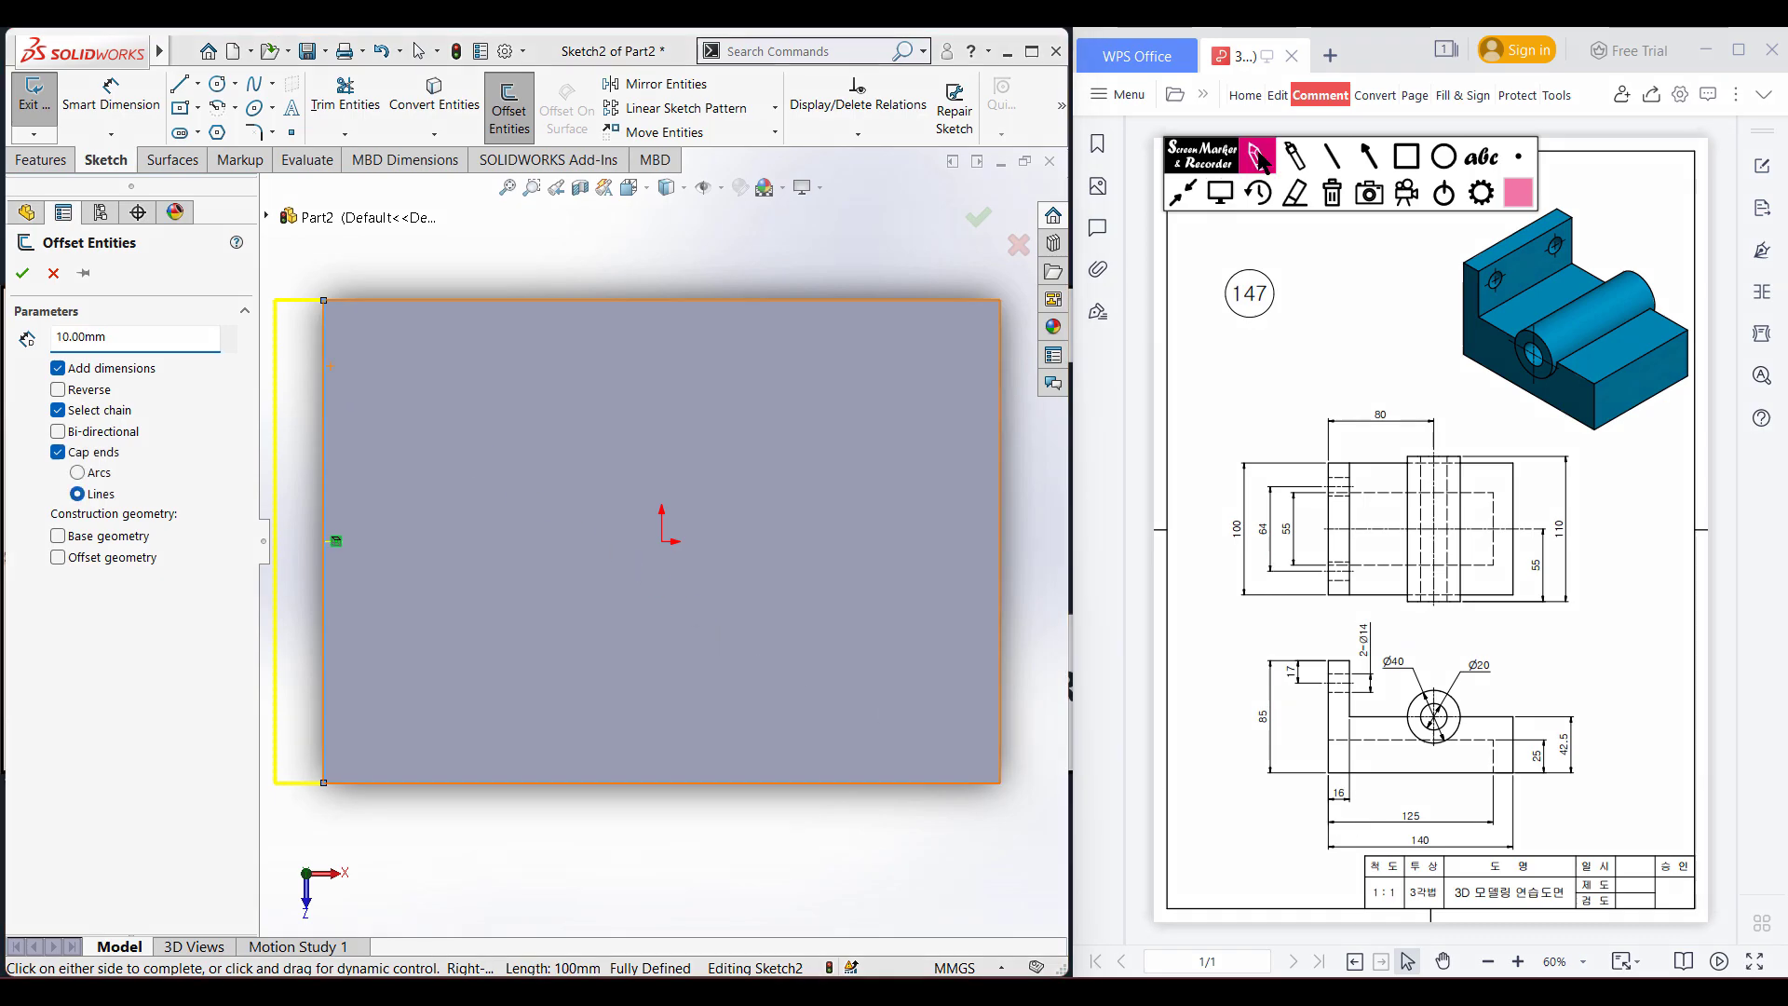
mouse_move(1341, 814)
mouse_down()
mouse_move(1379, 787)
mouse_move(1362, 763)
mouse_up()
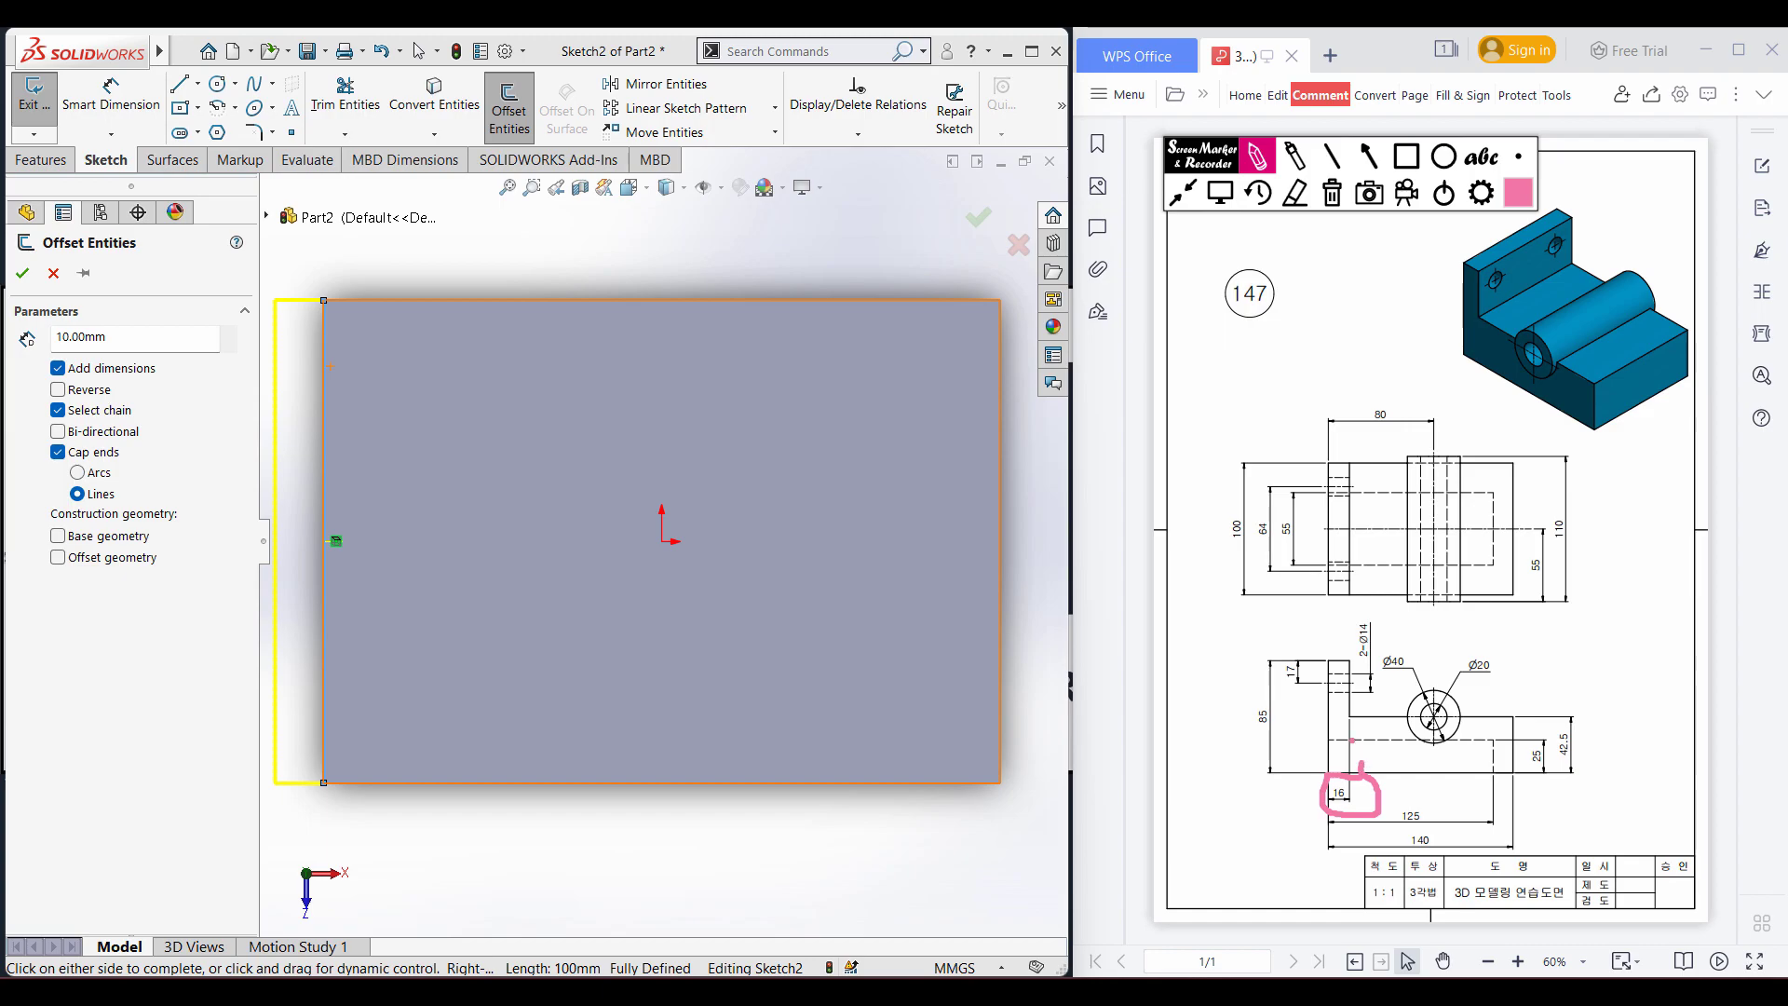
click(1220, 193)
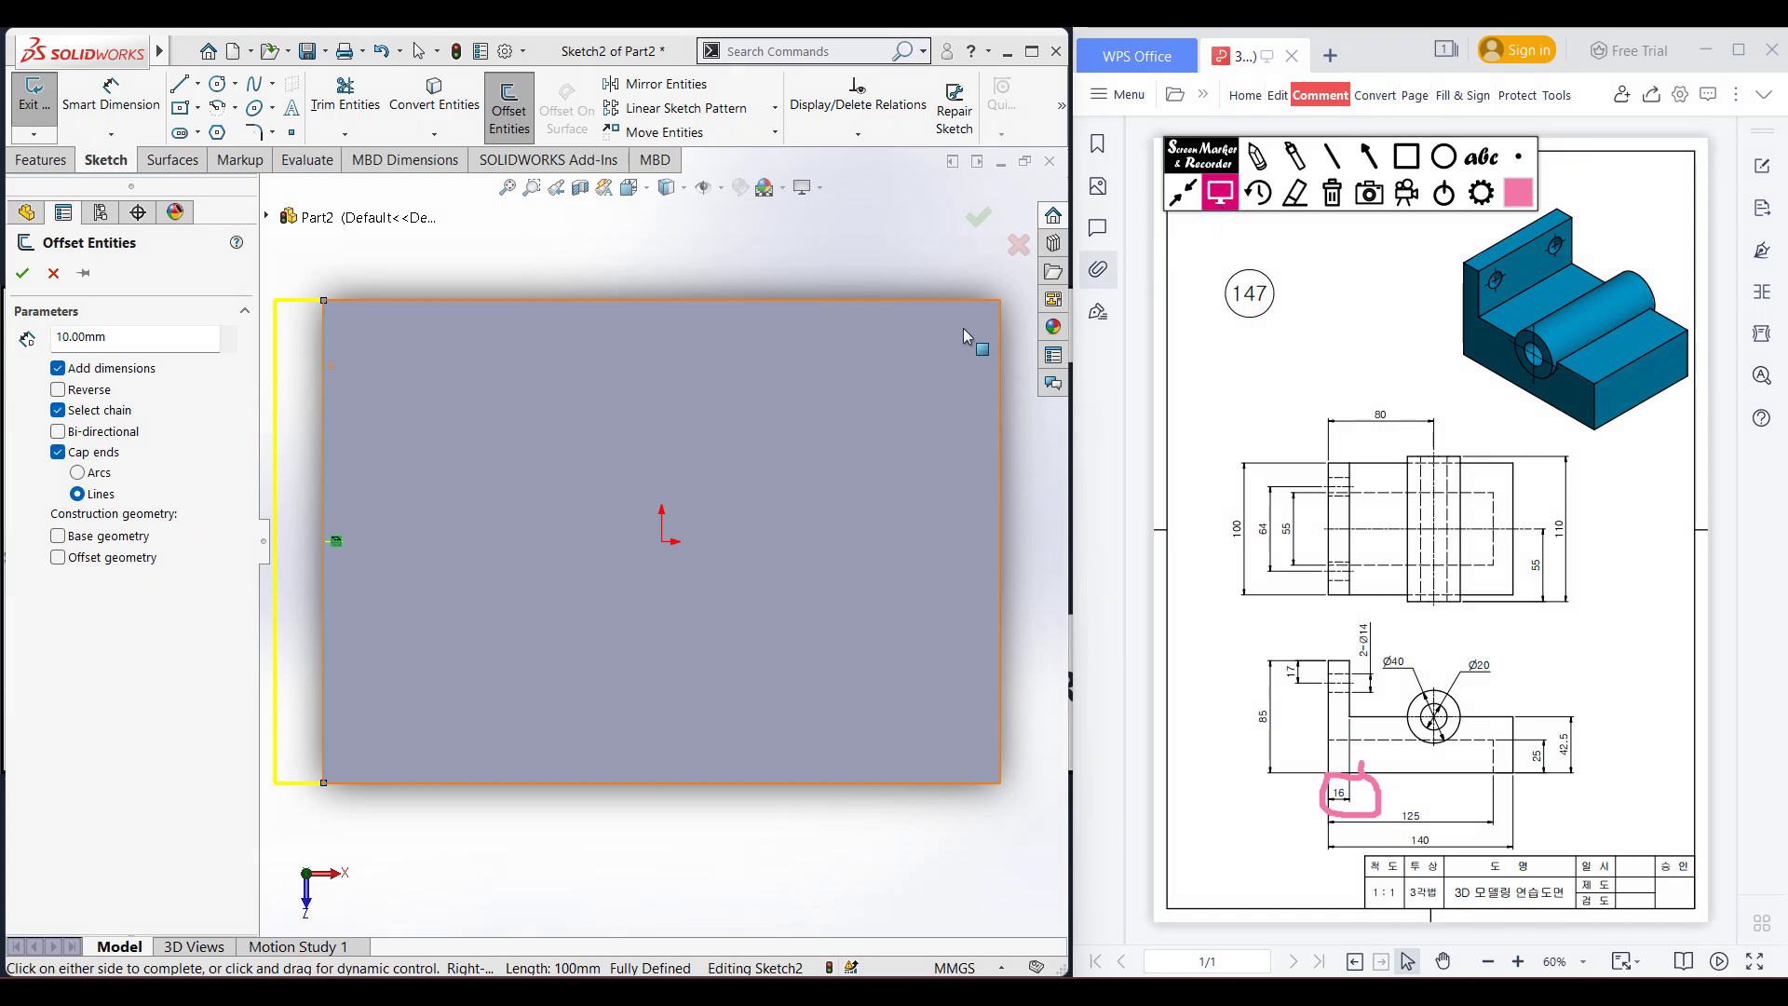
click(122, 338)
text(16)
key(Return)
key(f)
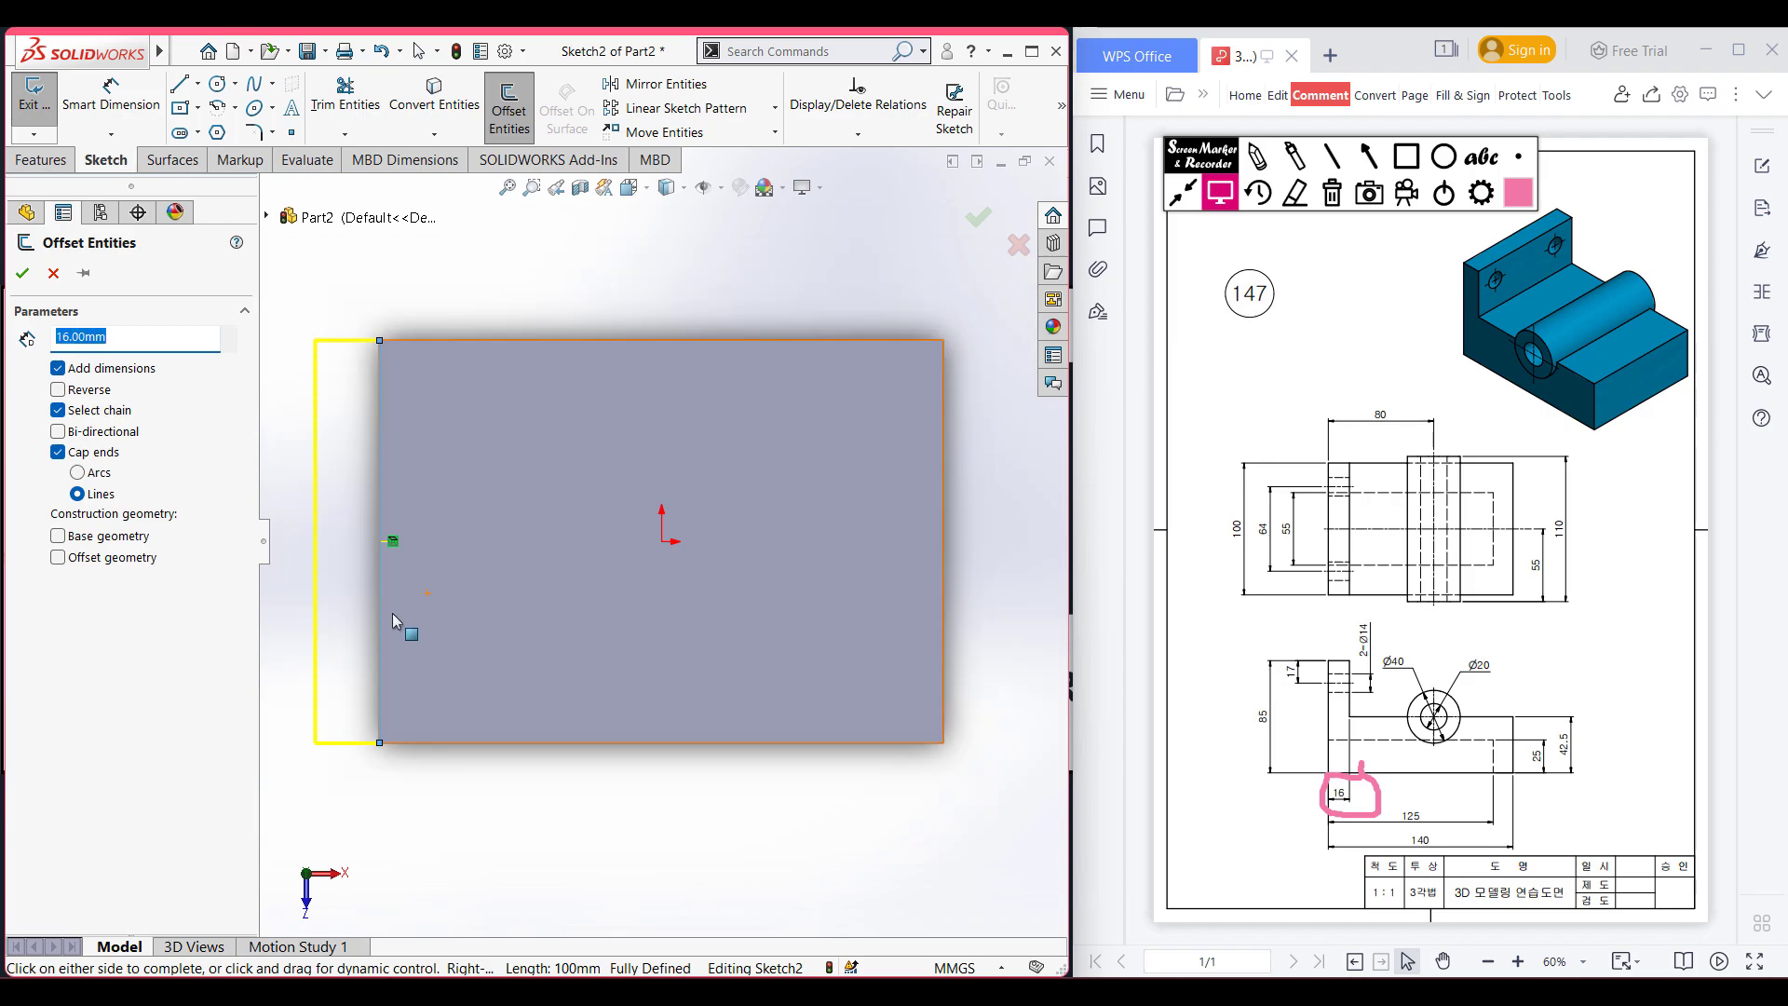
click(59, 391)
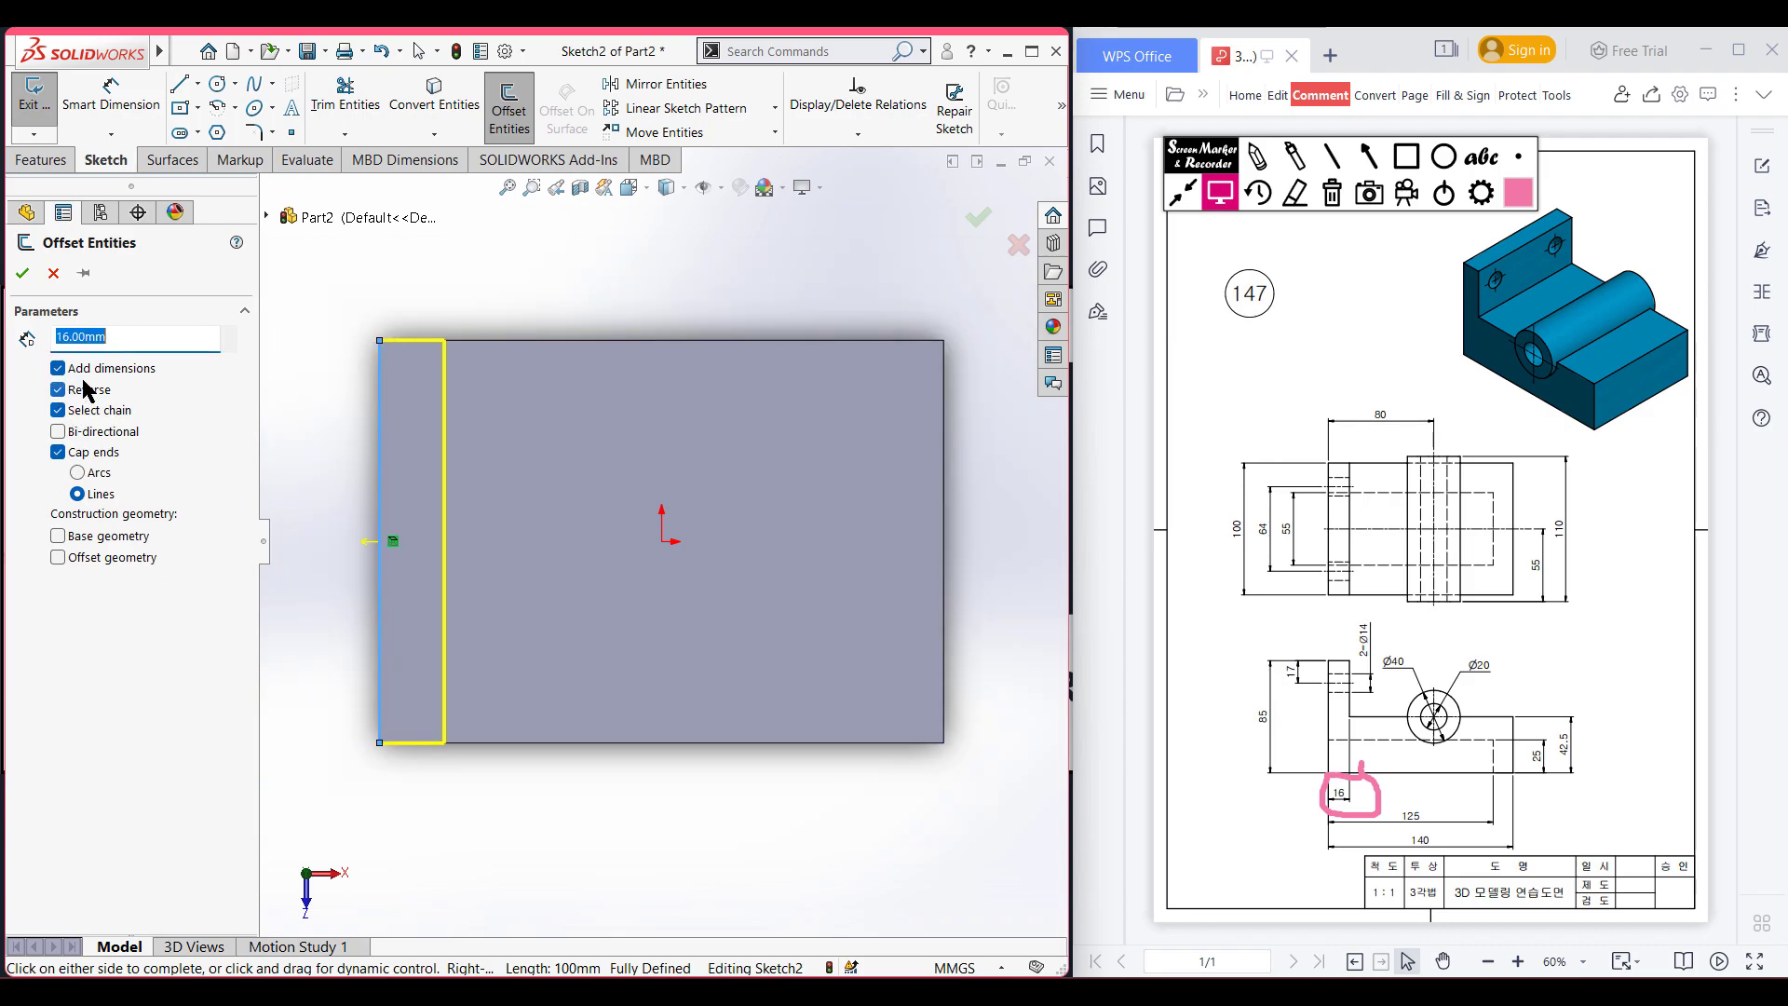
click(22, 274)
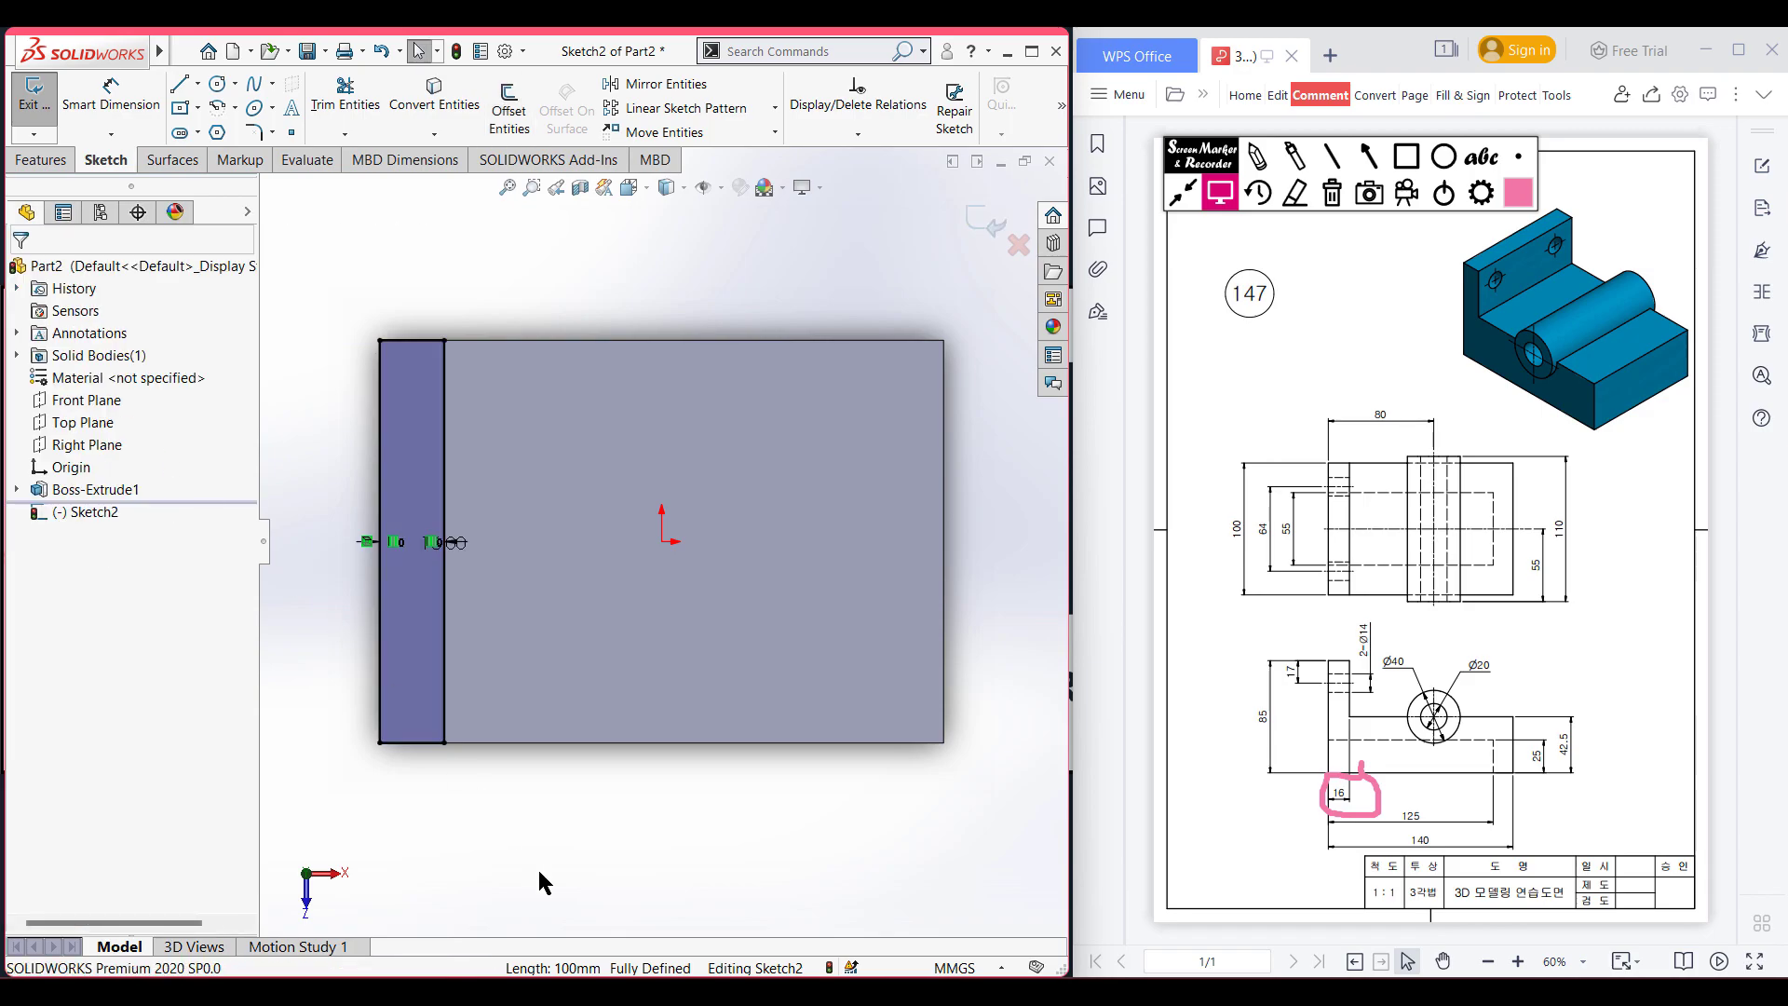
Extrude the 16 mm wide strip on the block's top face as a blind boss with a depth of 85-42.5 mm.
key(ctrl+7)
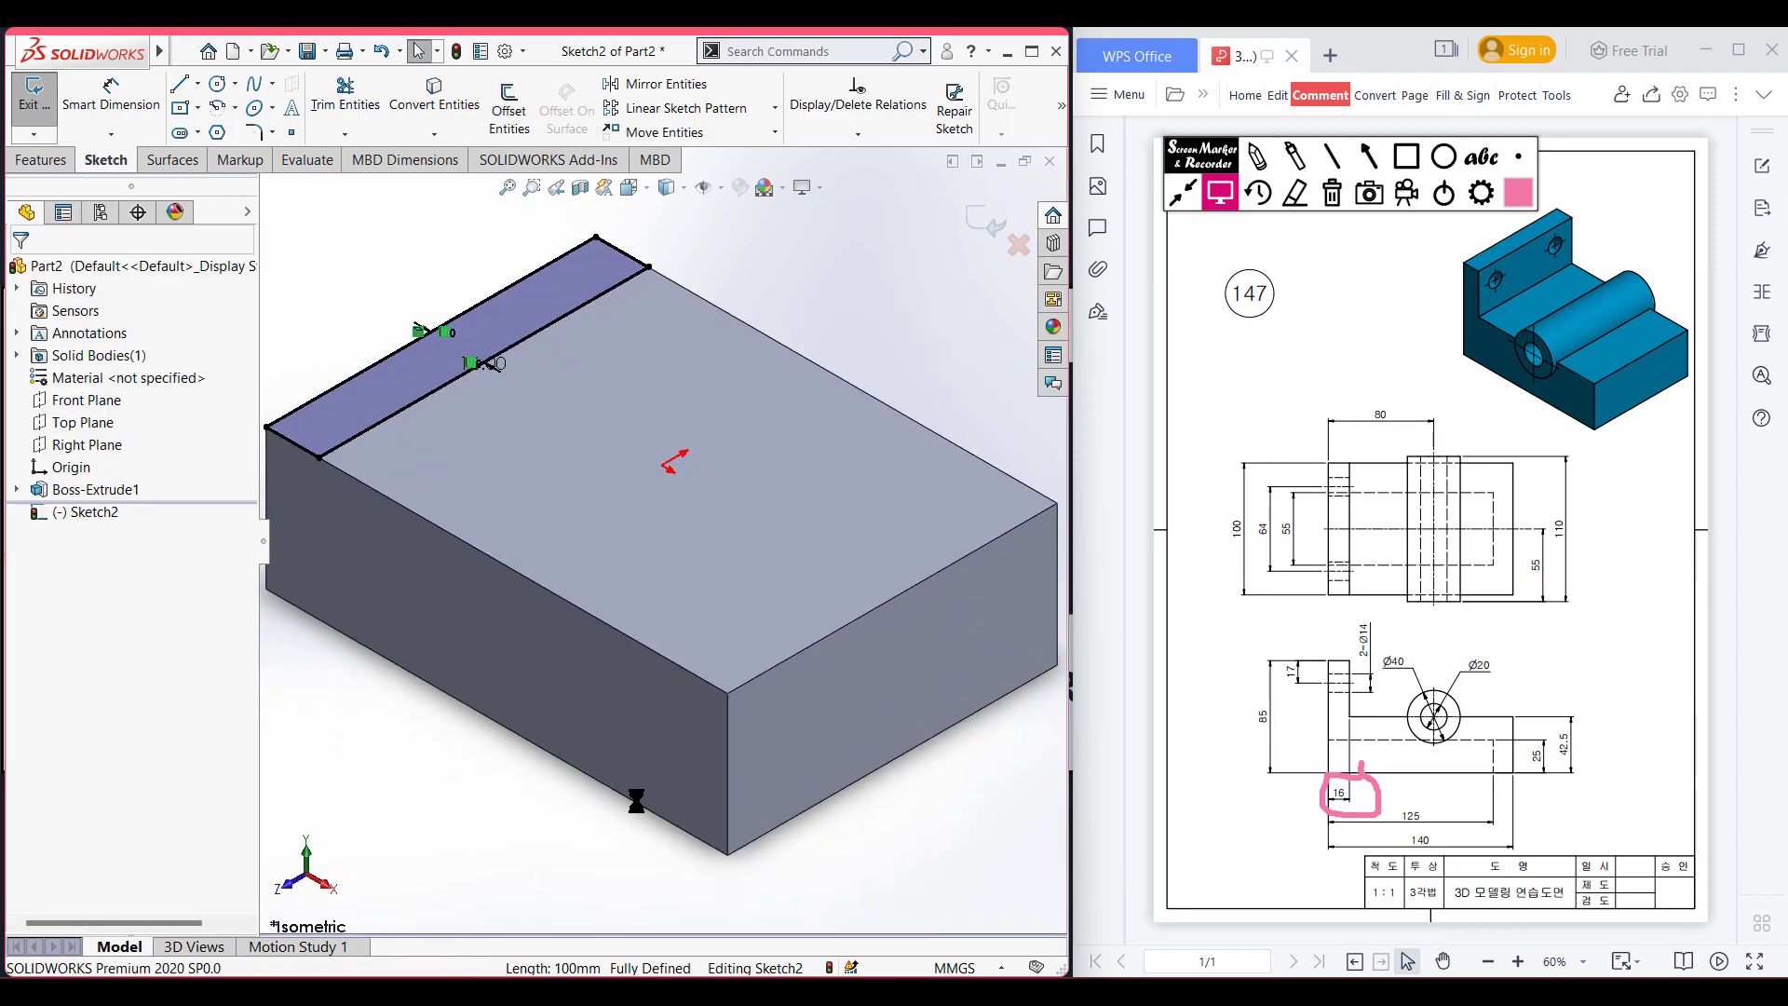
click(37, 163)
click(48, 126)
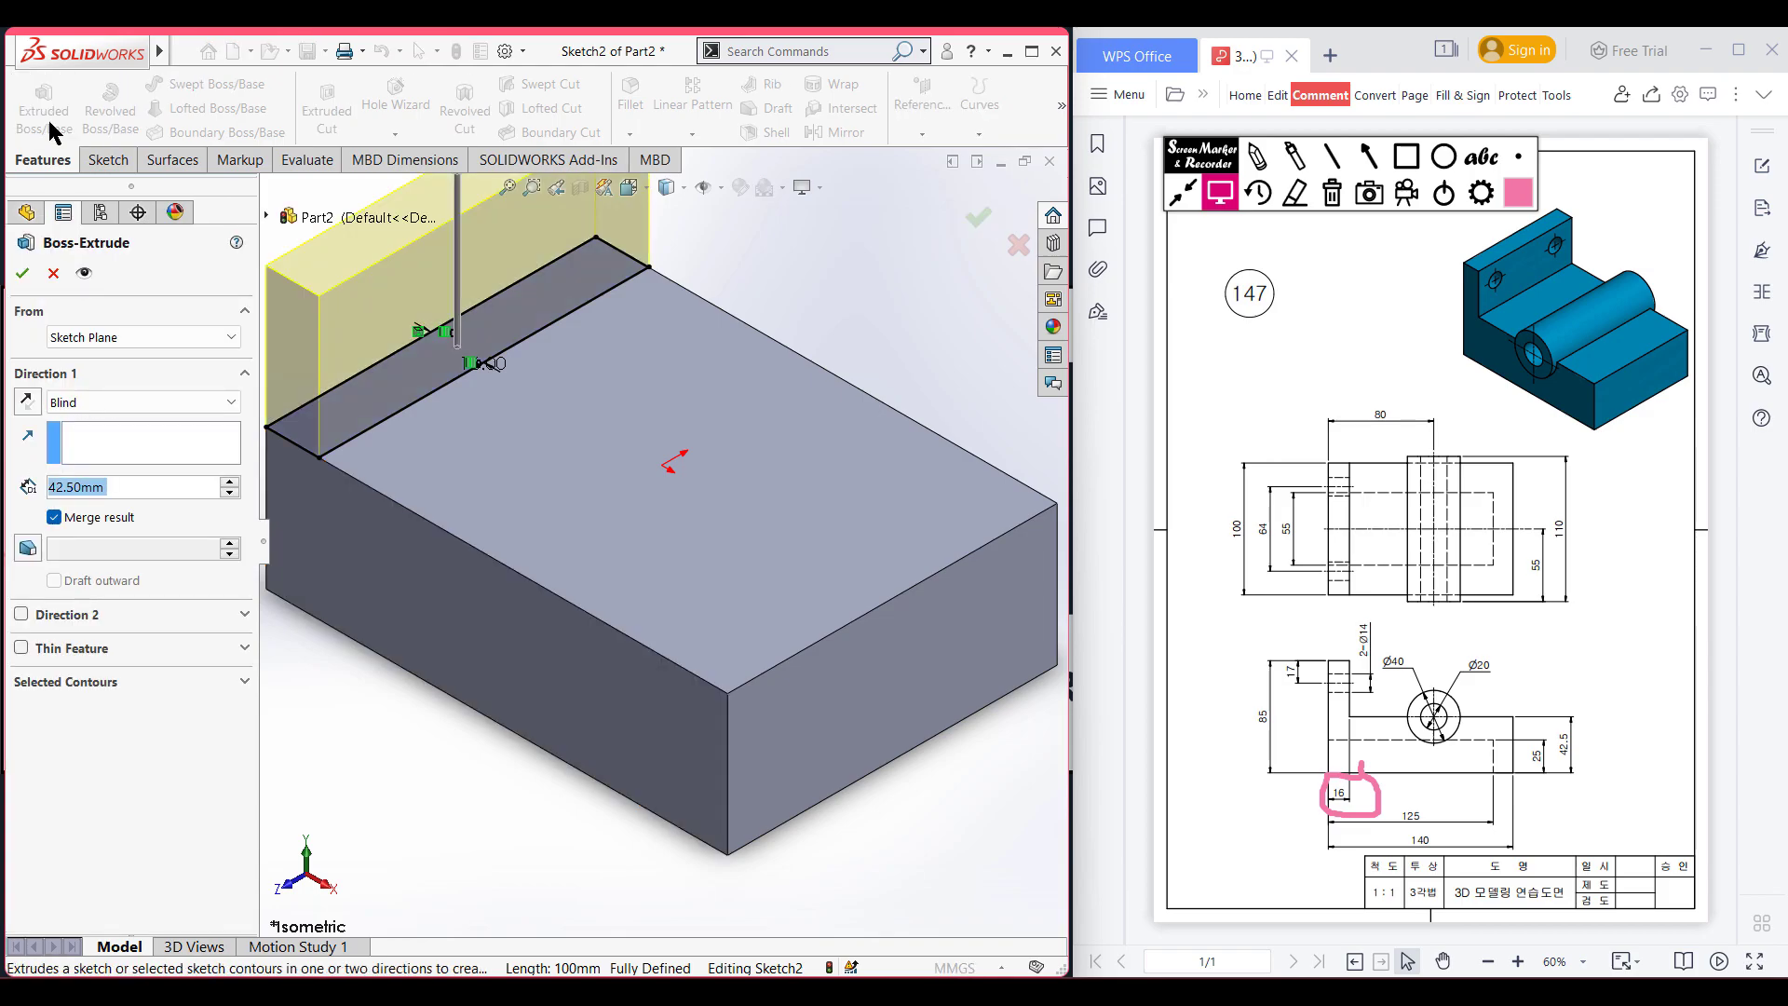
text(8)
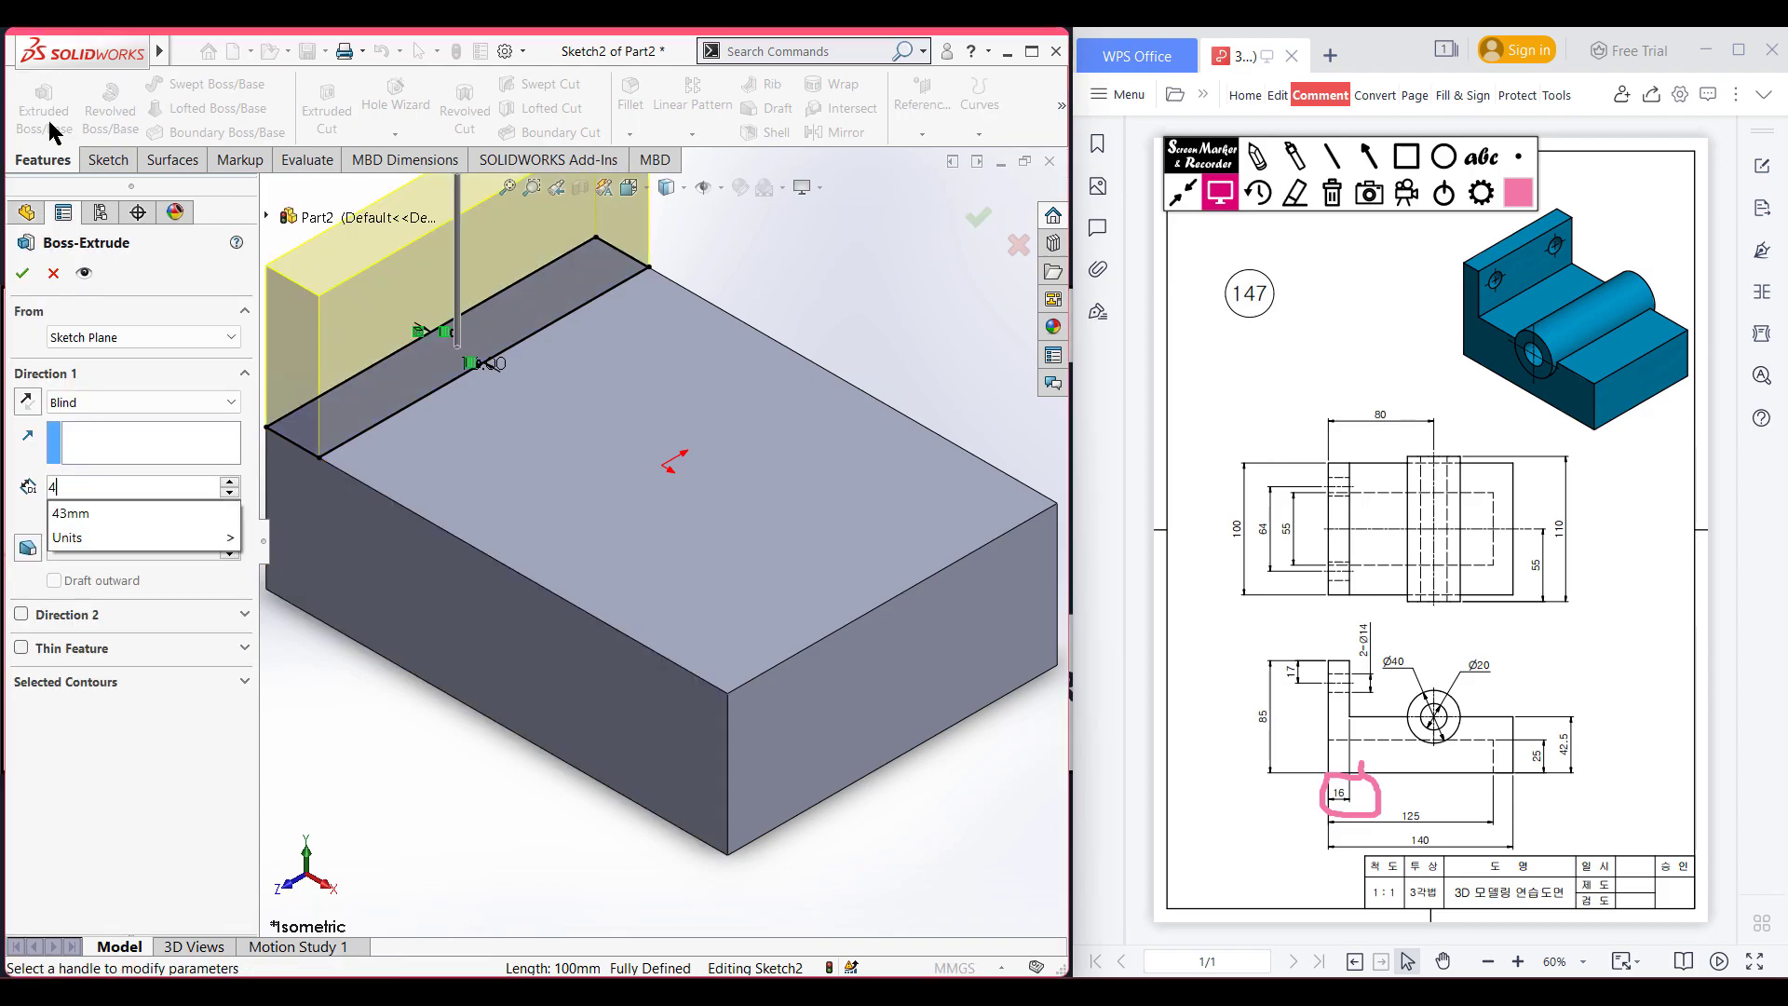
text(5-42)
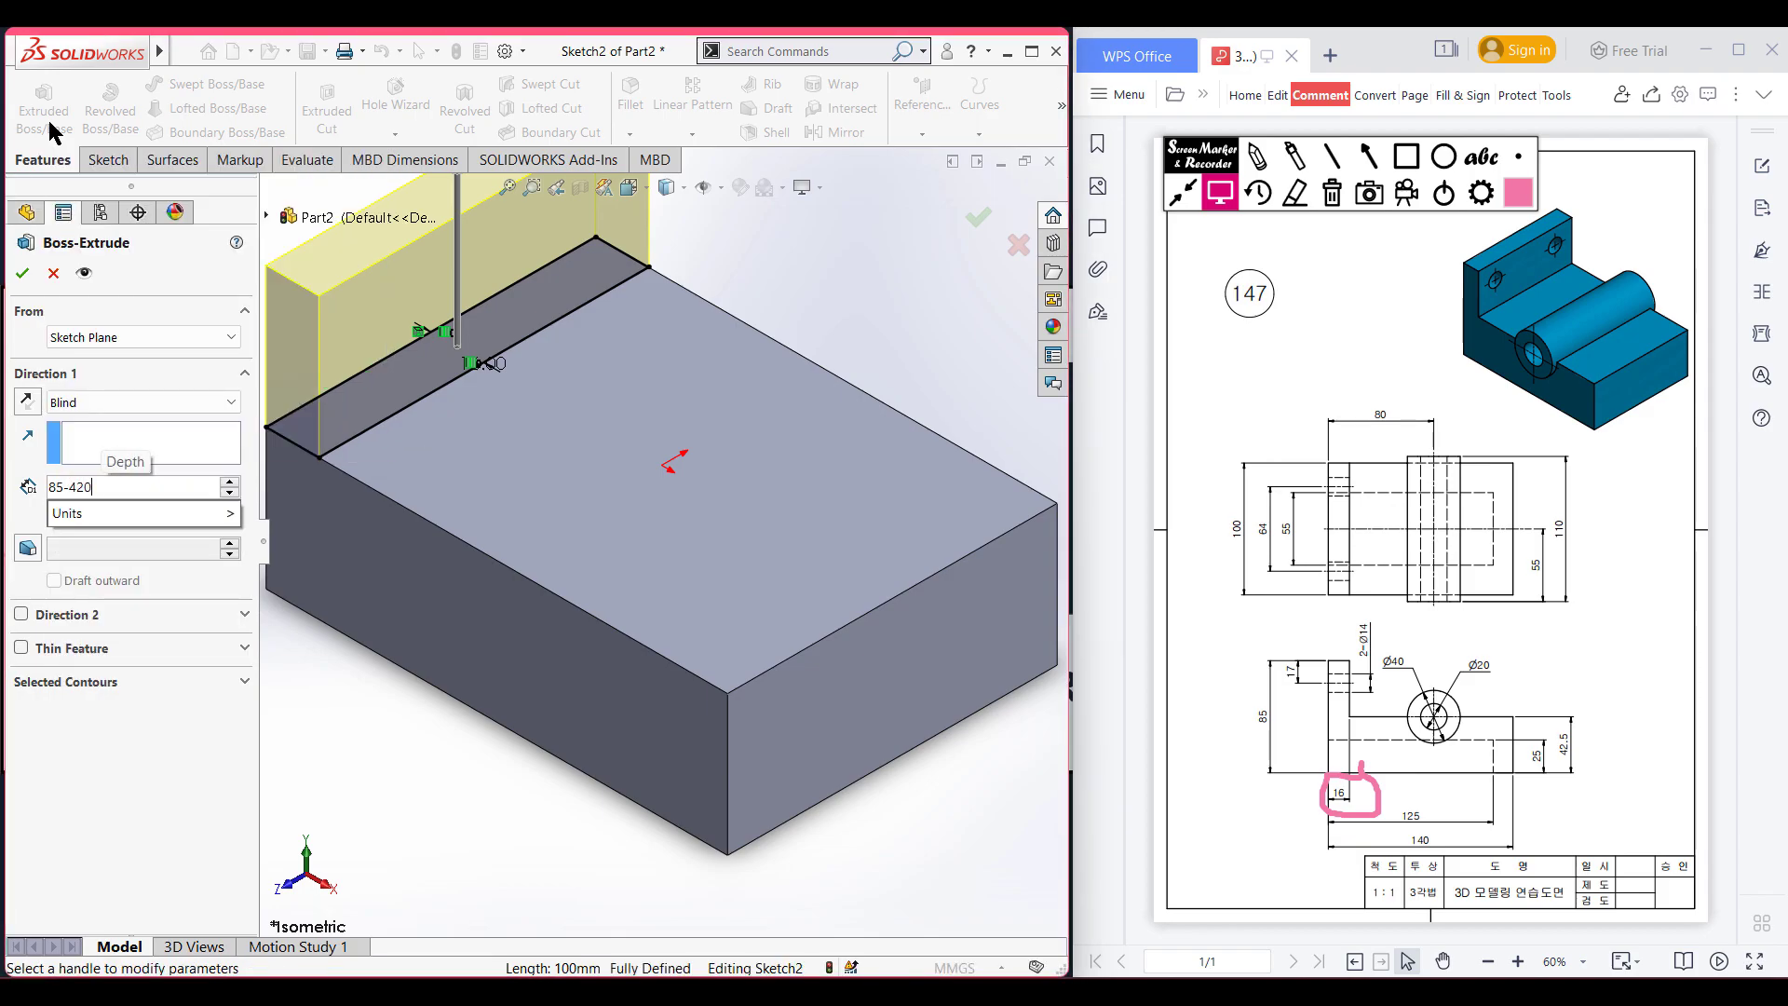
text(.5)
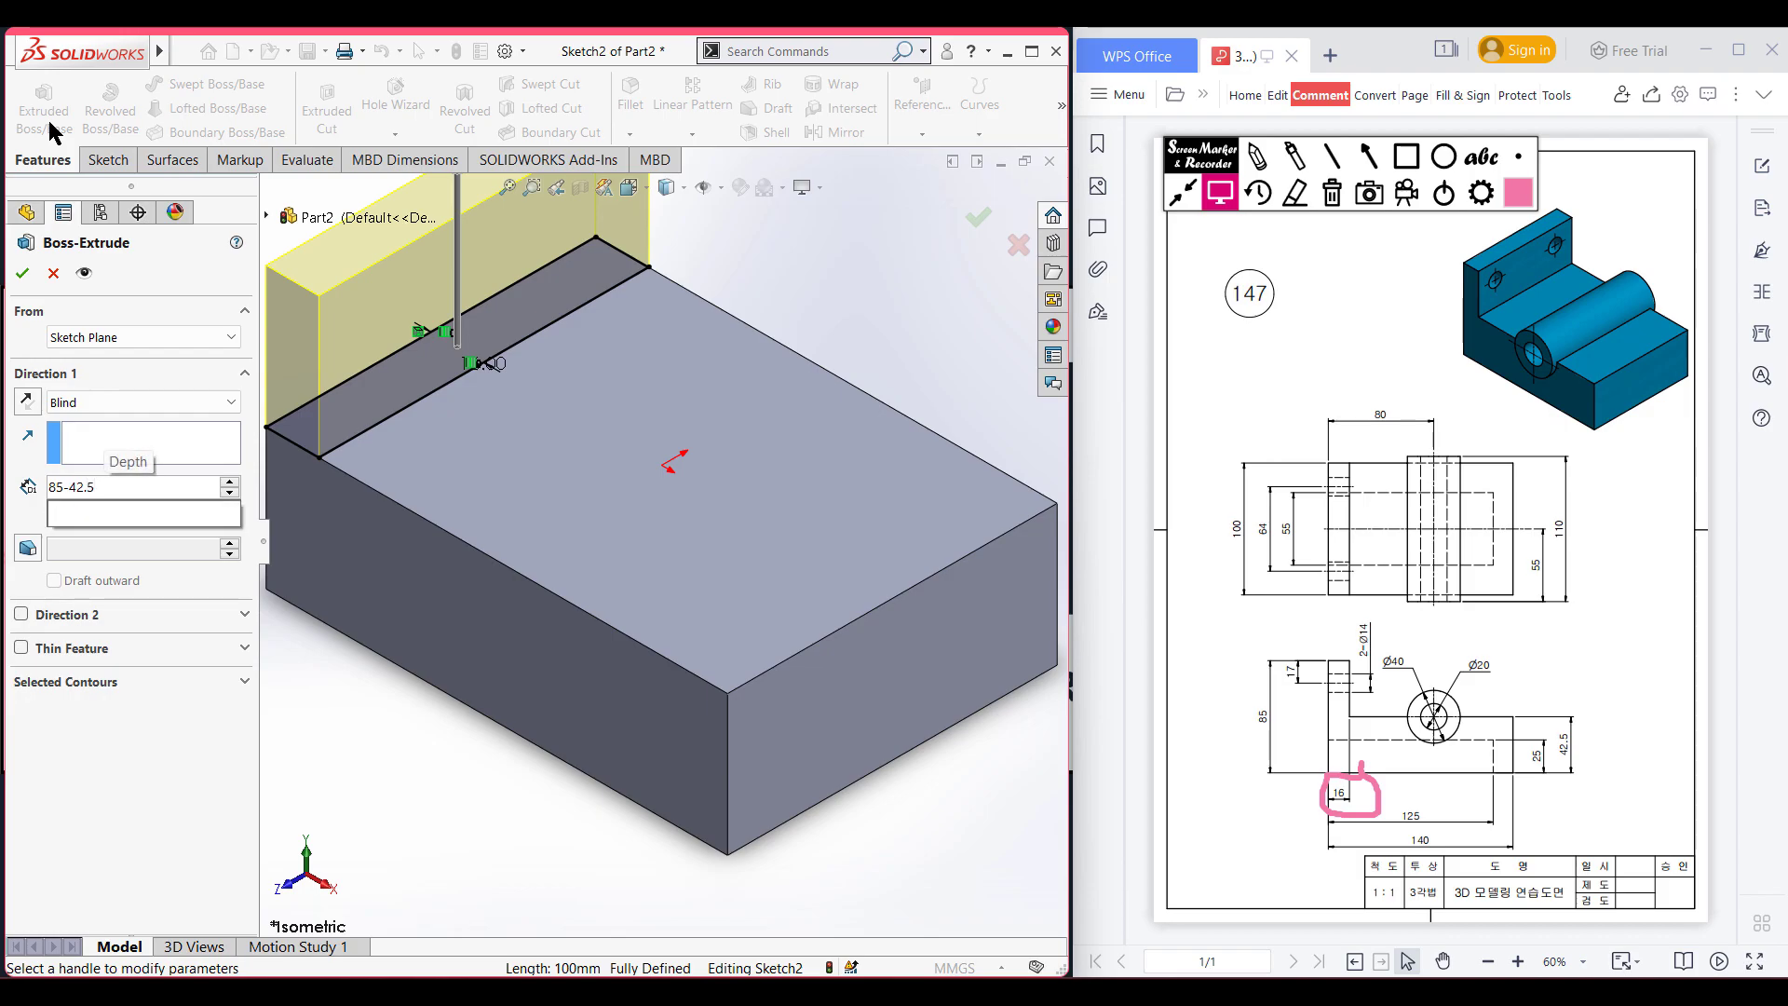
key(Return)
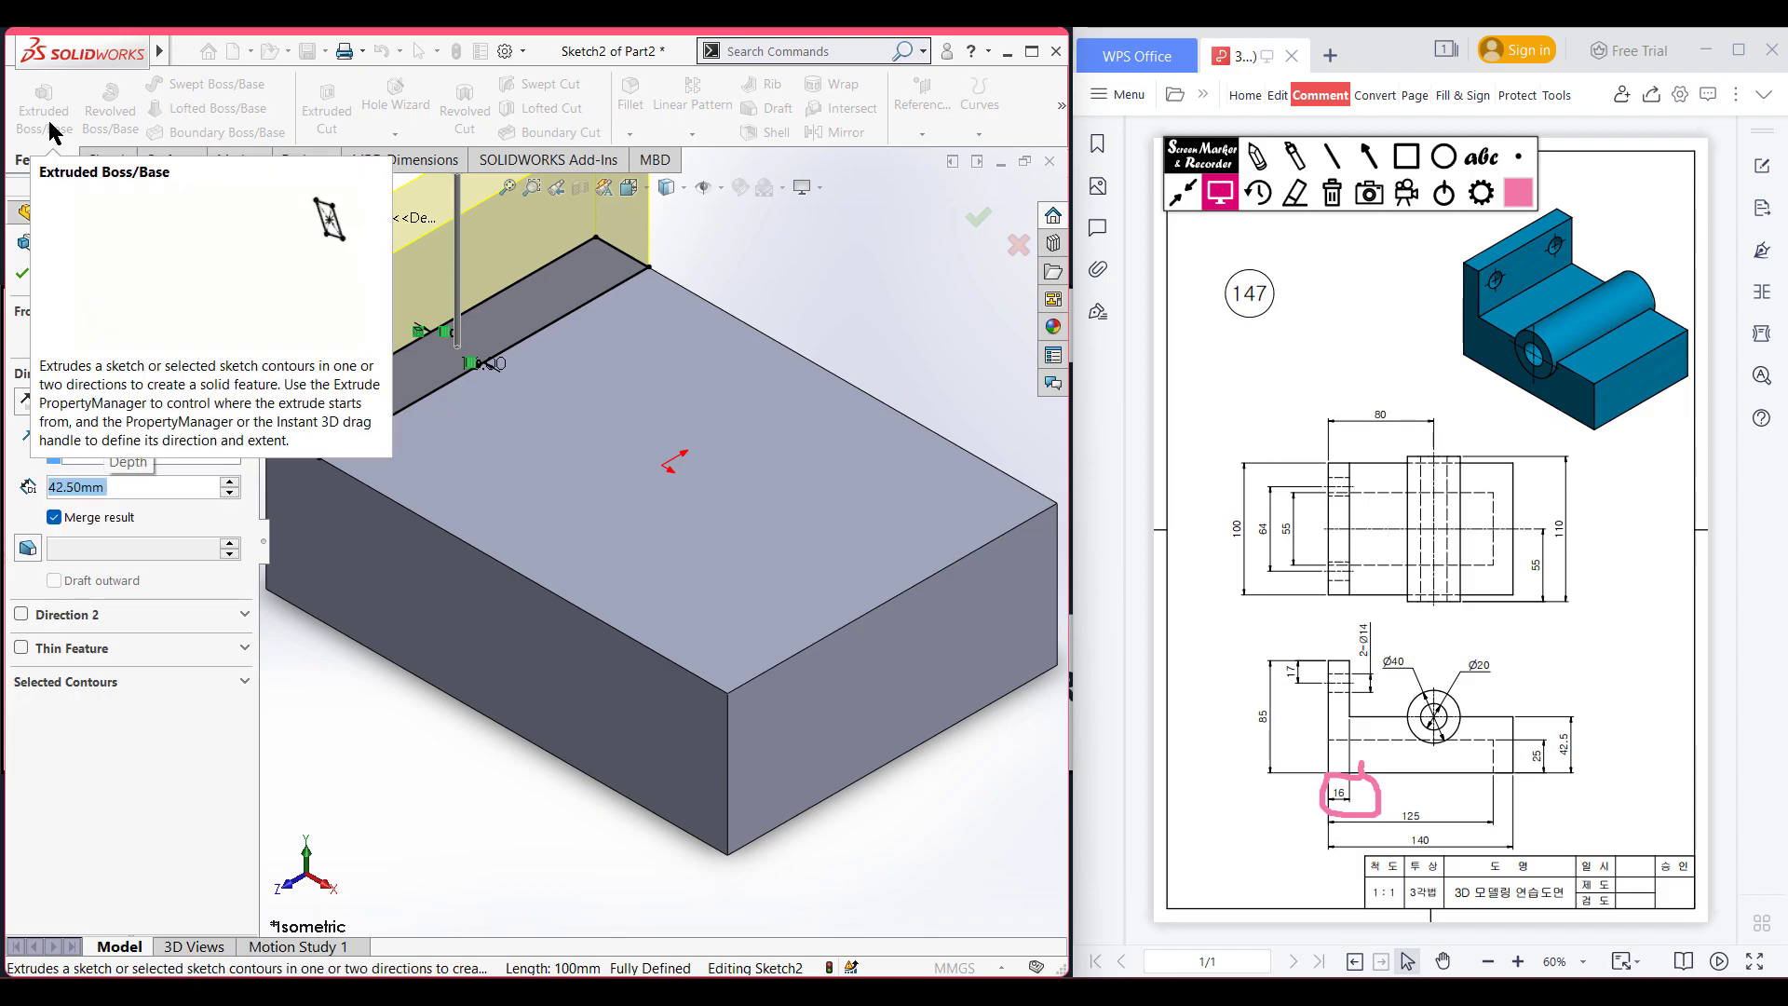
click(22, 273)
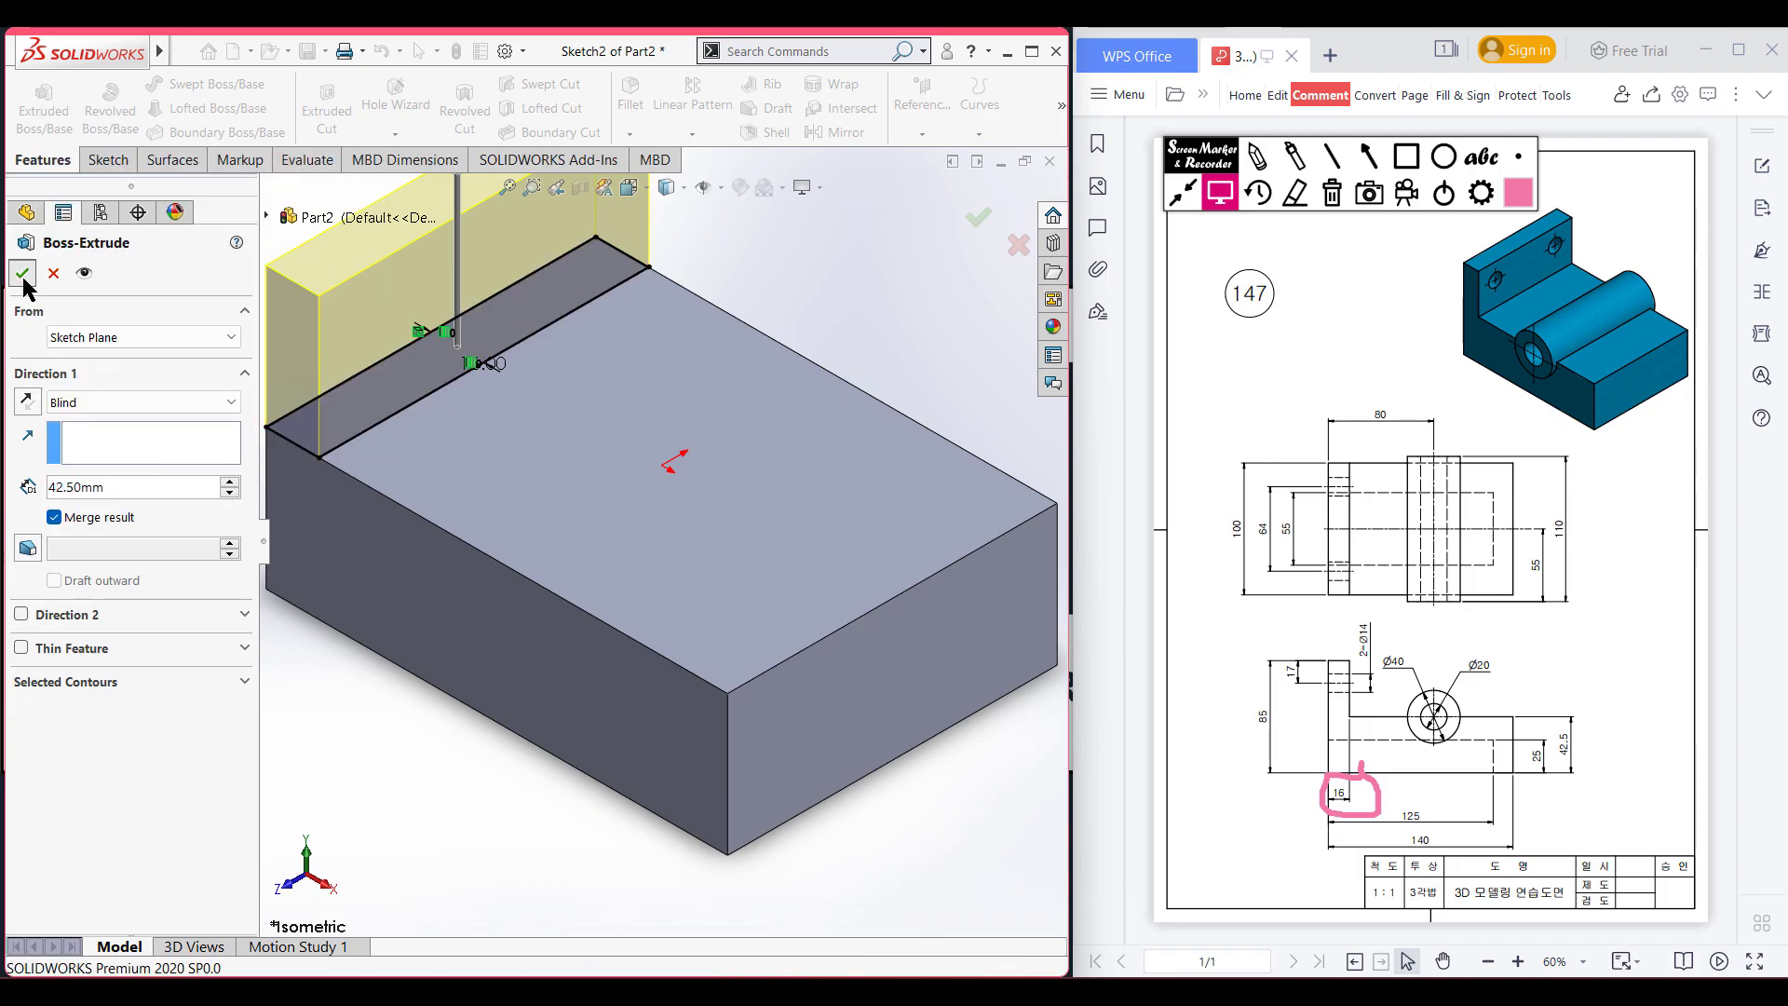
key(f)
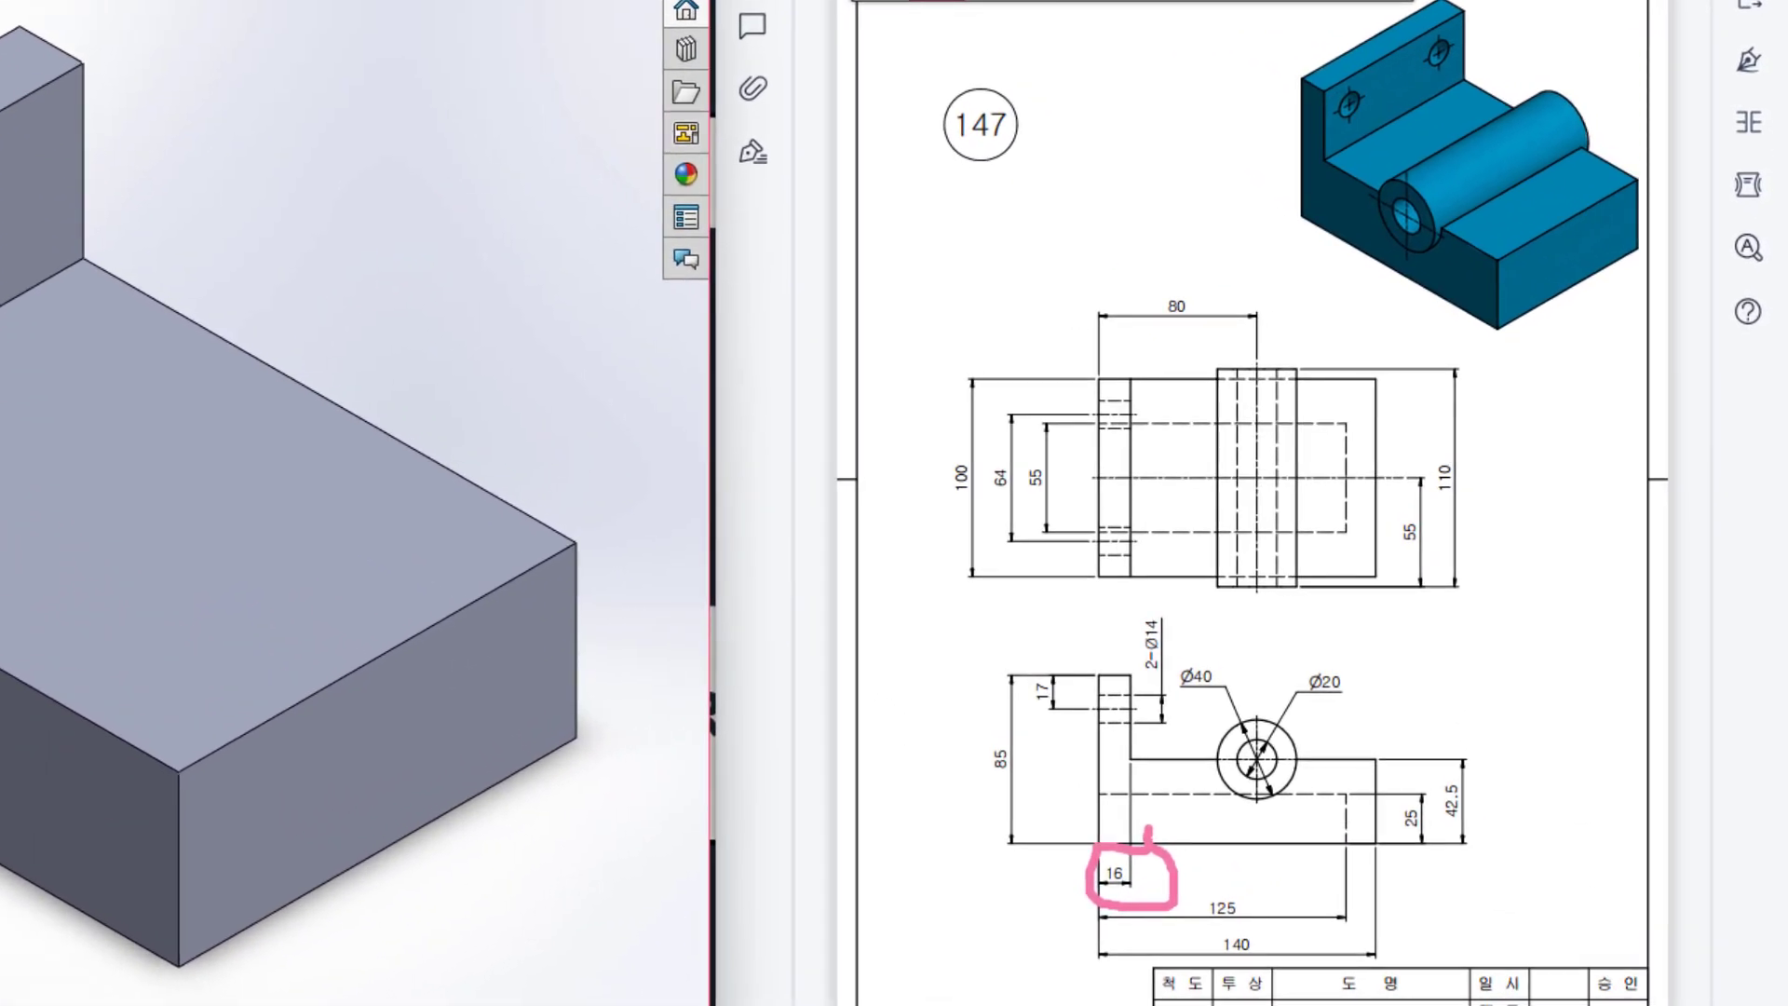
Mark the cylinder's circles and the Ø40, 80, 110 and Ø20 dimensions on the drawing, clear the marks, and leave marking mode.
key(Escape)
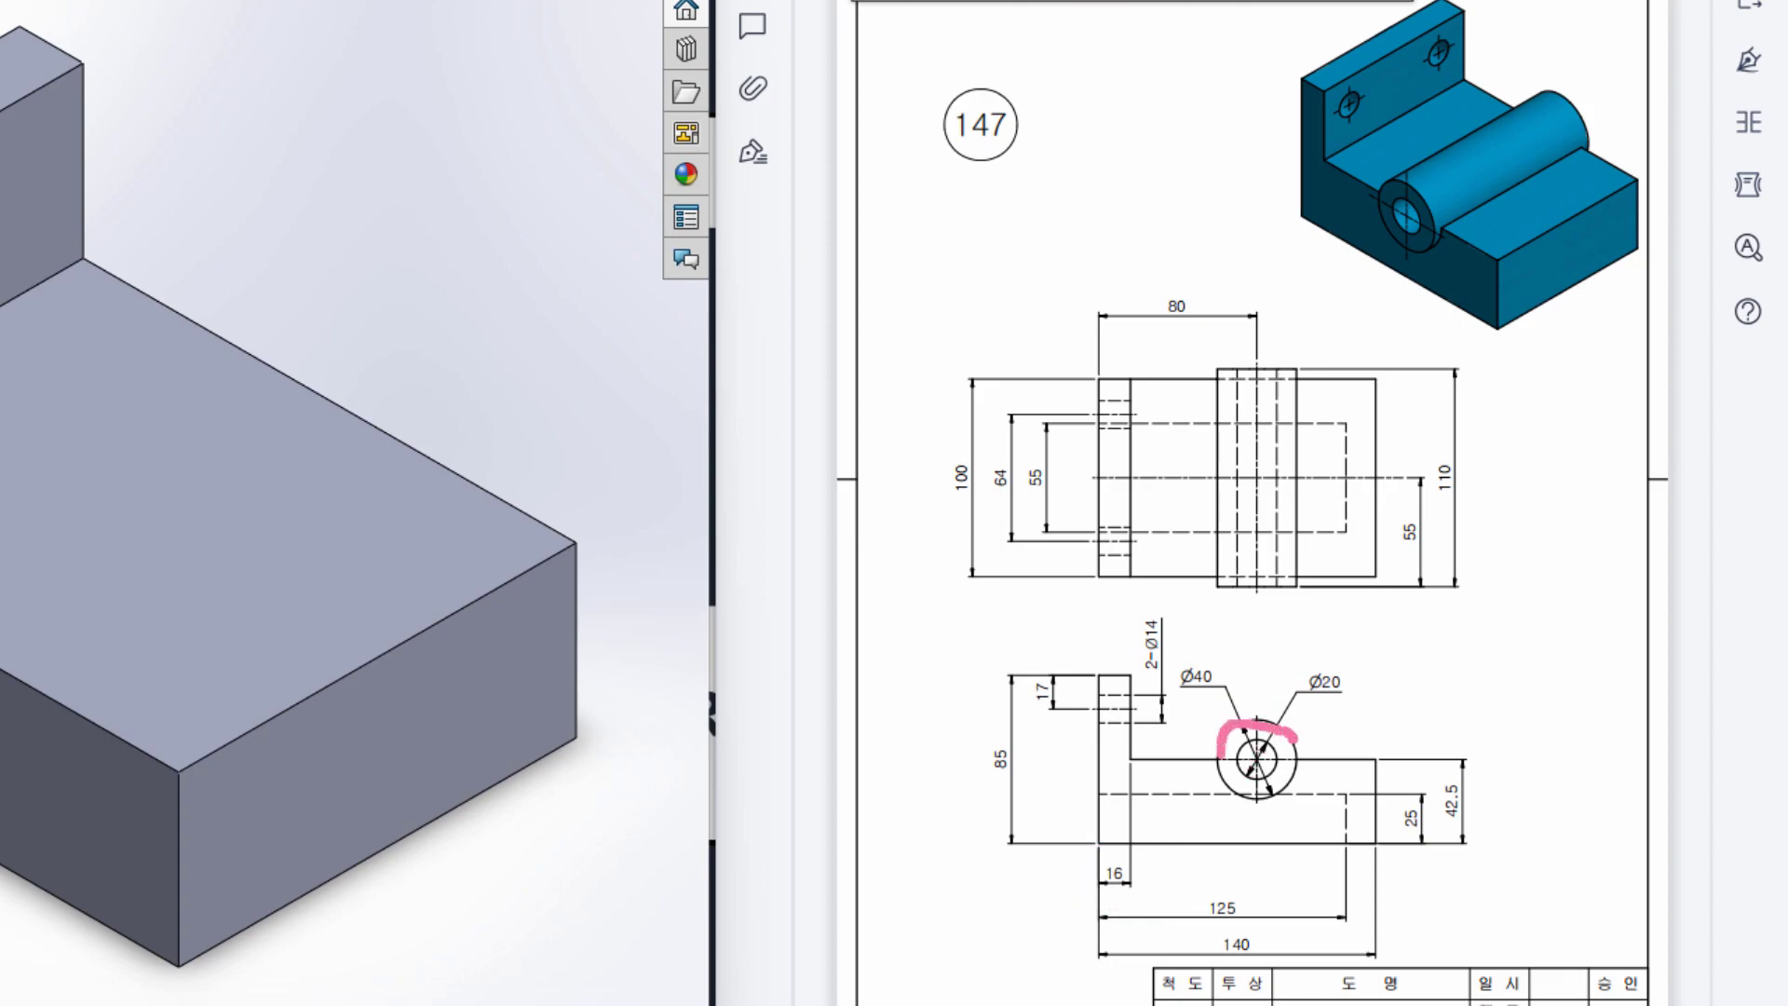
drag(1244, 803, 1305, 766)
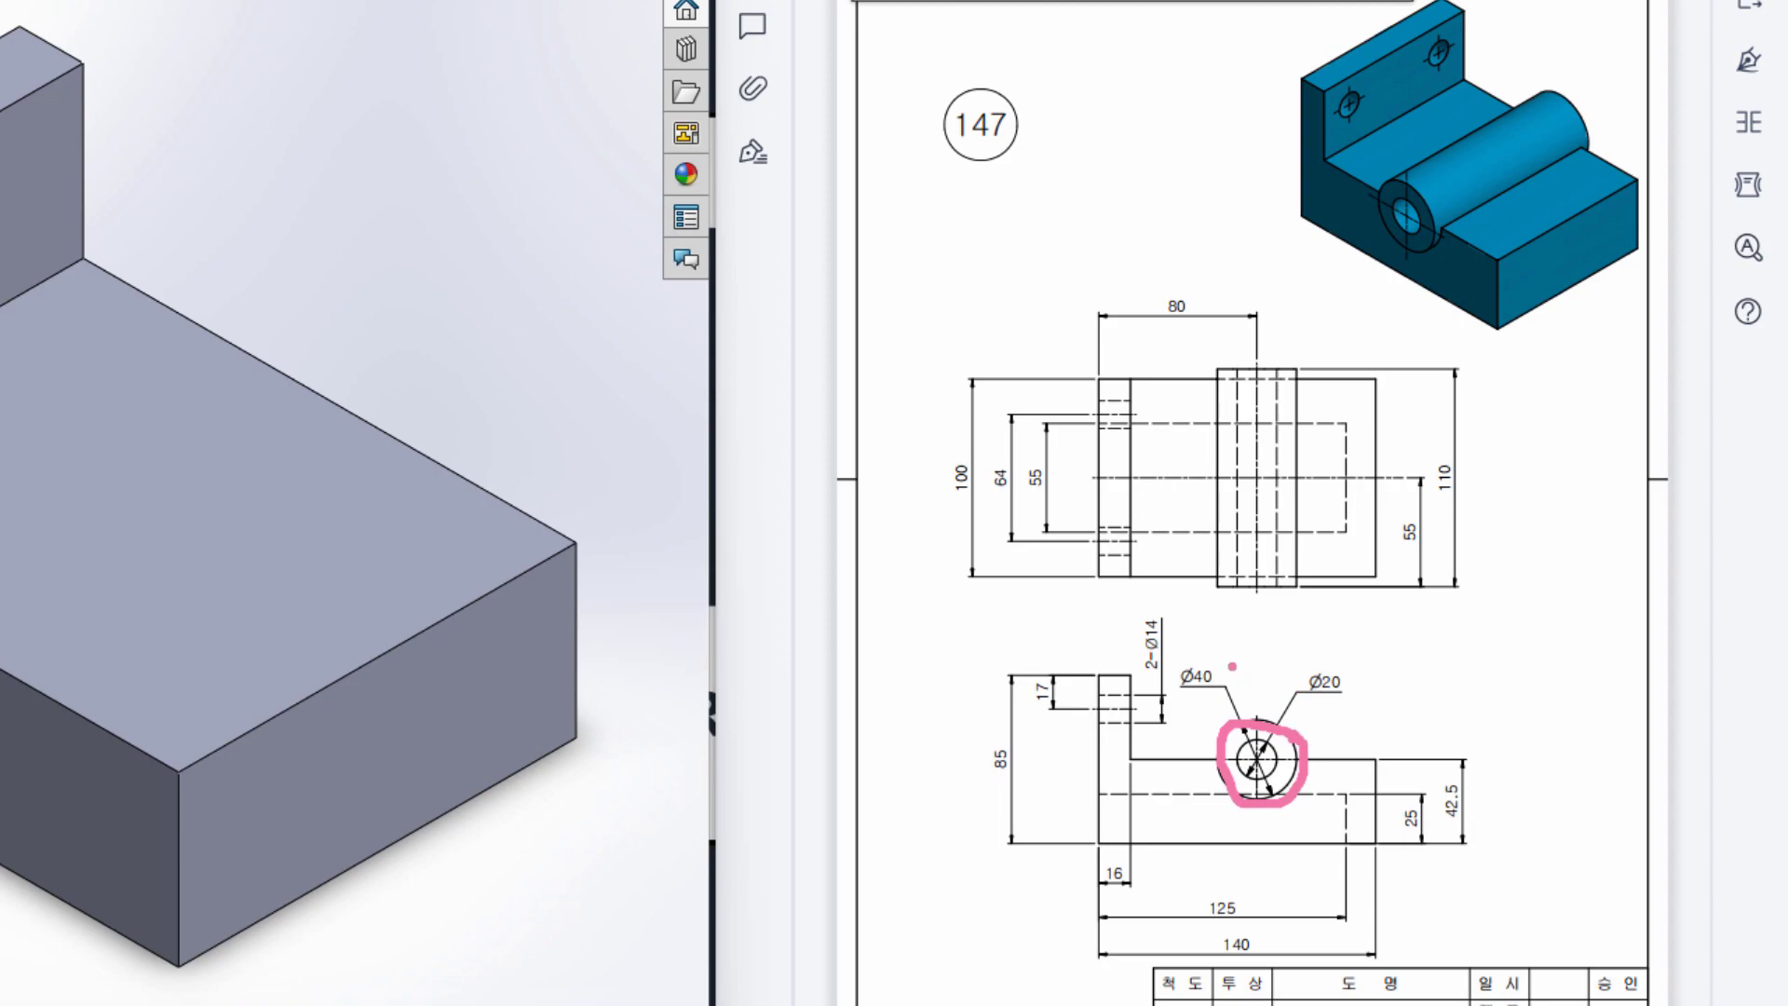
mouse_move(1202, 653)
mouse_down()
mouse_move(1167, 703)
mouse_move(1229, 657)
mouse_up()
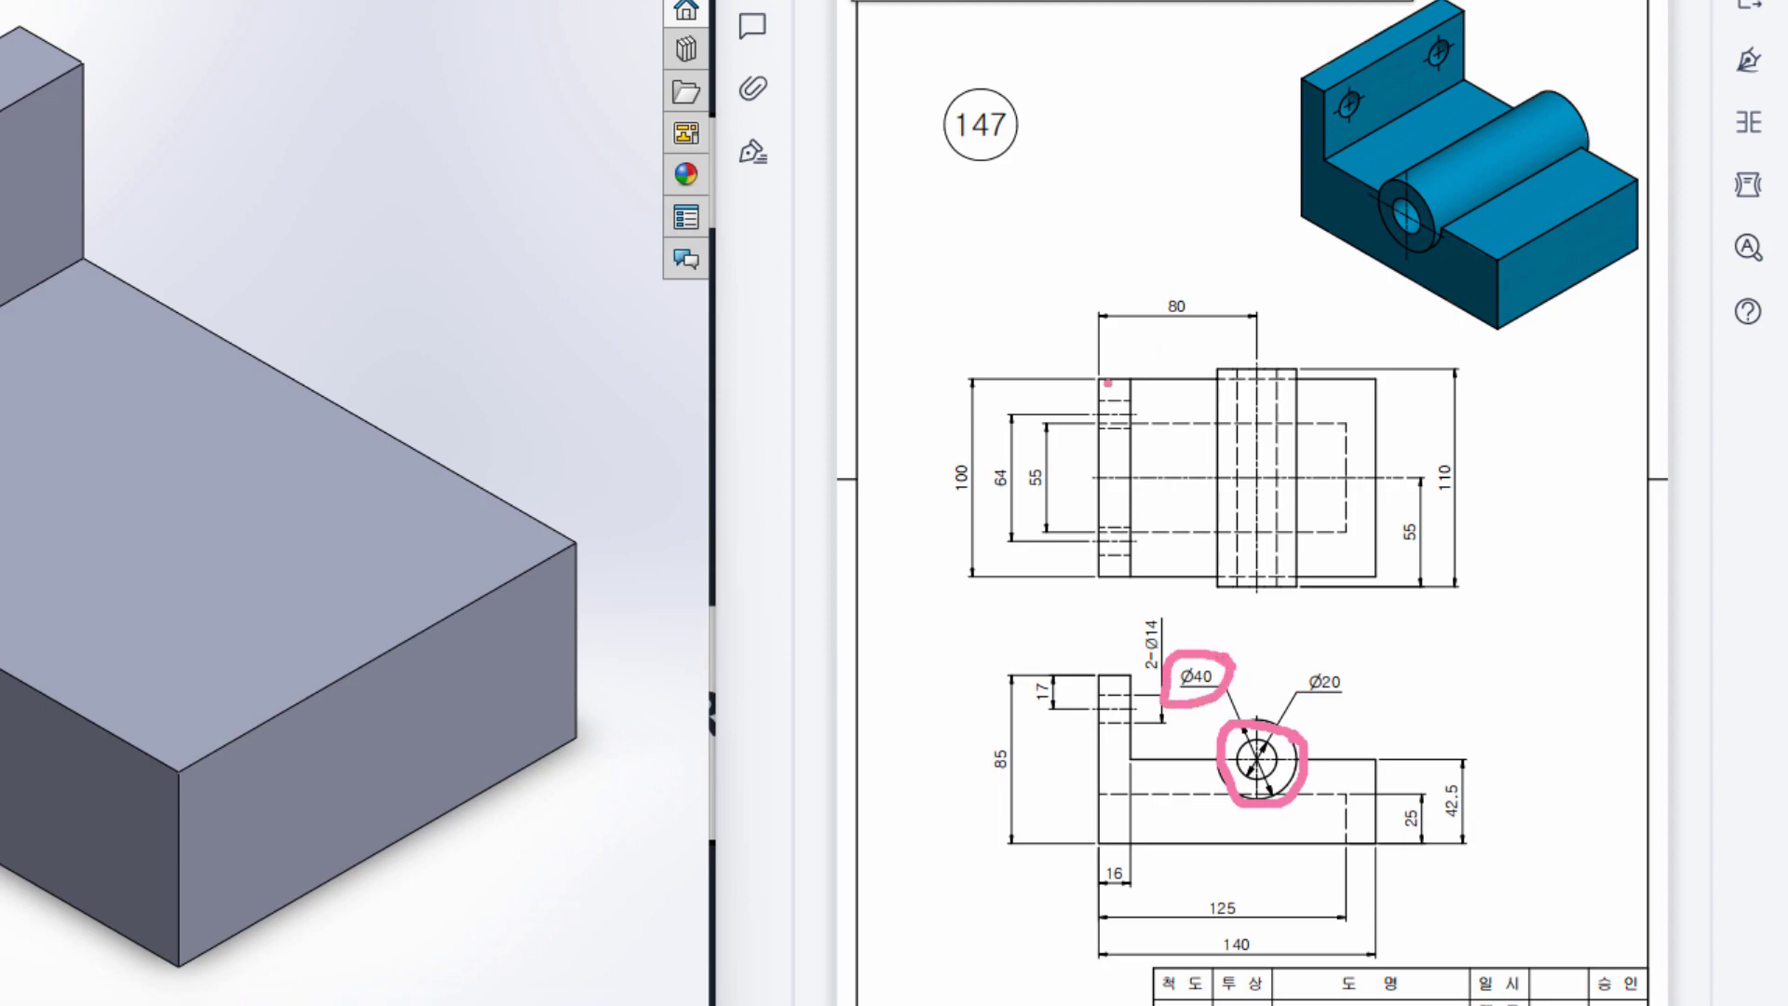
drag(1098, 405, 1099, 437)
mouse_move(1195, 296)
mouse_down()
mouse_move(1161, 326)
mouse_move(1190, 298)
mouse_up()
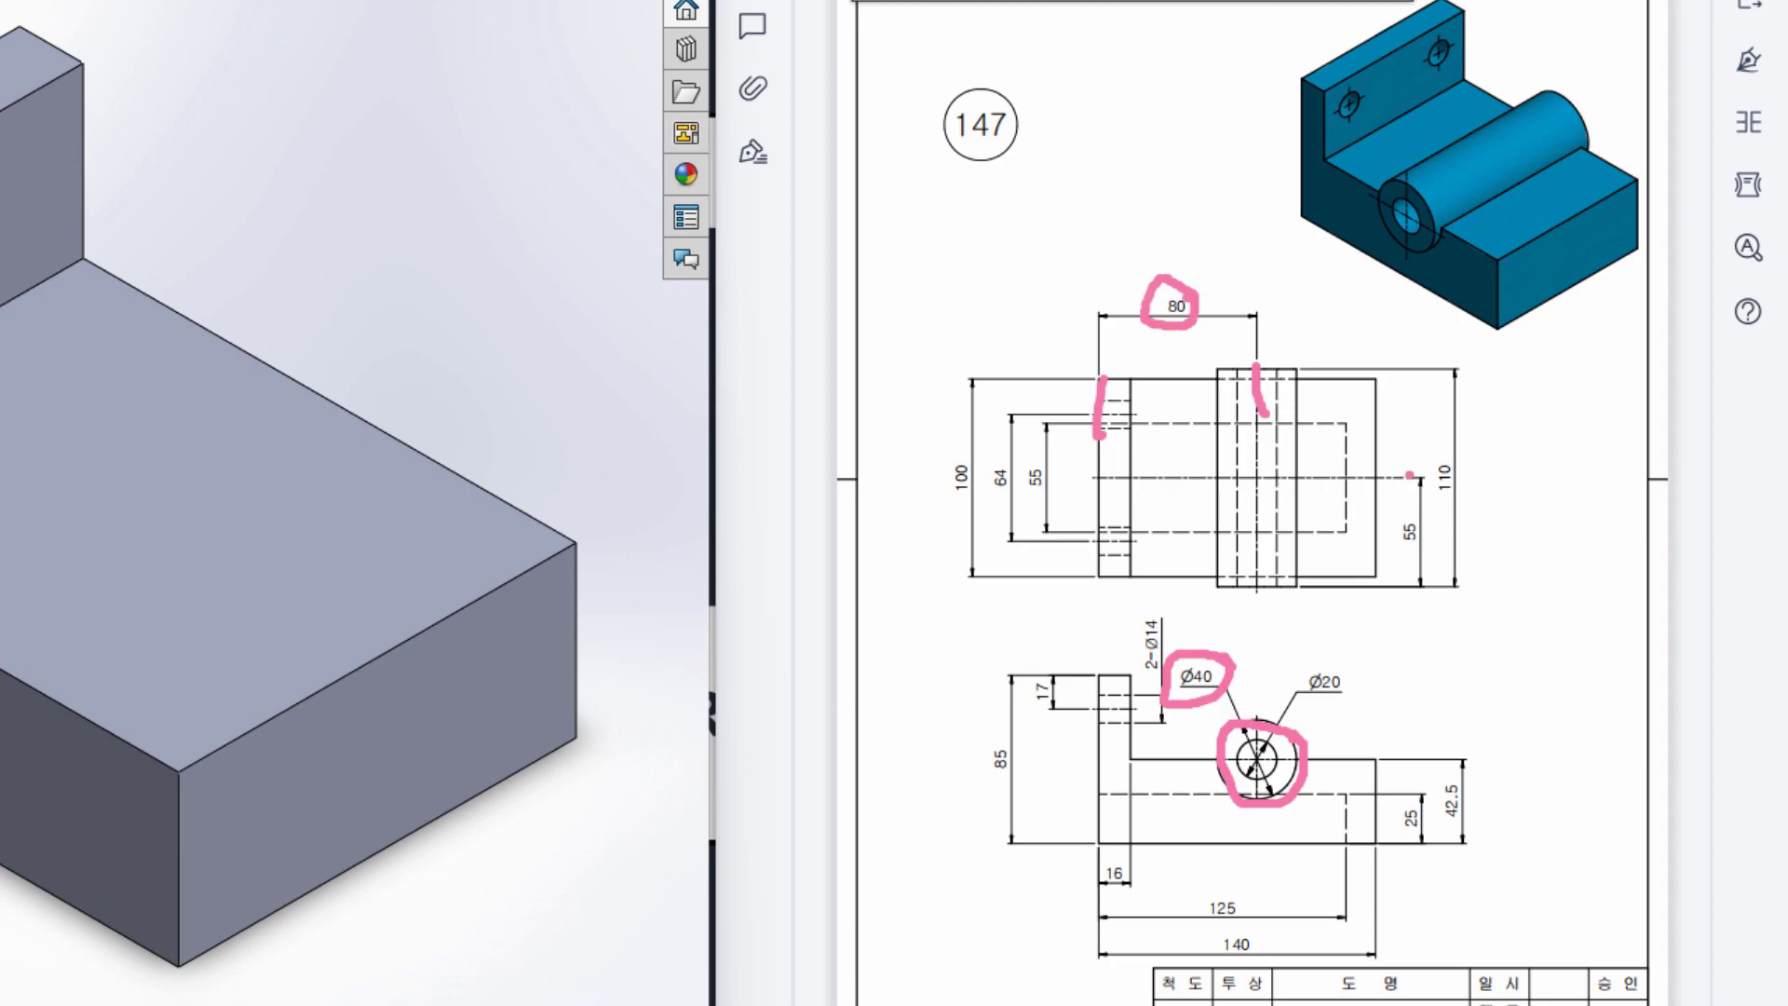
mouse_move(1493, 453)
mouse_down()
mouse_move(1448, 436)
mouse_move(1444, 501)
mouse_move(1497, 447)
mouse_up()
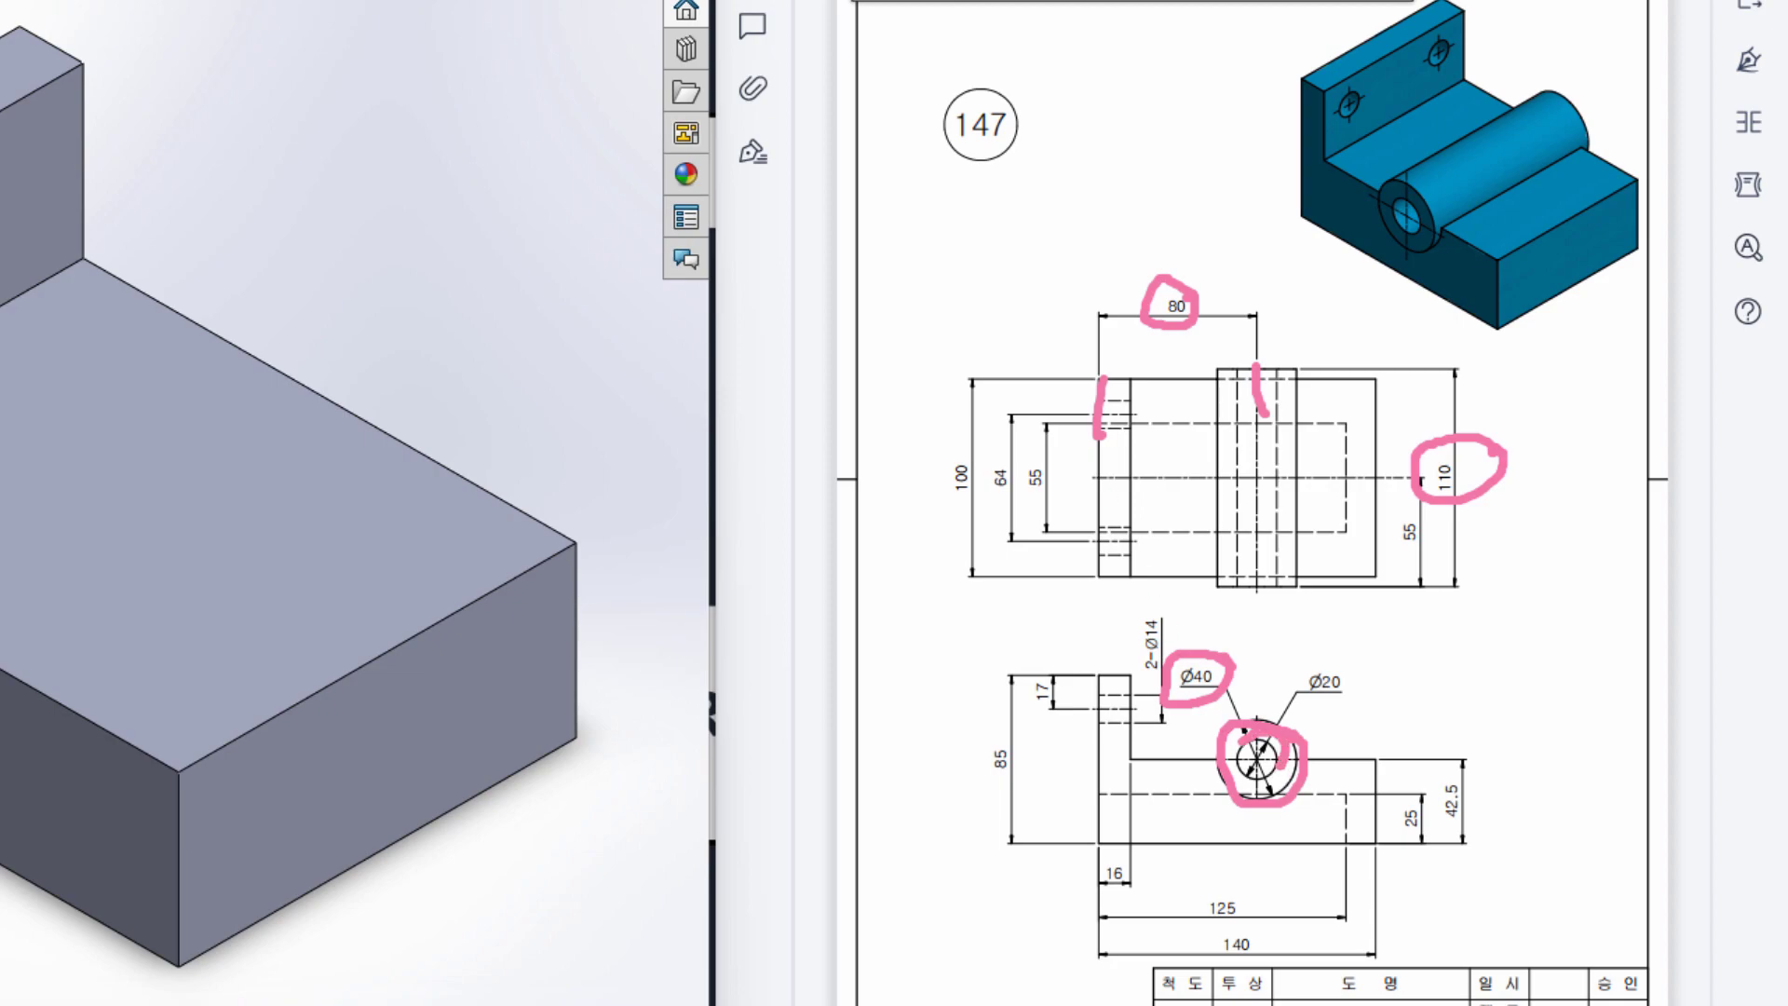
mouse_move(1346, 667)
mouse_down()
mouse_move(1313, 639)
mouse_move(1332, 706)
mouse_move(1326, 652)
mouse_up()
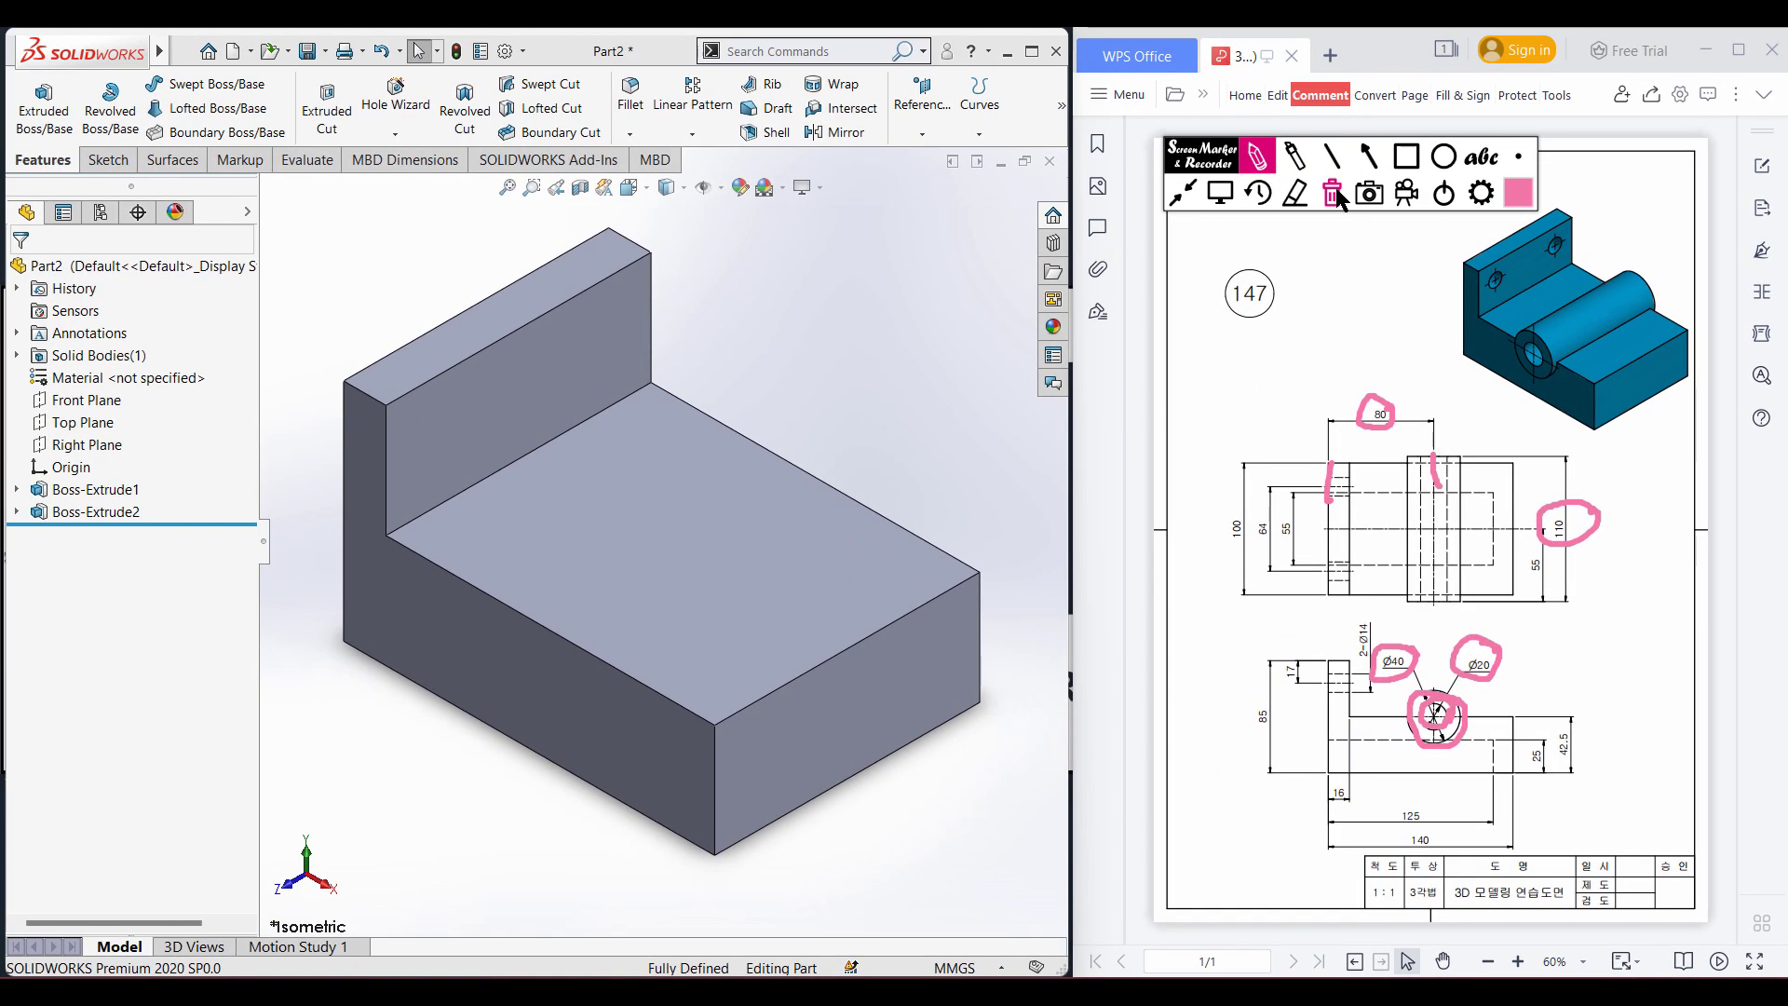
click(1334, 191)
click(1225, 193)
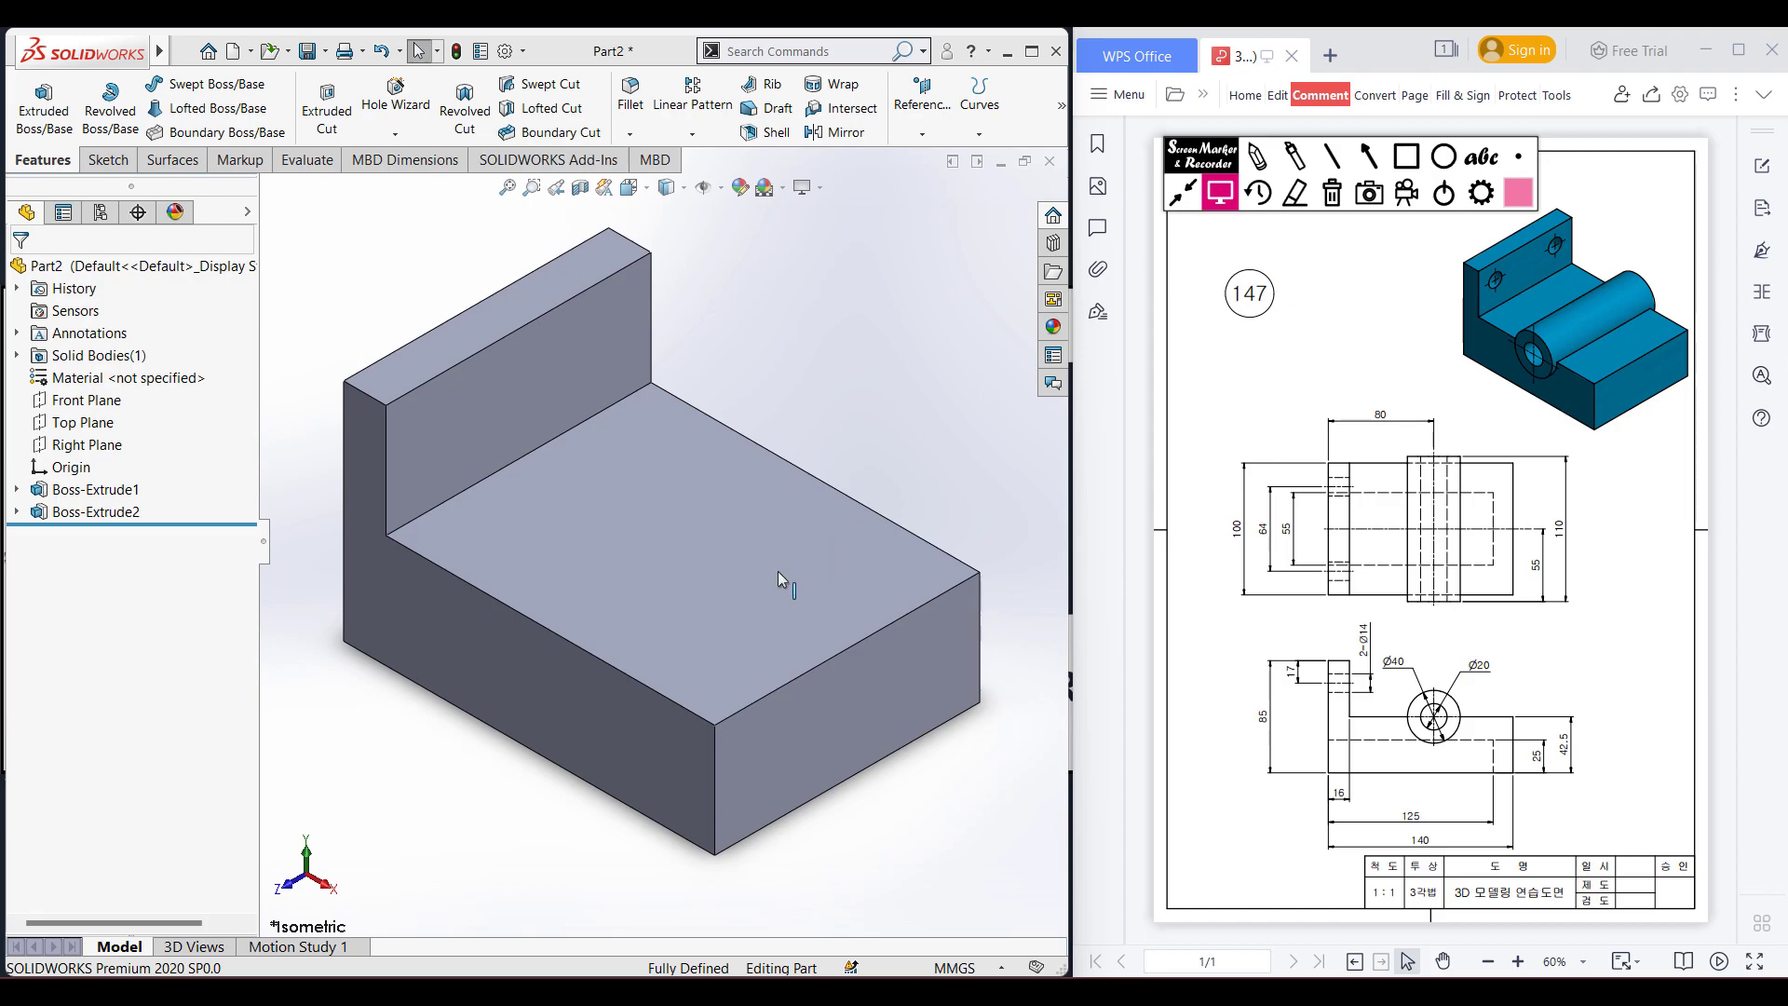
Start a sketch on the Front Plane and draw a 40 mm diameter circle centred on the block's top edge.
click(608, 701)
click(911, 809)
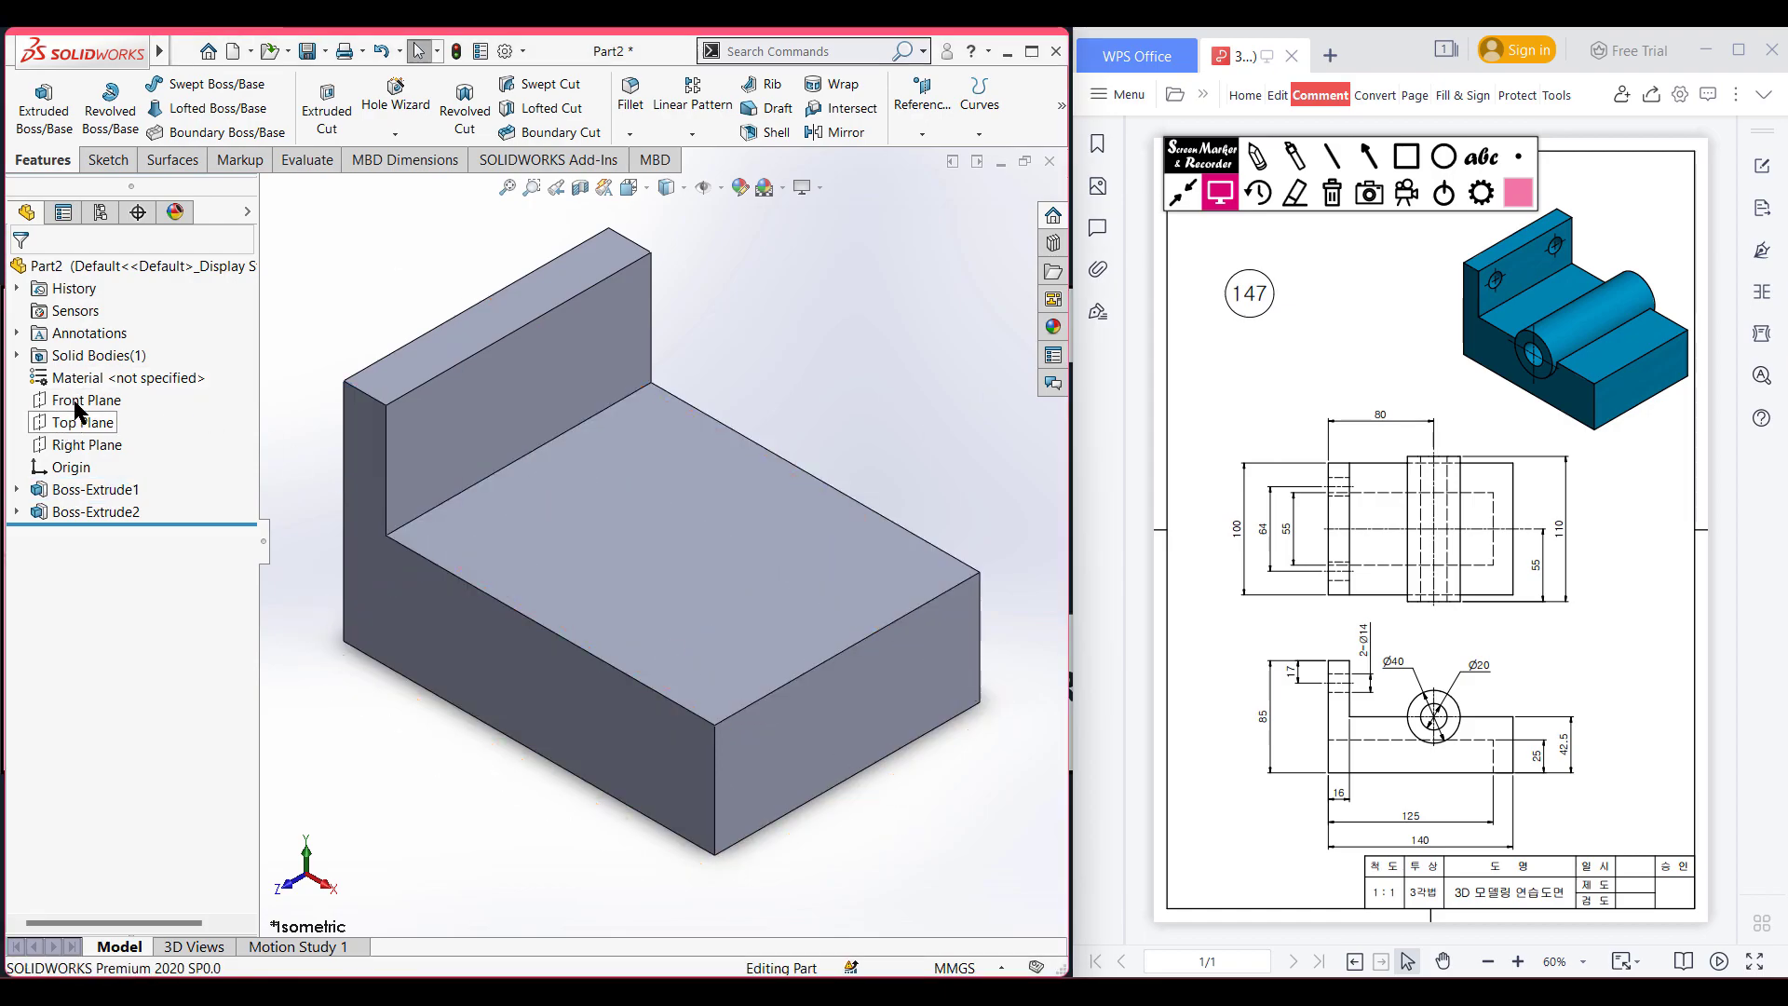
right_click(80, 401)
click(91, 376)
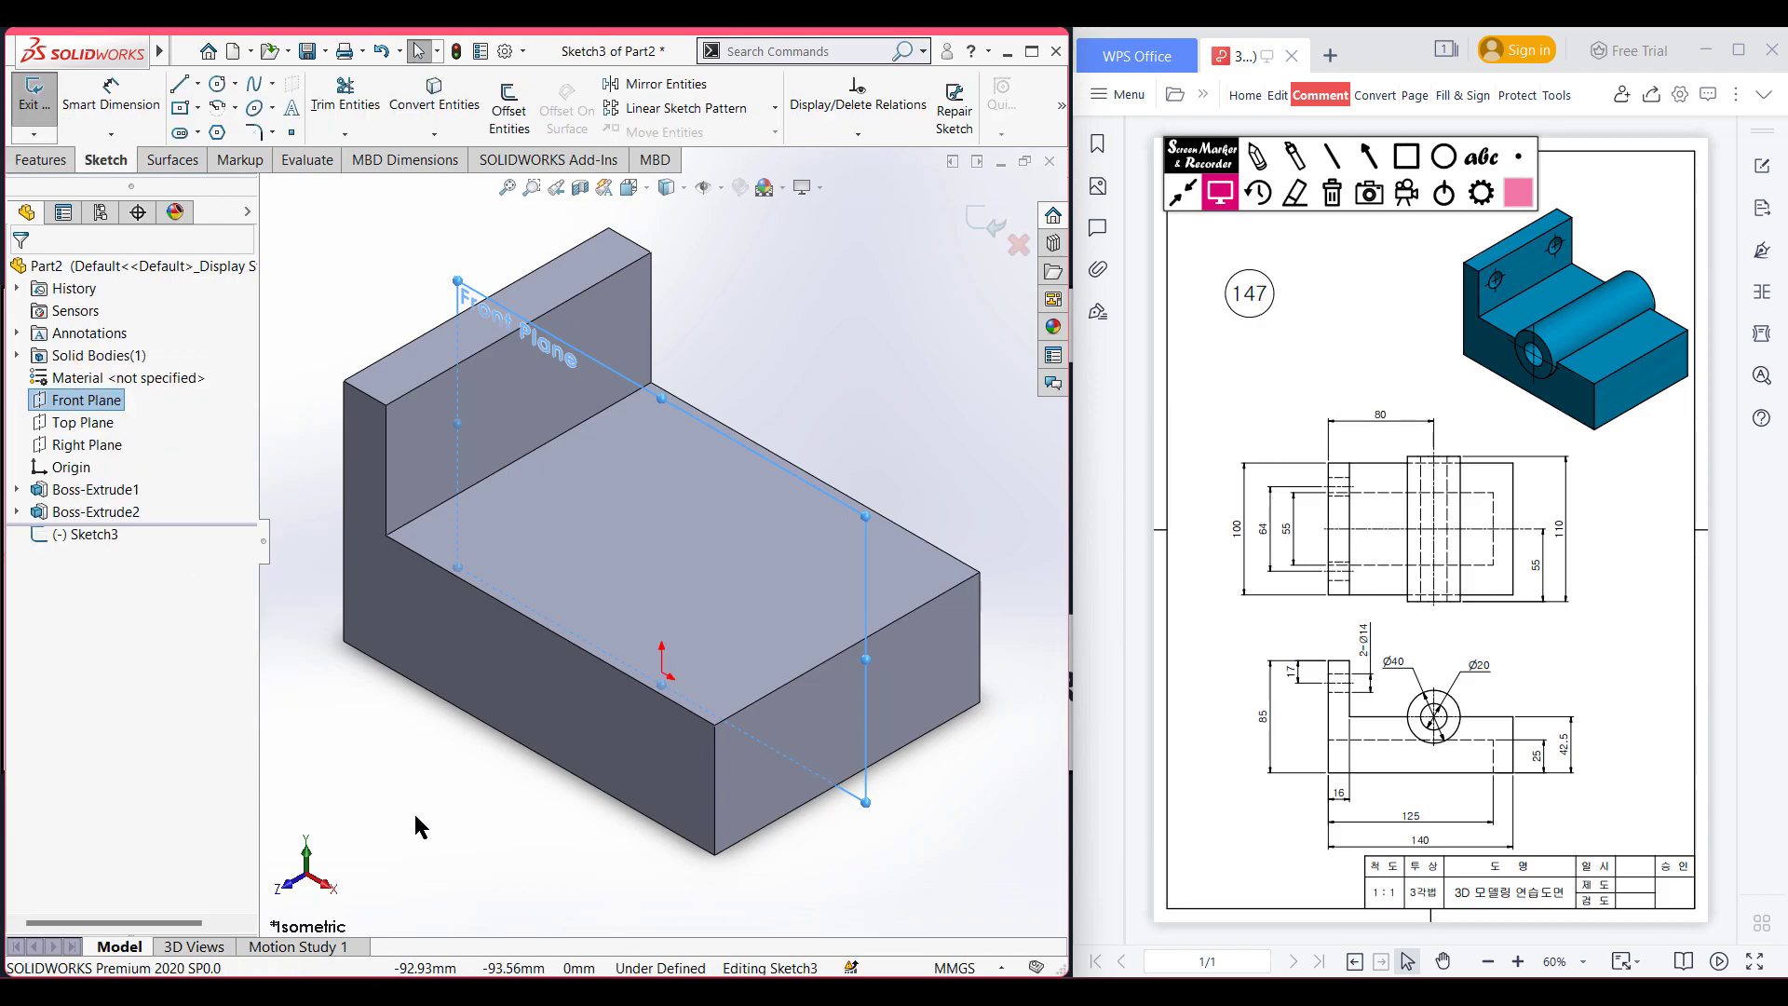
key(ctrl+8)
scroll(433, 749, up, 2)
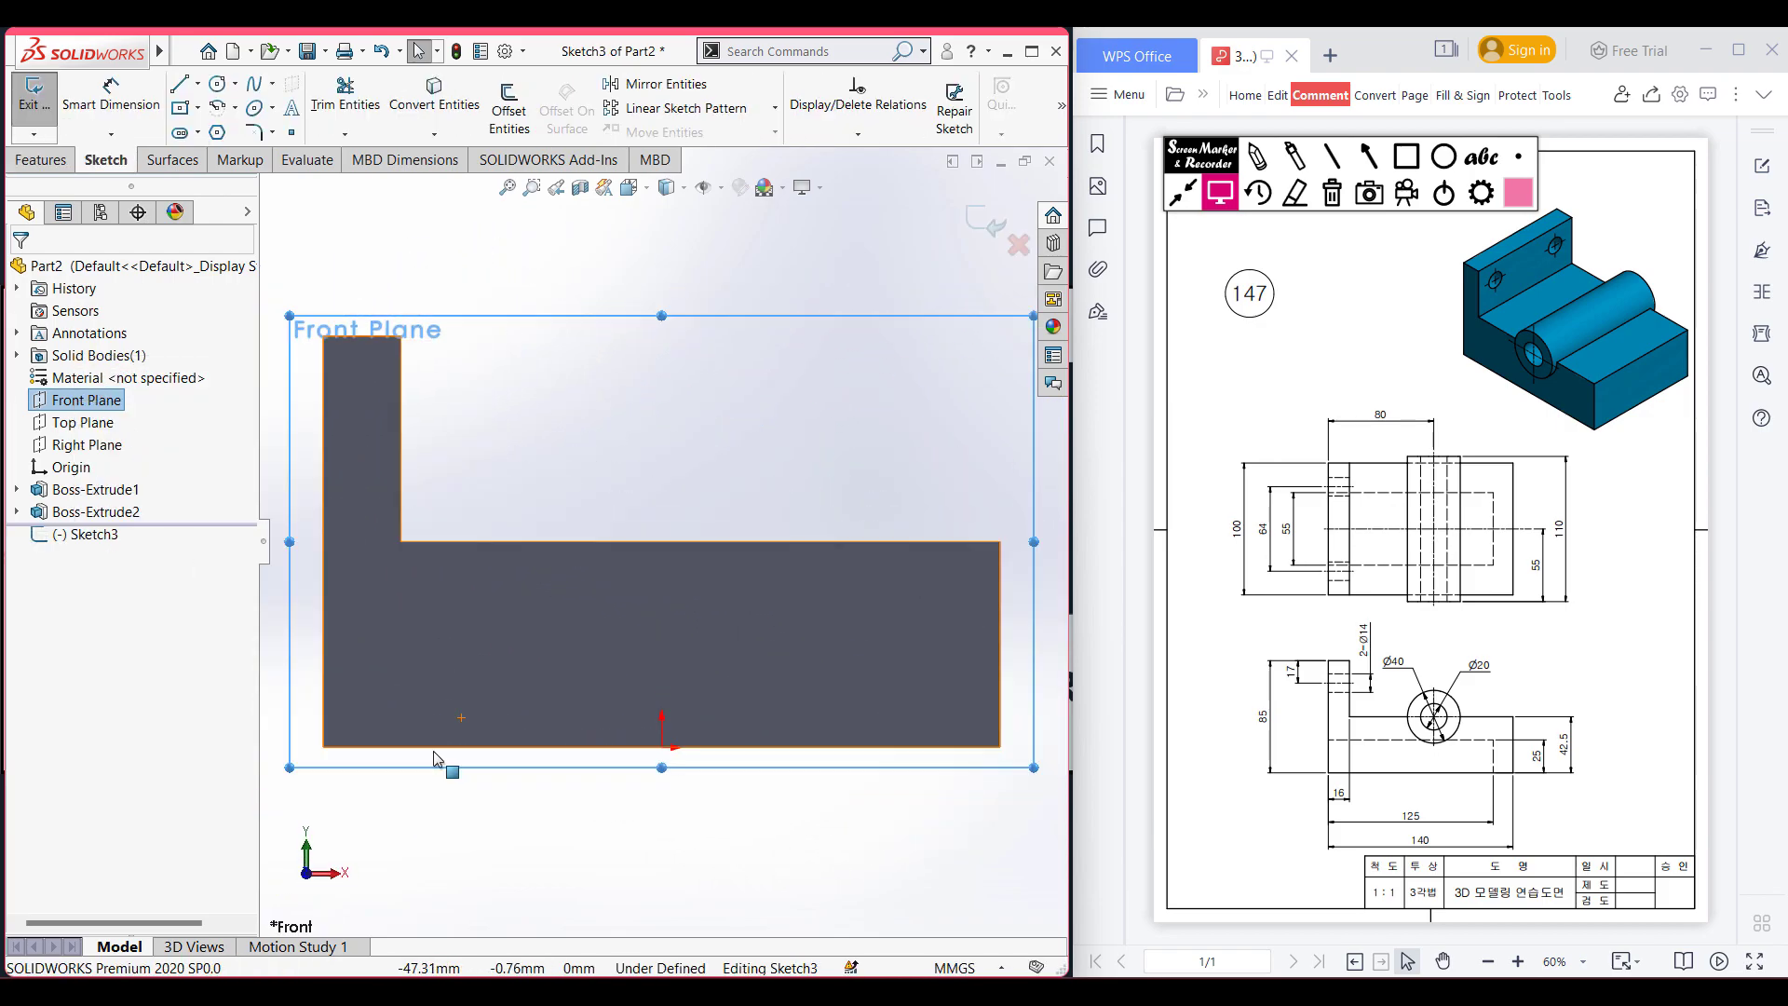
click(217, 82)
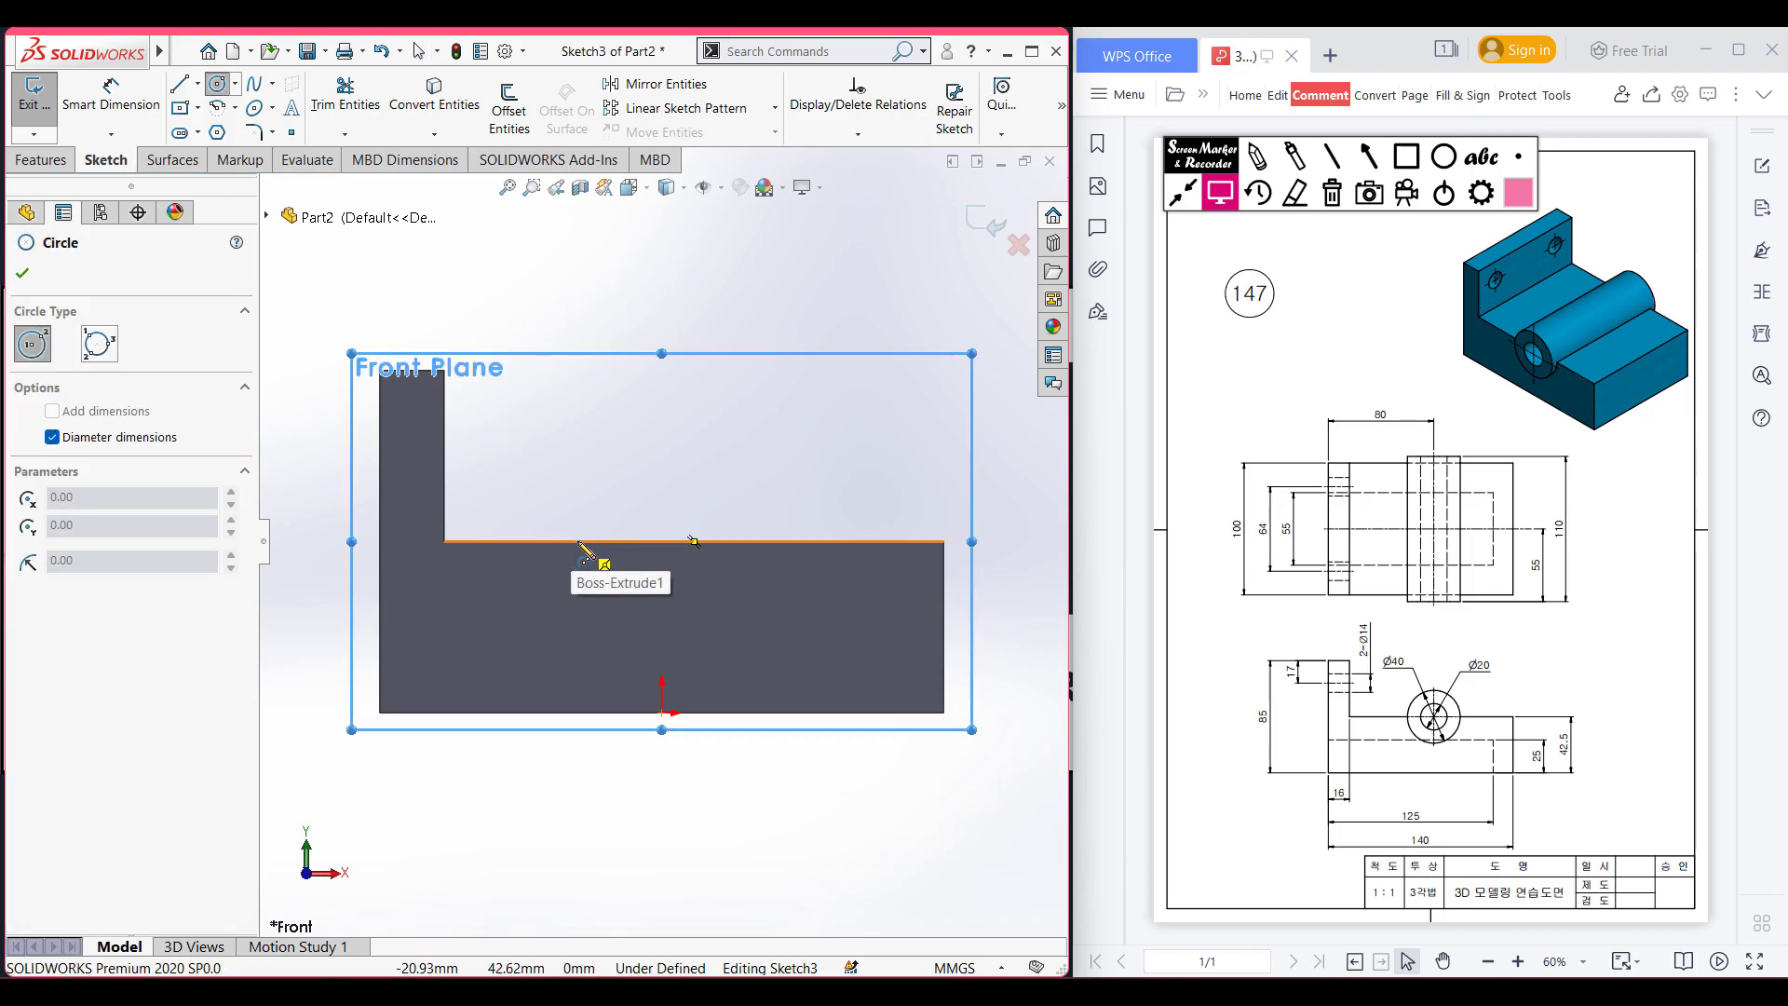
click(621, 541)
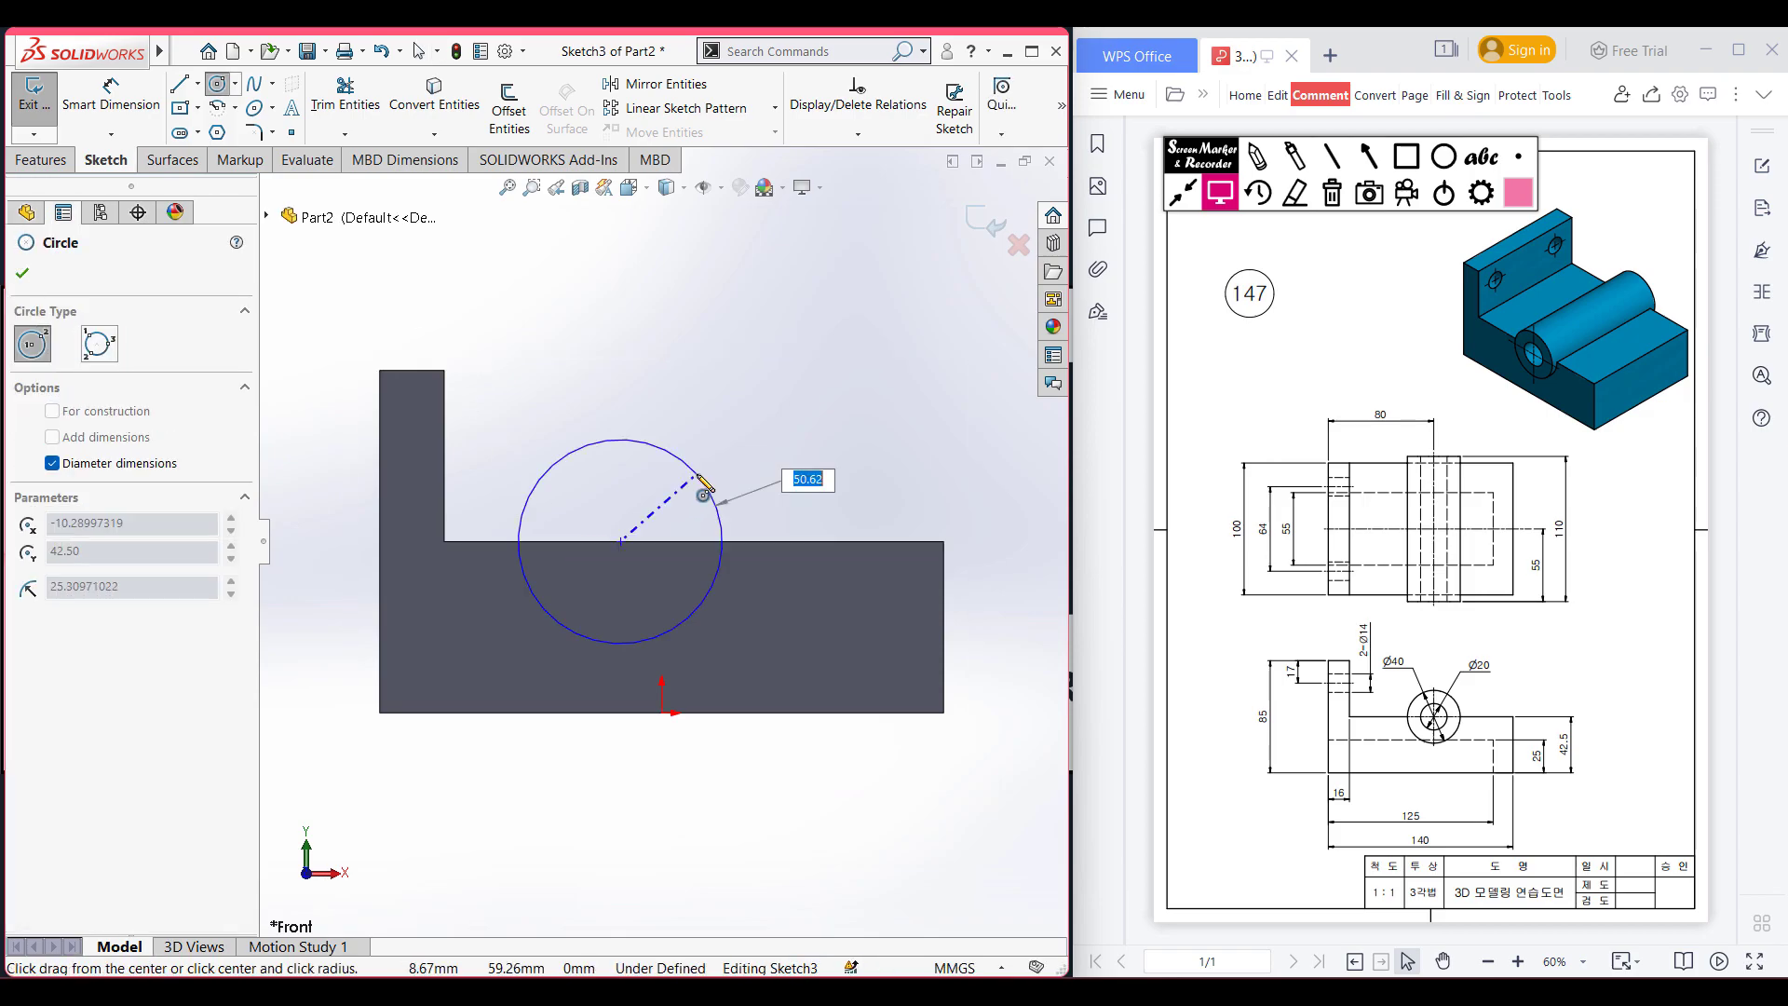
text(40)
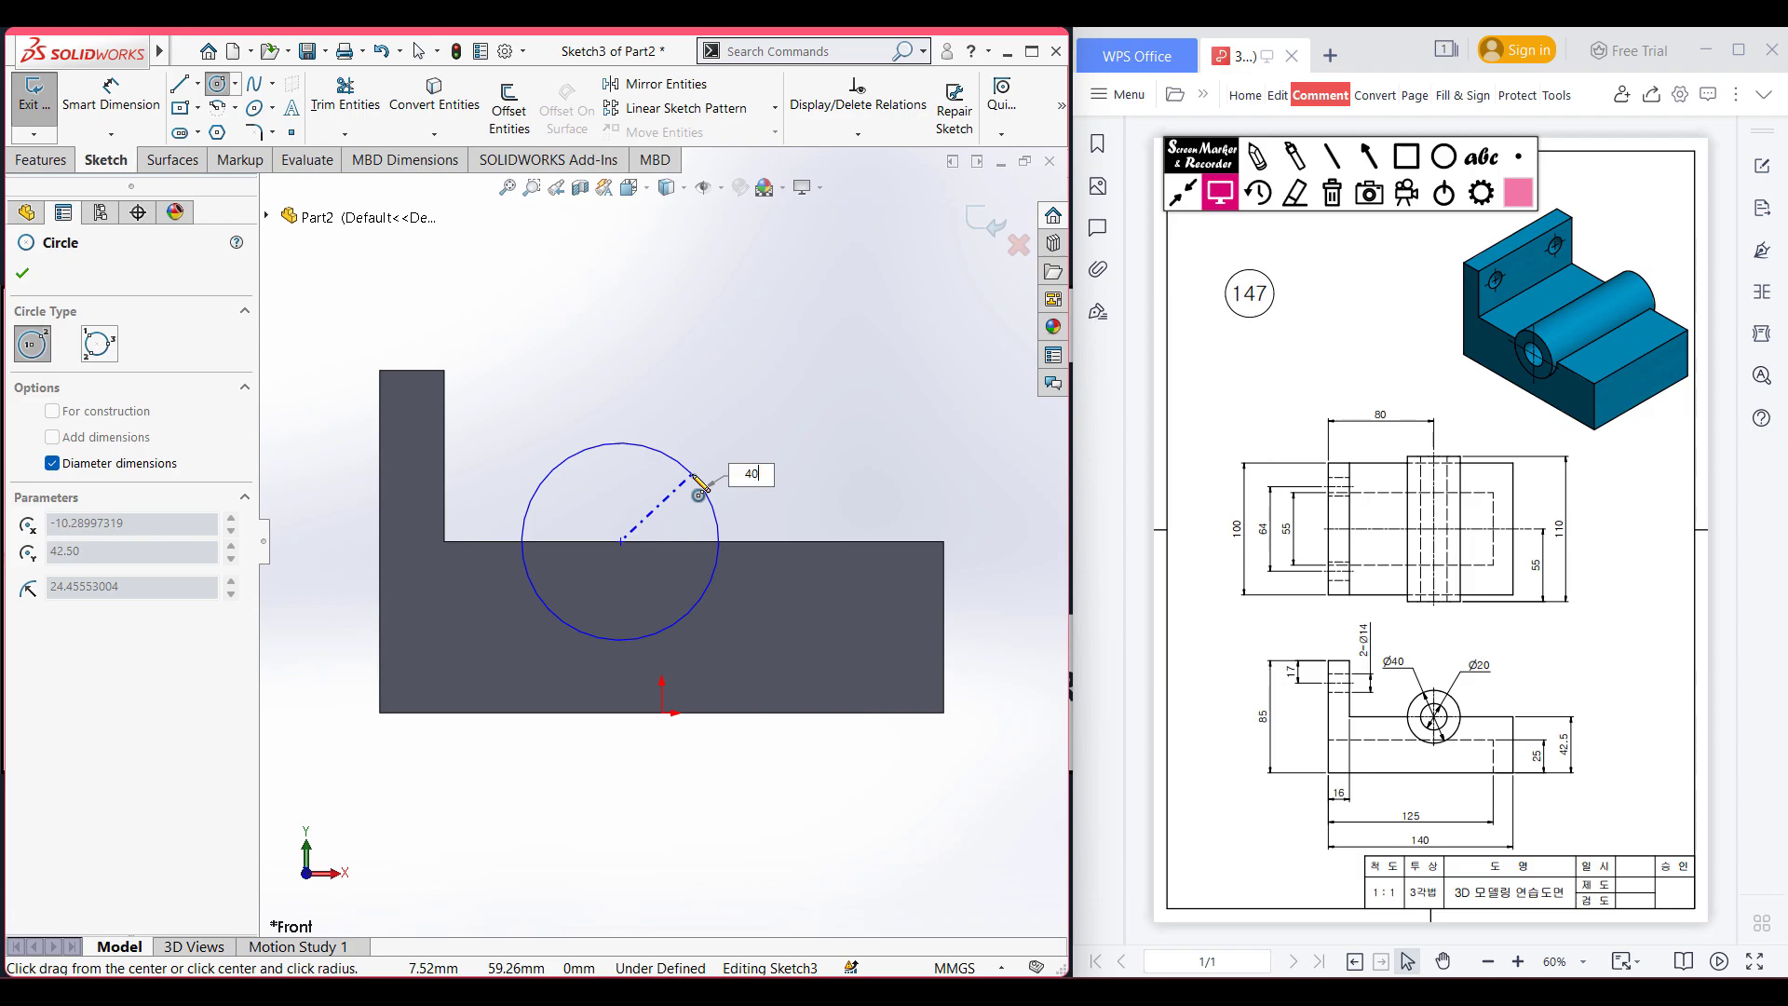
key(Return)
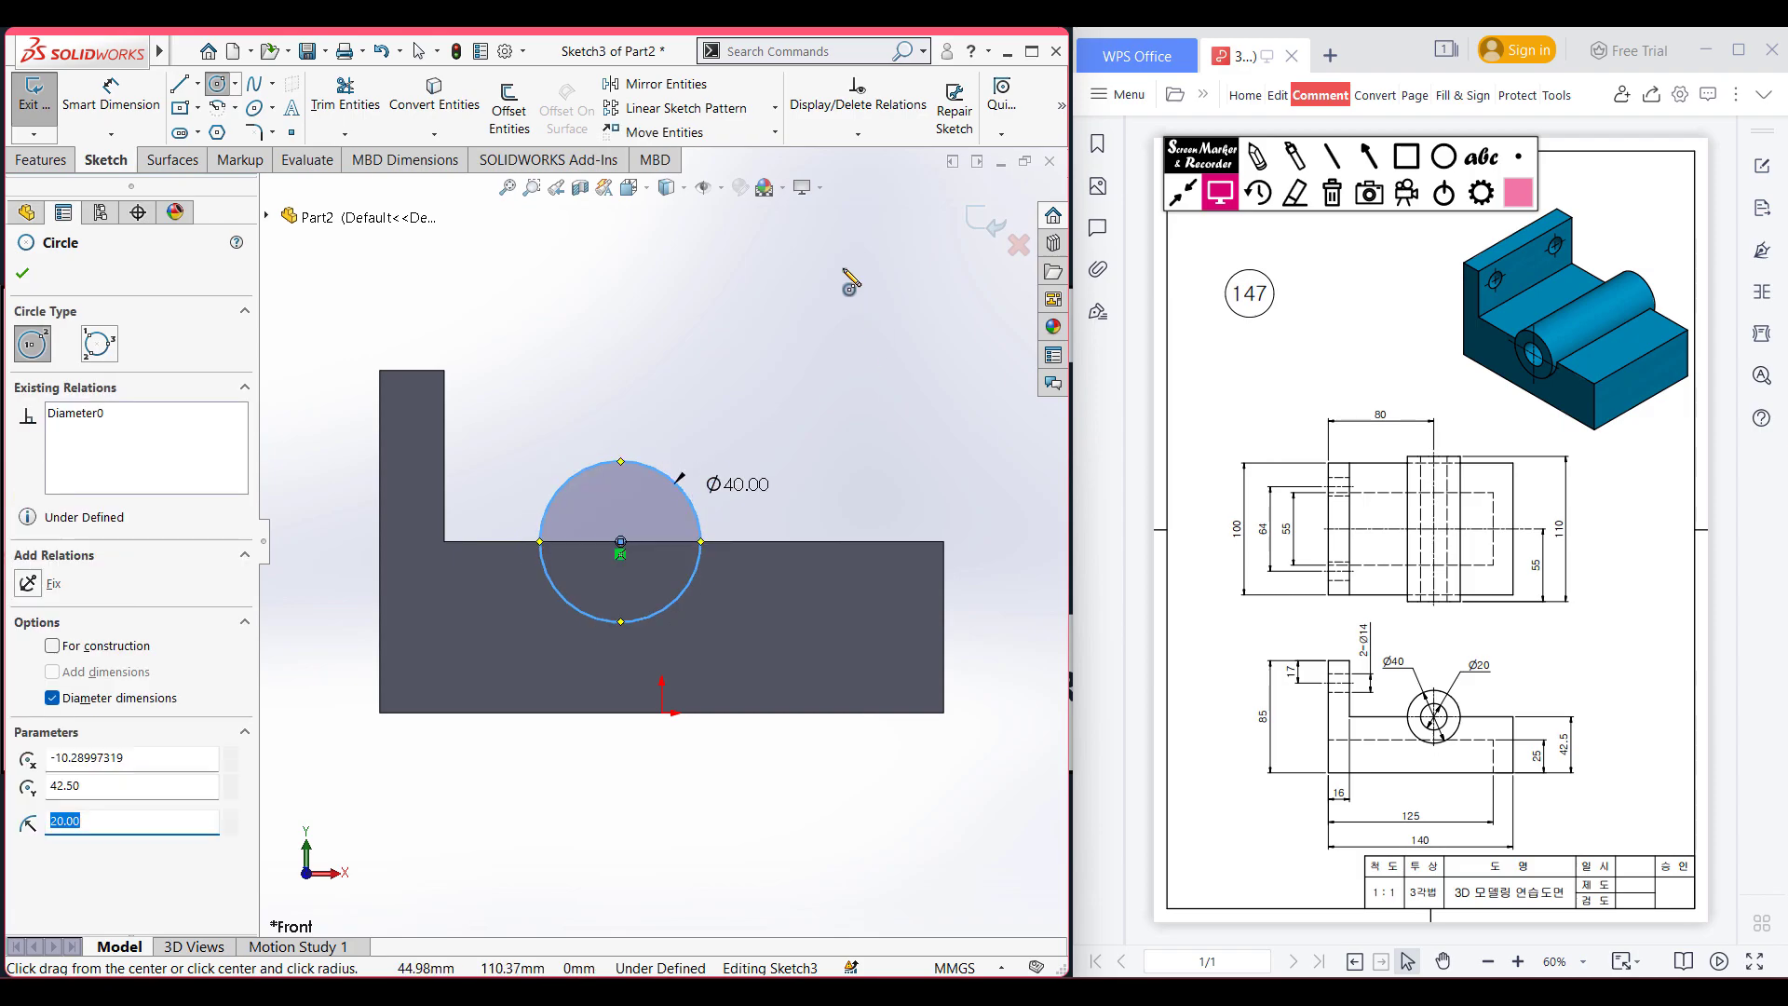
Dimension the circle's centre 80 mm horizontally from the upright plate's outer edge.
click(109, 93)
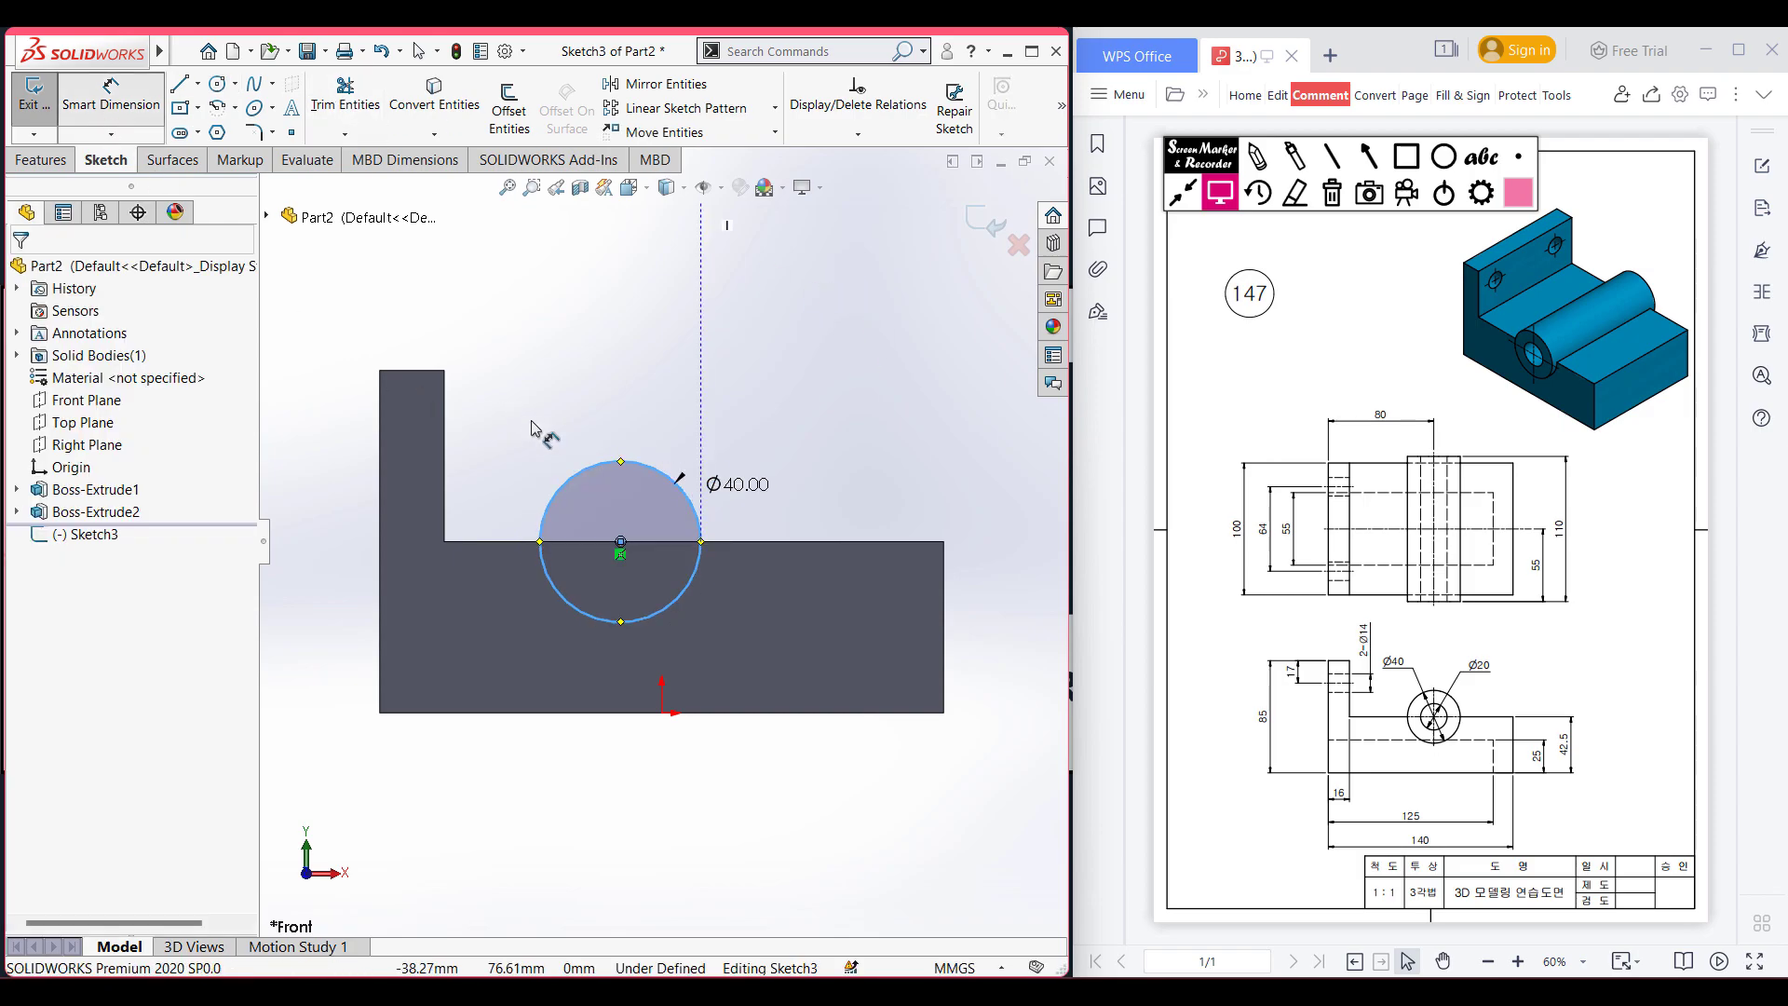
click(559, 482)
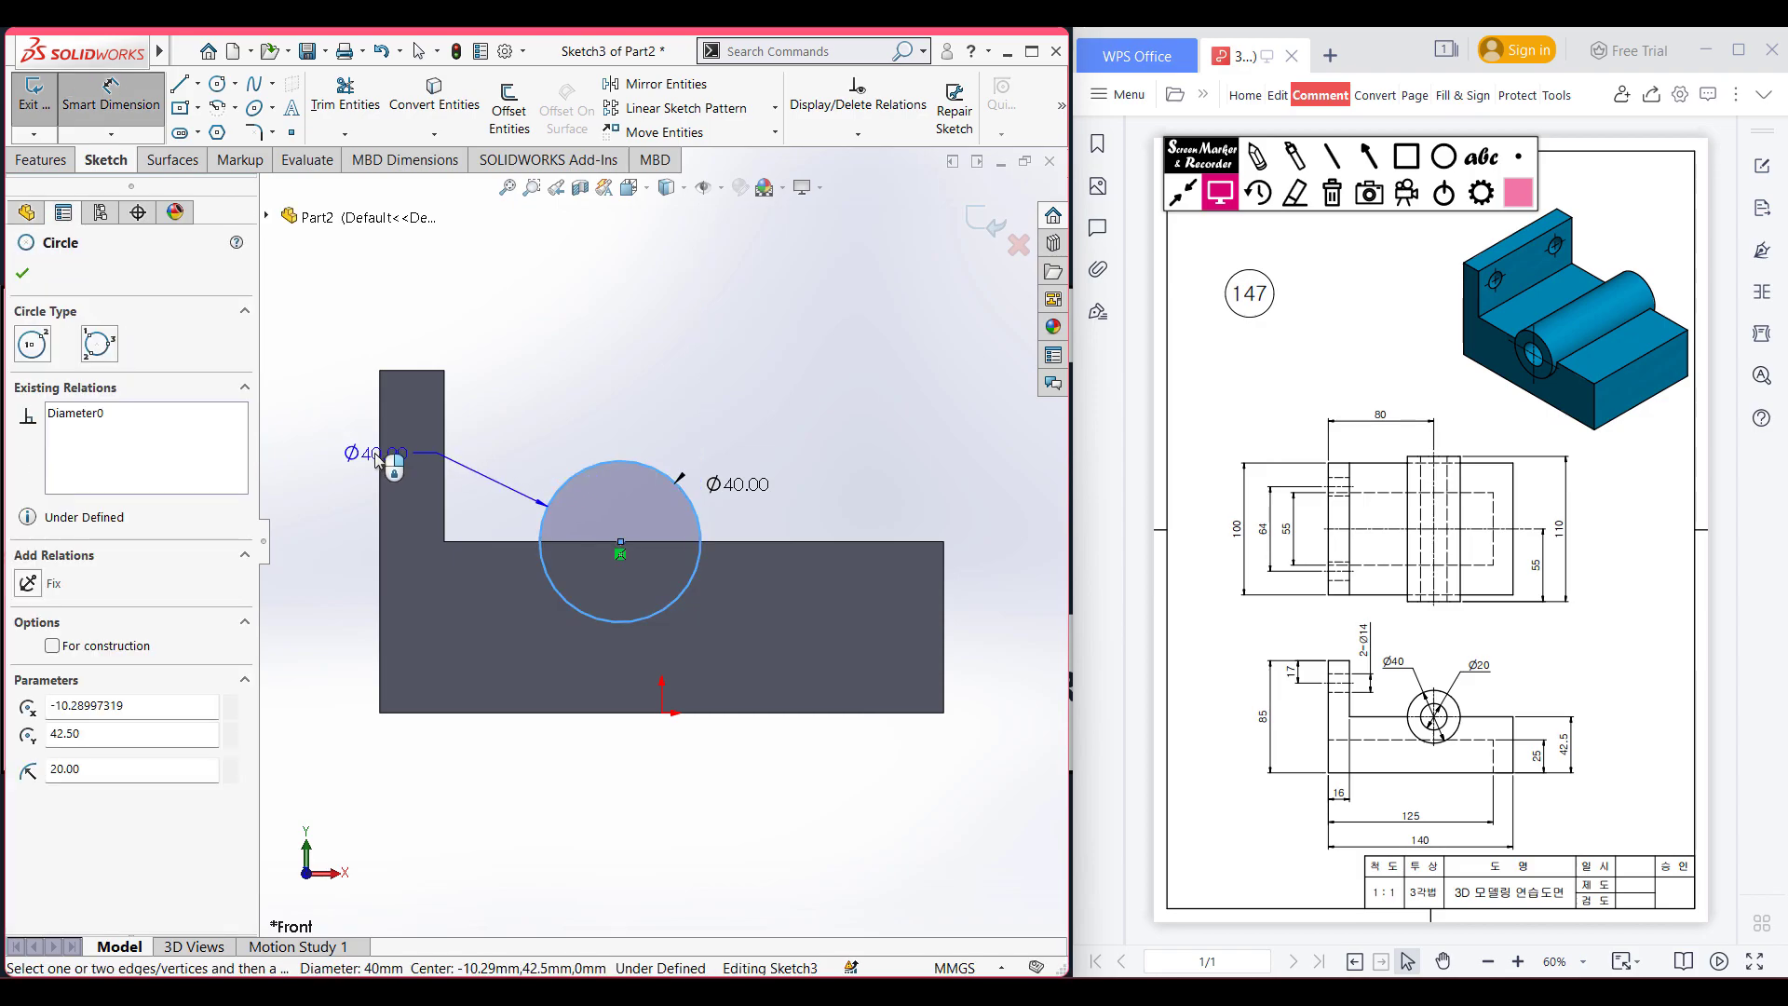
click(381, 463)
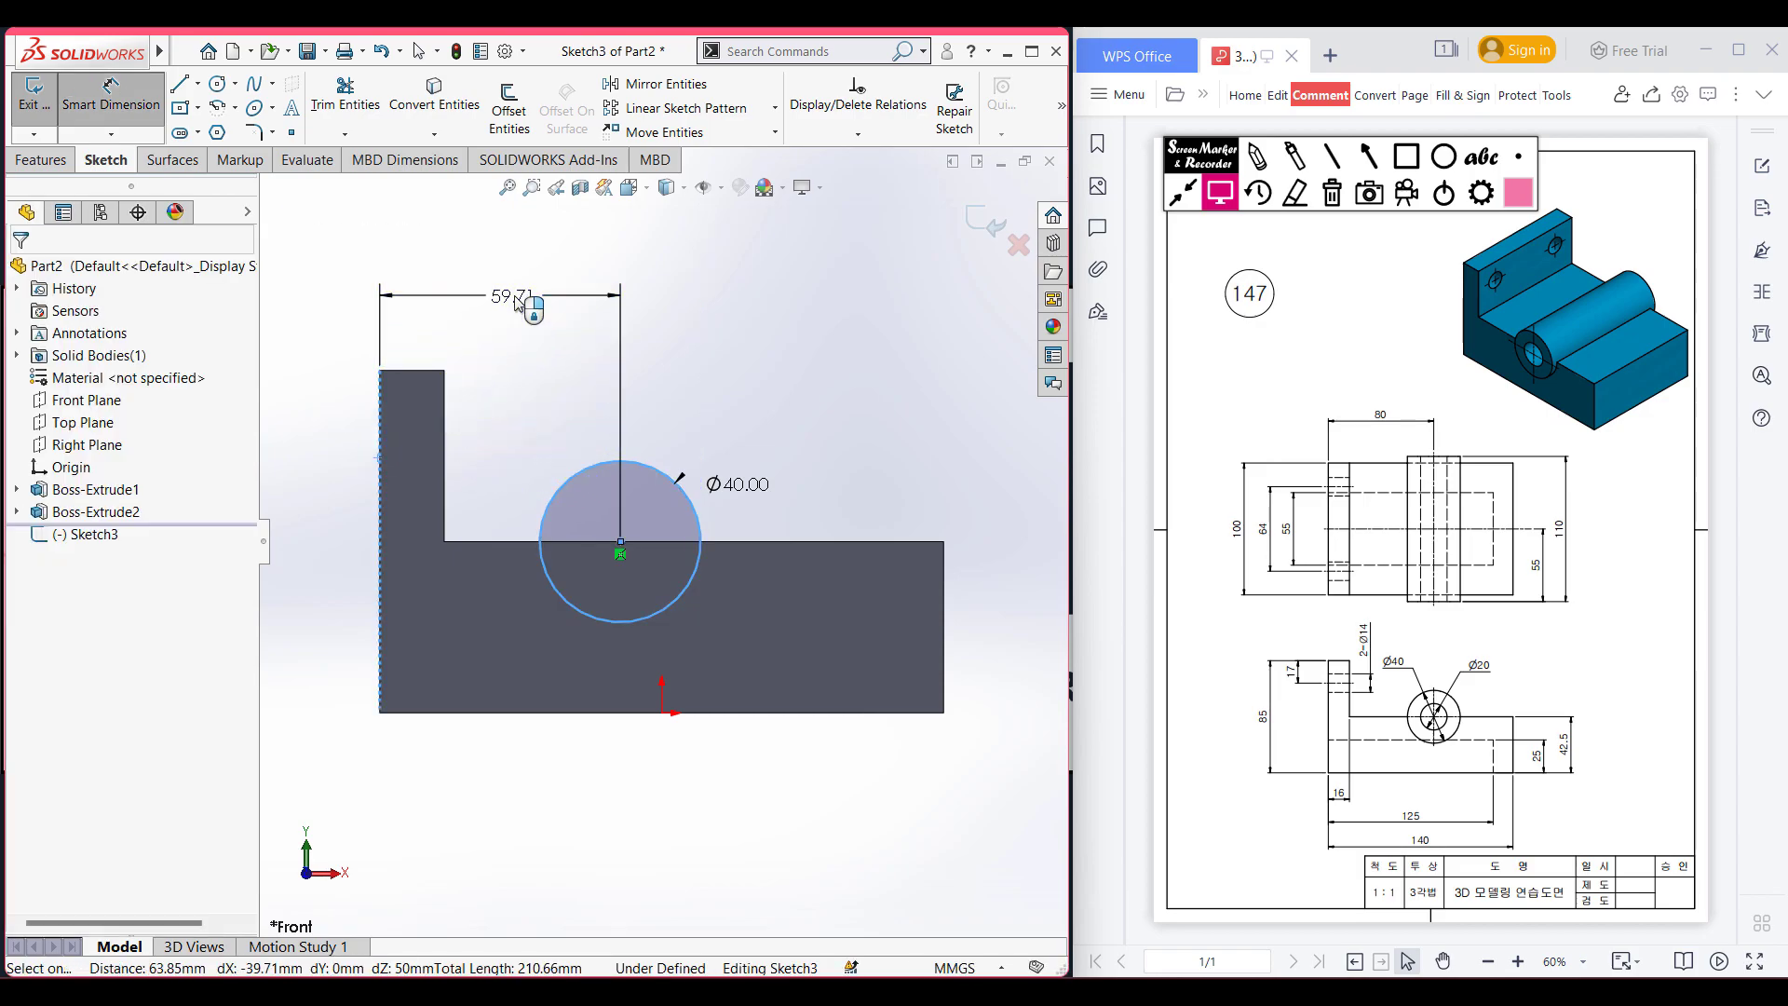
click(515, 303)
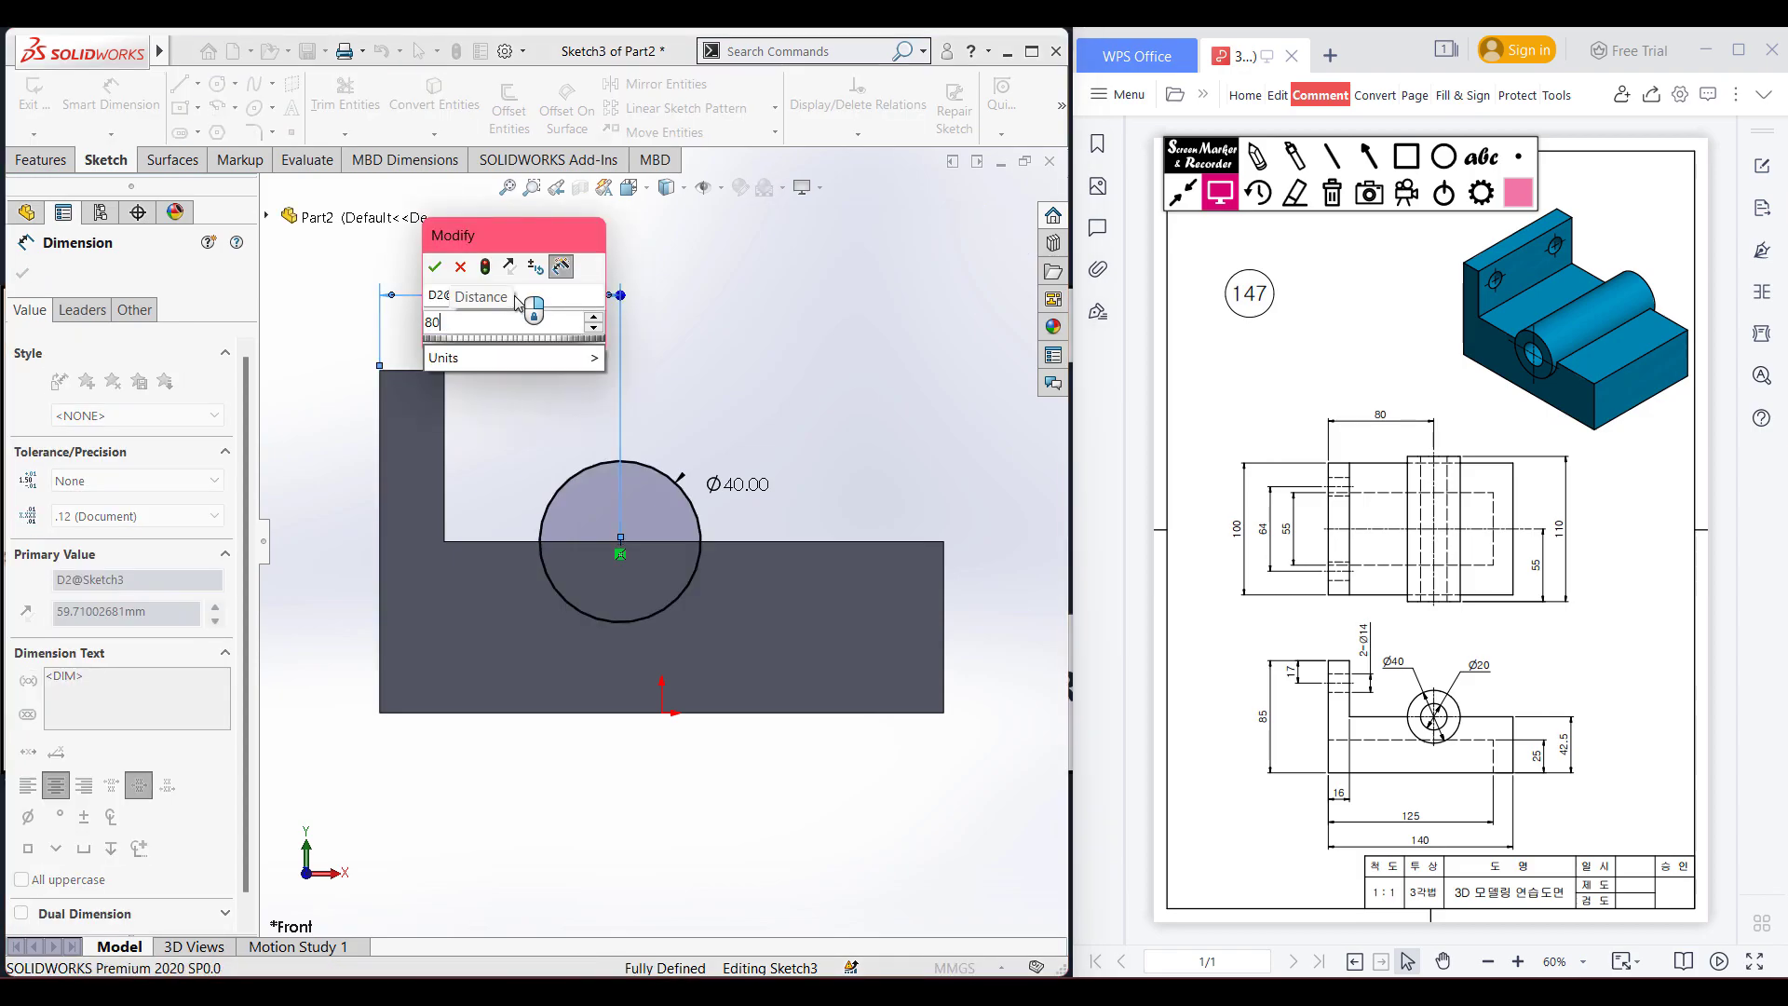
key(Return)
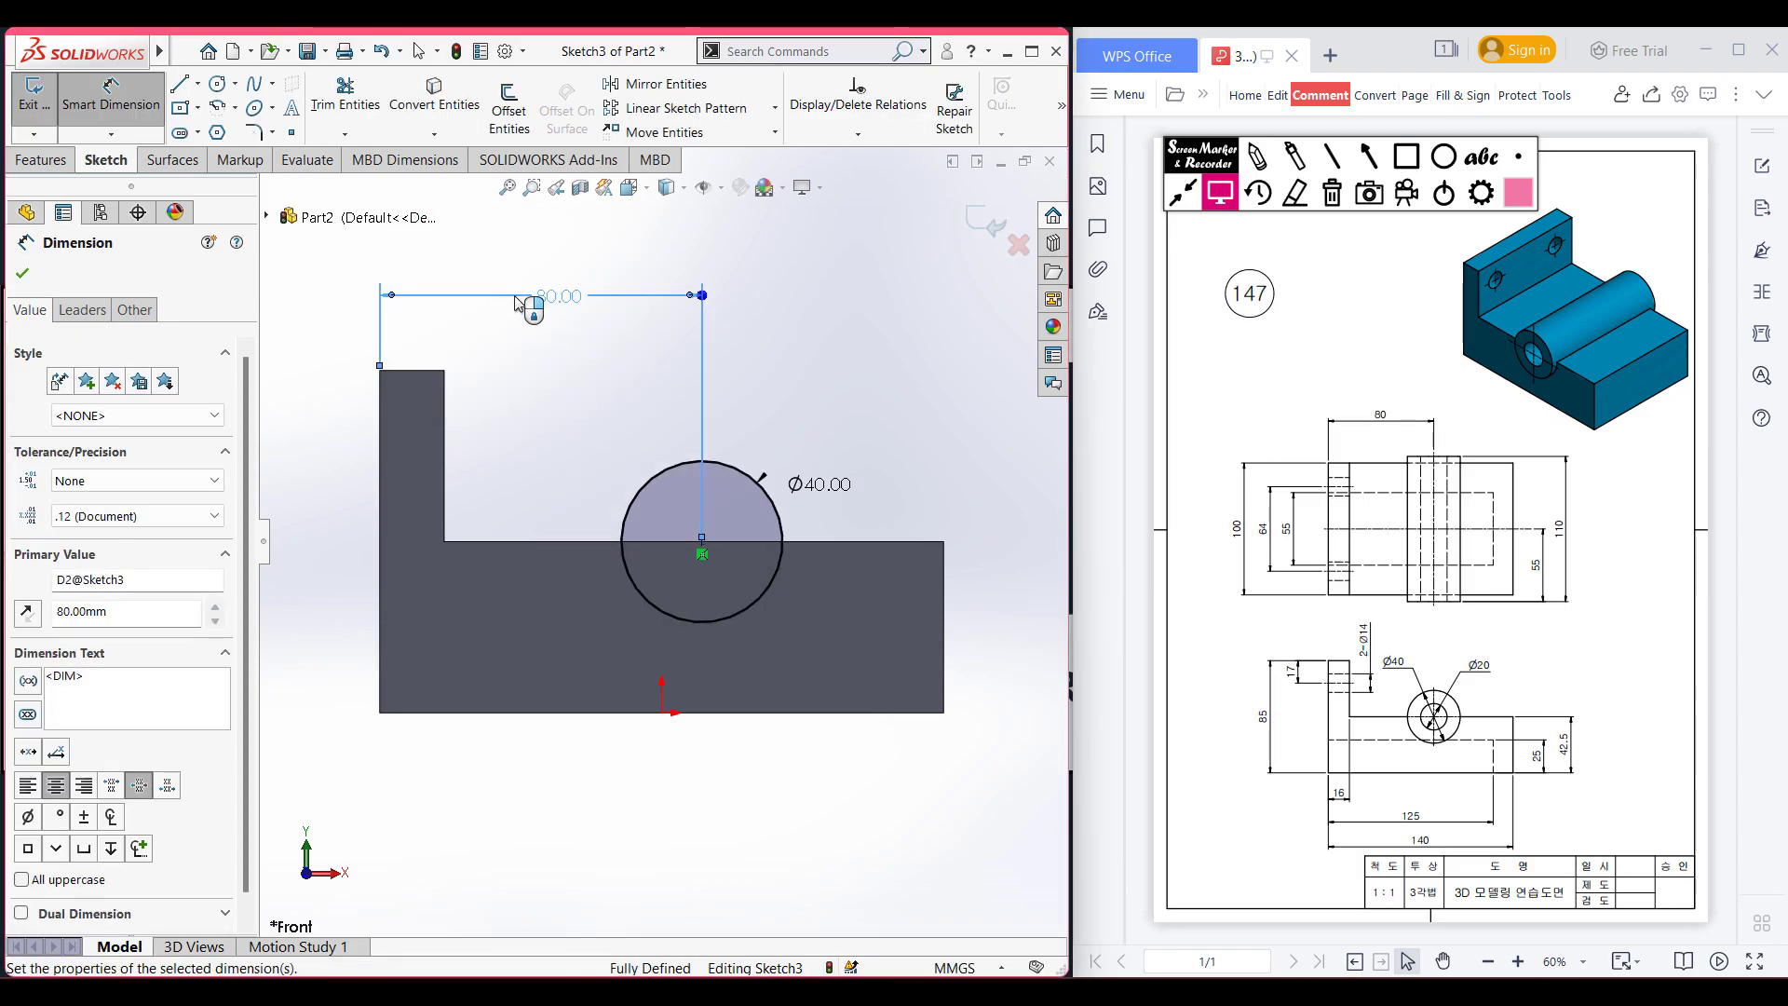
Extrude the circle as a boss 110 mm deep with the Mid Plane end condition, merged with the body.
key(ctrl+7)
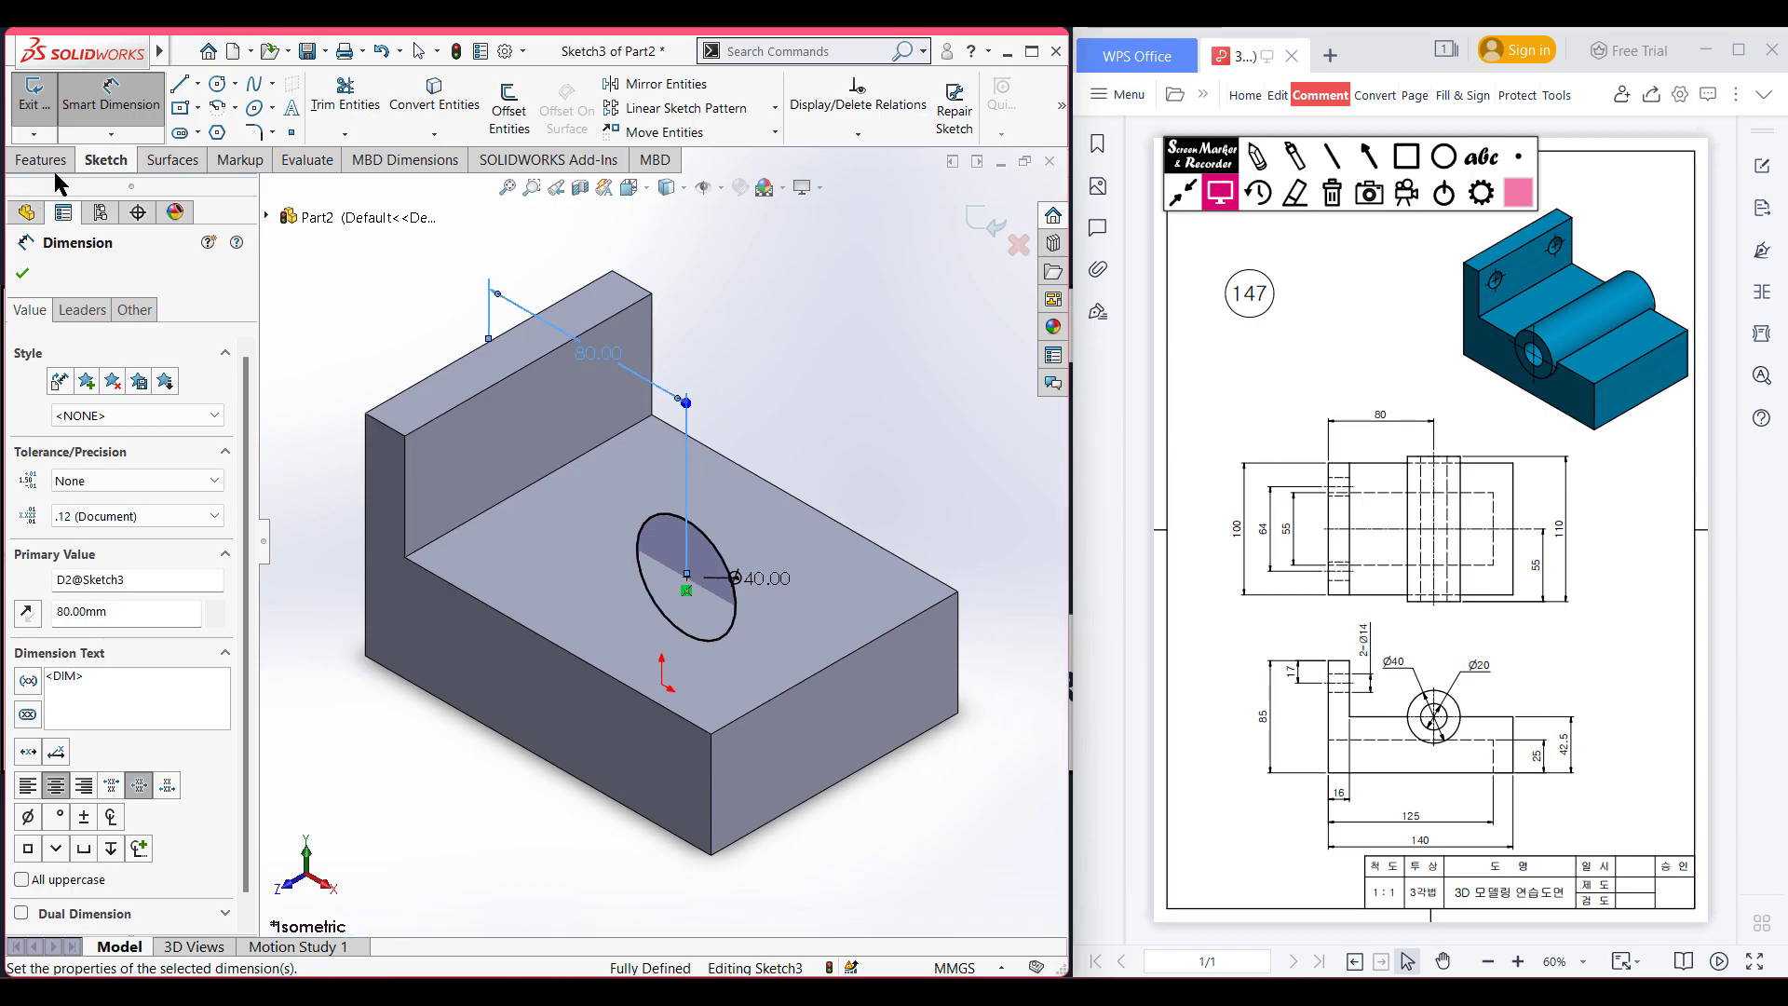
click(58, 164)
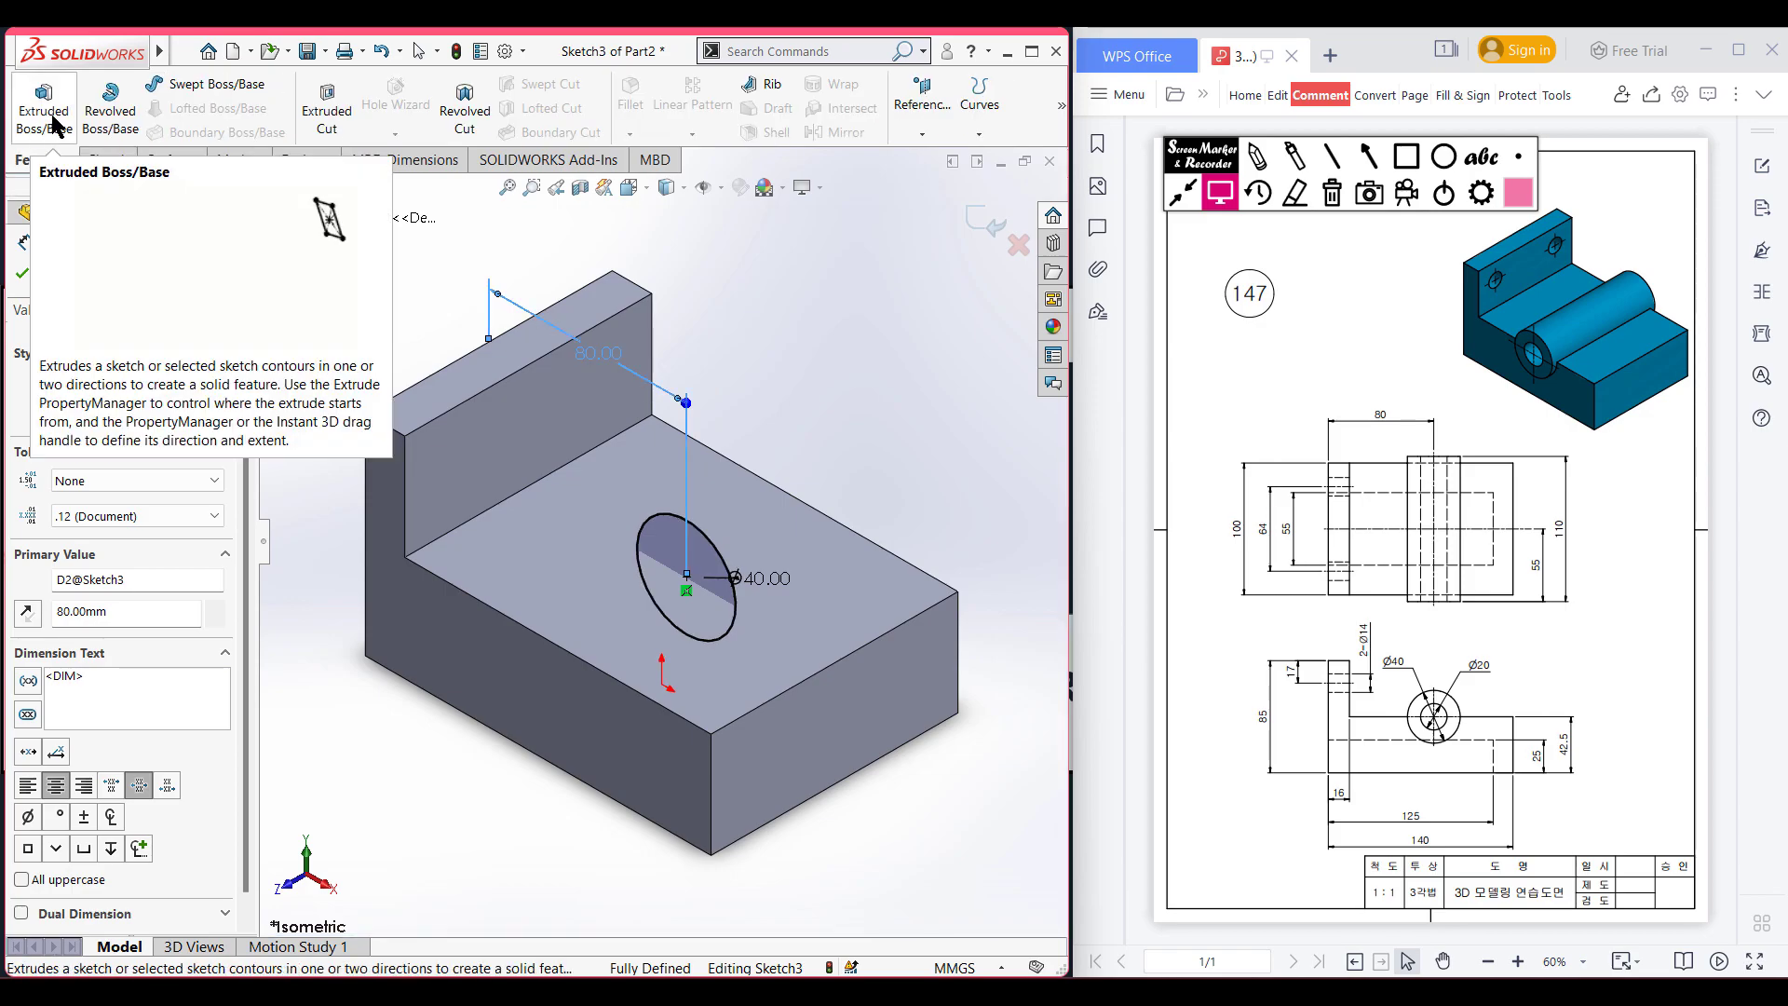
click(52, 117)
text(110)
key(Return)
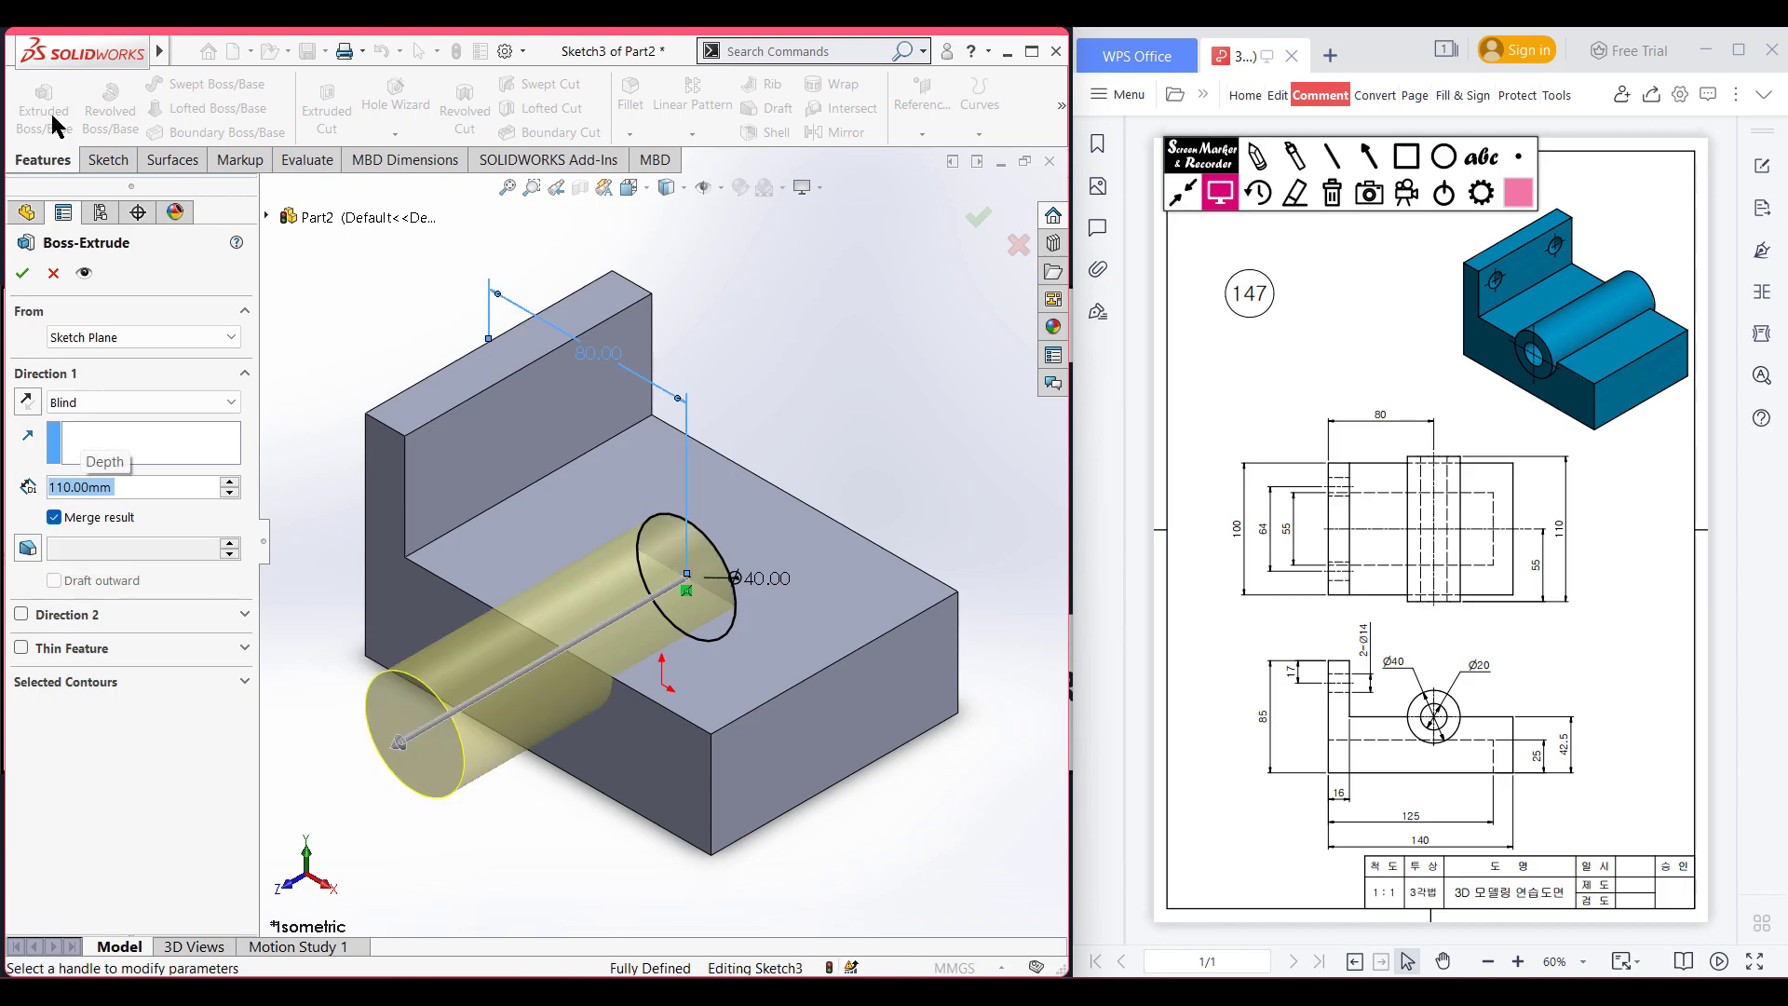
click(200, 403)
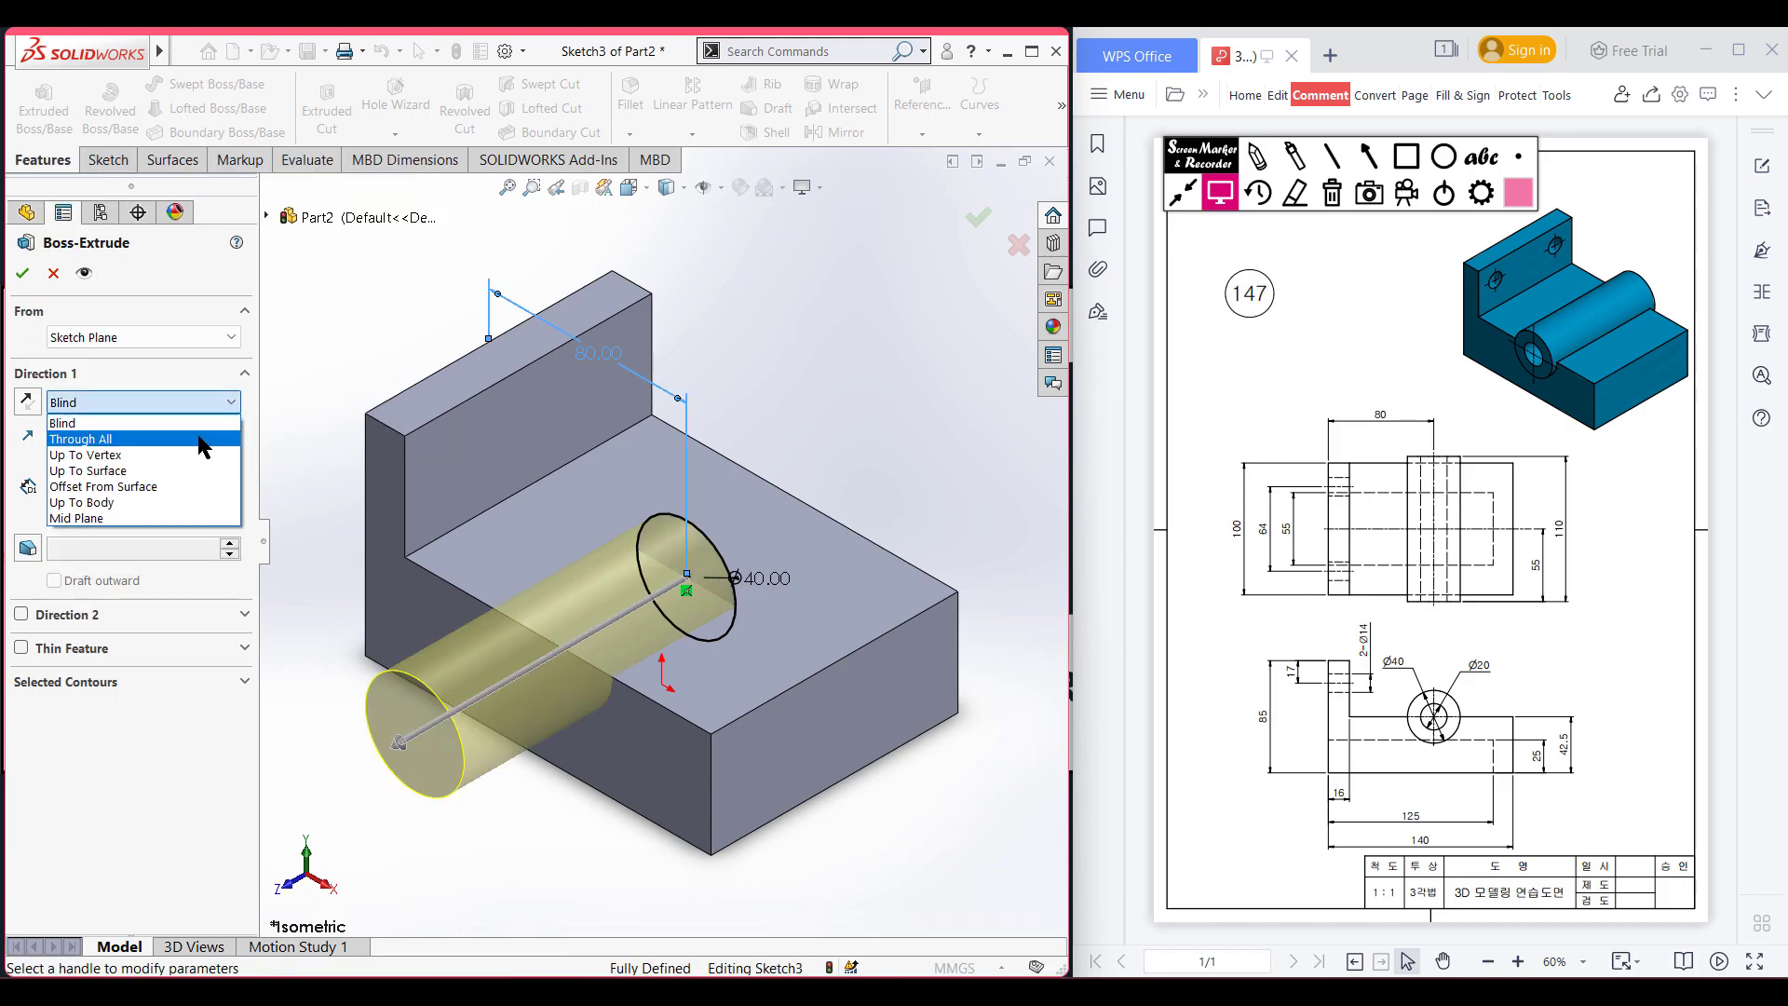
click(165, 518)
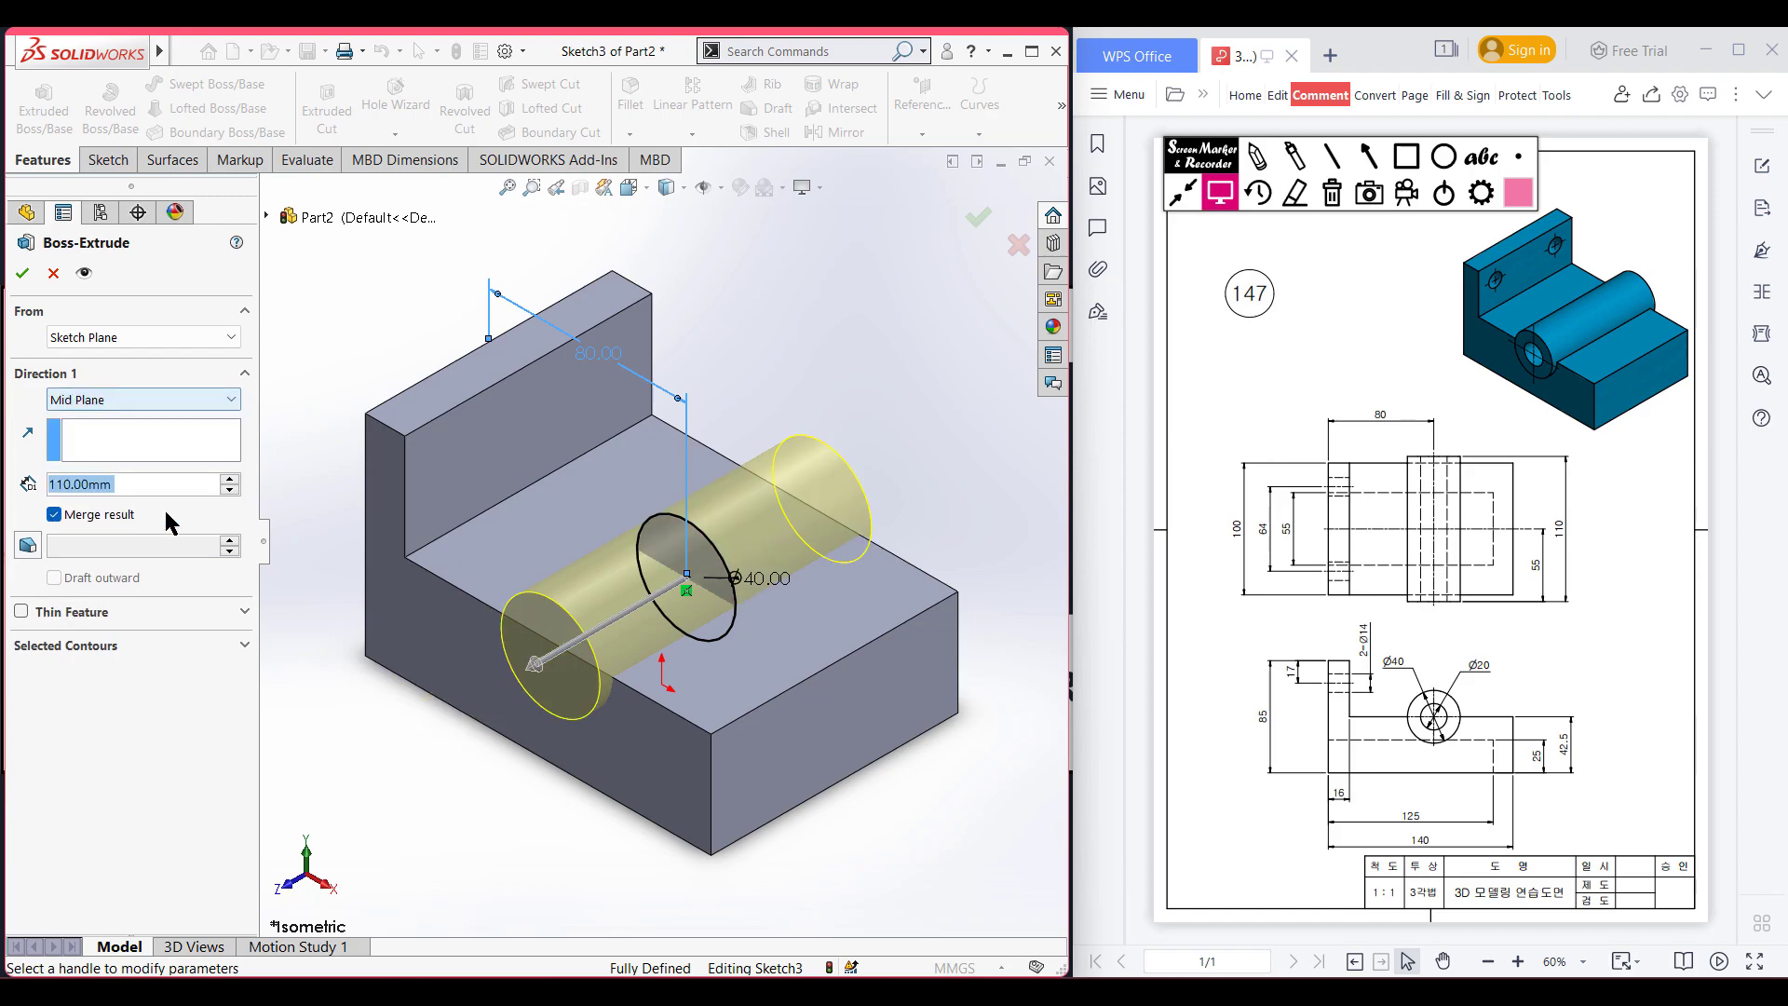
click(24, 273)
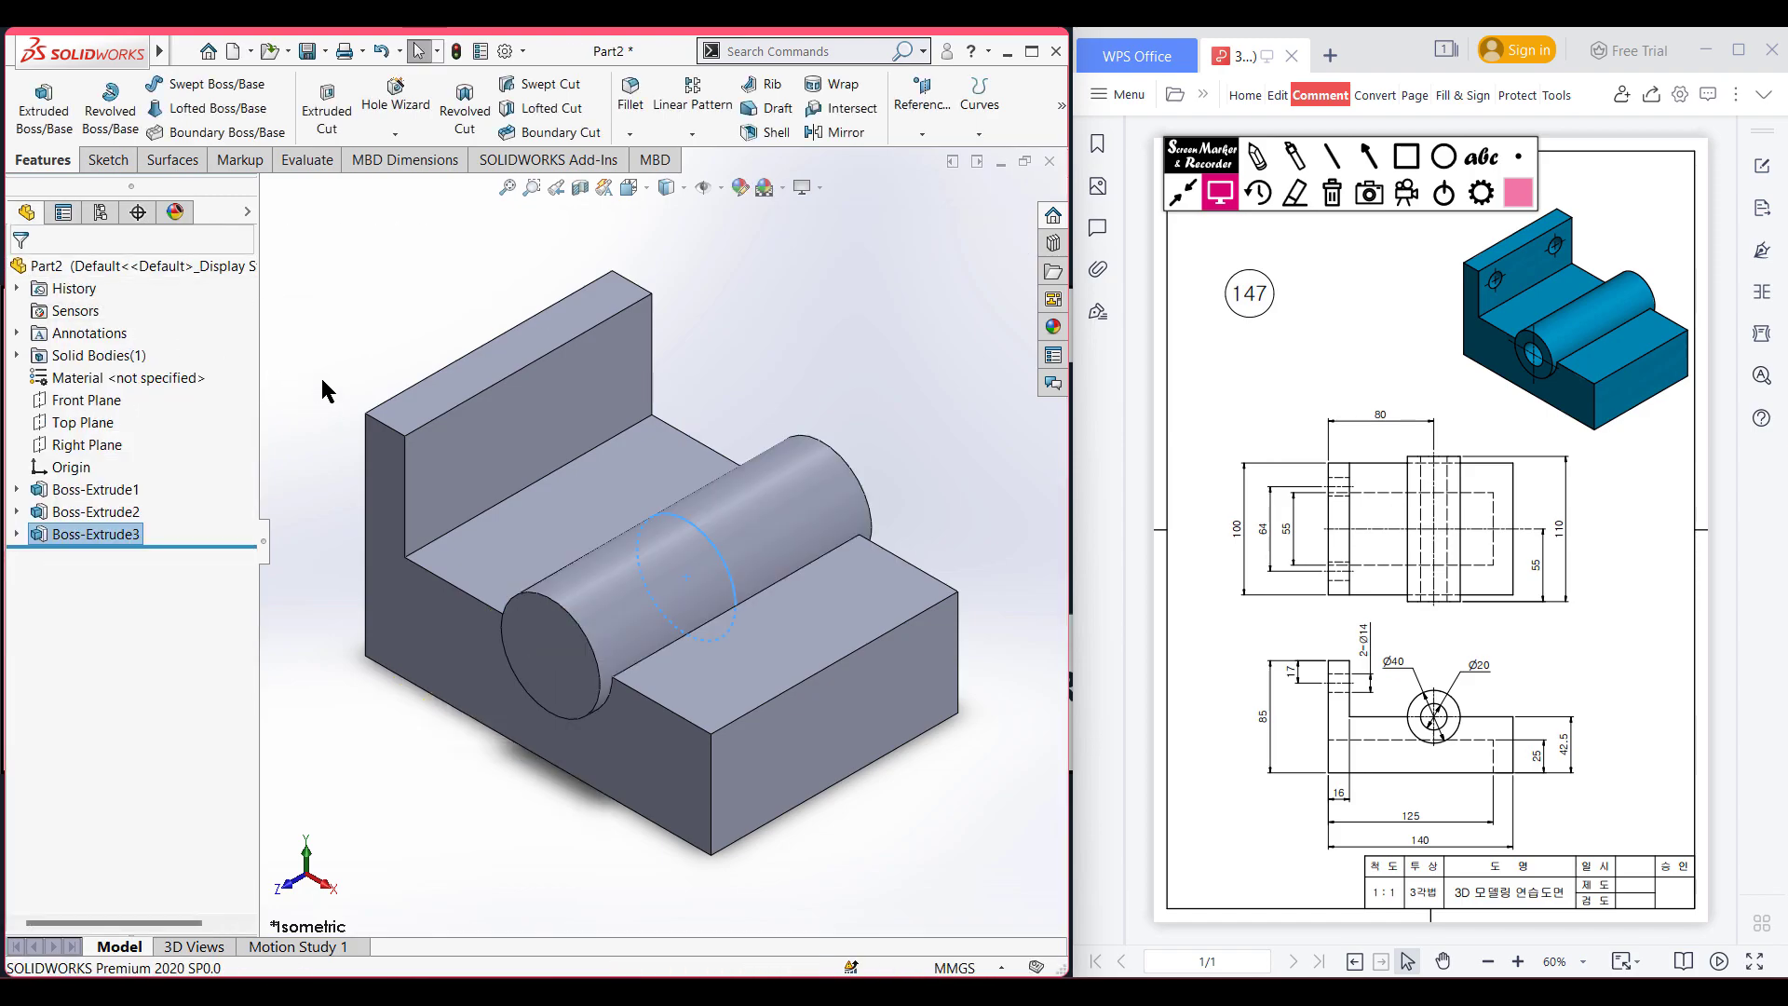
Start a sketch on the cylinder's front end face and draw a 20 mm diameter circle at its centre.
right_click(552, 648)
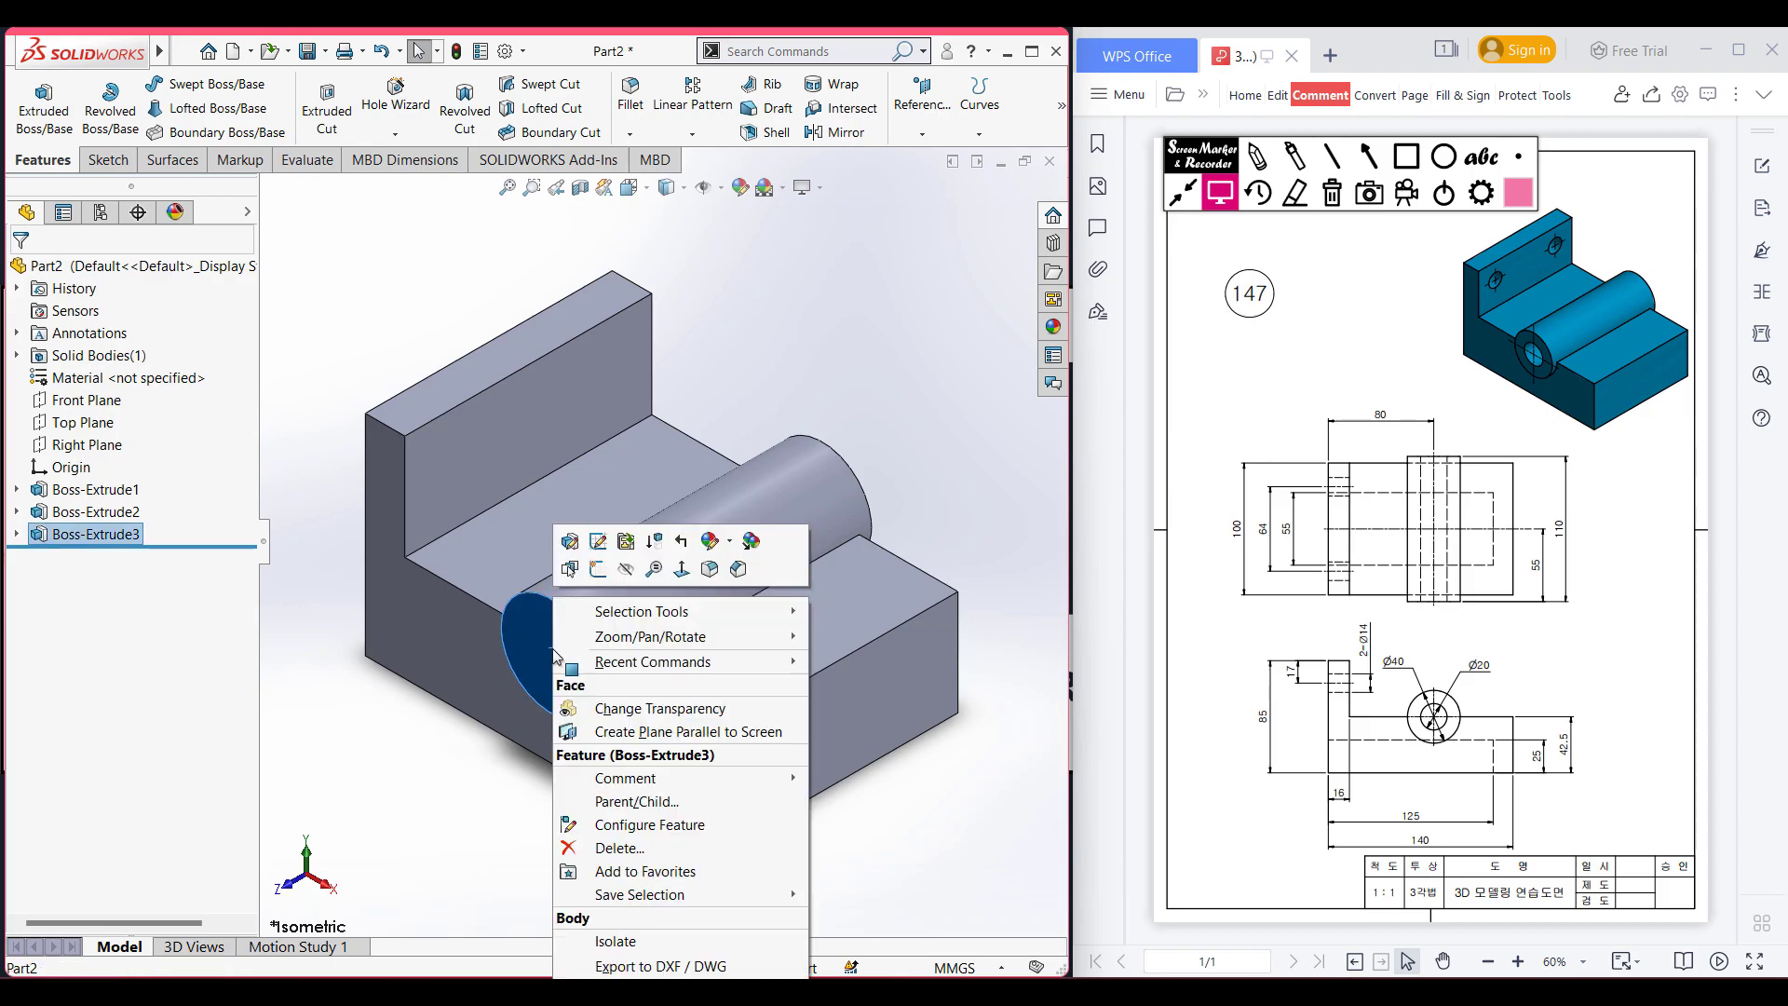
click(595, 567)
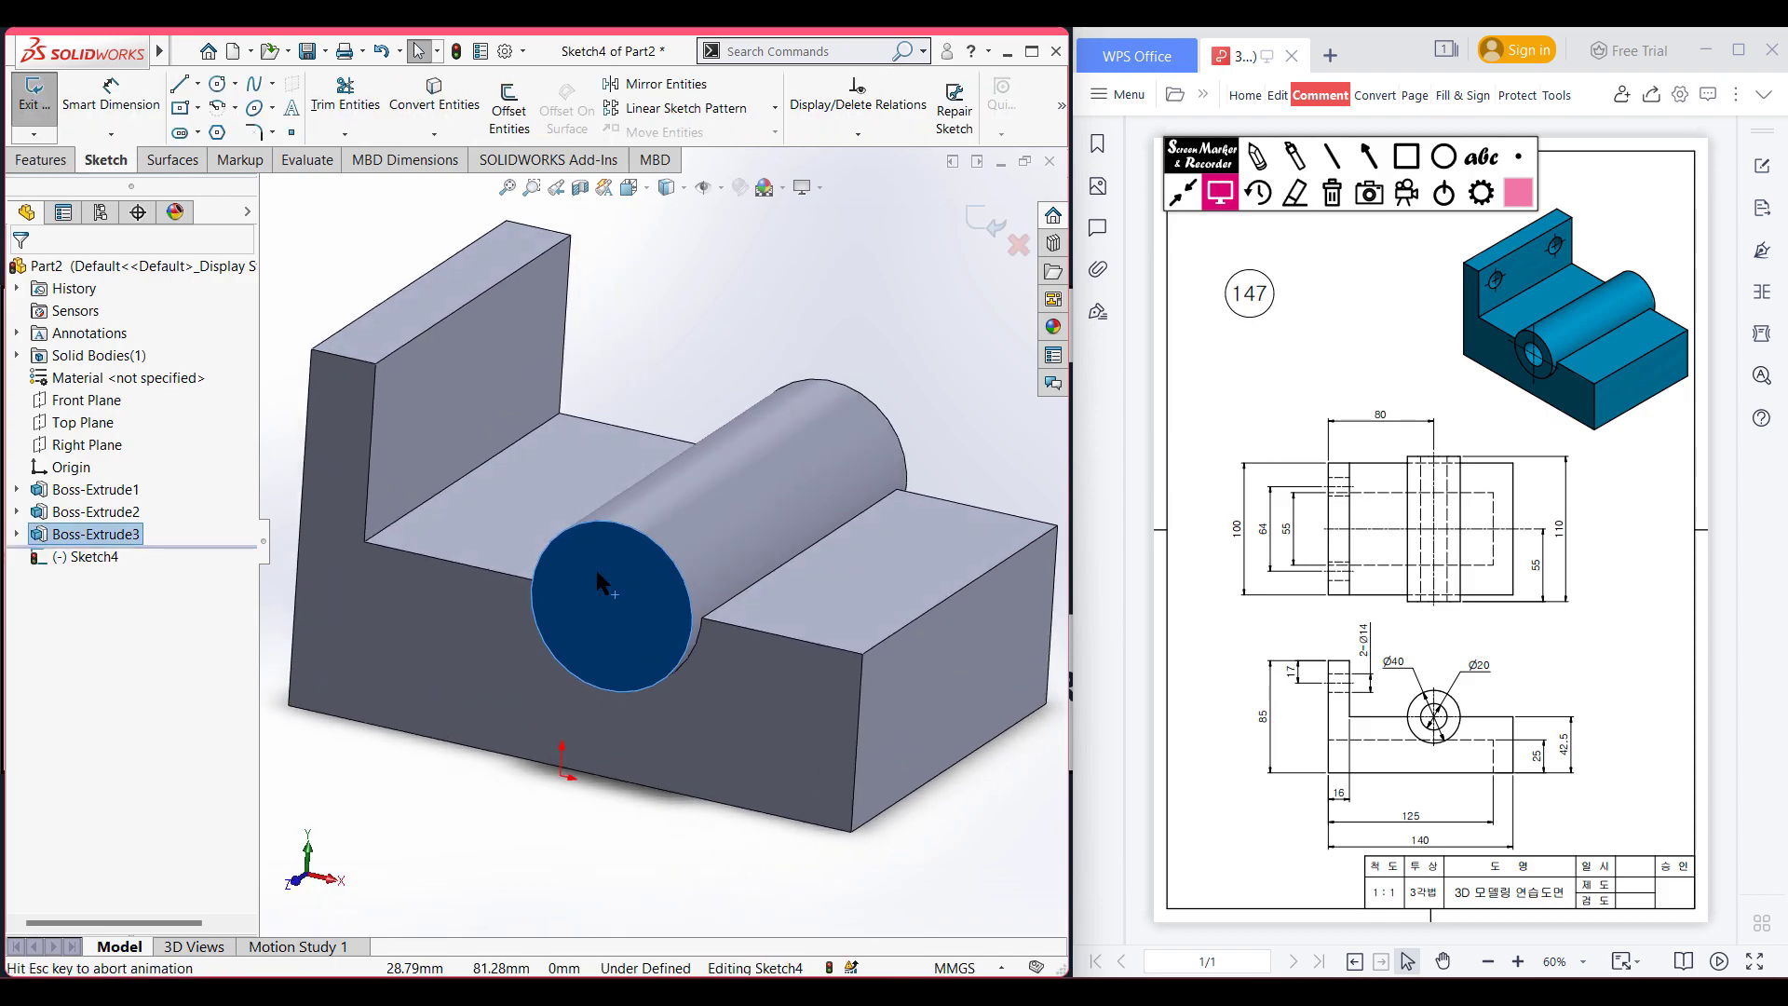
right_drag(532, 361, 658, 366)
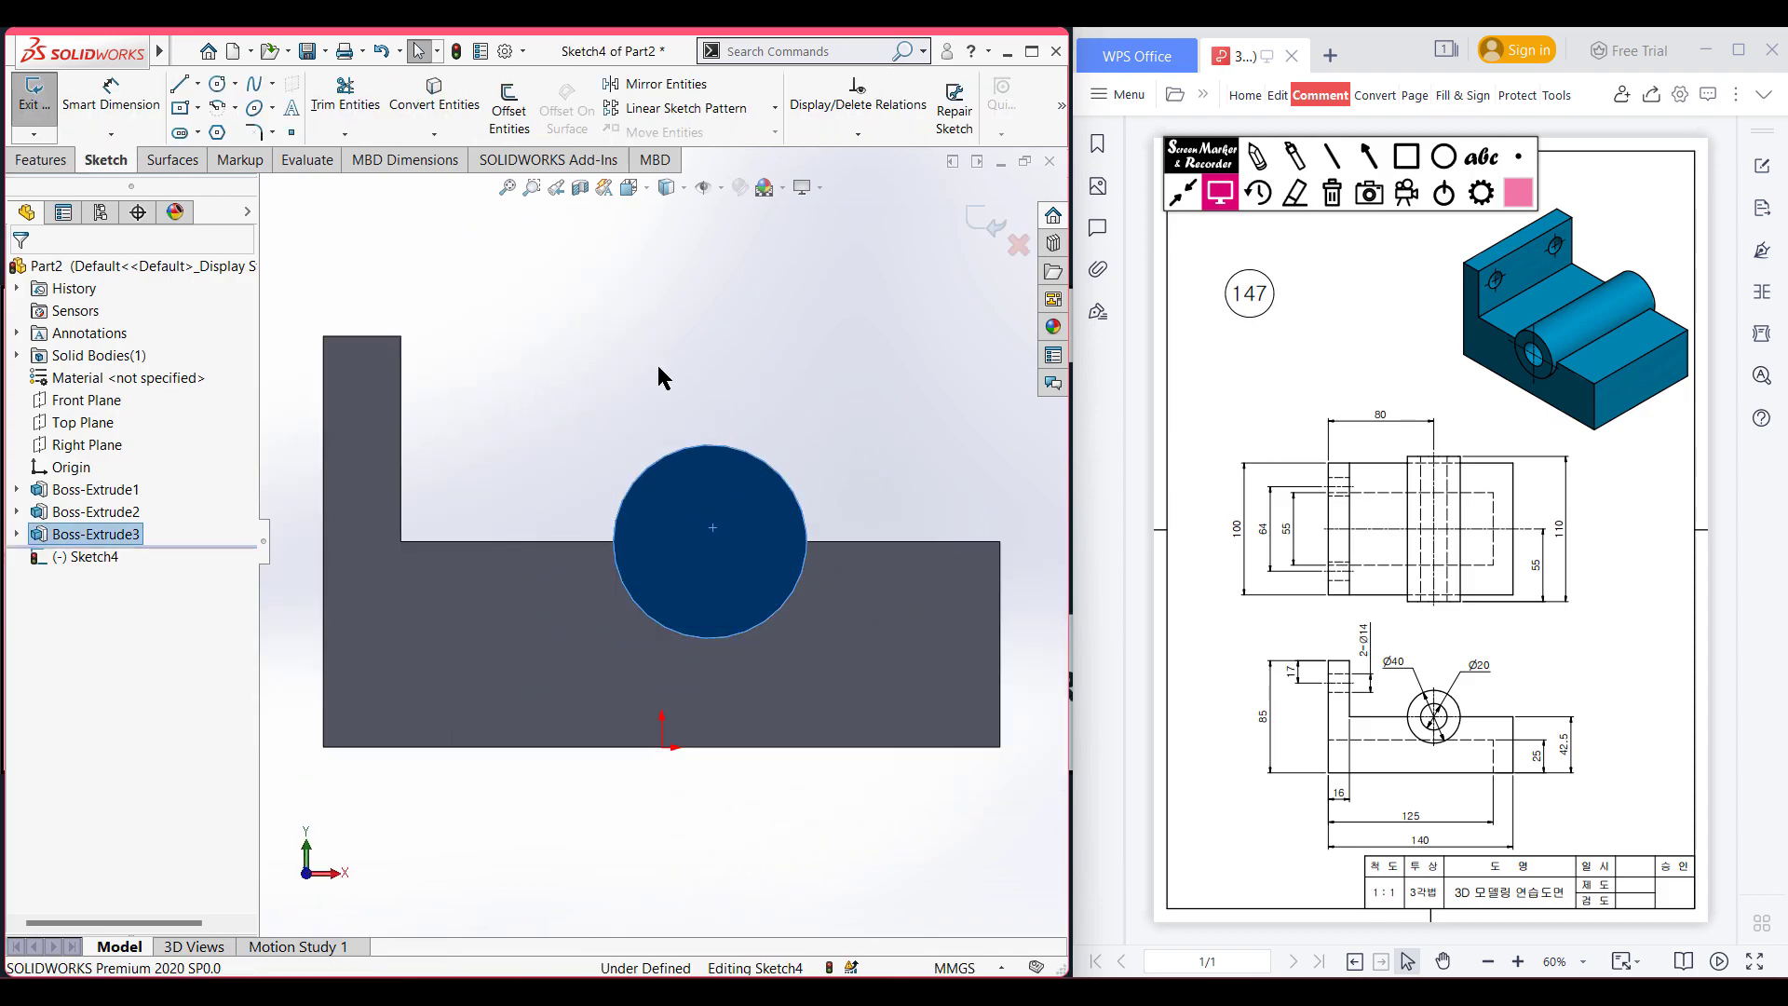
click(711, 540)
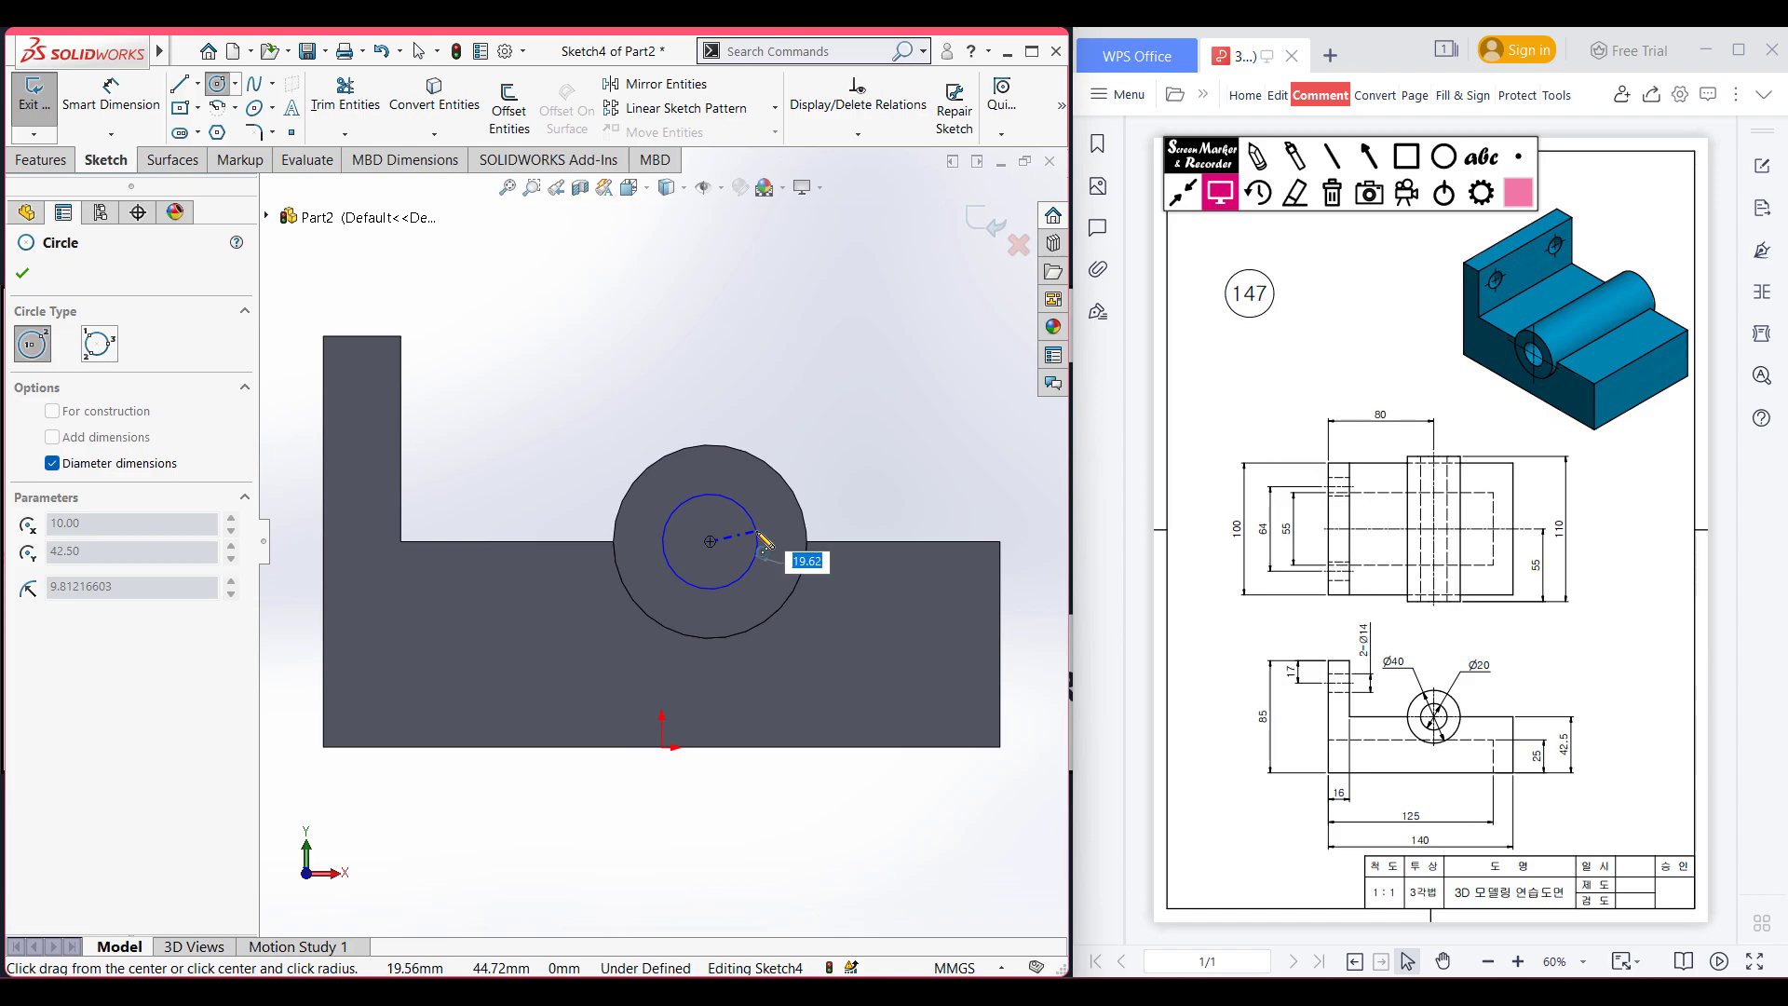
text(20)
key(Return)
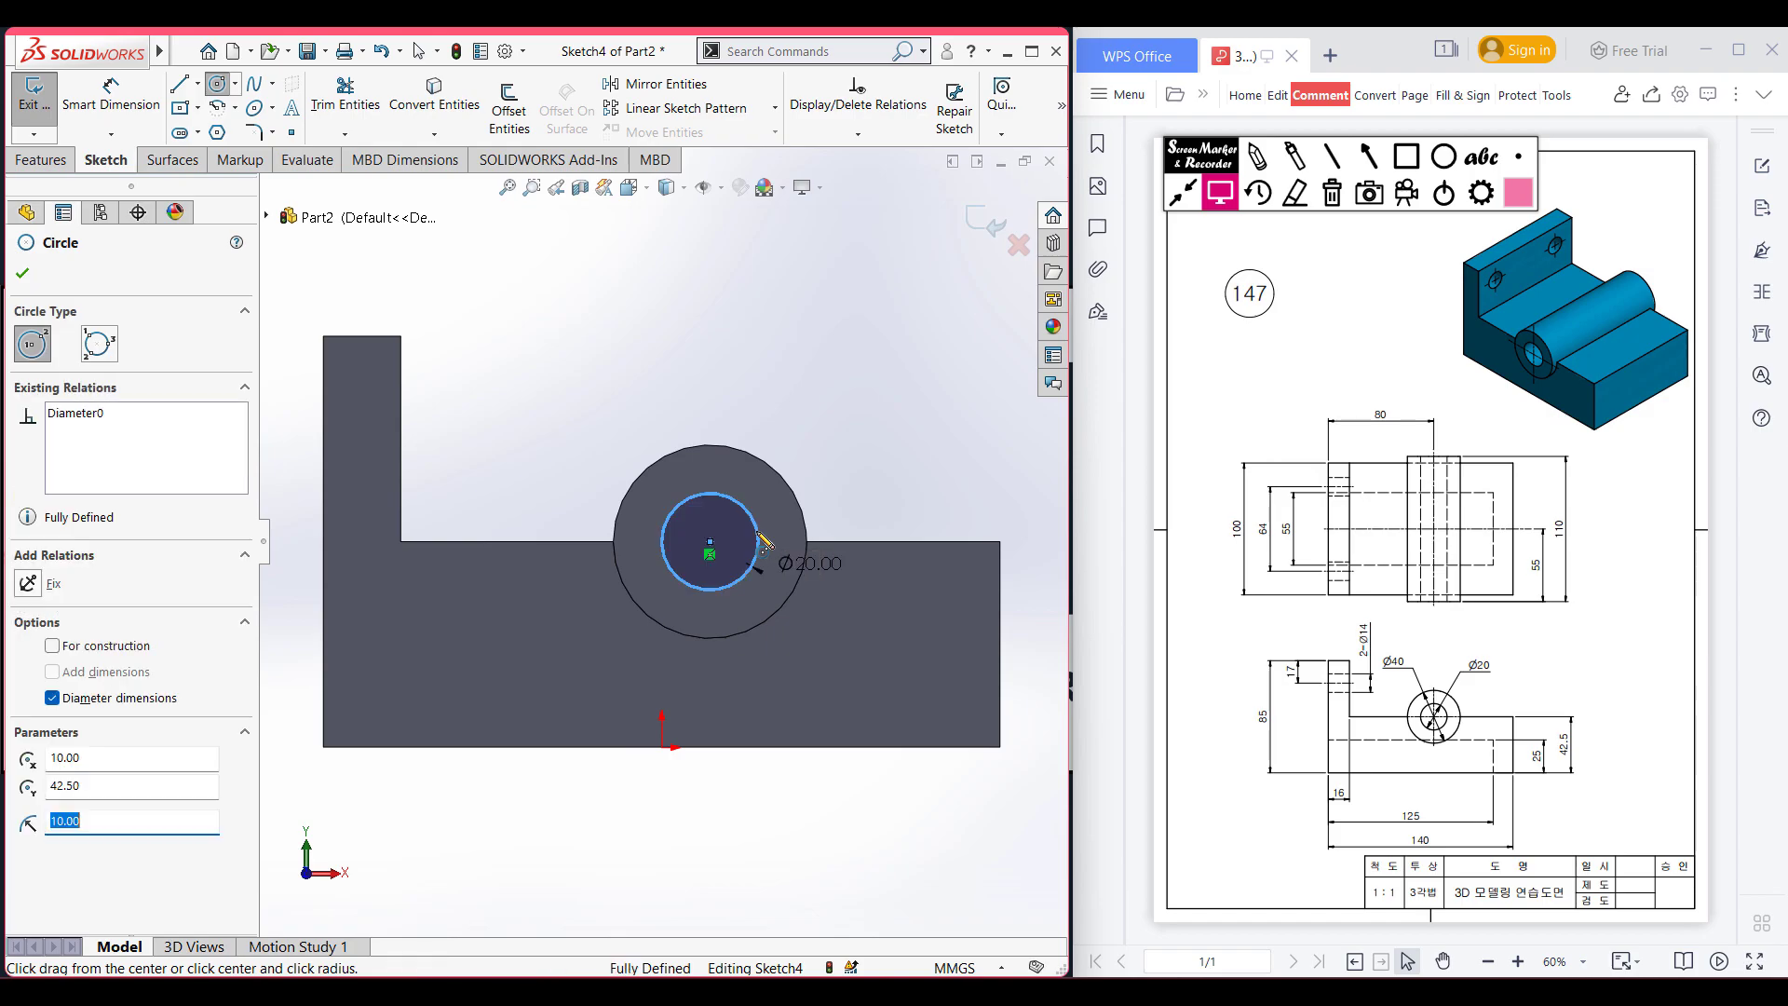
Cut the 20 mm circle through the cylinder as a 110 mm deep Blind Extruded Cut.
key(ctrl+7)
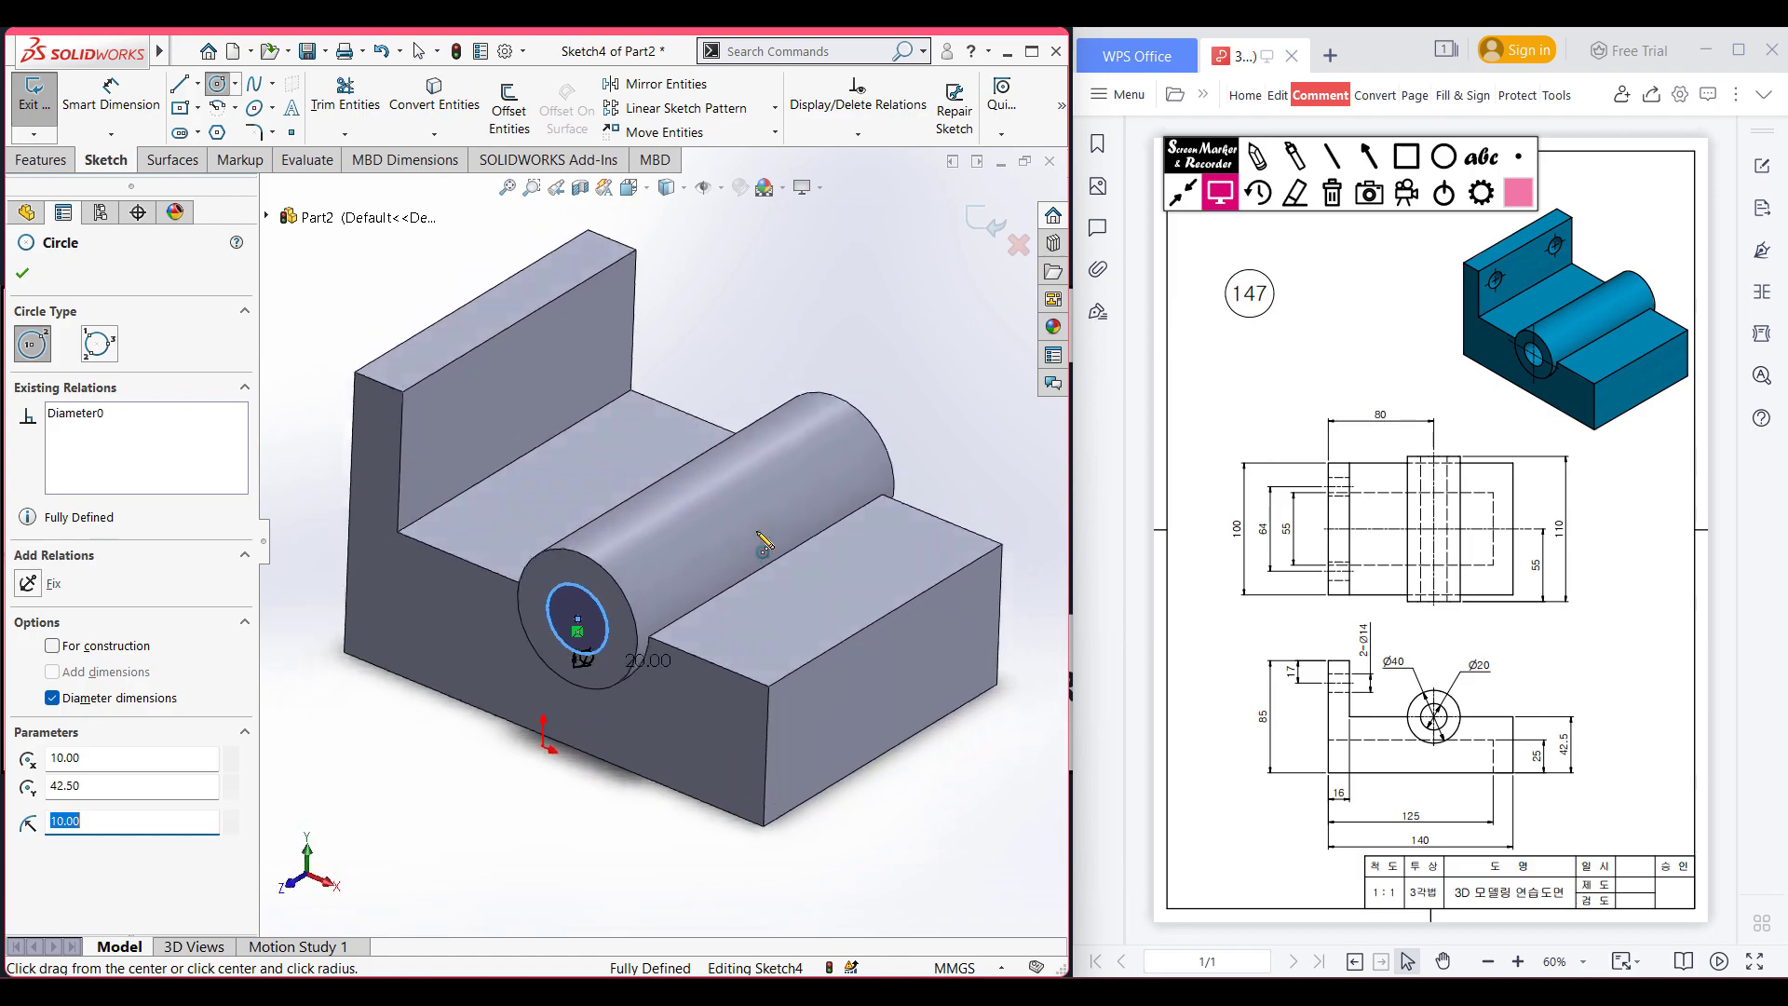
click(63, 160)
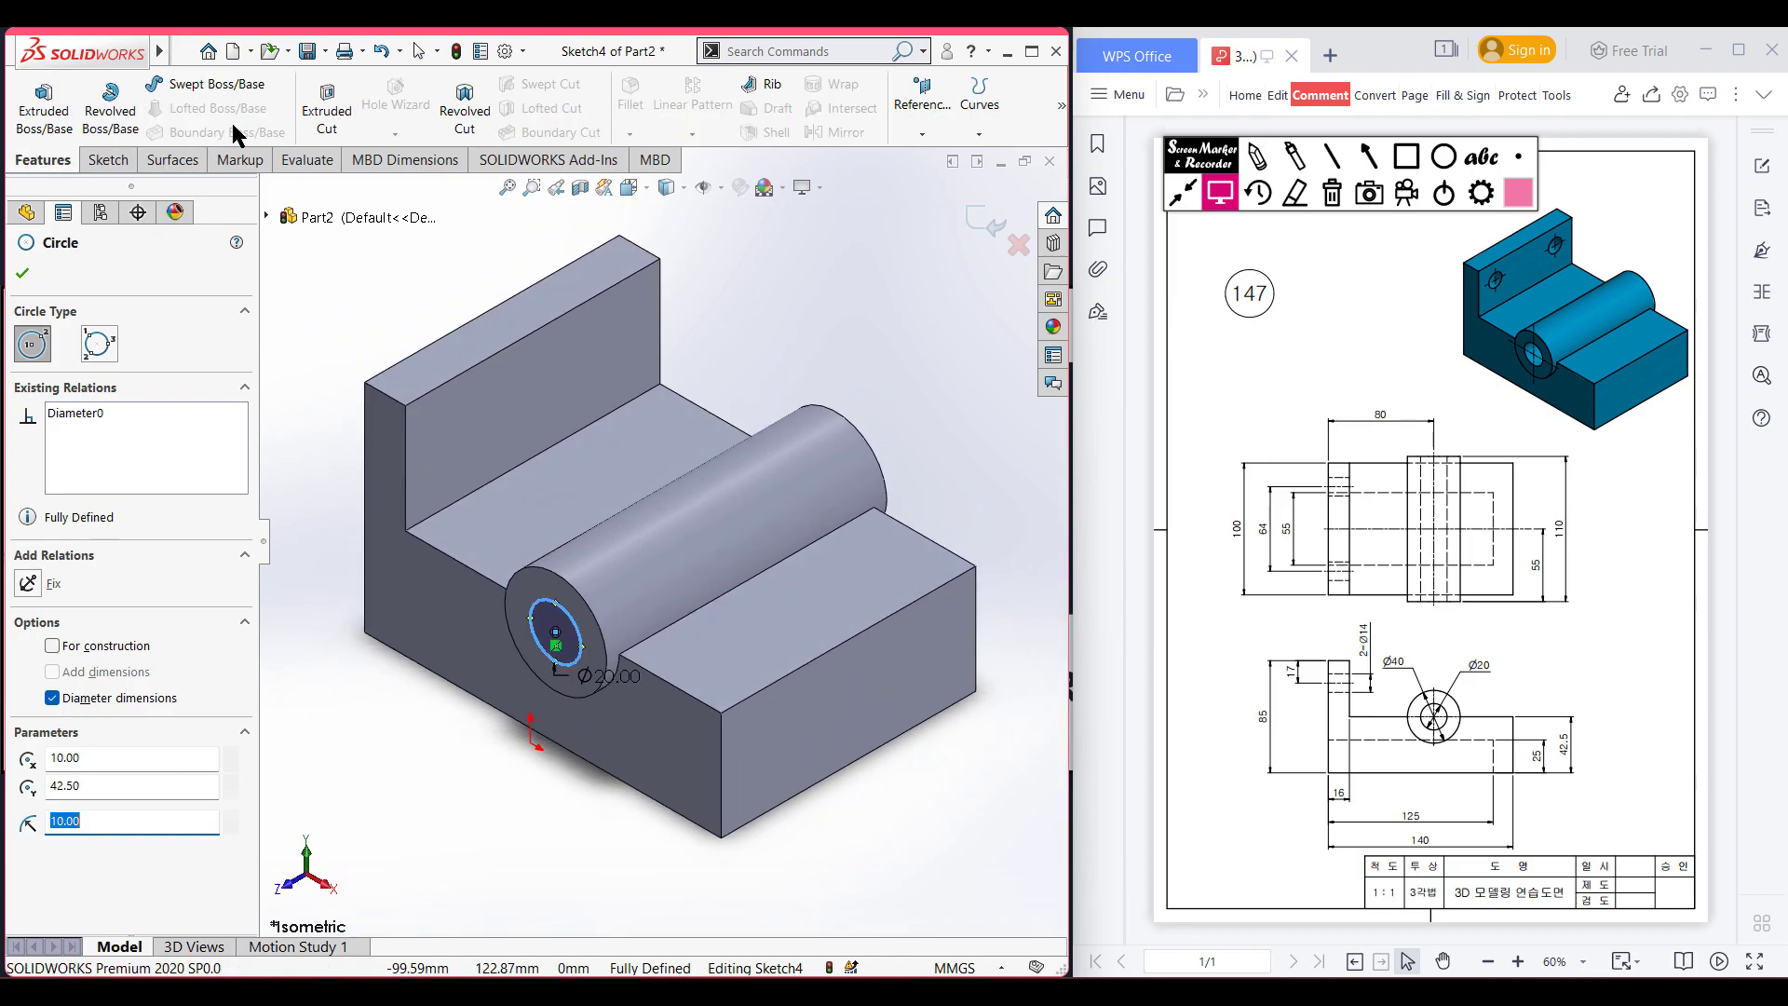
click(326, 105)
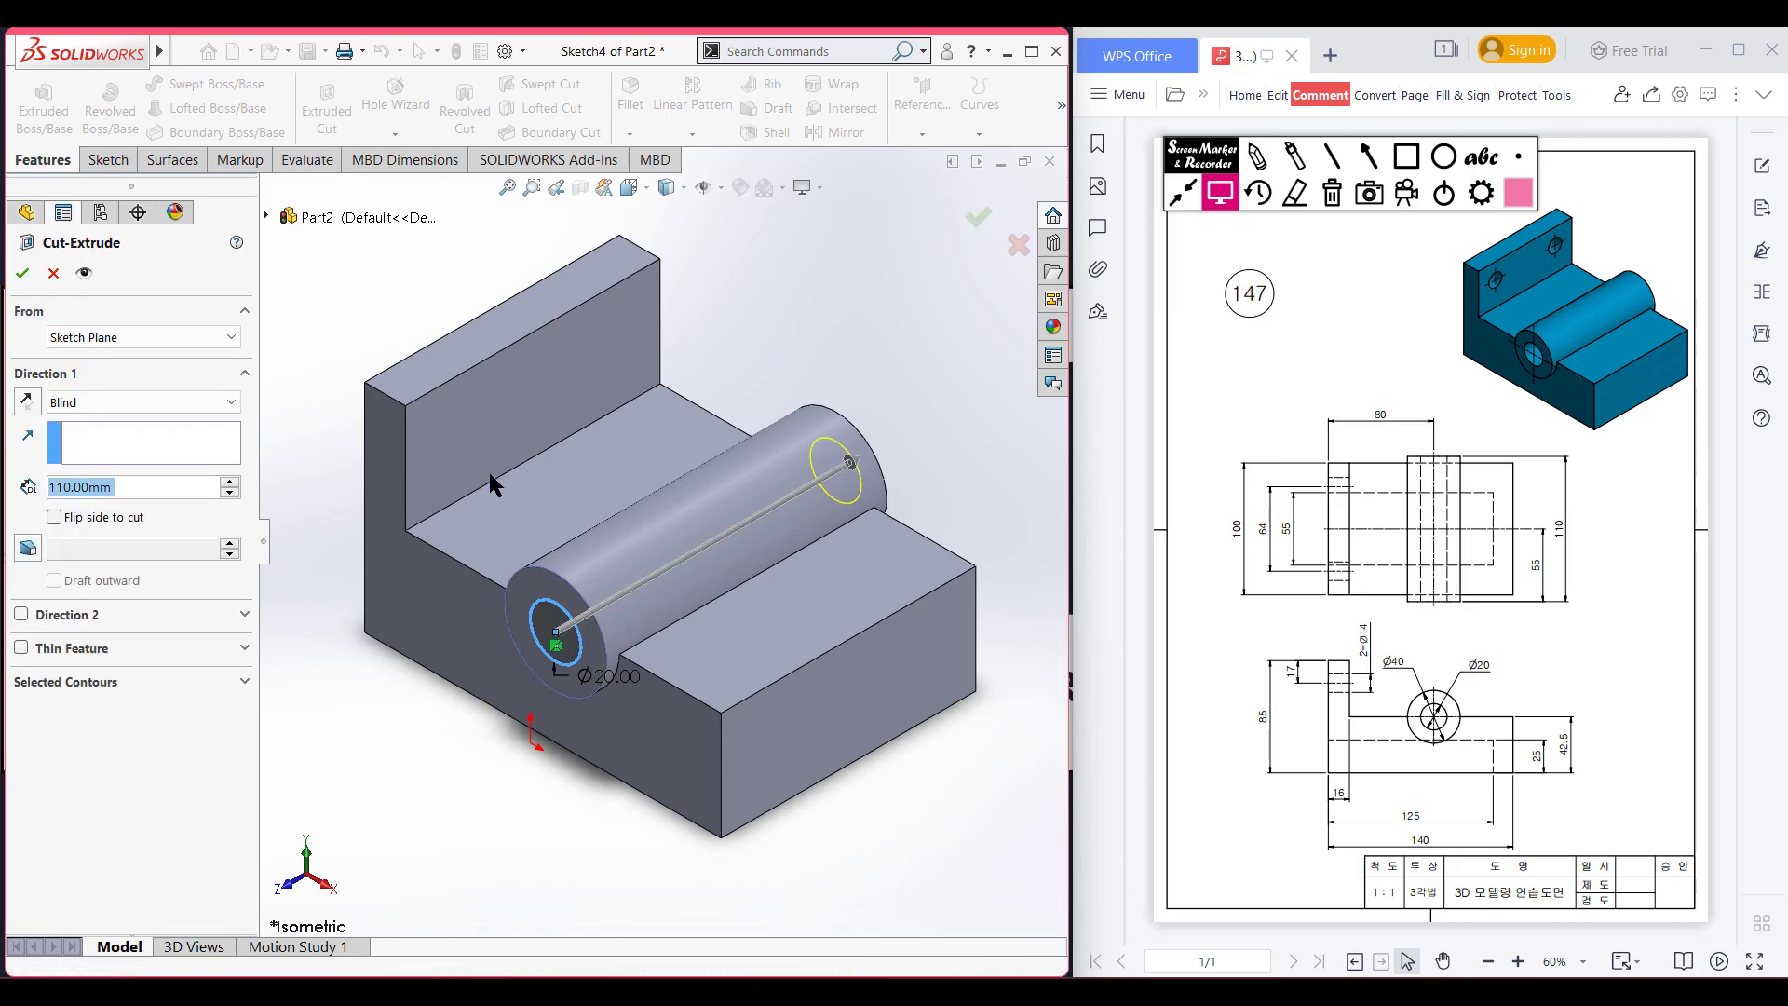
click(23, 273)
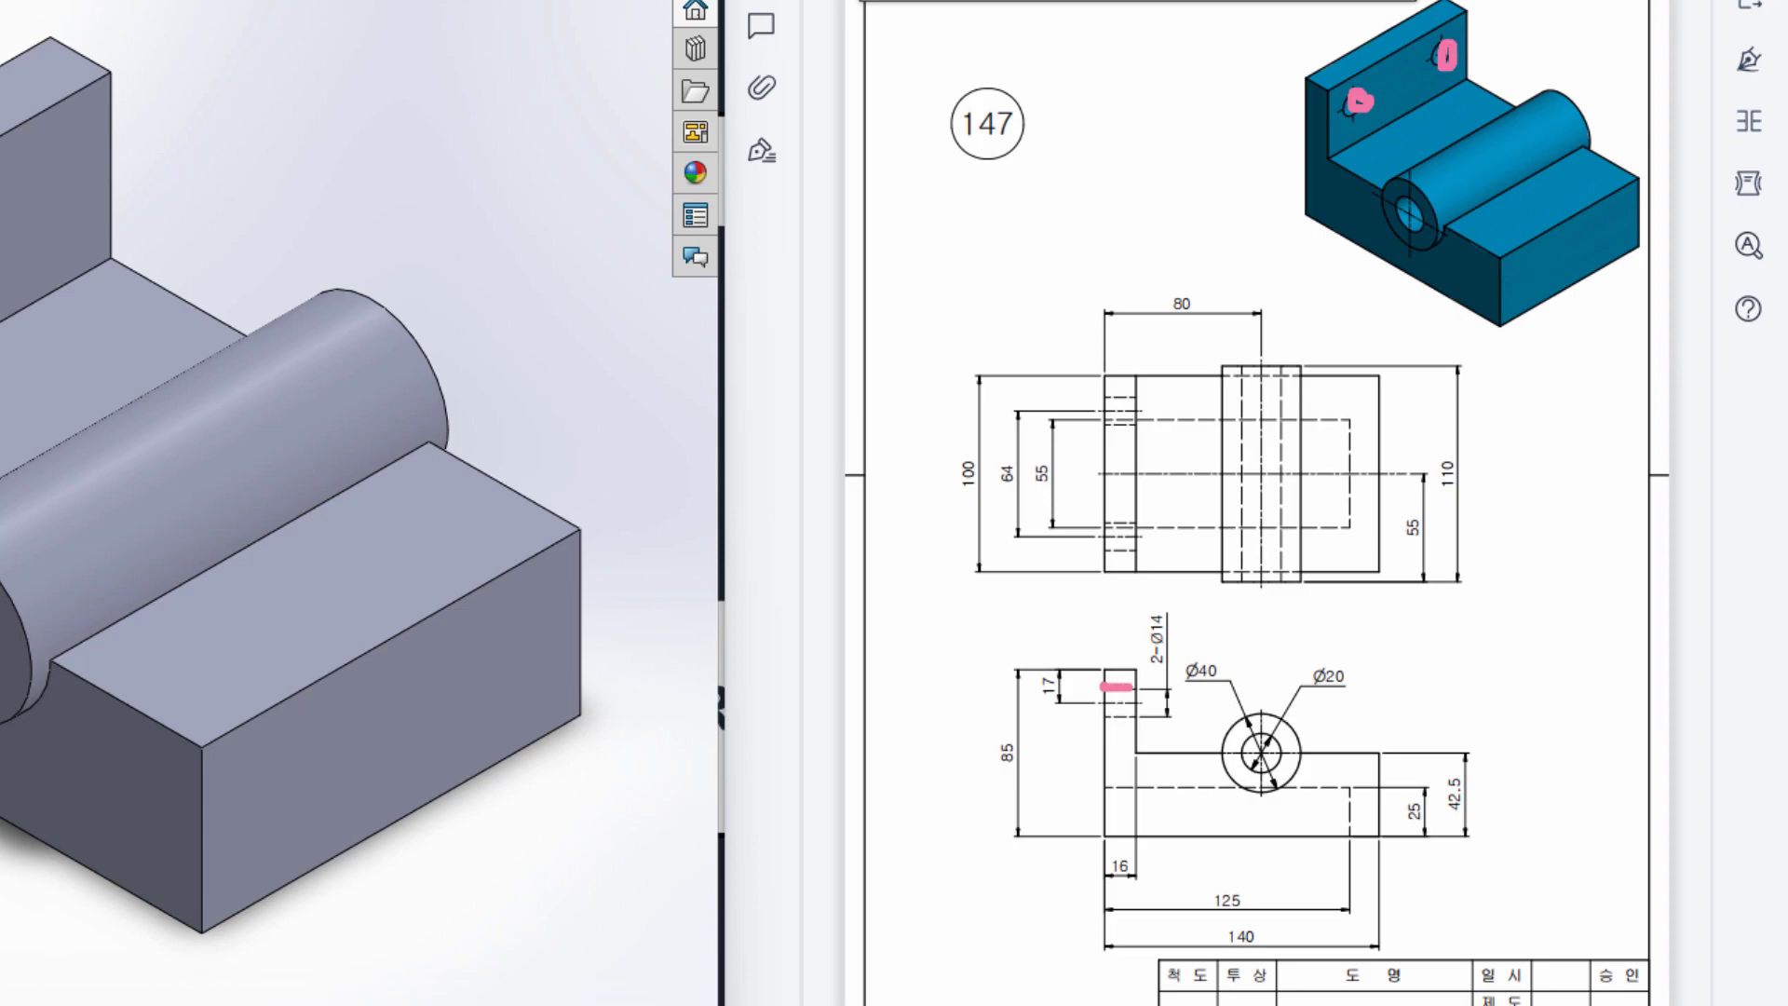
Mark the plate's two holes and the Ø14, 17 and 64 dimensions on the drawing, and leave marking mode.
mouse_move(1140, 610)
mouse_down()
mouse_move(1179, 652)
mouse_move(1170, 588)
mouse_up()
mouse_move(1048, 662)
mouse_down()
mouse_move(1064, 720)
mouse_move(1053, 657)
mouse_up()
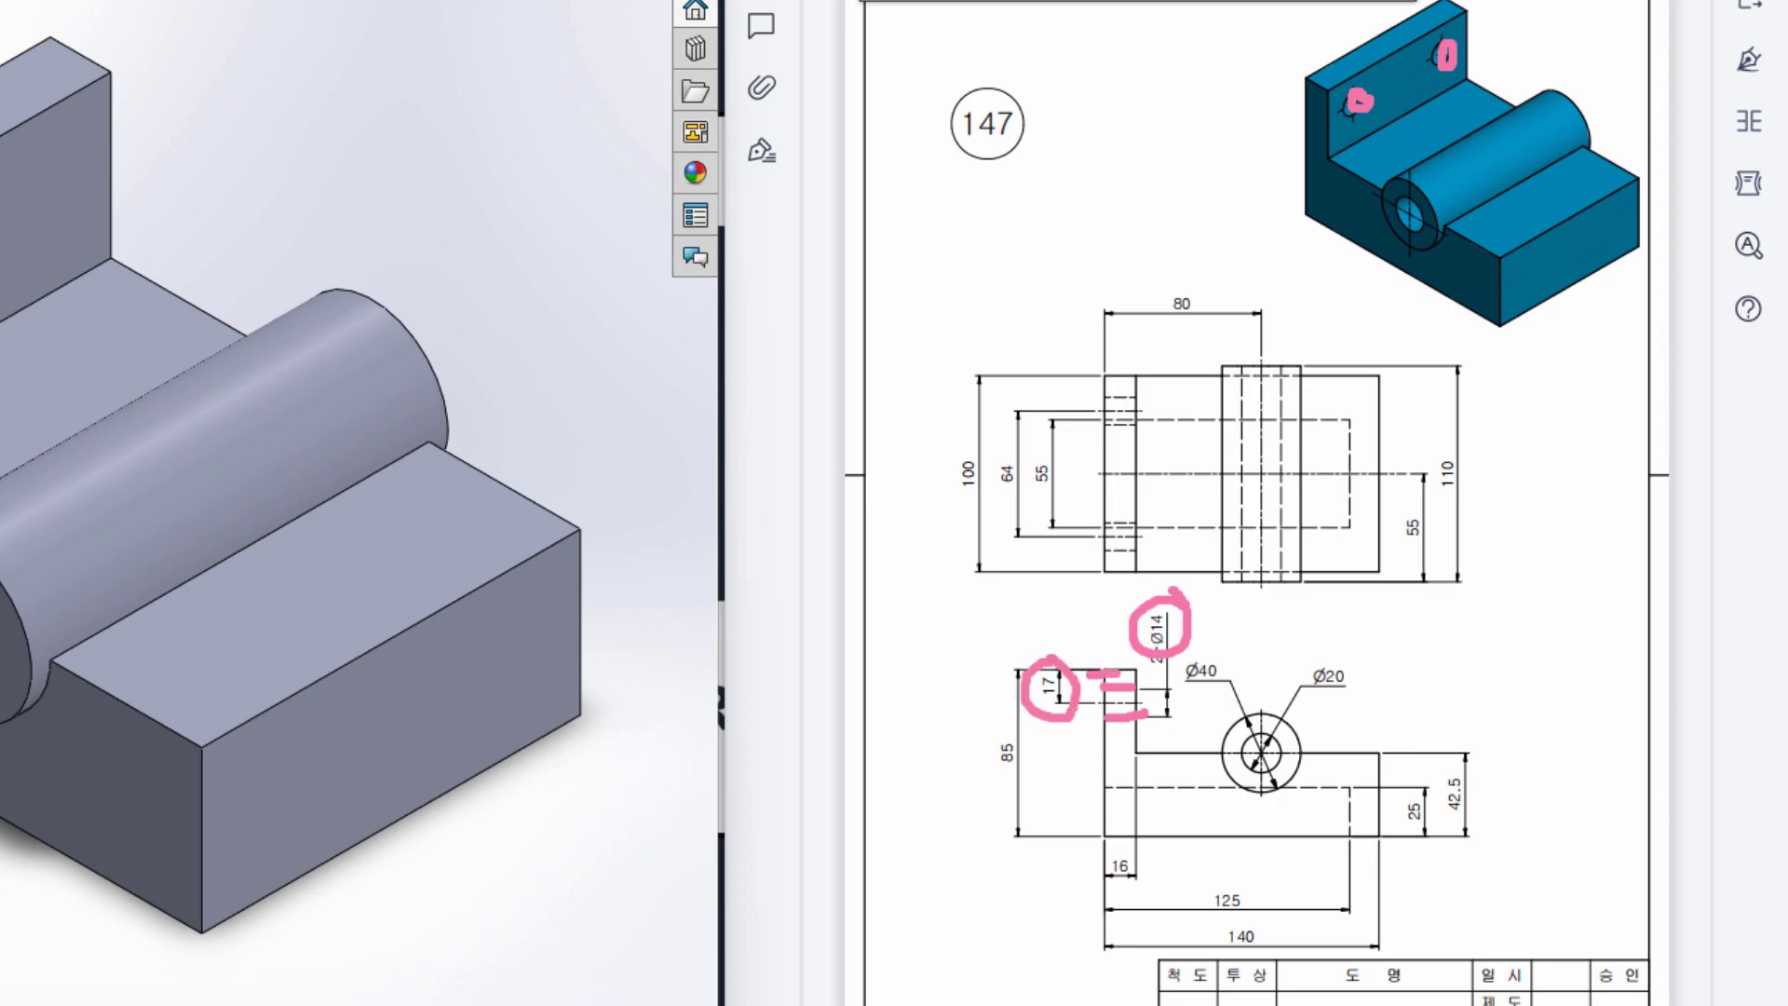
drag(1106, 477, 1179, 474)
drag(991, 469, 1035, 460)
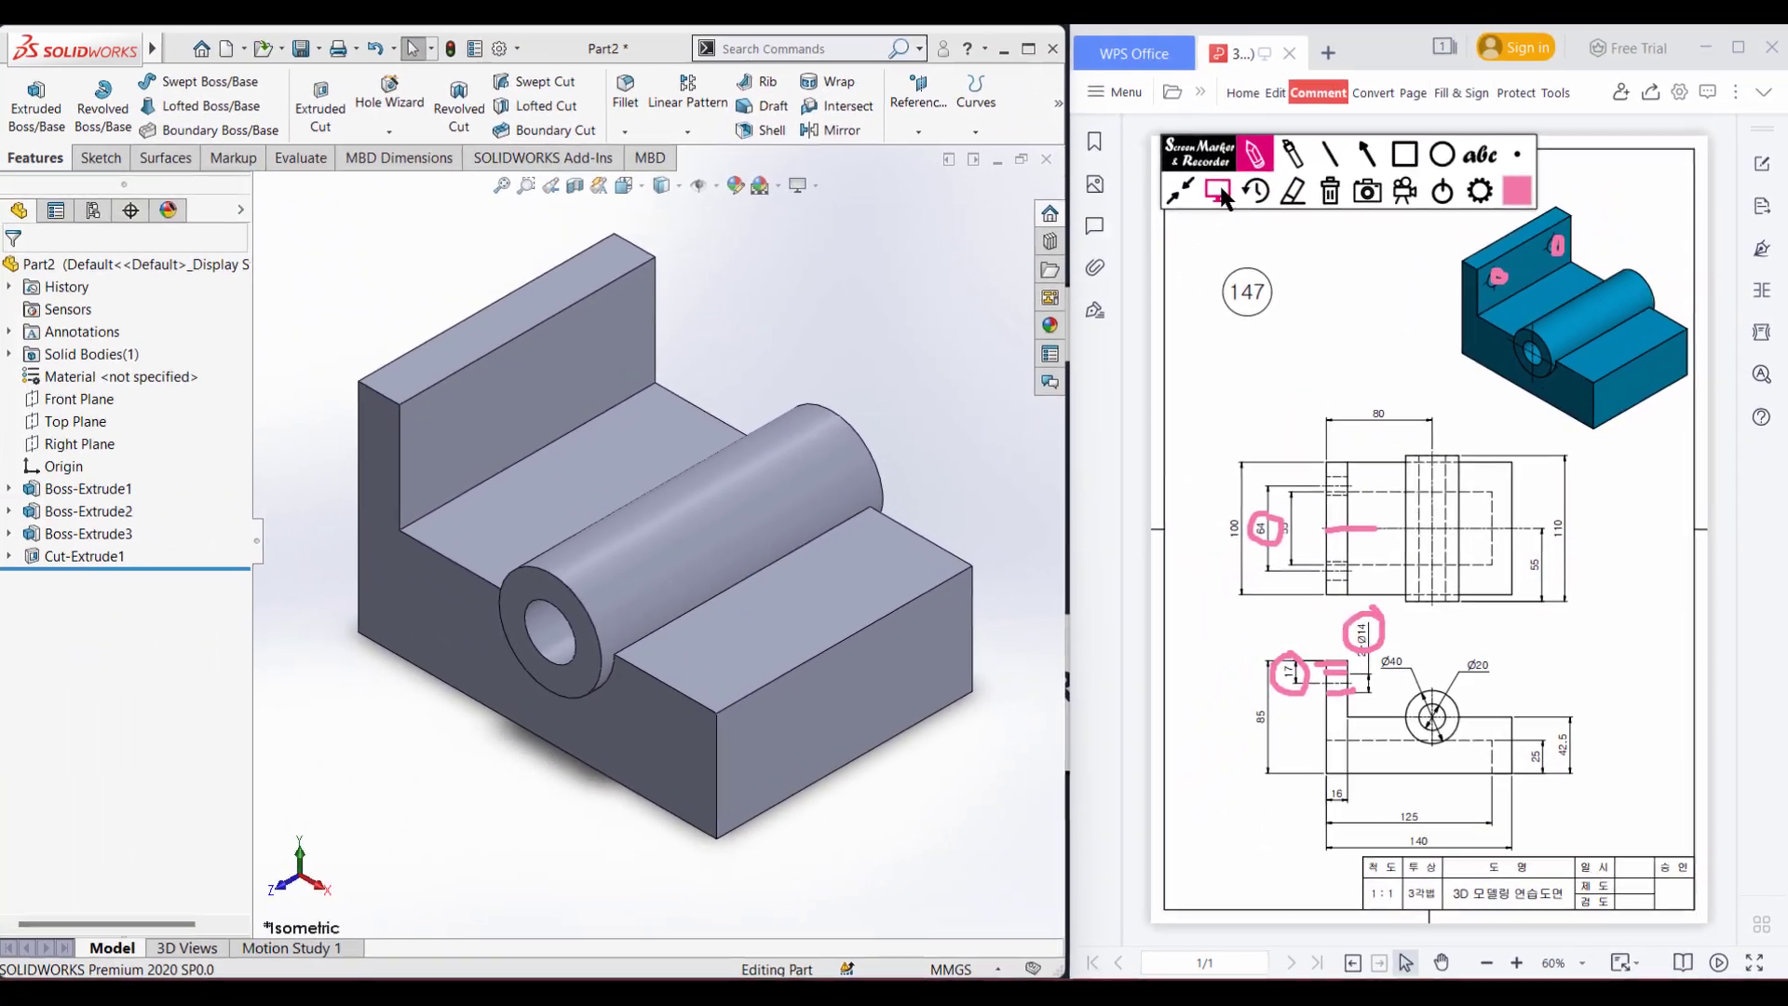
click(1222, 193)
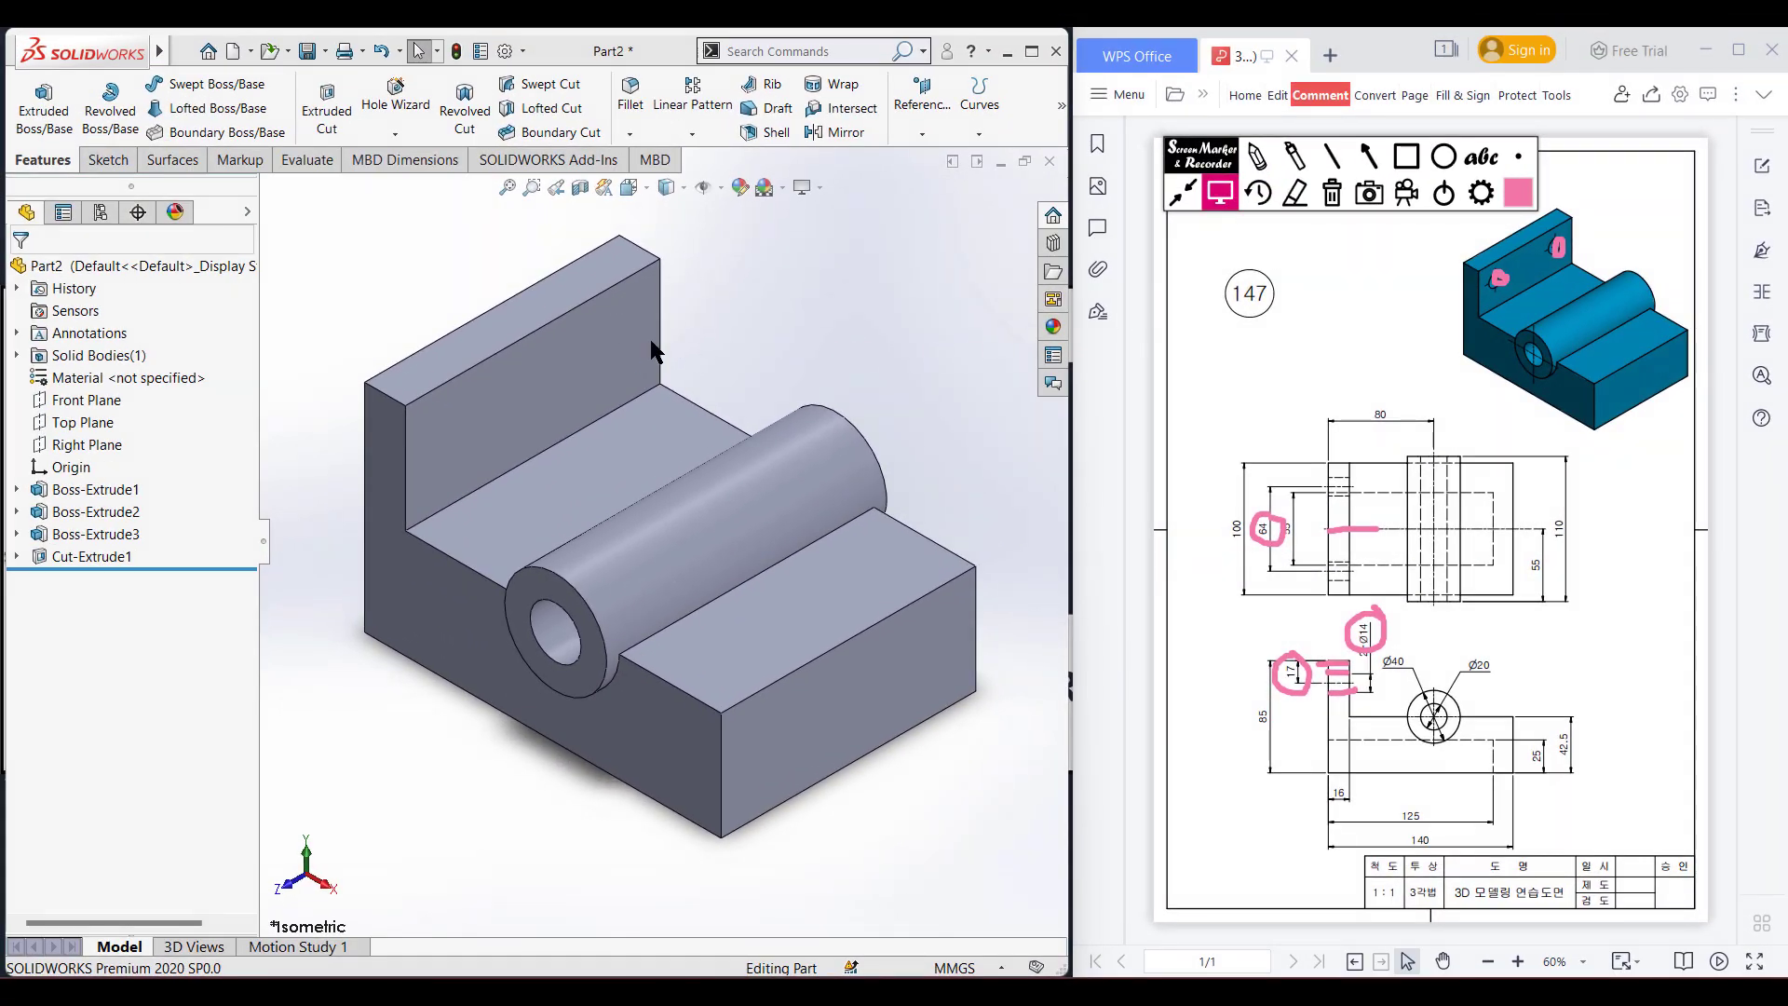
Start a sketch on the upright plate's inner face and draw a 14 mm diameter circle in its upper area.
right_click(620, 343)
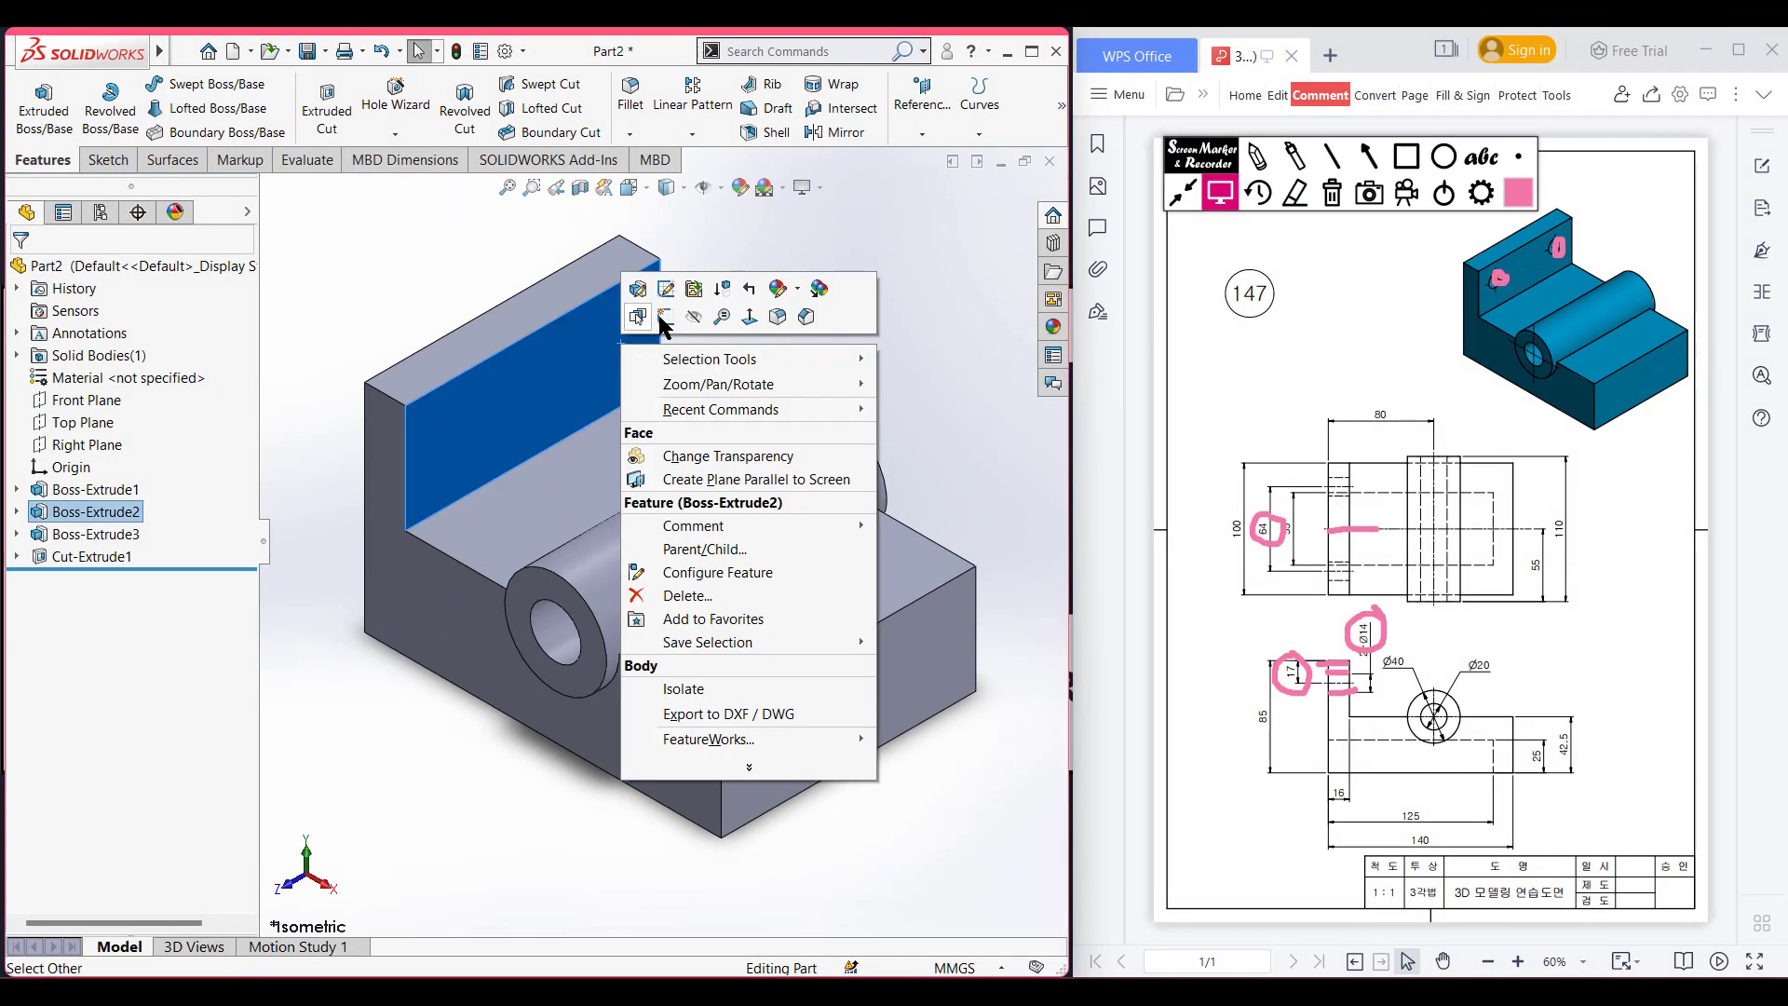
key(Escape)
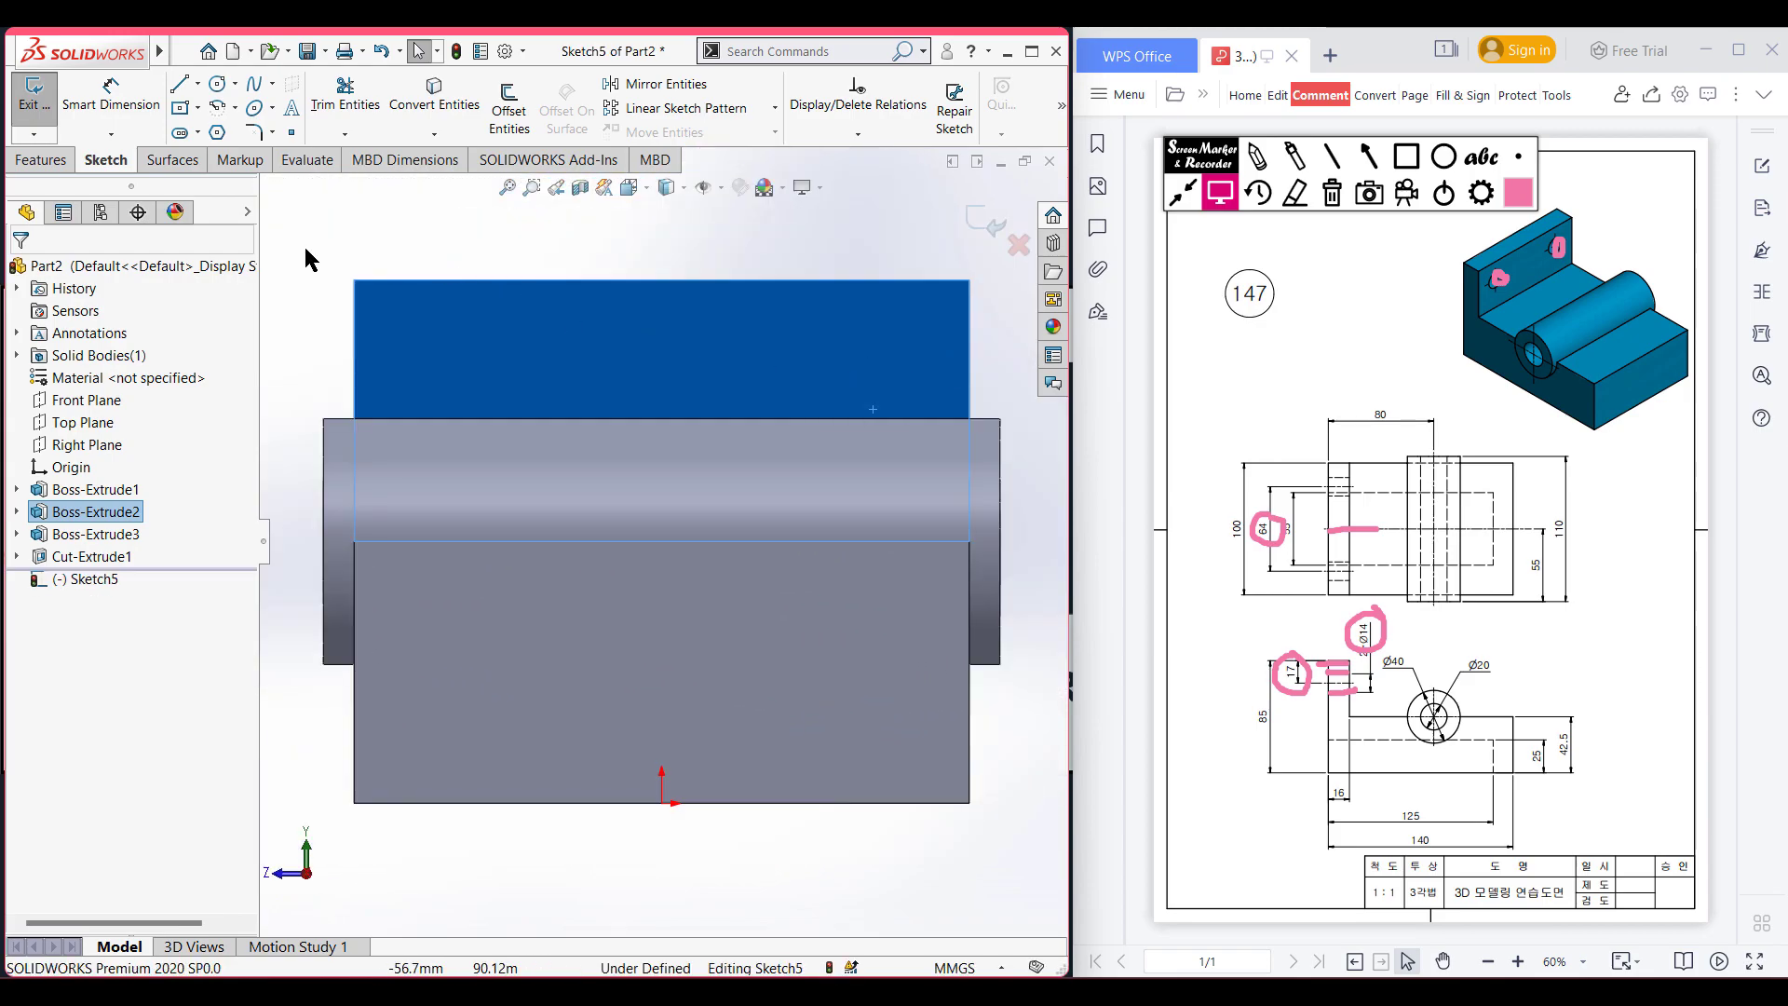
click(307, 239)
key(c)
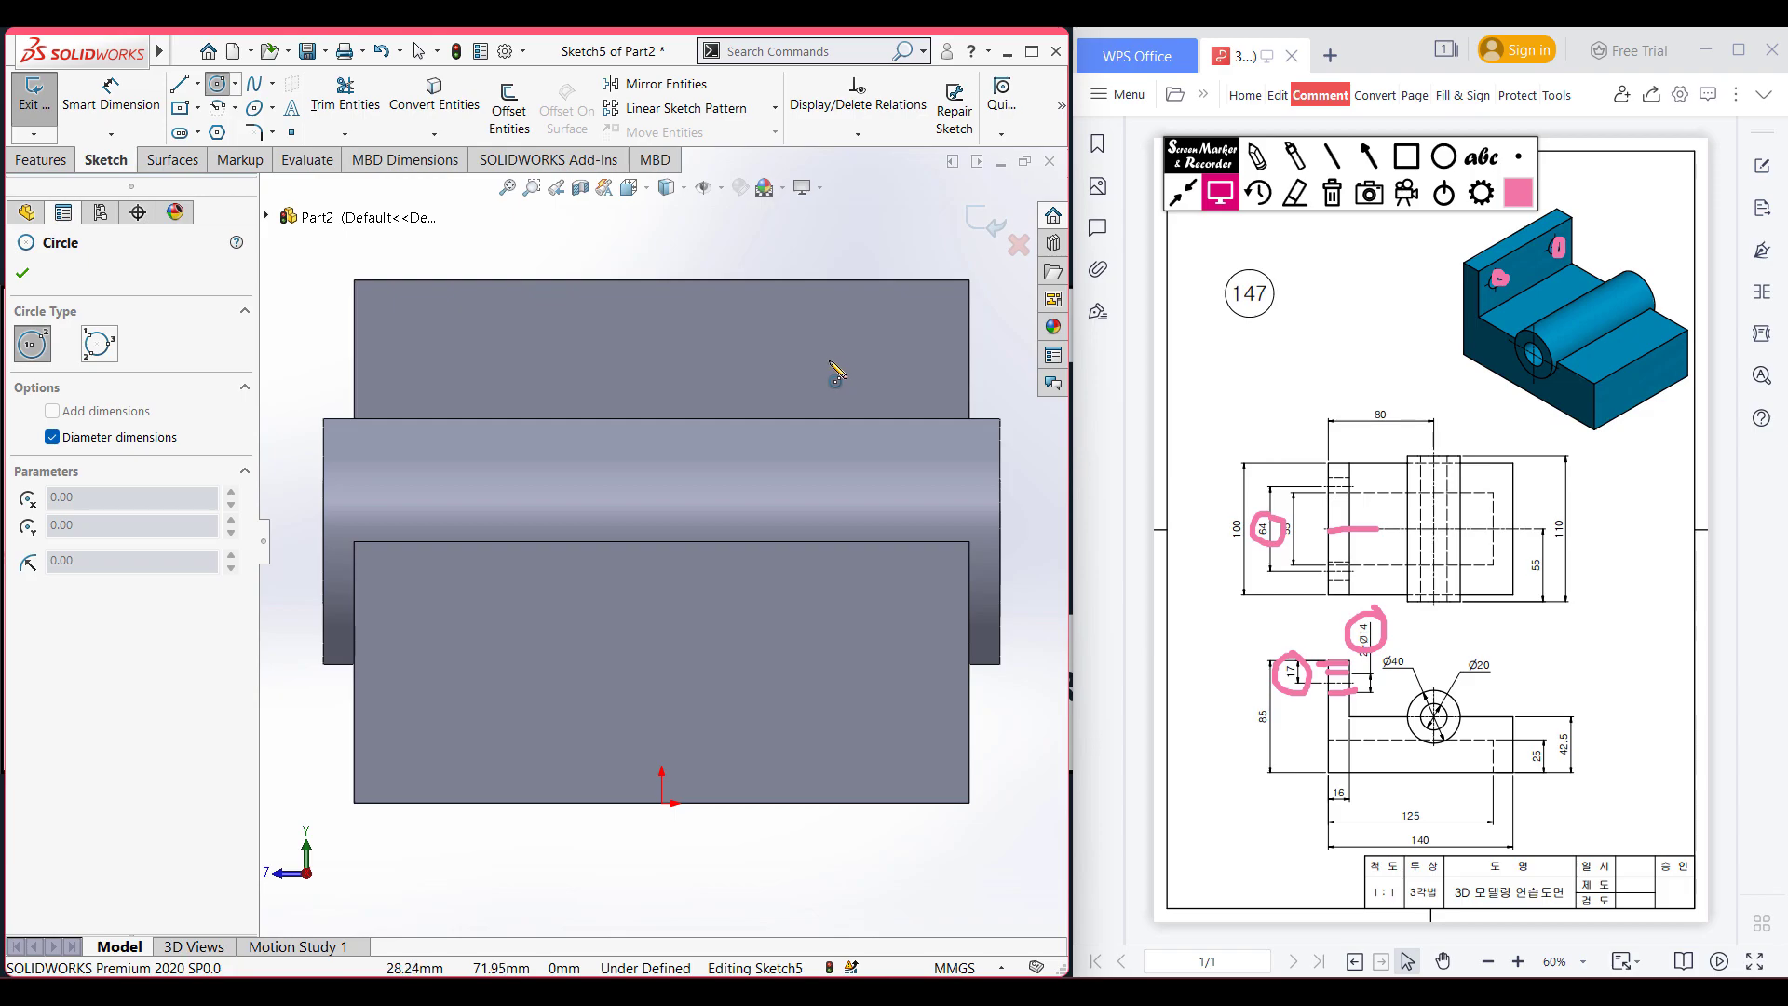
click(813, 361)
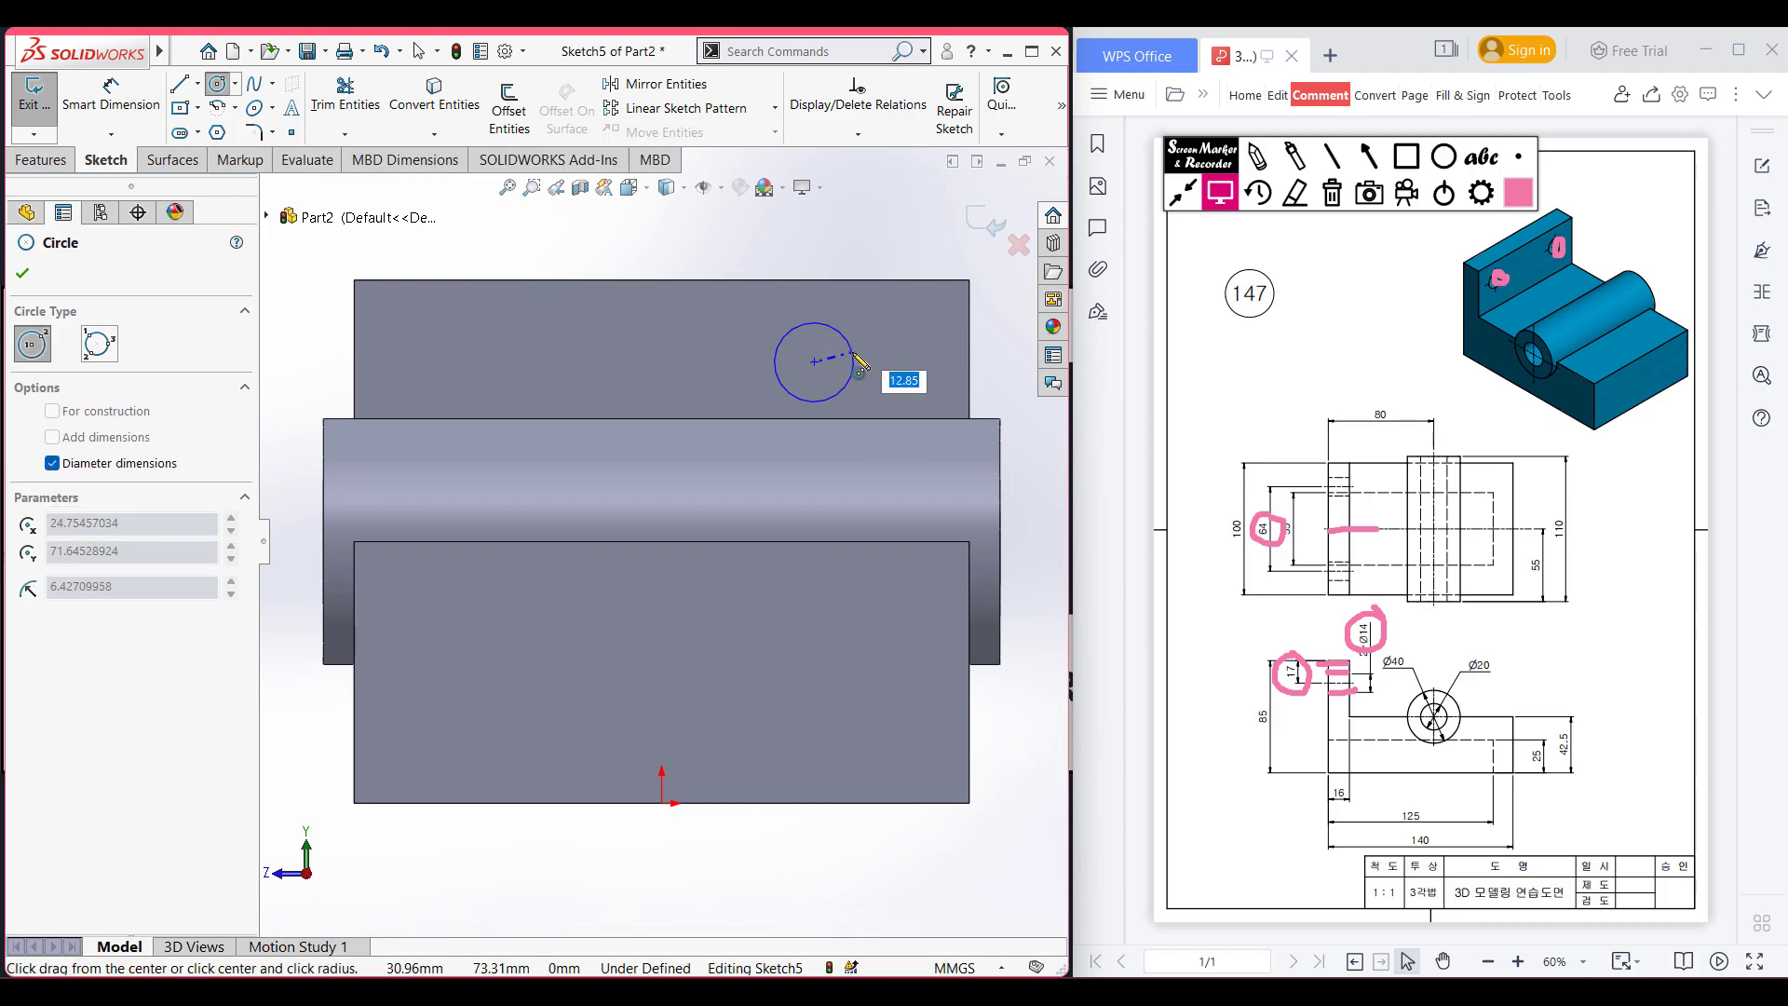
text(14)
key(Return)
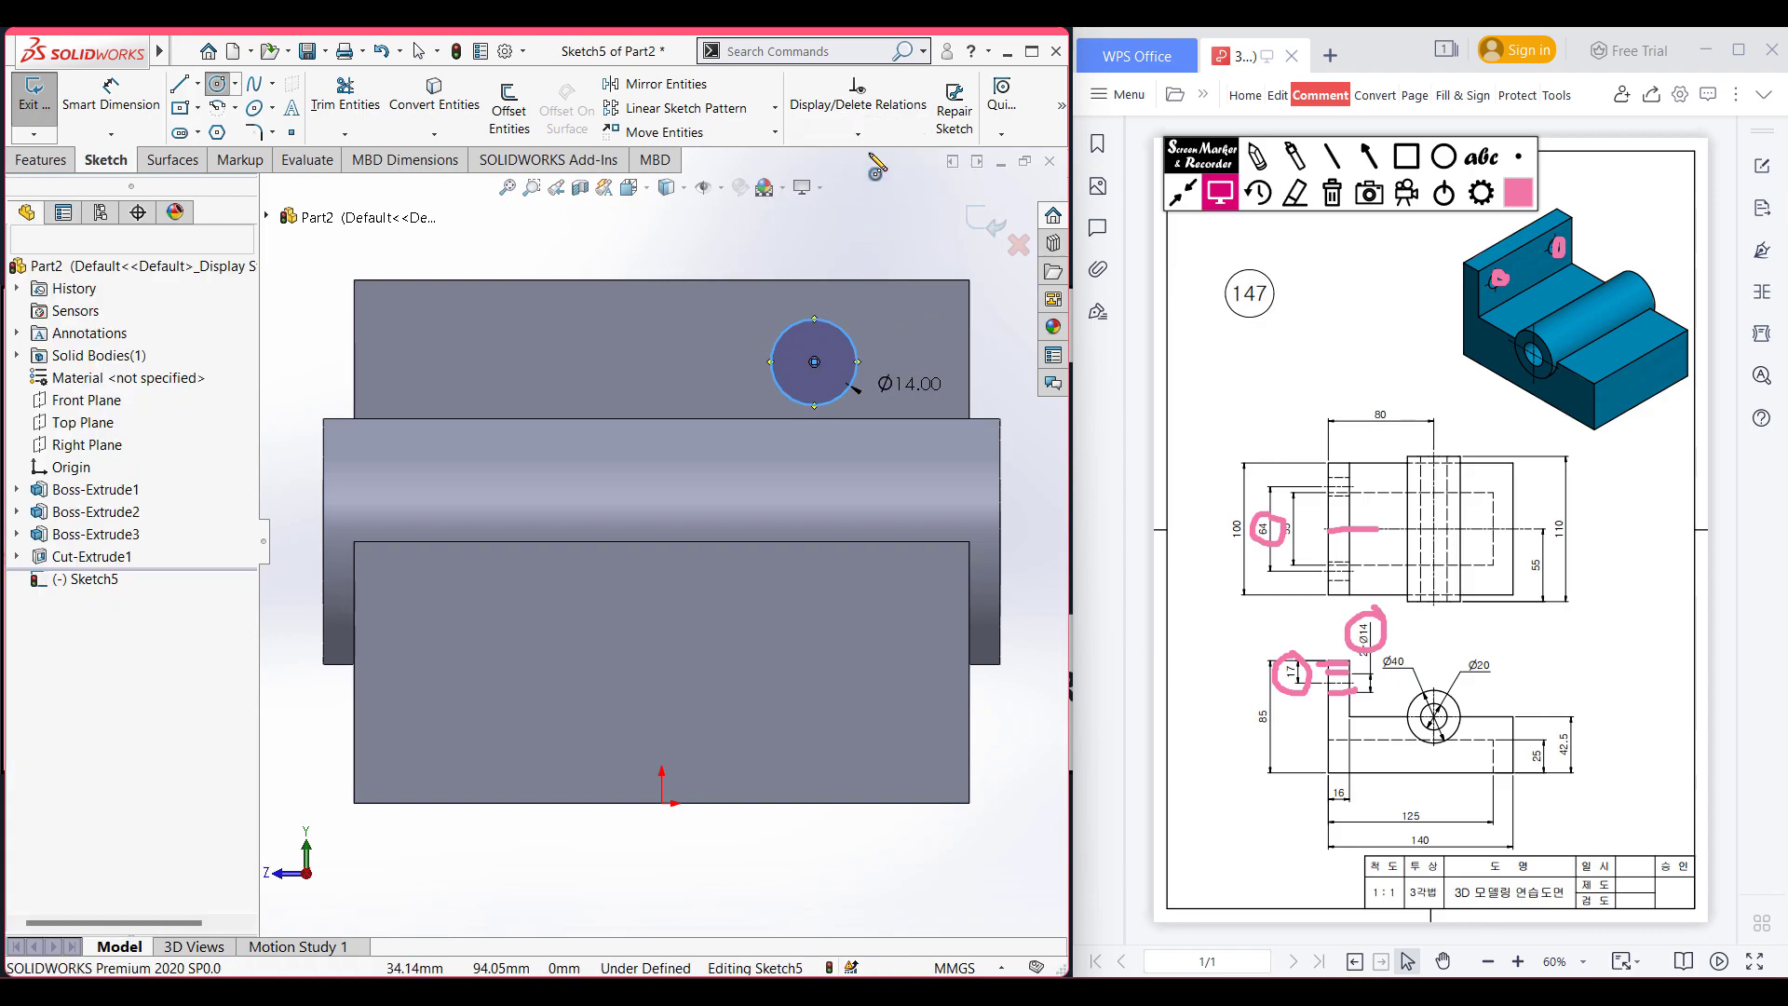
key(Escape)
Dimension the circle's centre 17 mm below the upright plate's top edge.
click(849, 336)
click(841, 281)
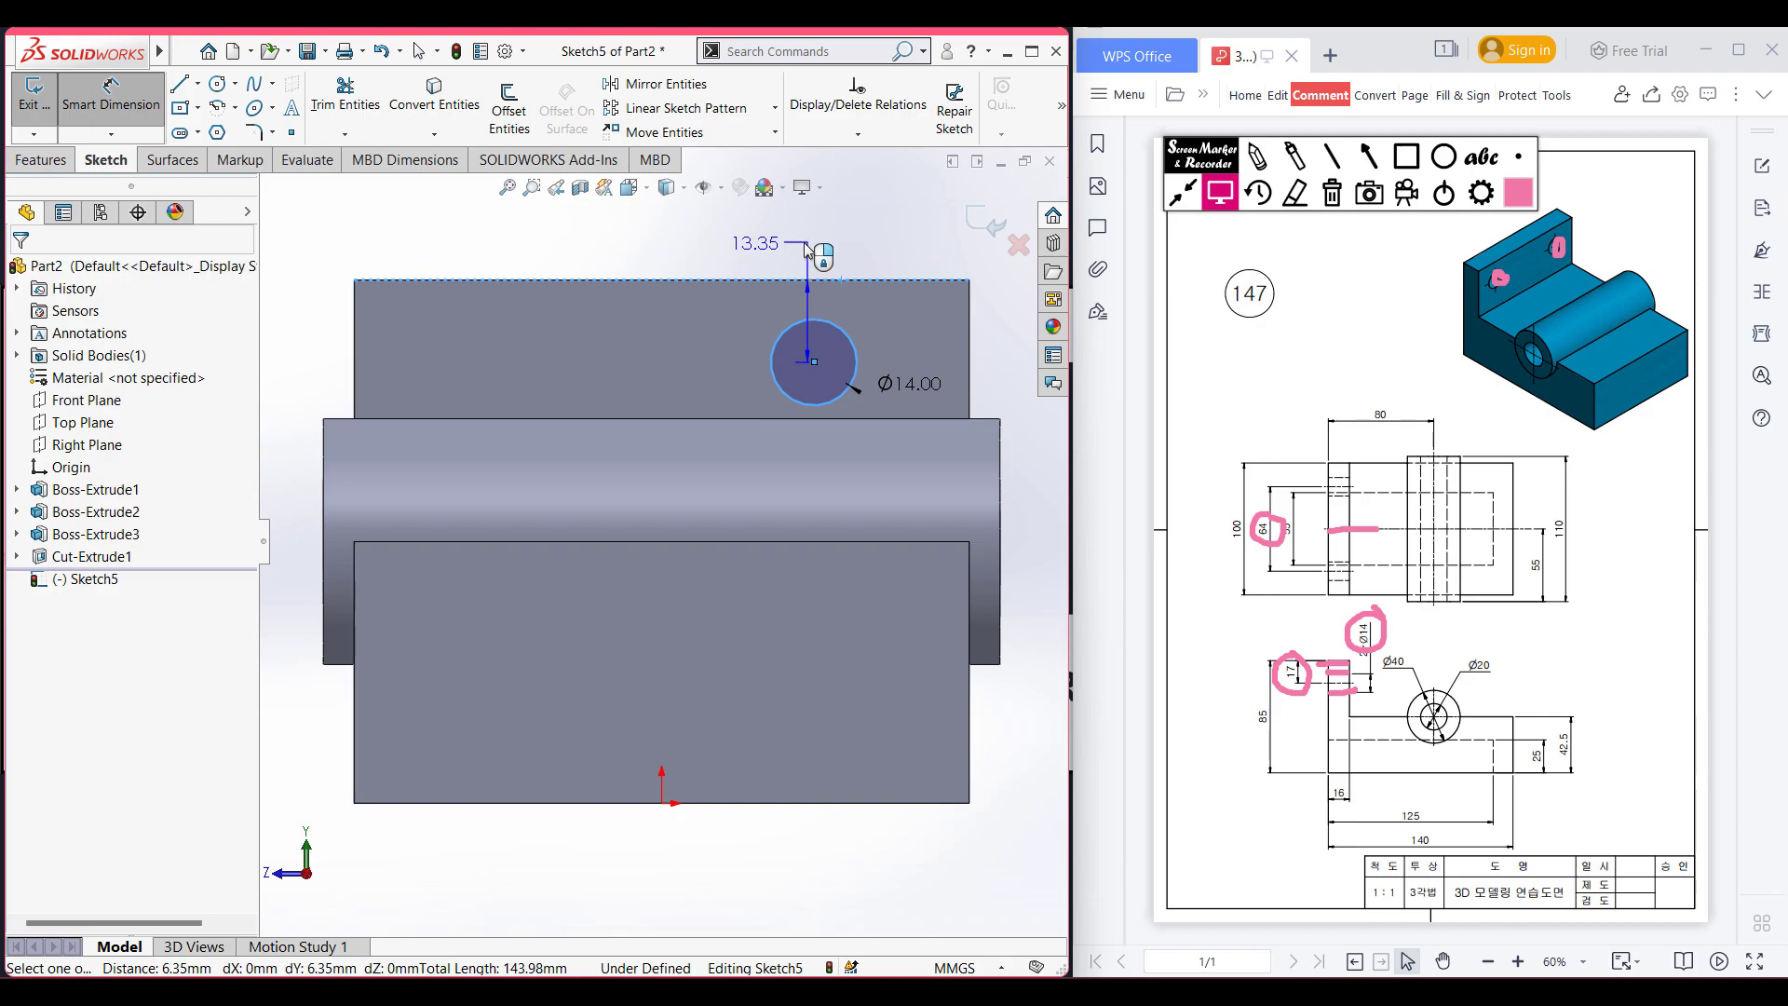
click(868, 236)
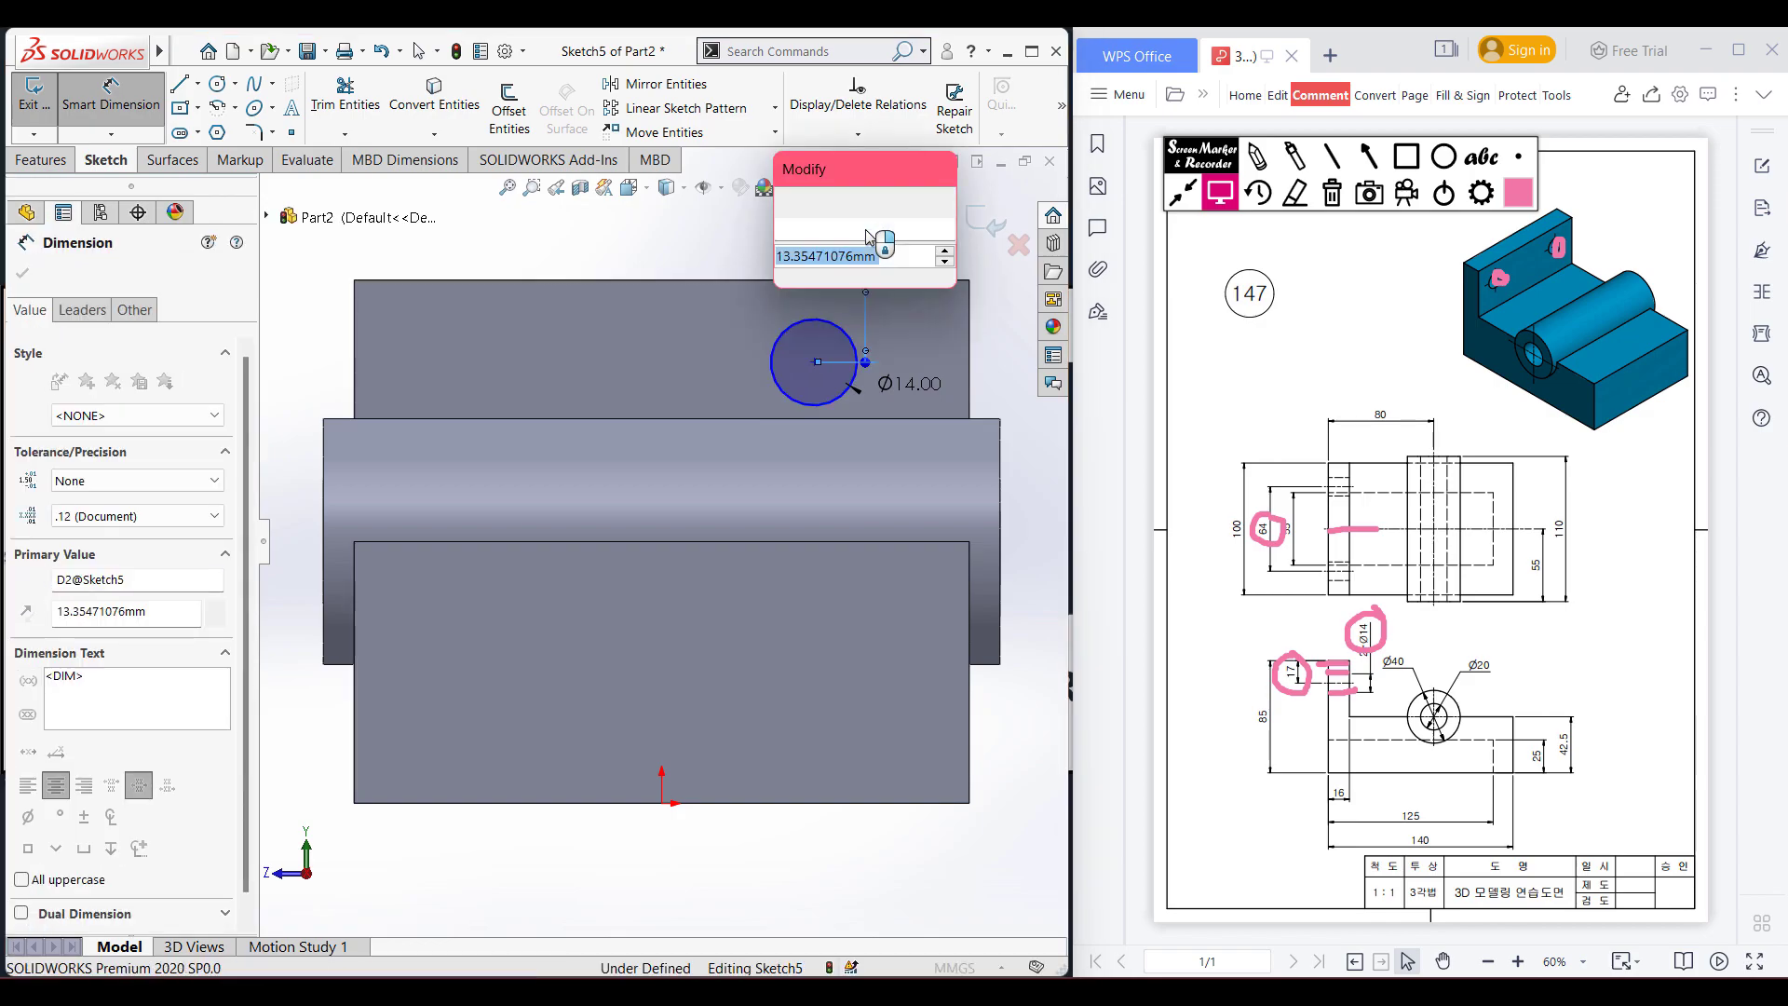
key(Return)
text(17)
key(Return)
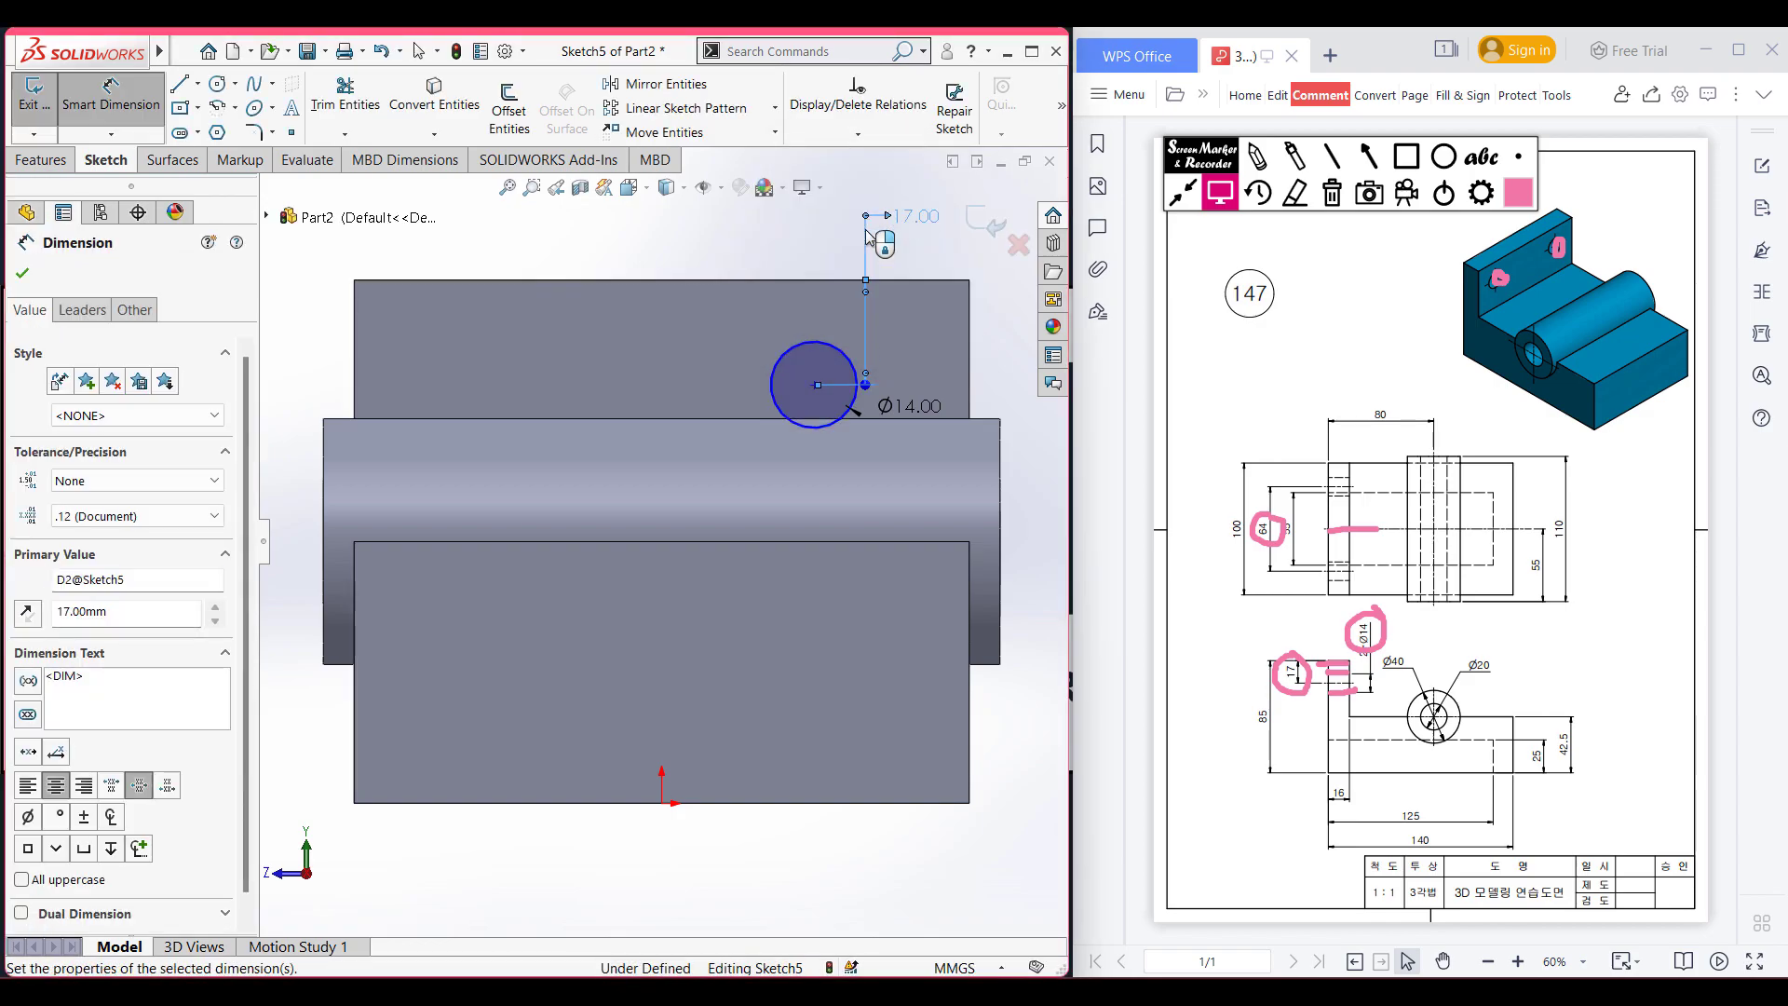
click(807, 352)
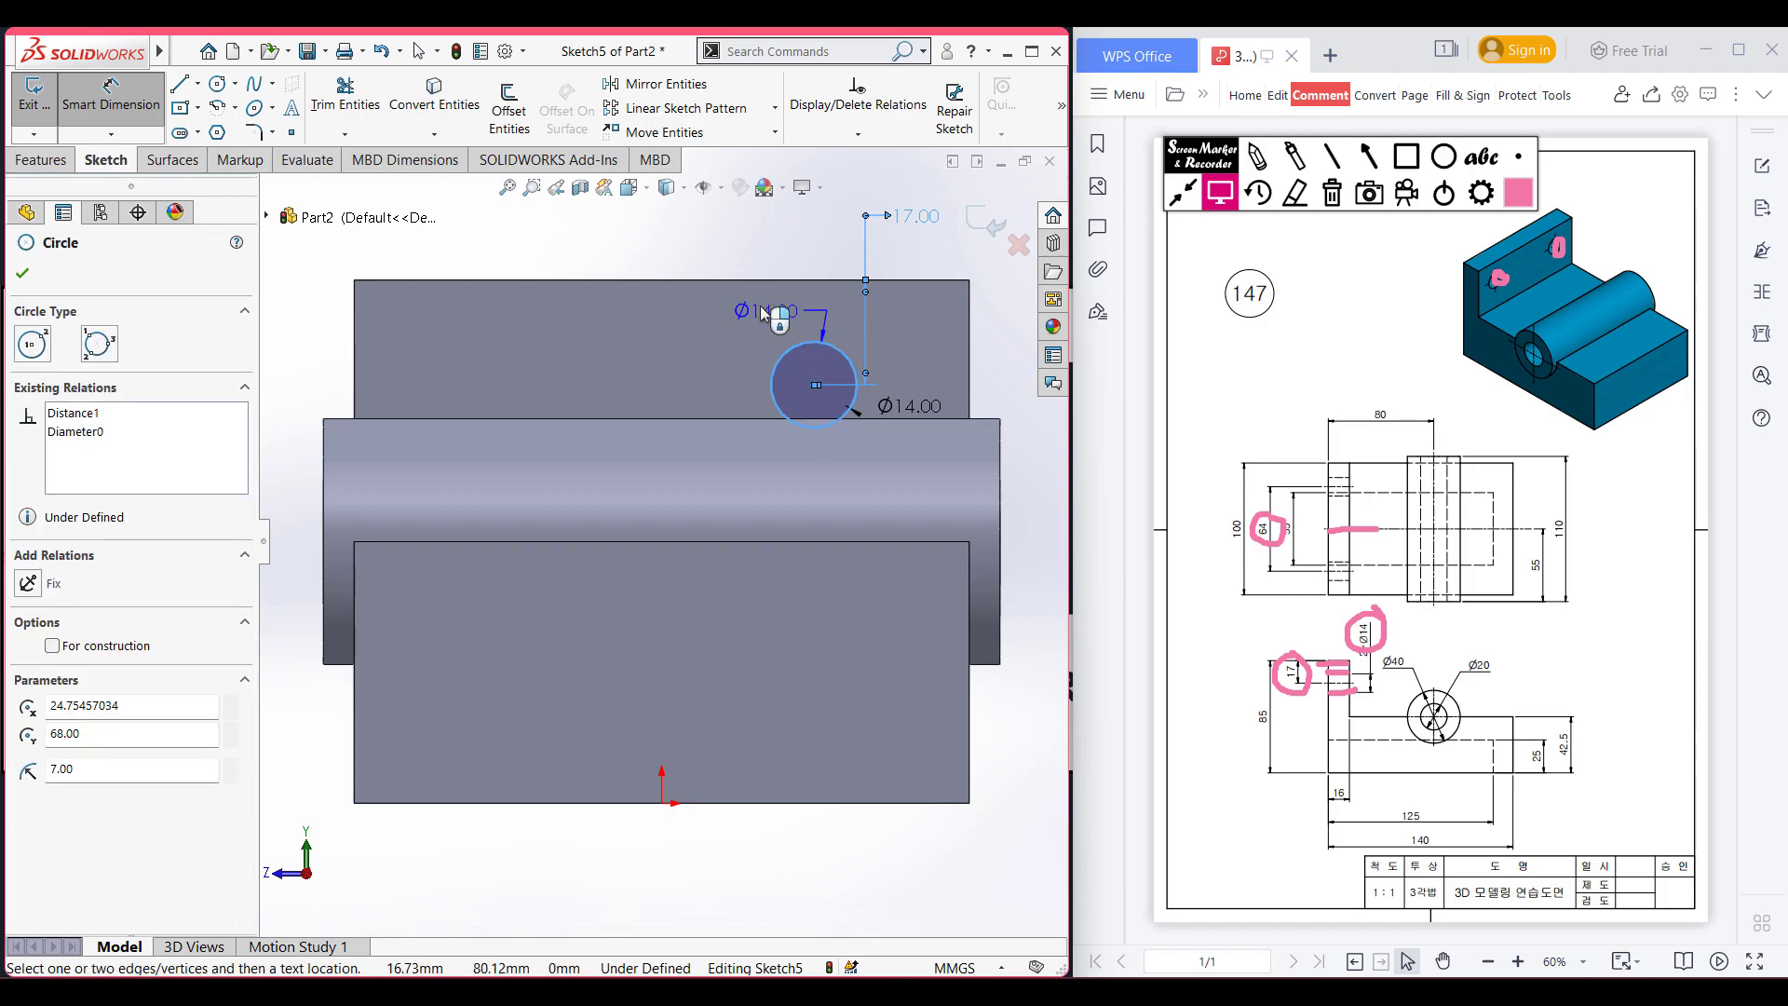
click(672, 279)
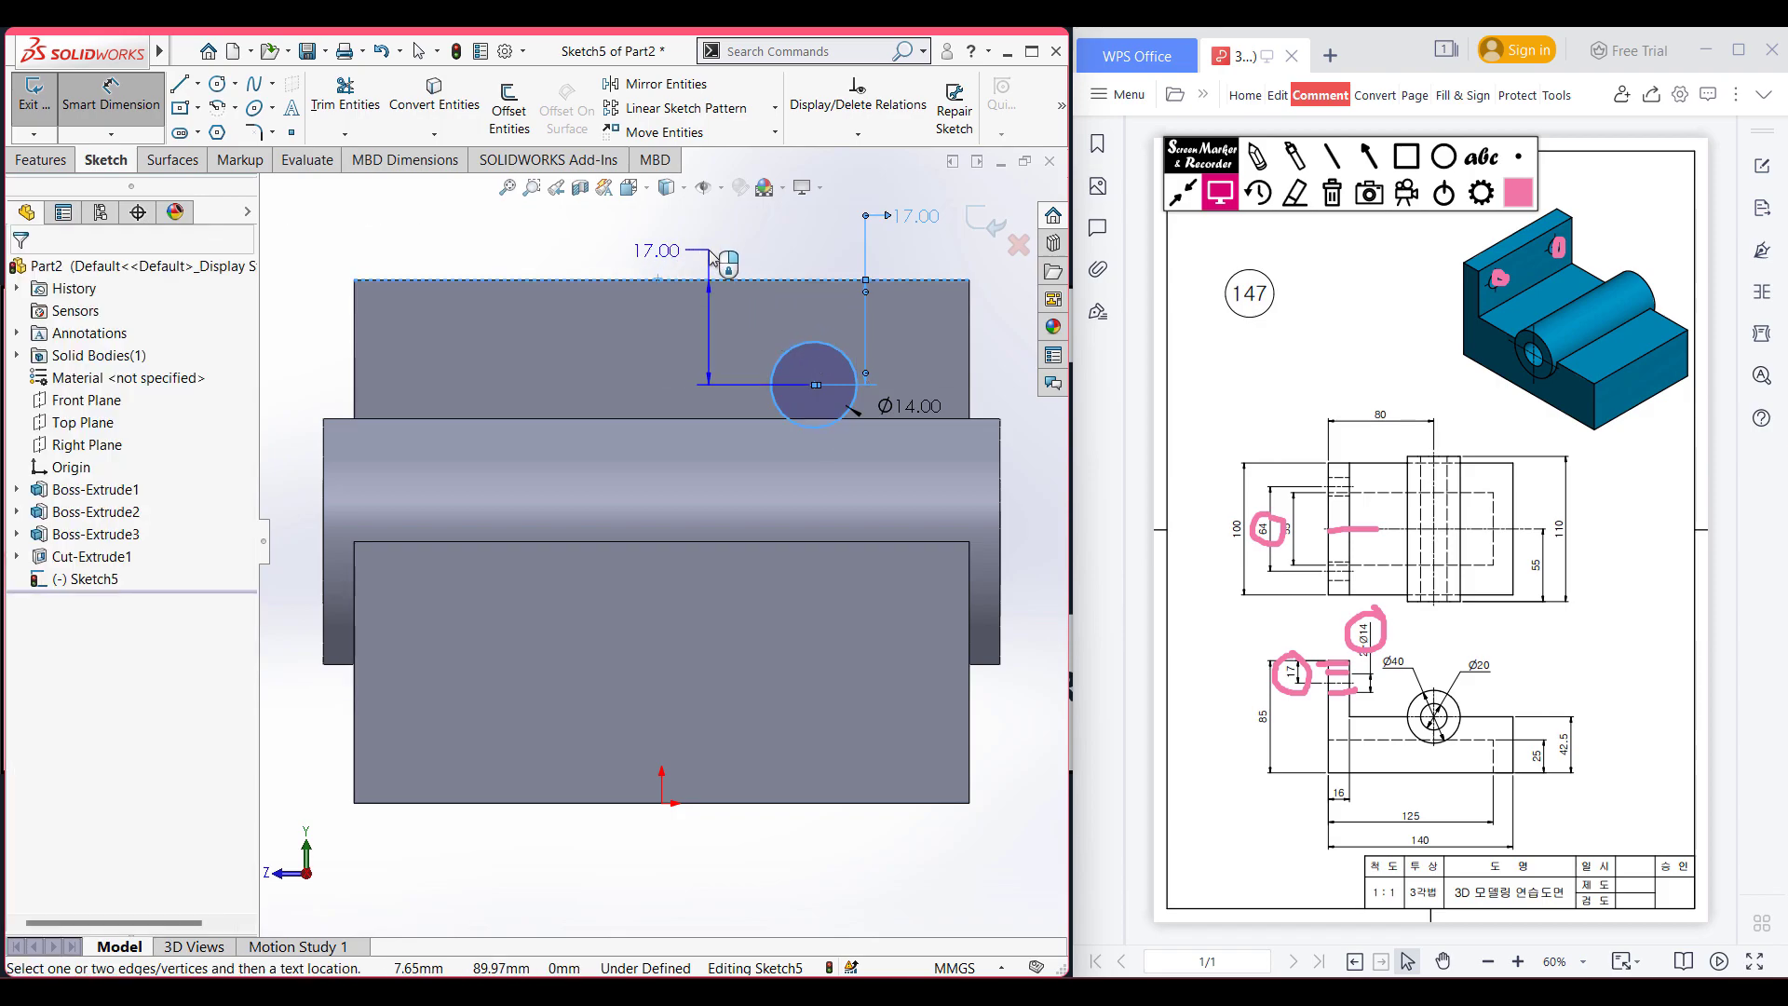
key(Escape)
key(Escape)
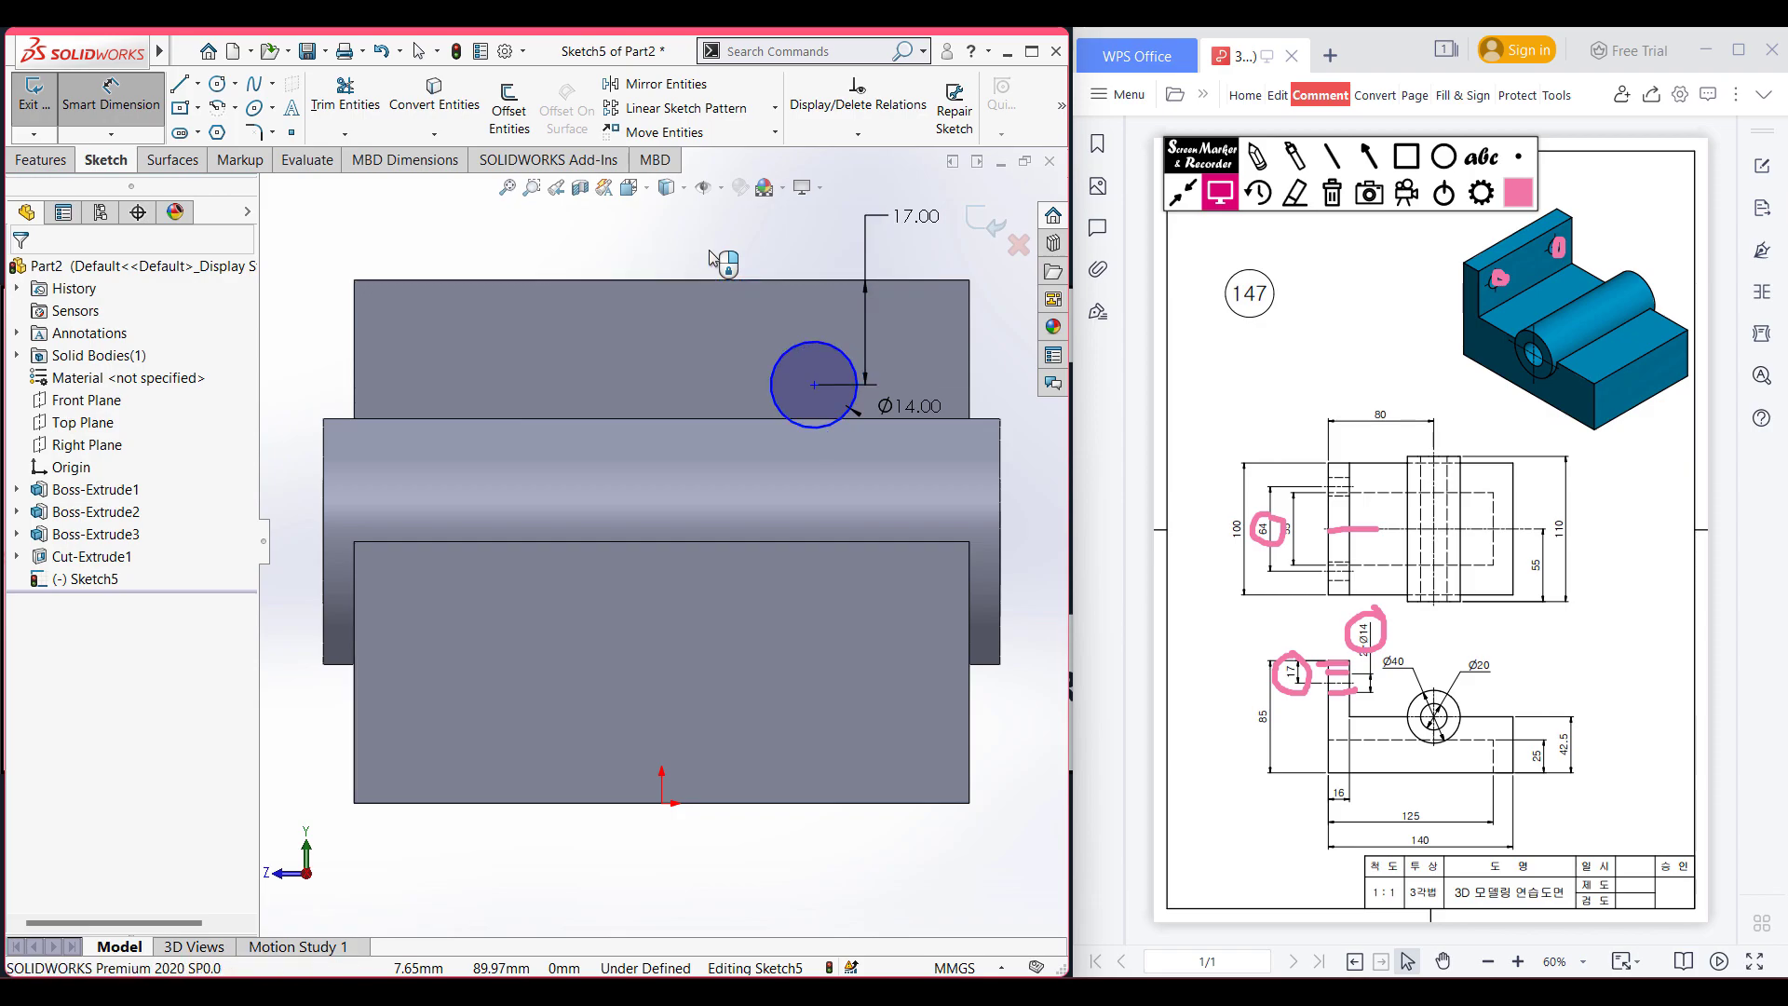
click(149, 93)
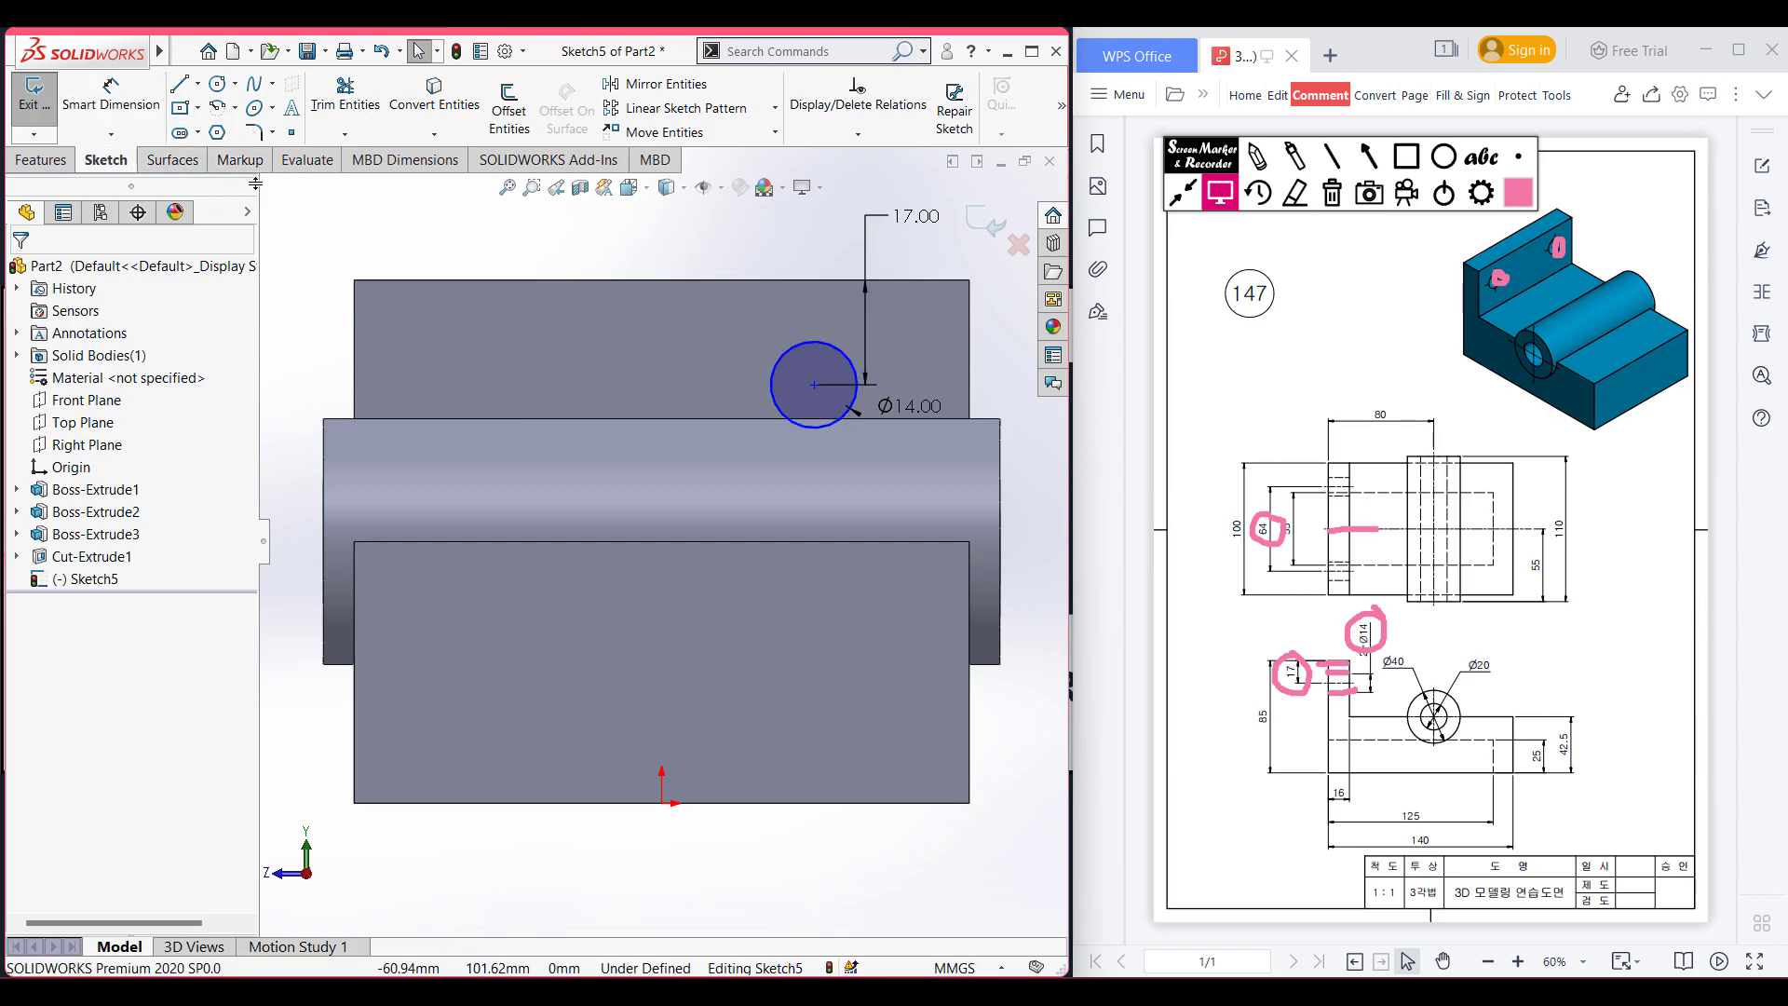
Dimension the circle's centre 64/2 mm horizontally from the midpoint of the plate's top edge.
click(110, 93)
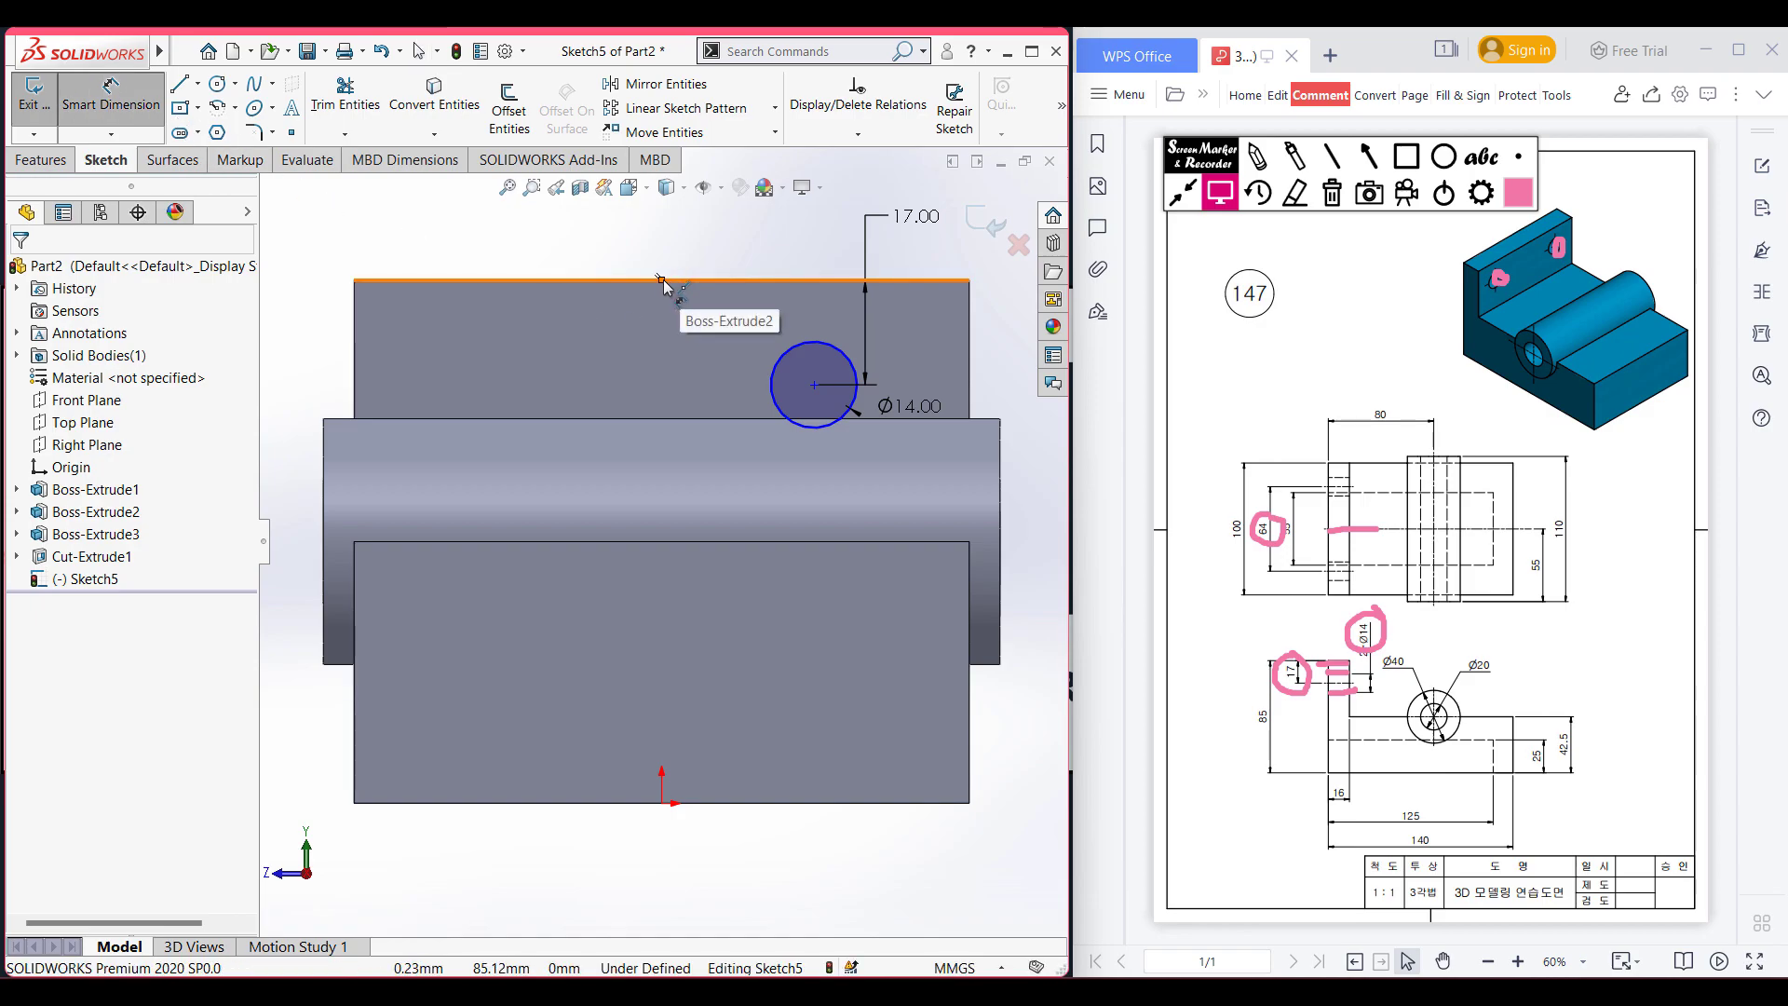
click(662, 280)
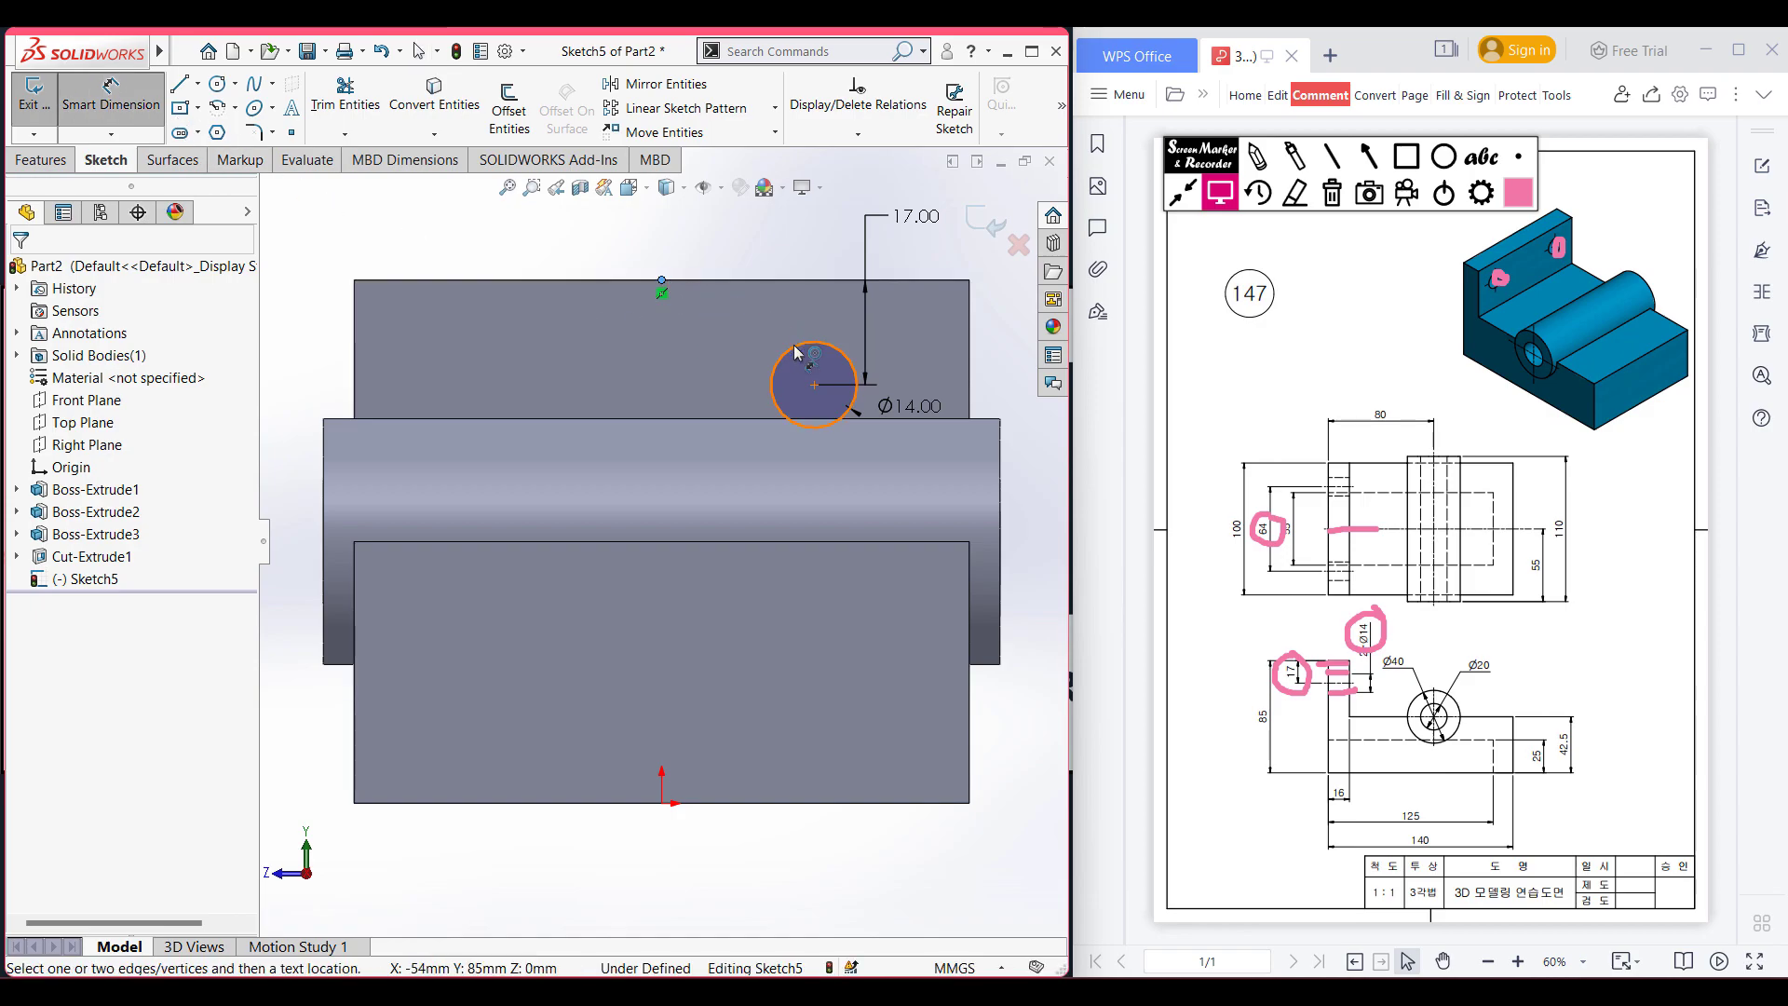
click(814, 385)
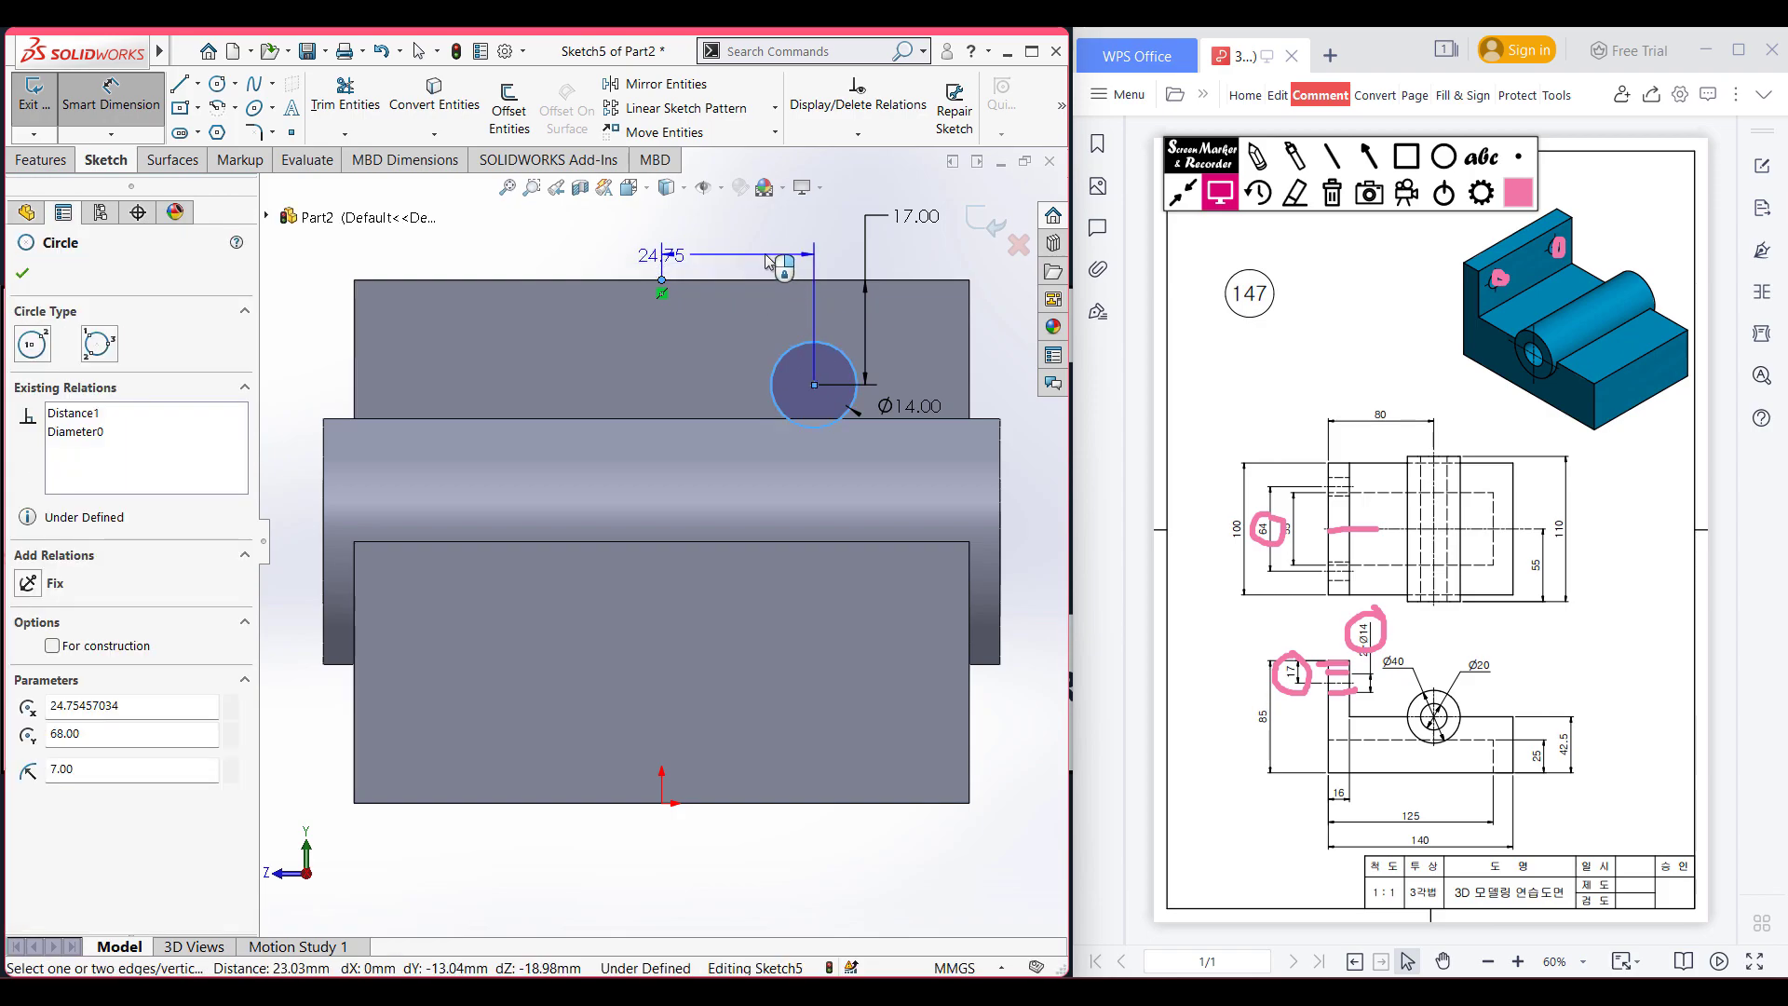
click(762, 249)
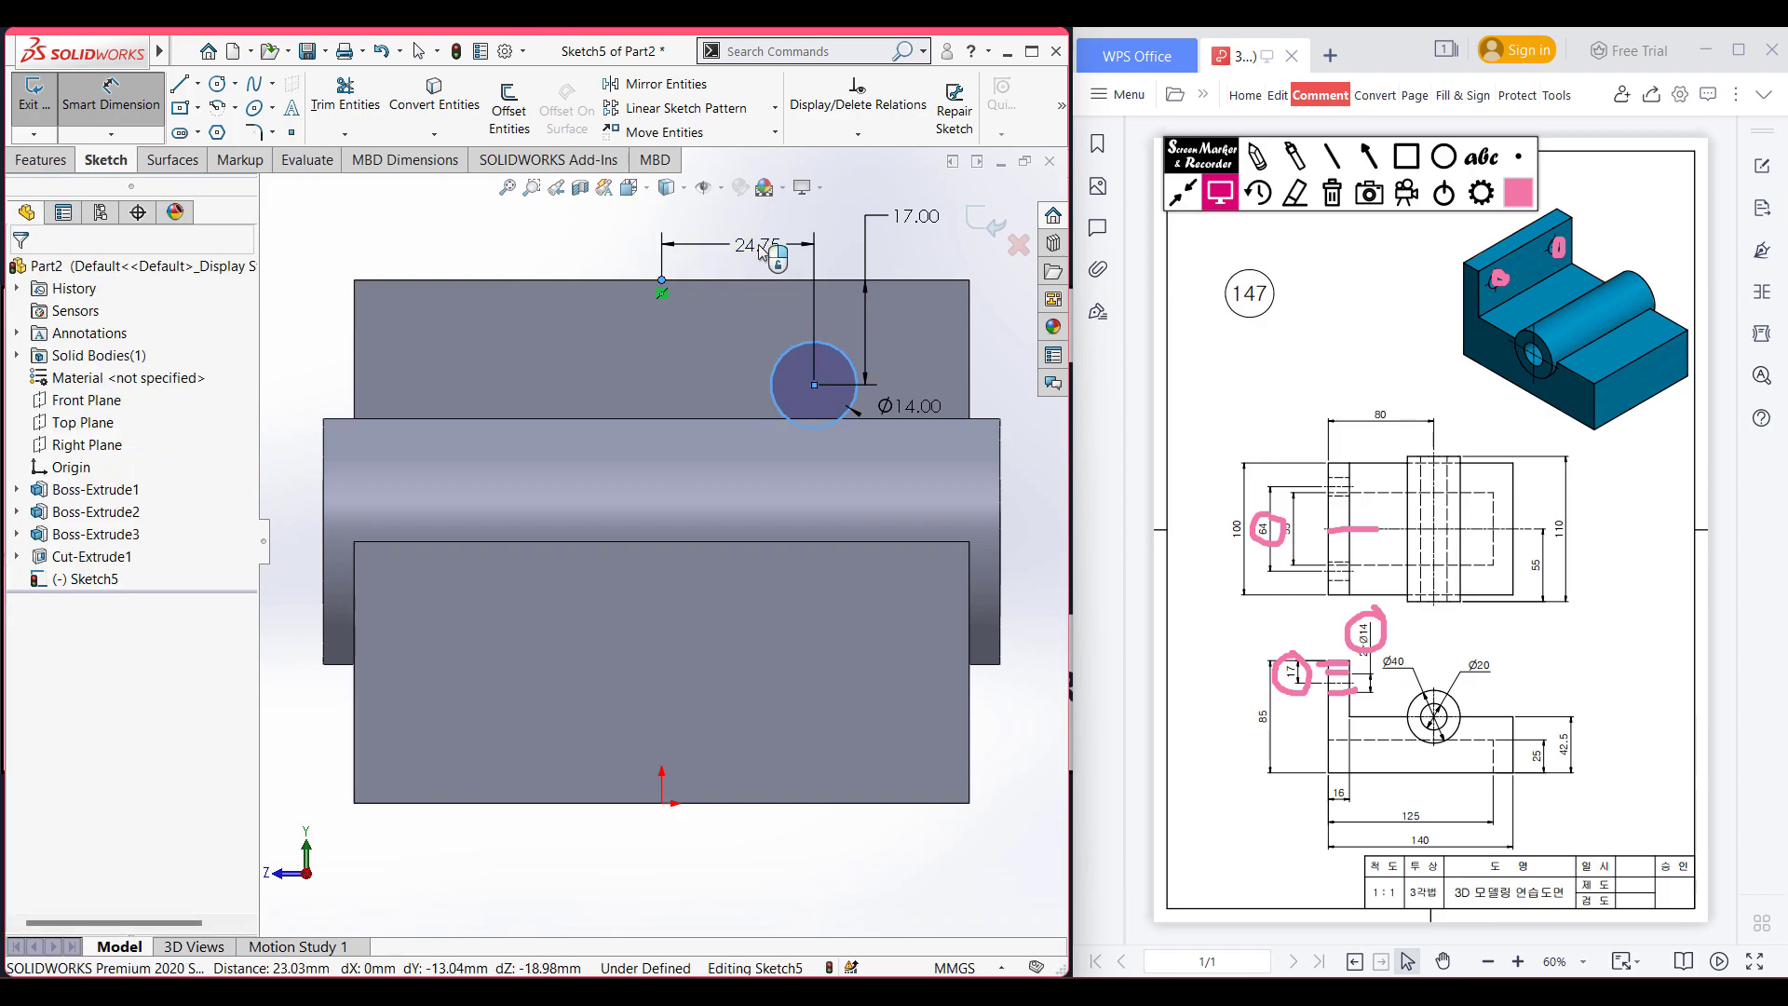
text(64/)
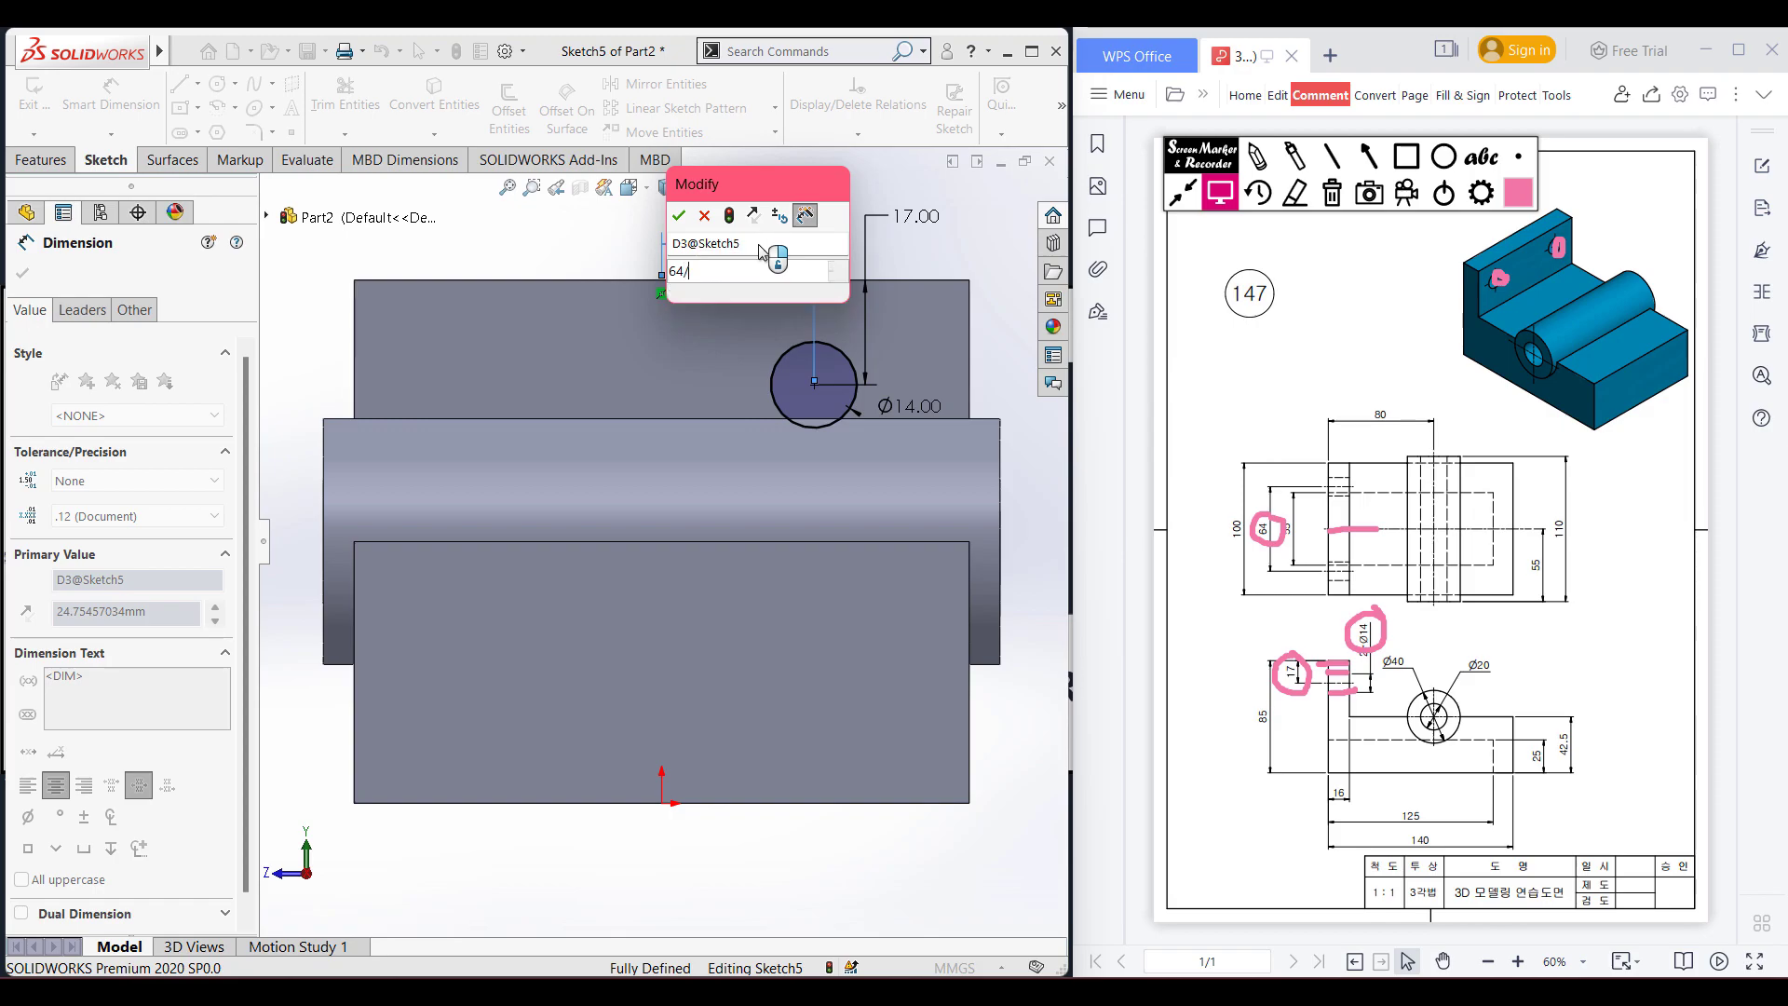
text(2)
key(Return)
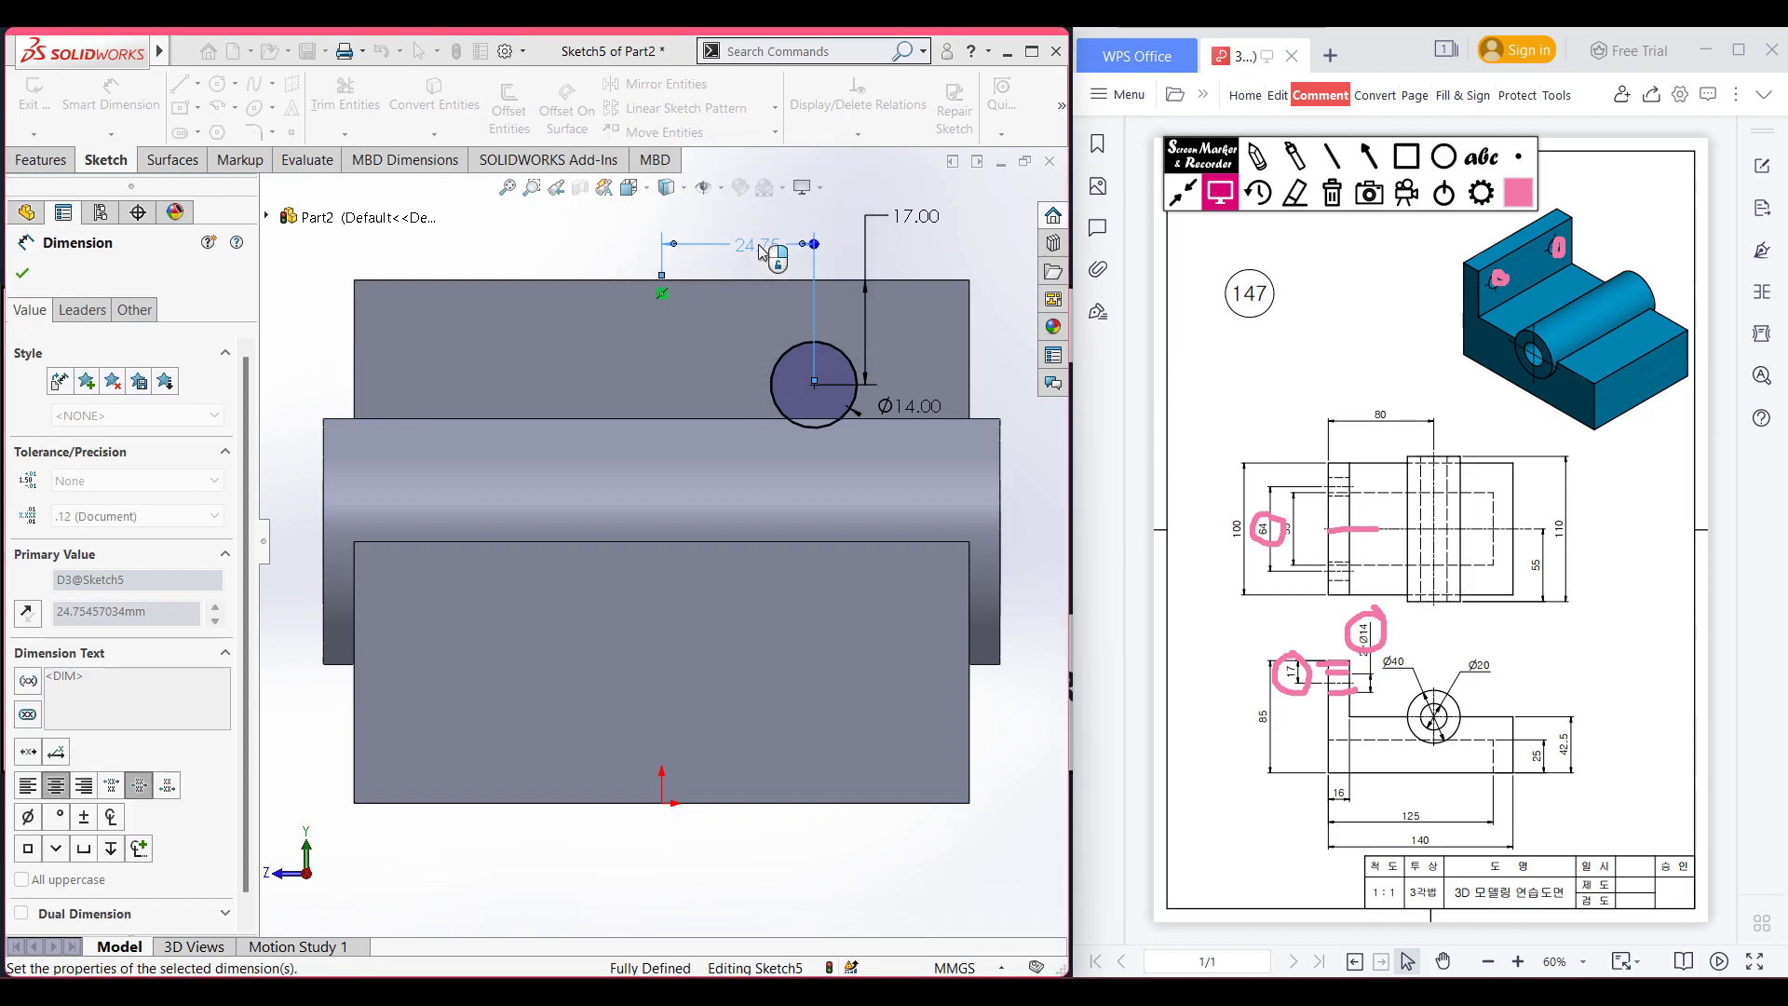
click(24, 274)
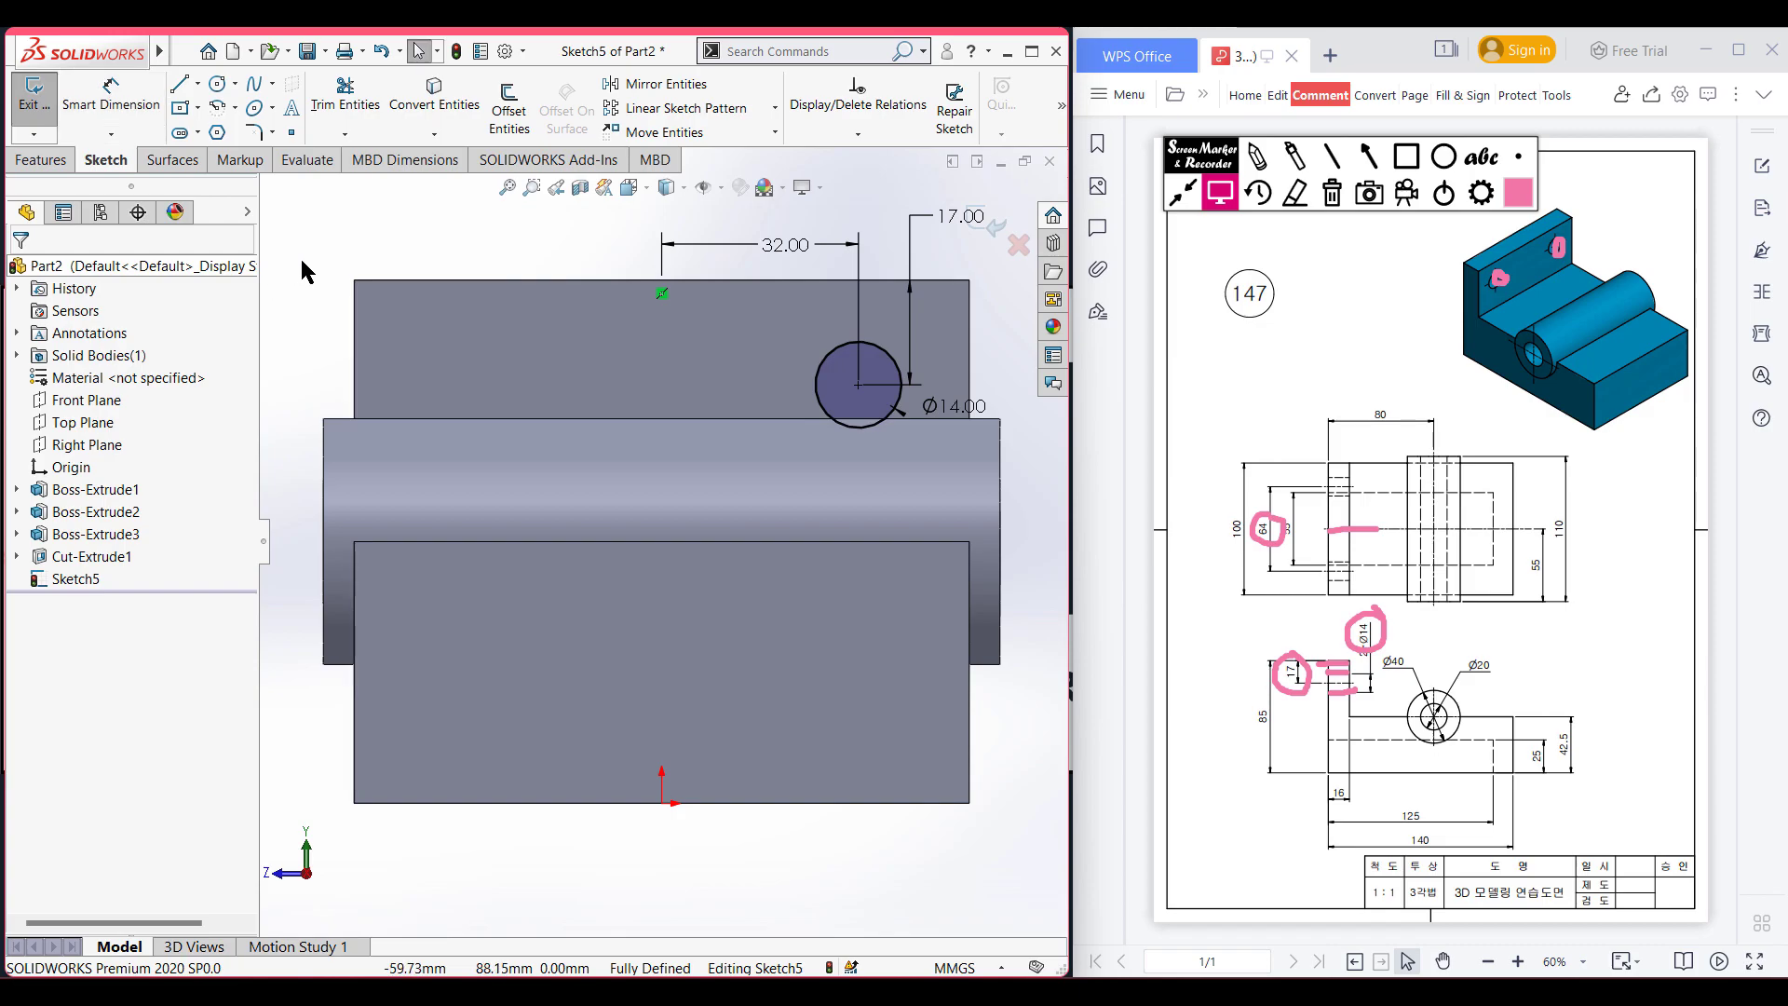
Linear-pattern the 14 mm circle into 2 instances spaced 64 mm along the reversed X-axis, towards the plate's other side.
click(684, 110)
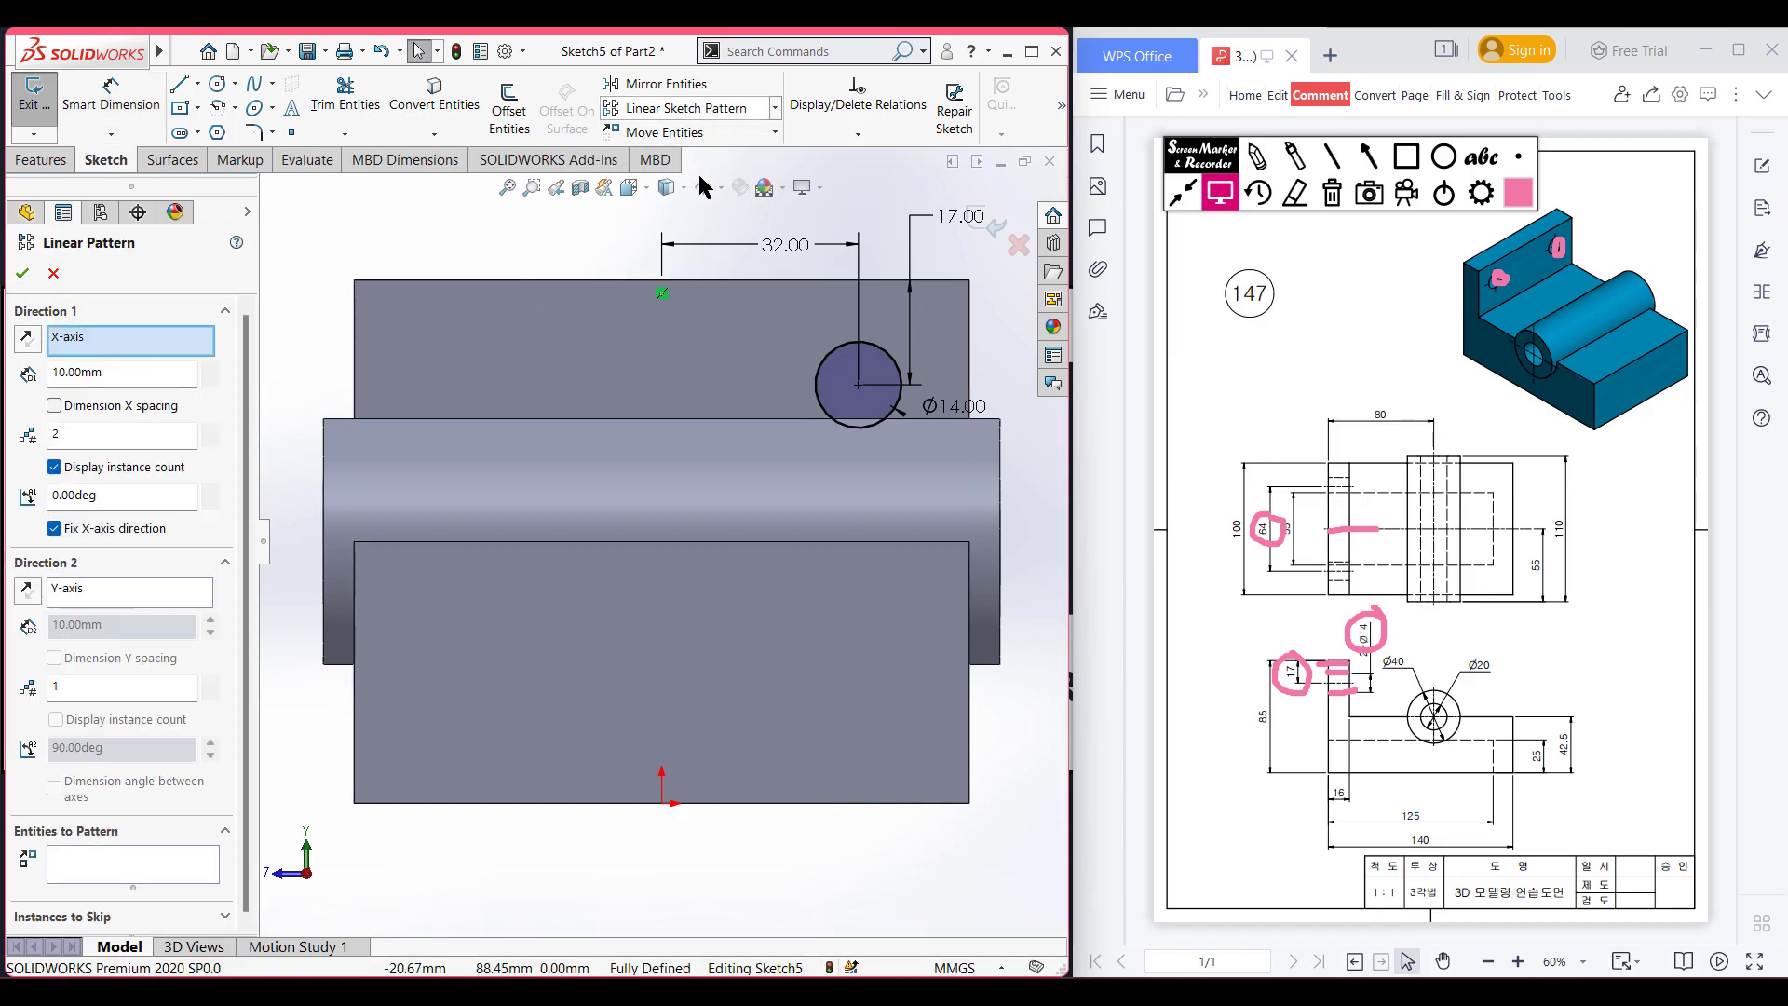
click(814, 369)
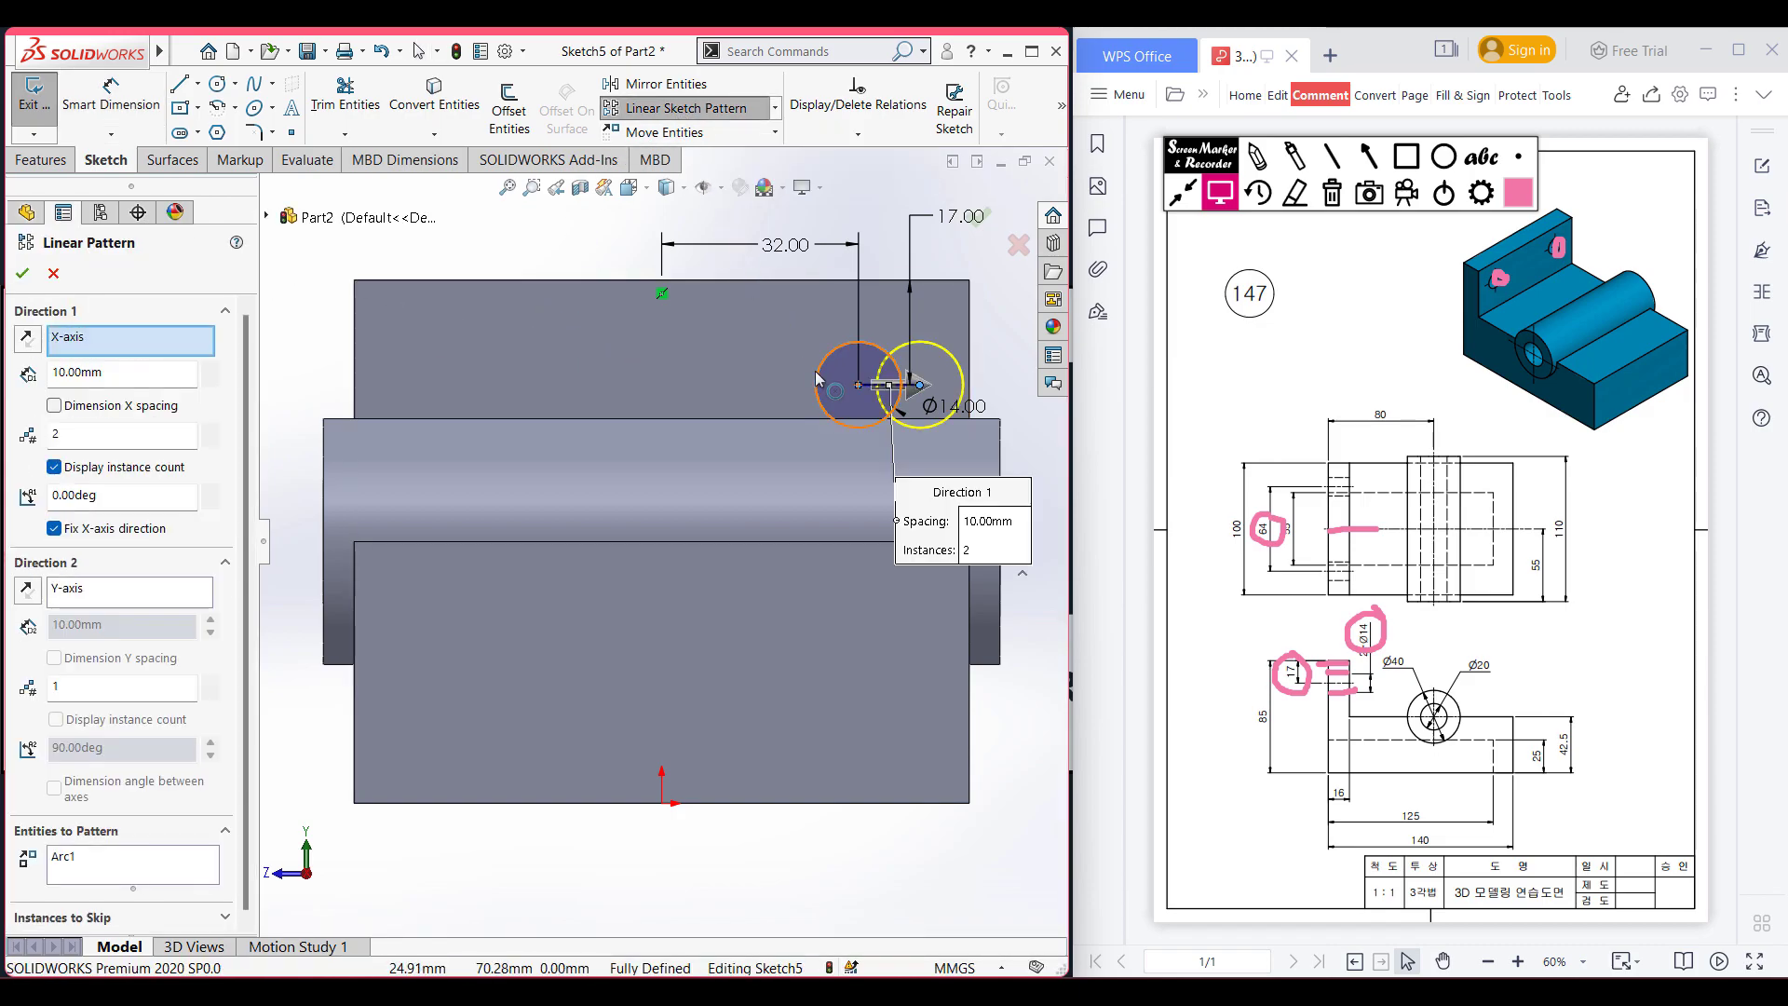
double_click(82, 376)
text(64)
key(Return)
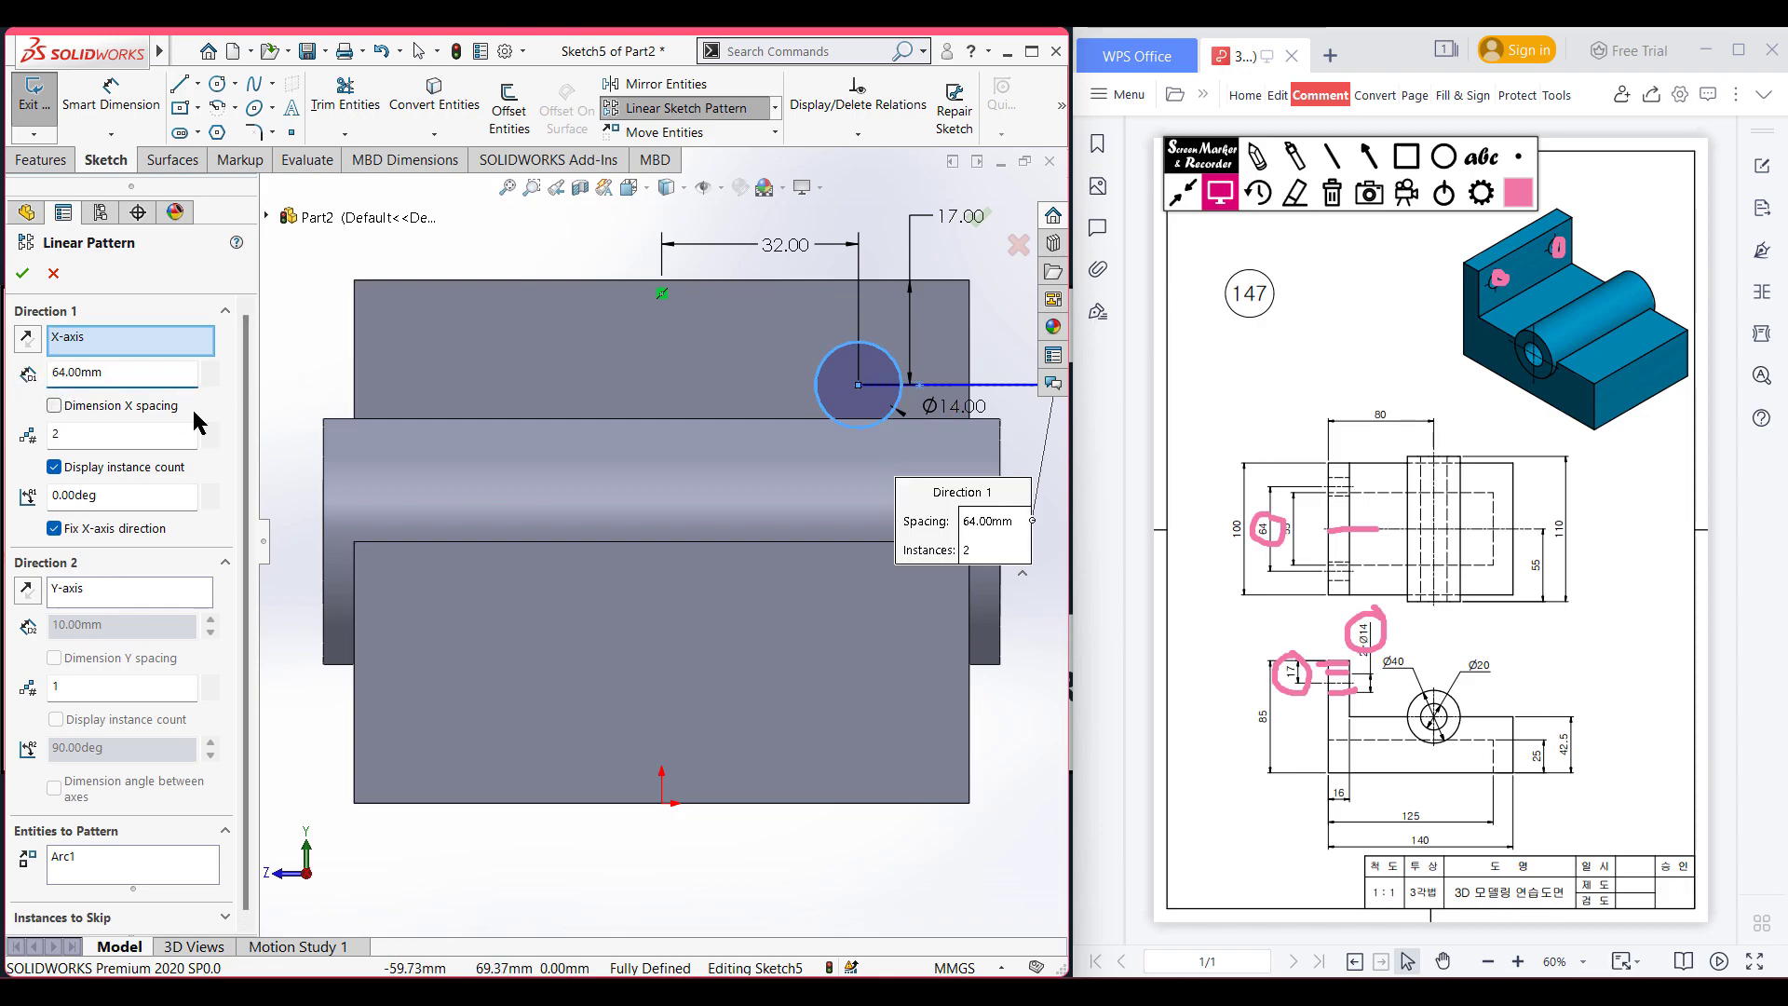
click(27, 337)
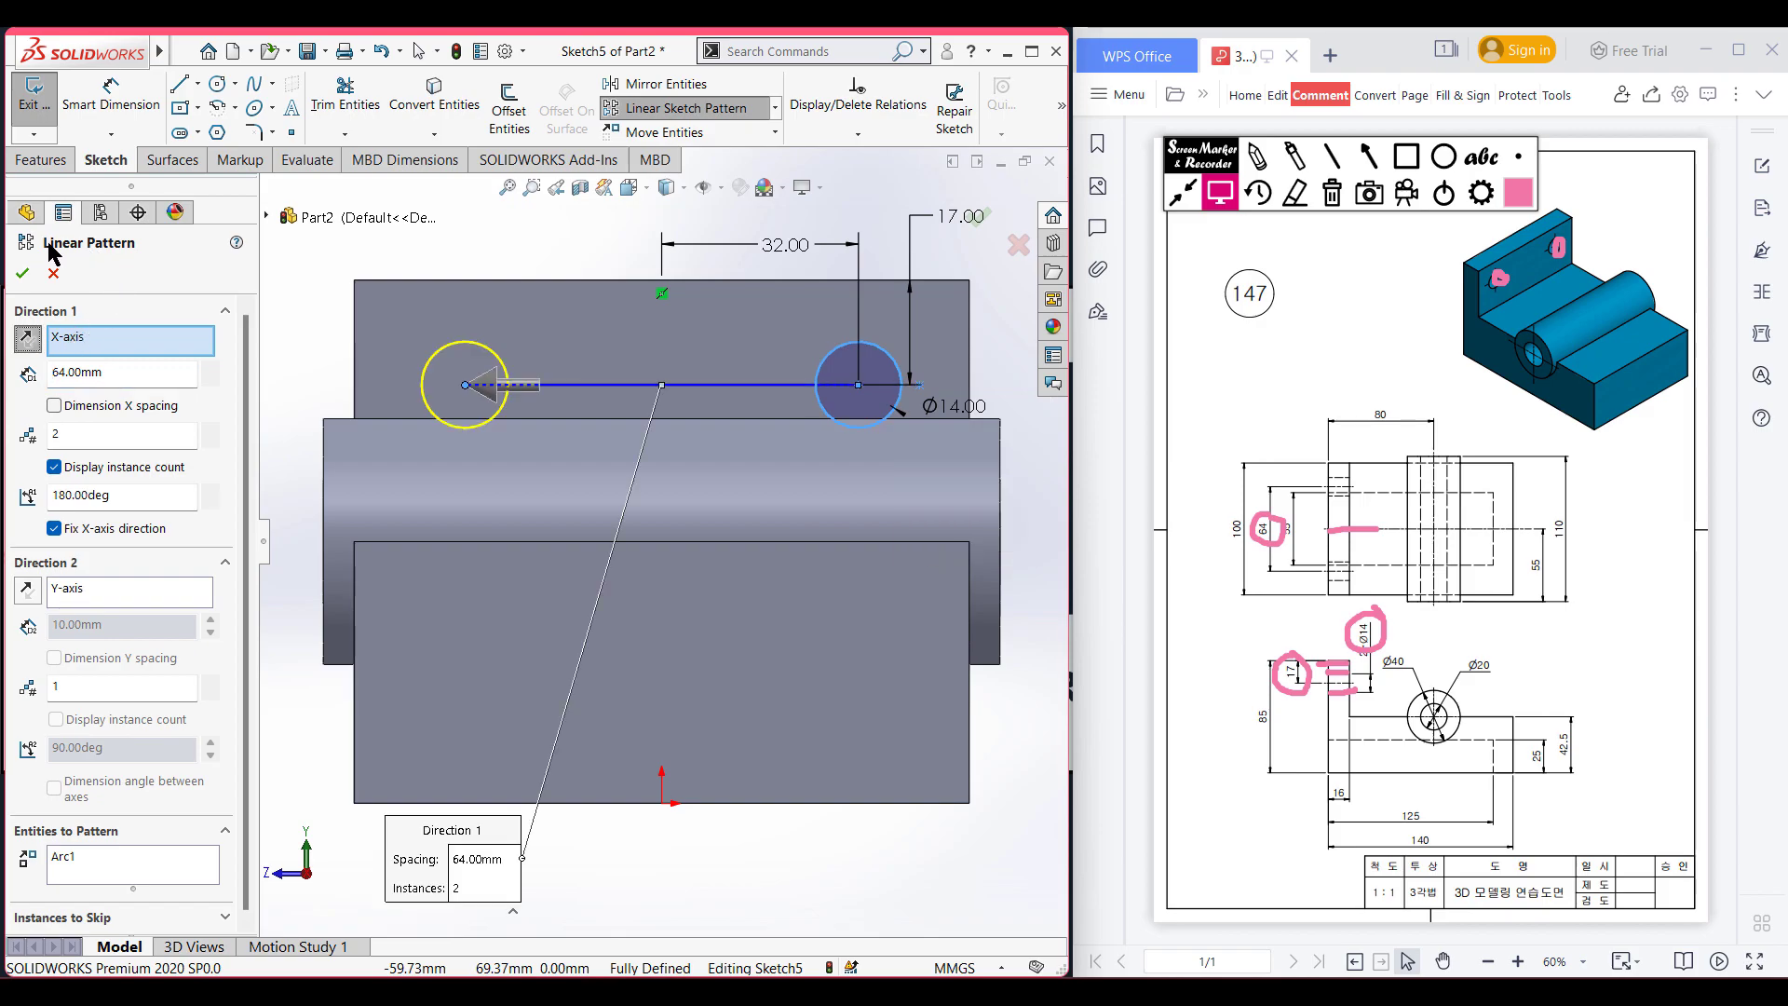
click(22, 273)
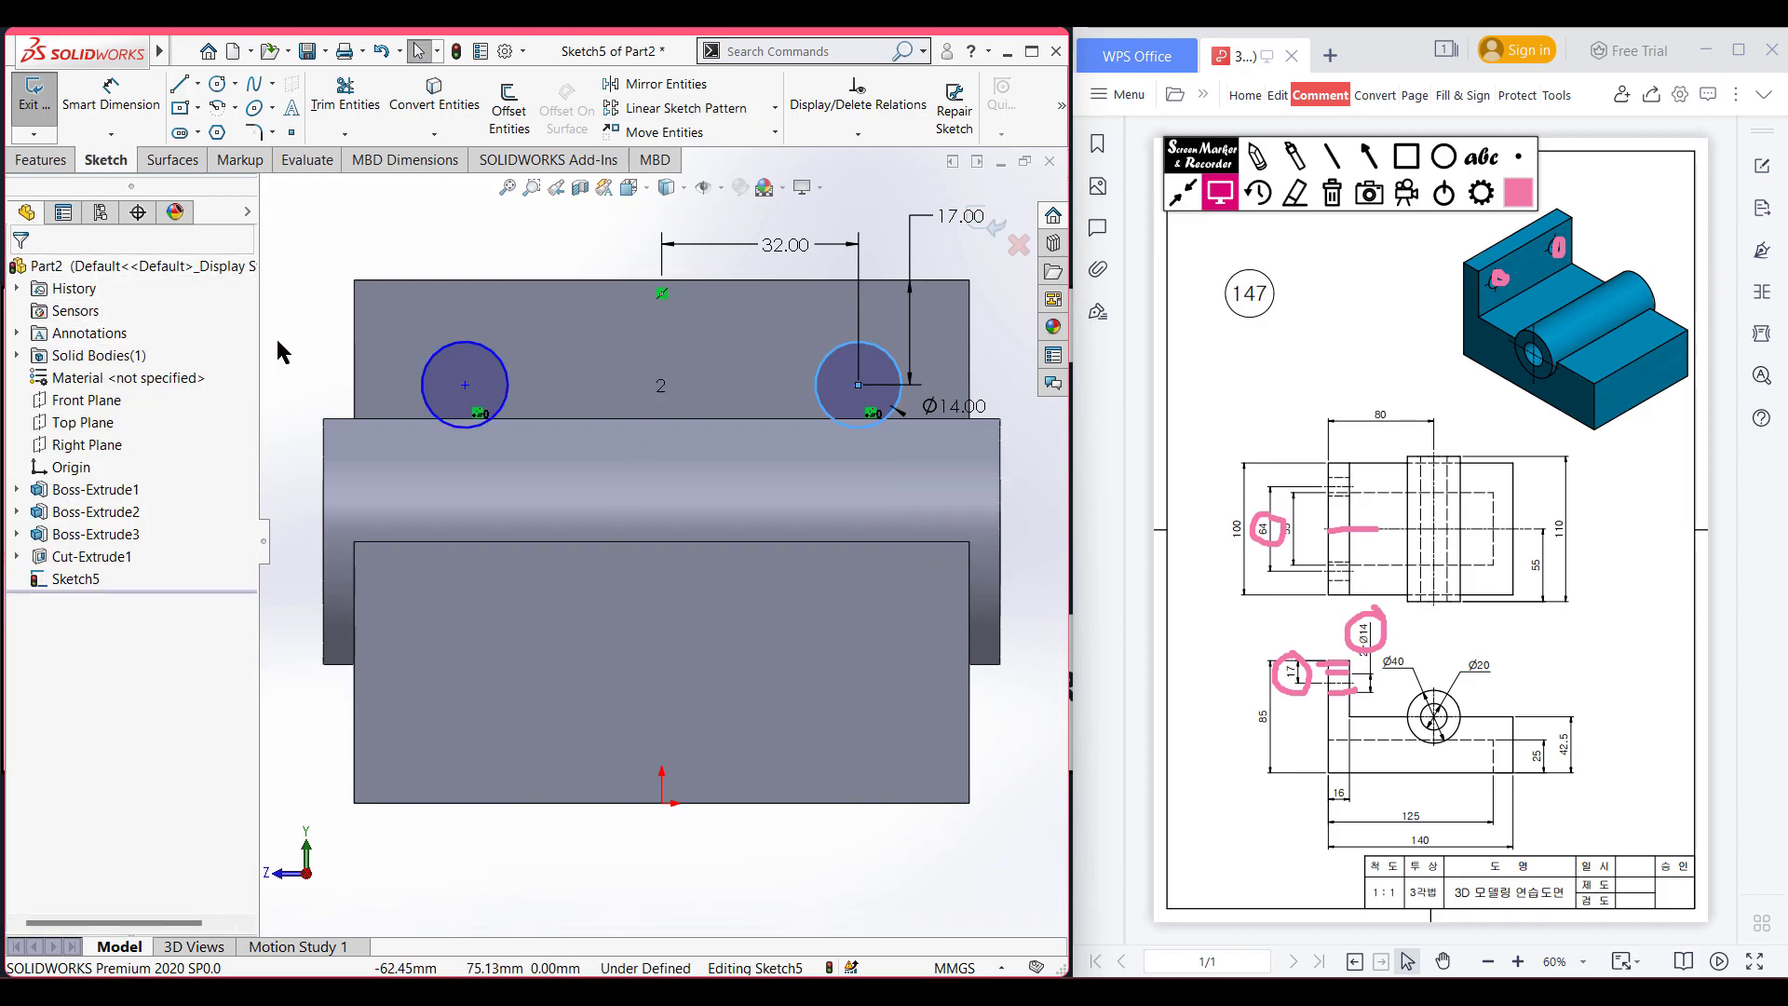
Cut-extrude both 14 mm circles through the upright plate with a blind depth of 110 mm.
key(ctrl+7)
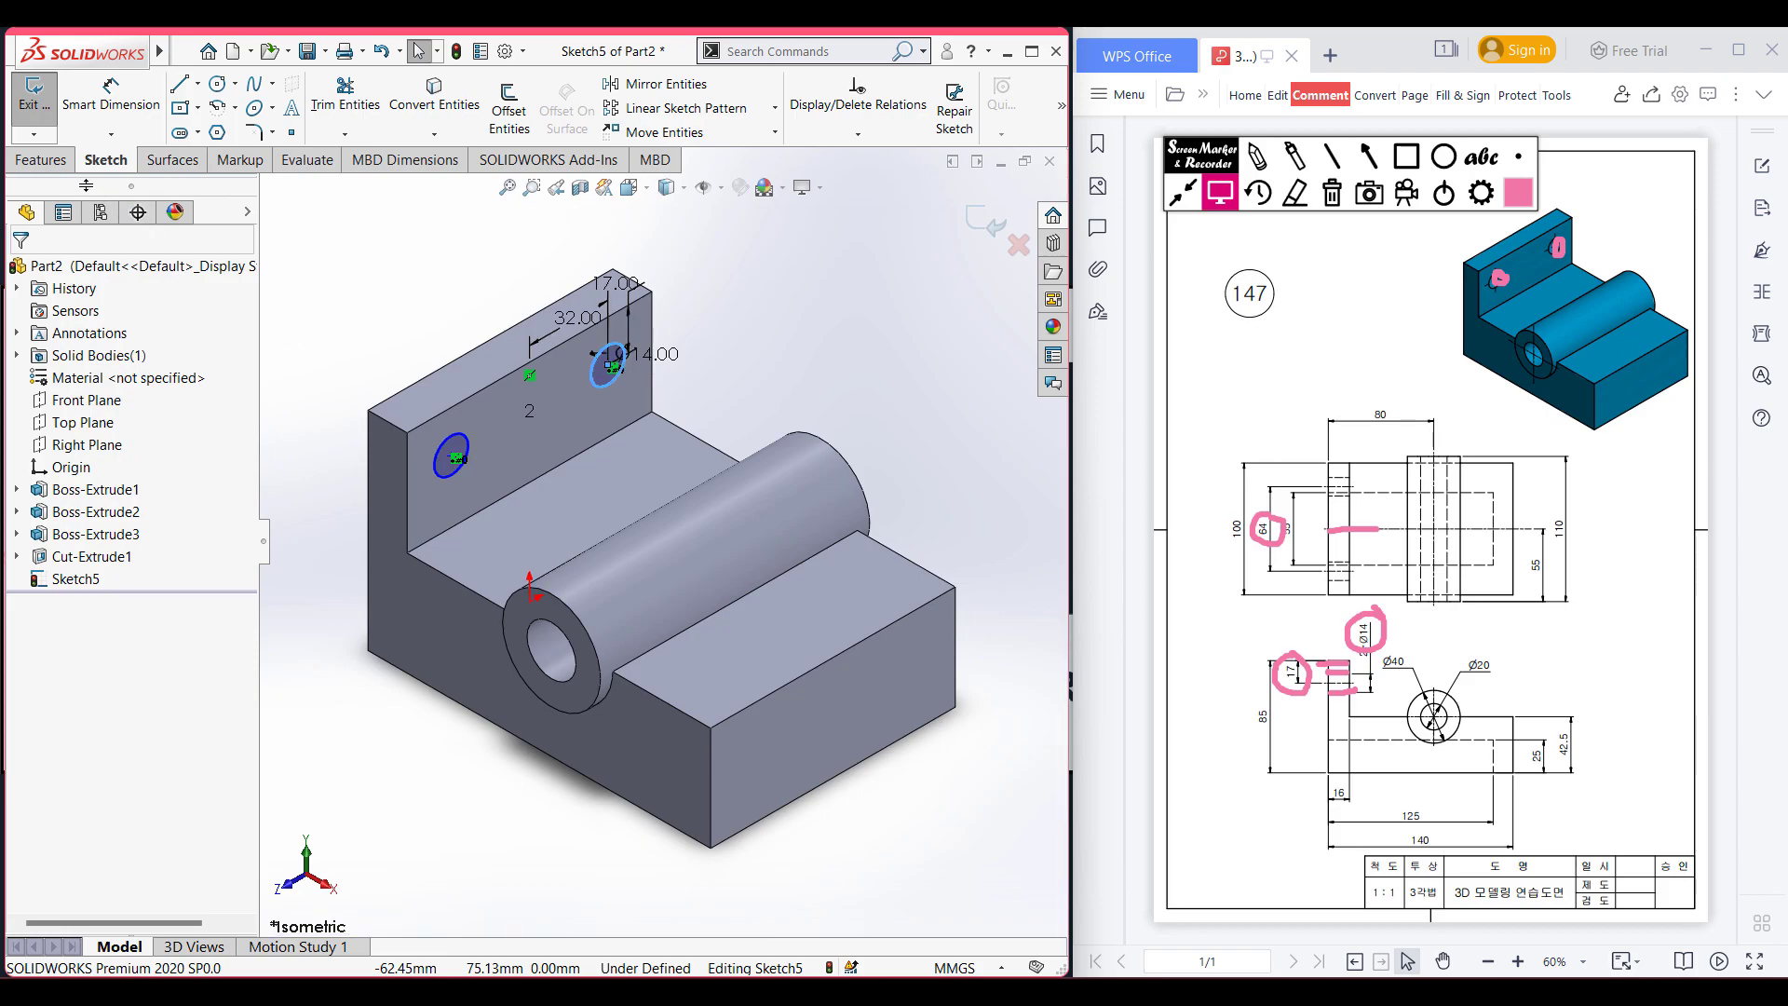
click(41, 160)
click(327, 107)
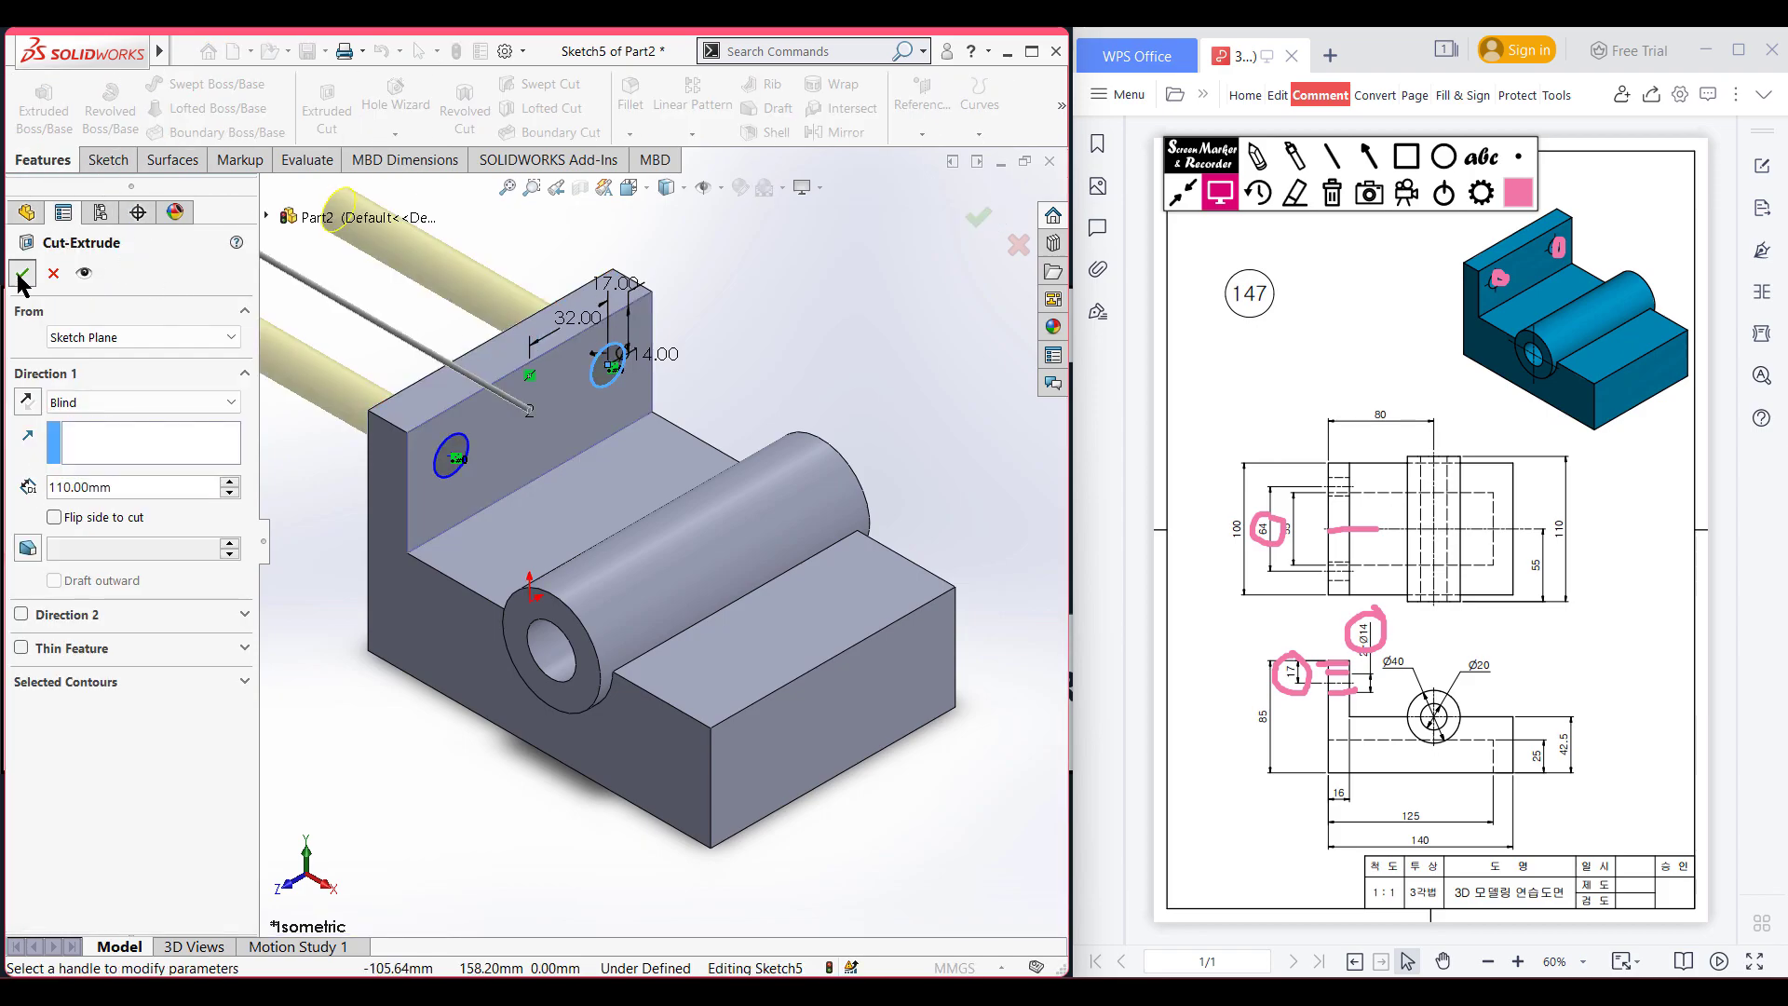
key(Return)
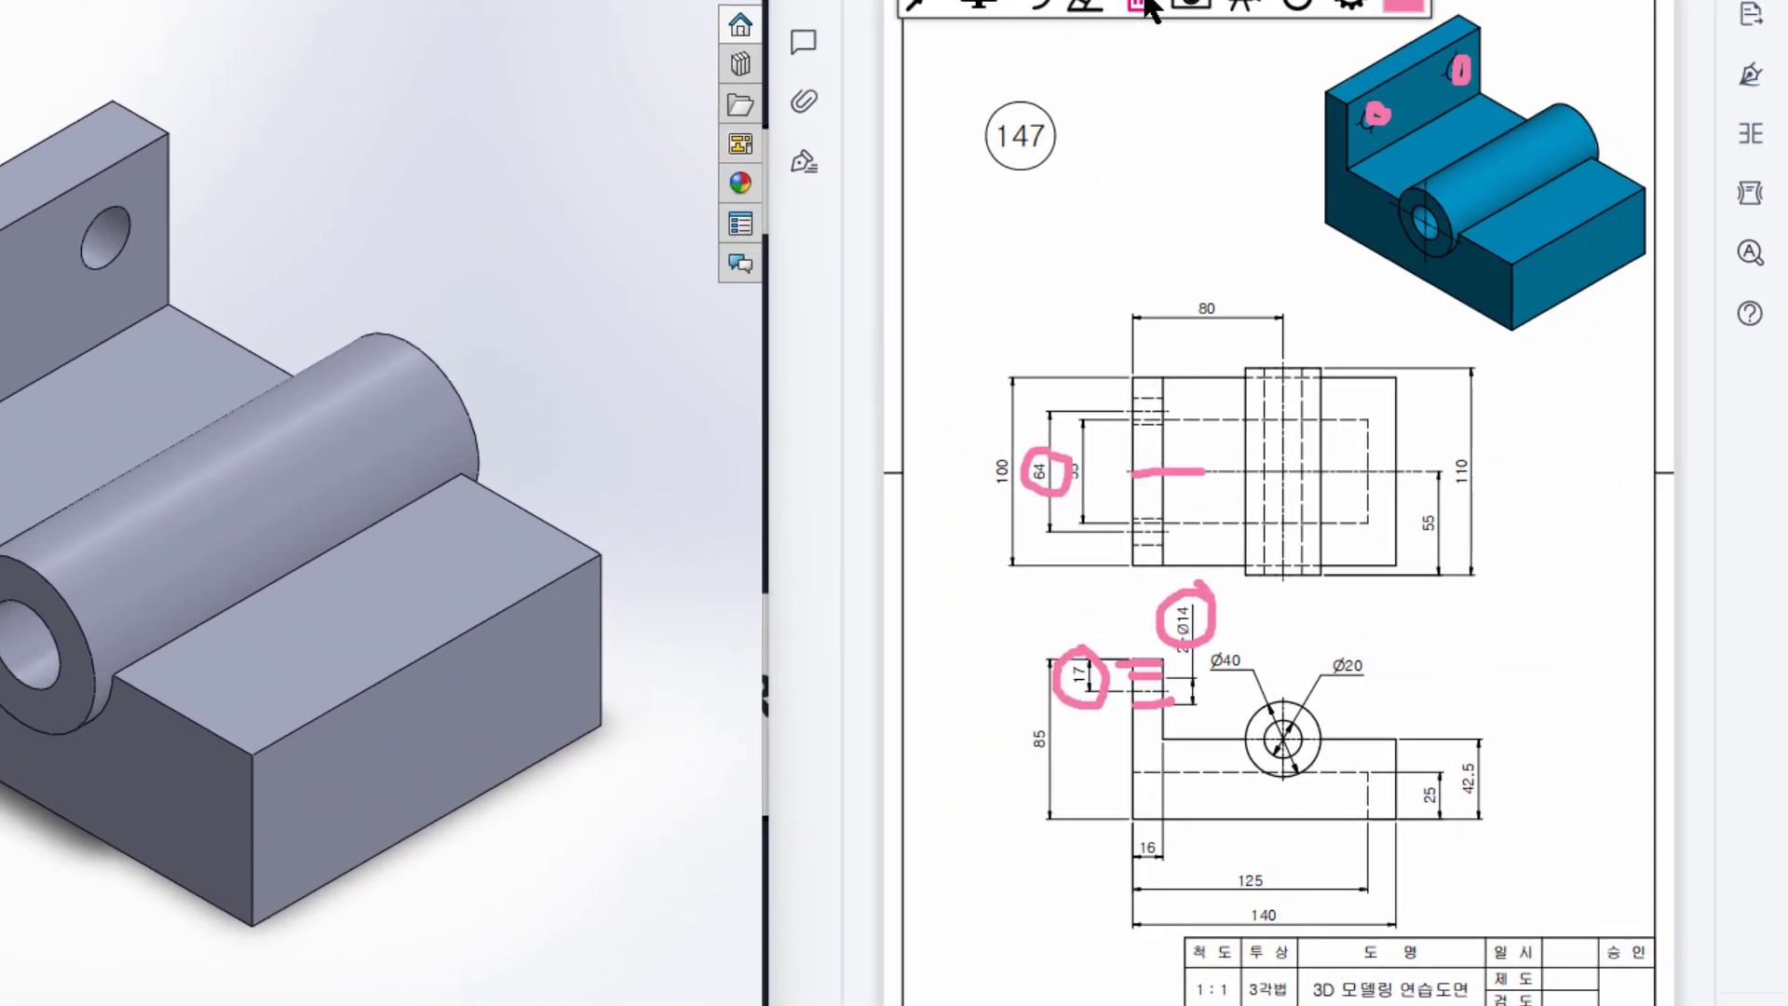
Replace the drawing's old marks with marks on the base's hidden pocket and its 25, 125 and 55 dimensions, then clear them.
click(1332, 194)
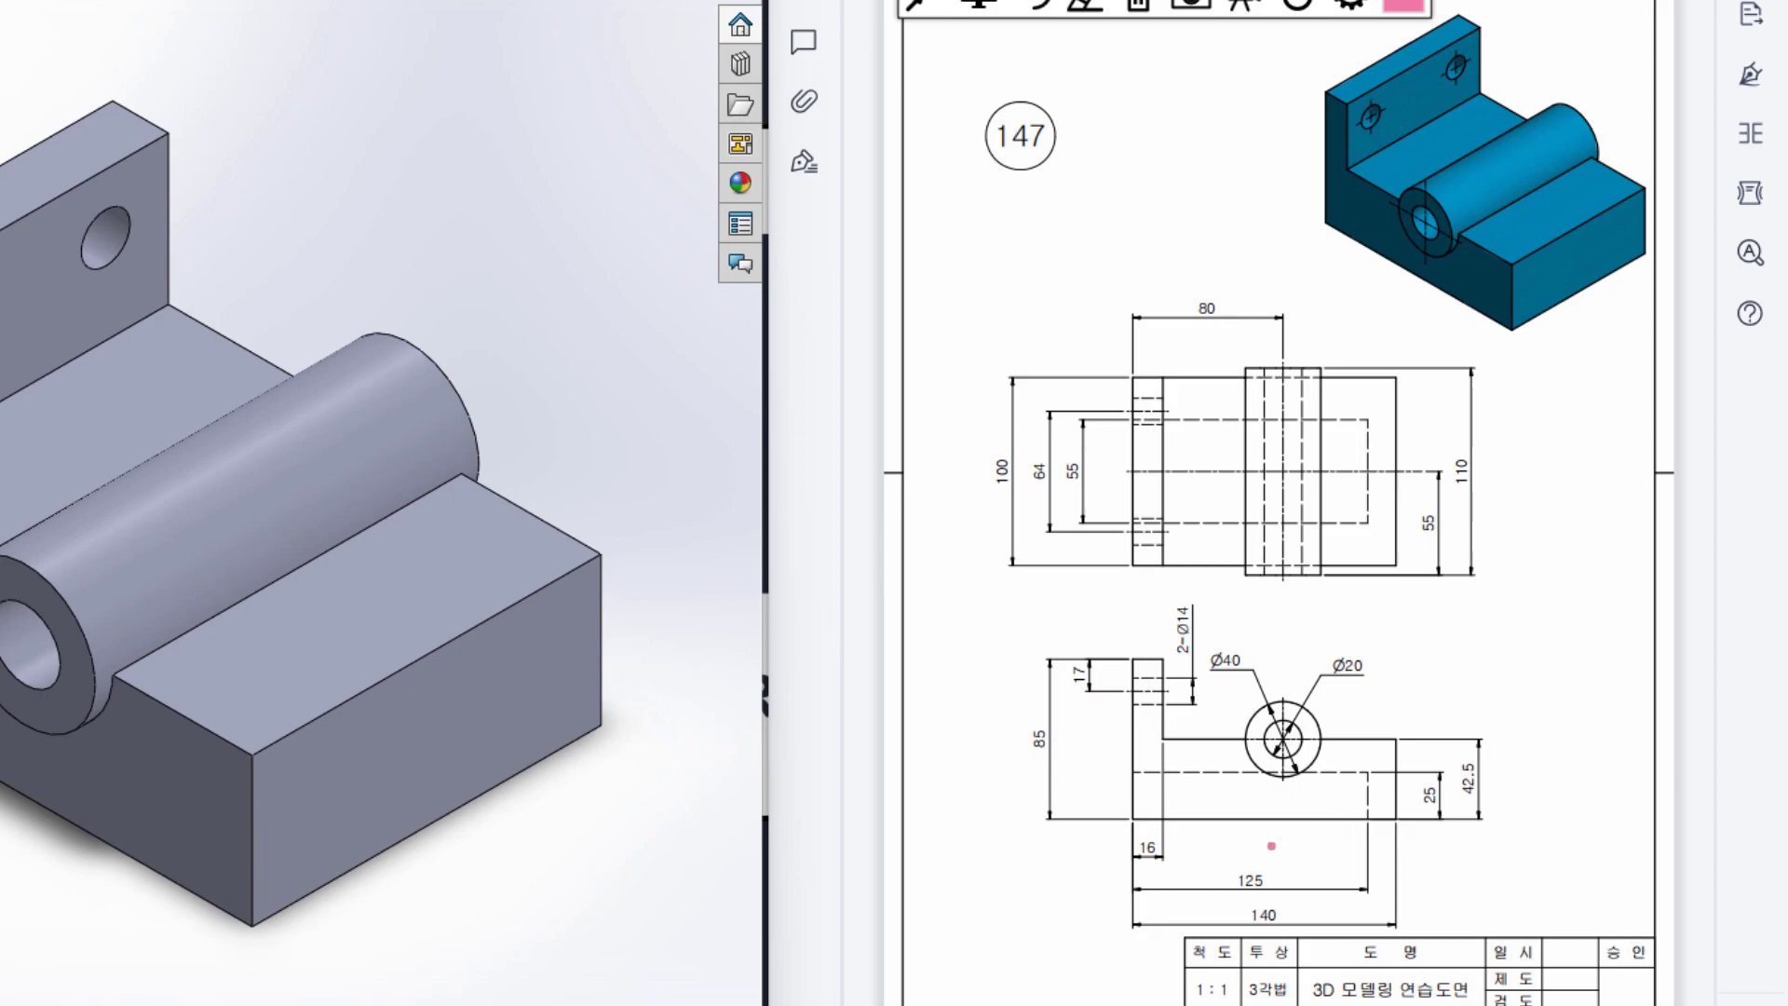
mouse_move(1137, 773)
mouse_down()
mouse_move(1366, 765)
mouse_move(1370, 808)
mouse_move(1129, 826)
mouse_up()
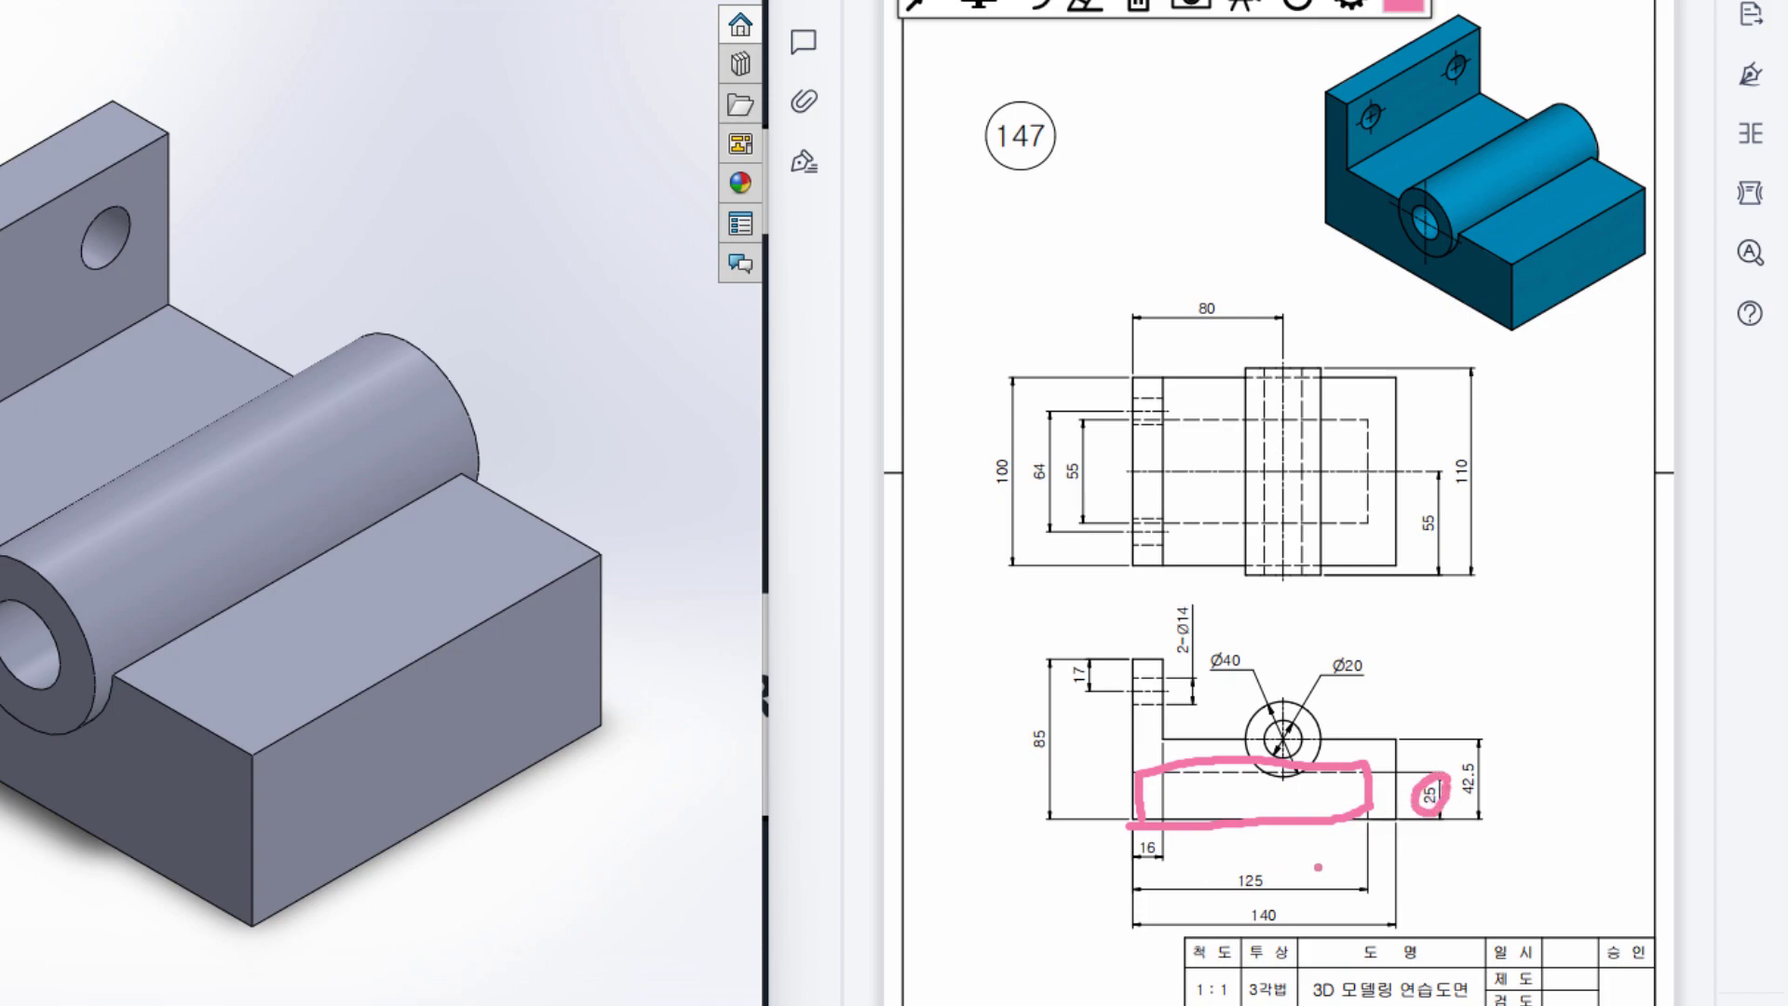
mouse_move(1280, 868)
mouse_down()
mouse_move(1215, 892)
mouse_move(1286, 859)
mouse_up()
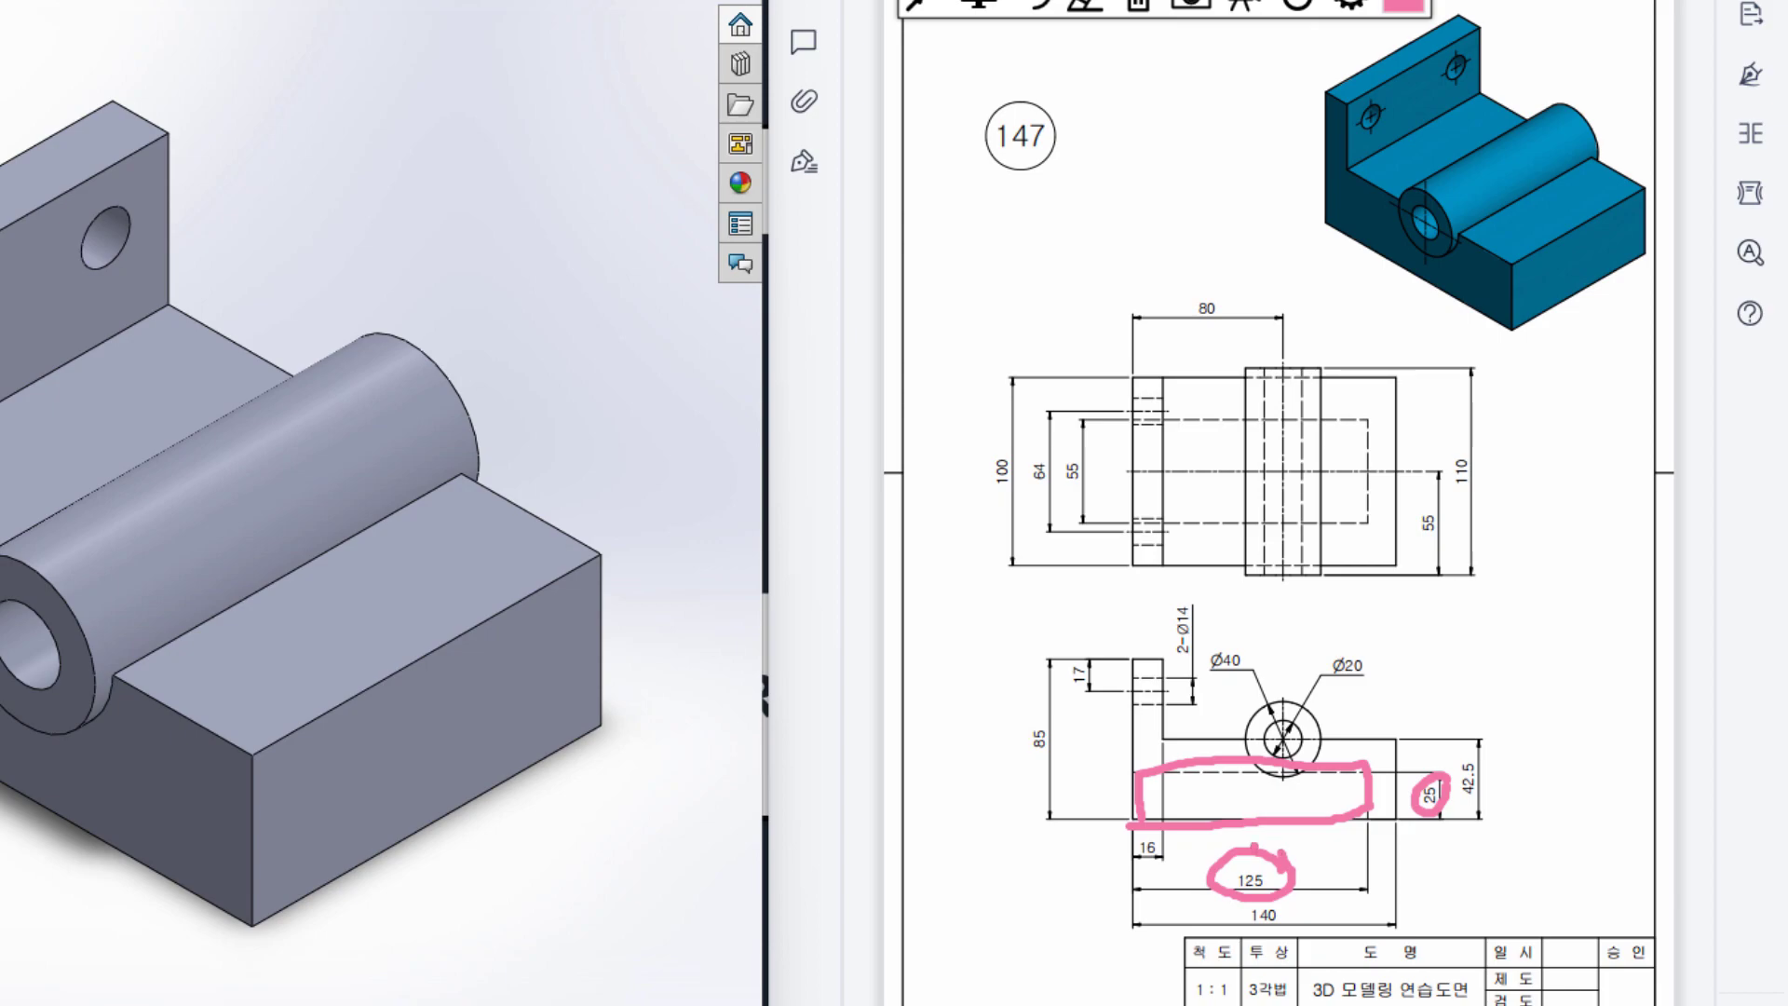
mouse_move(1099, 462)
mouse_down()
mouse_move(1032, 477)
mouse_move(1101, 468)
mouse_up()
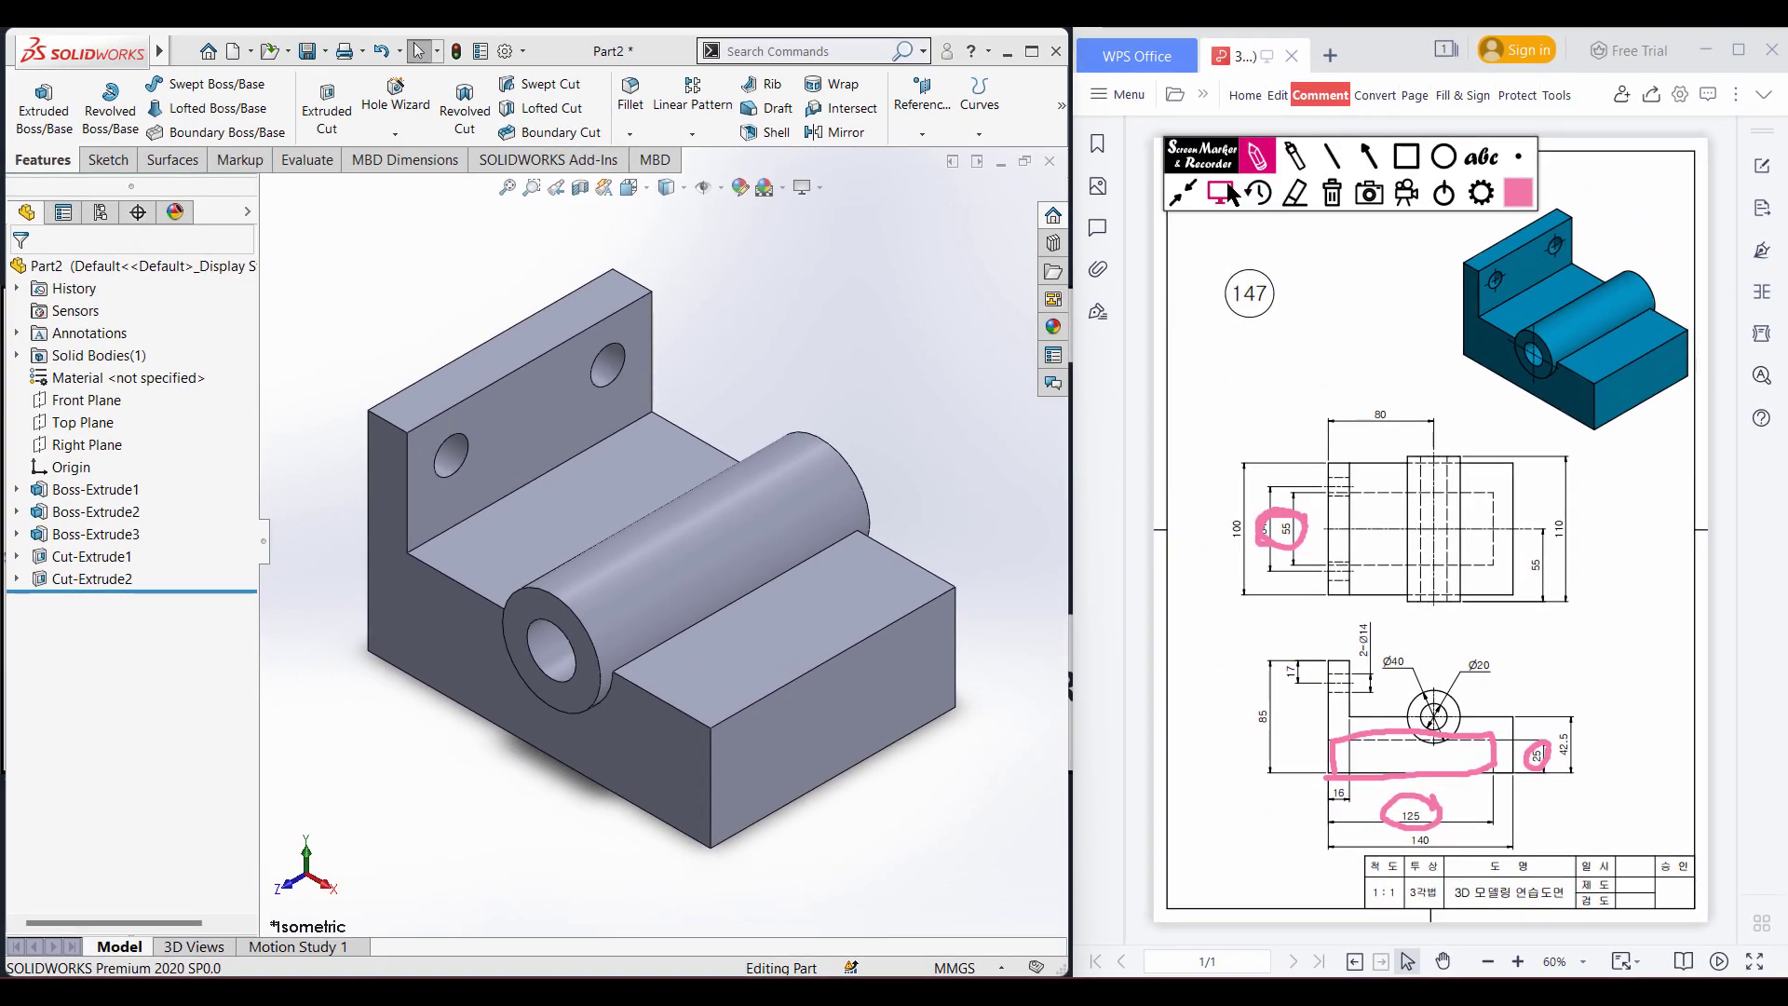
click(1220, 193)
click(1331, 193)
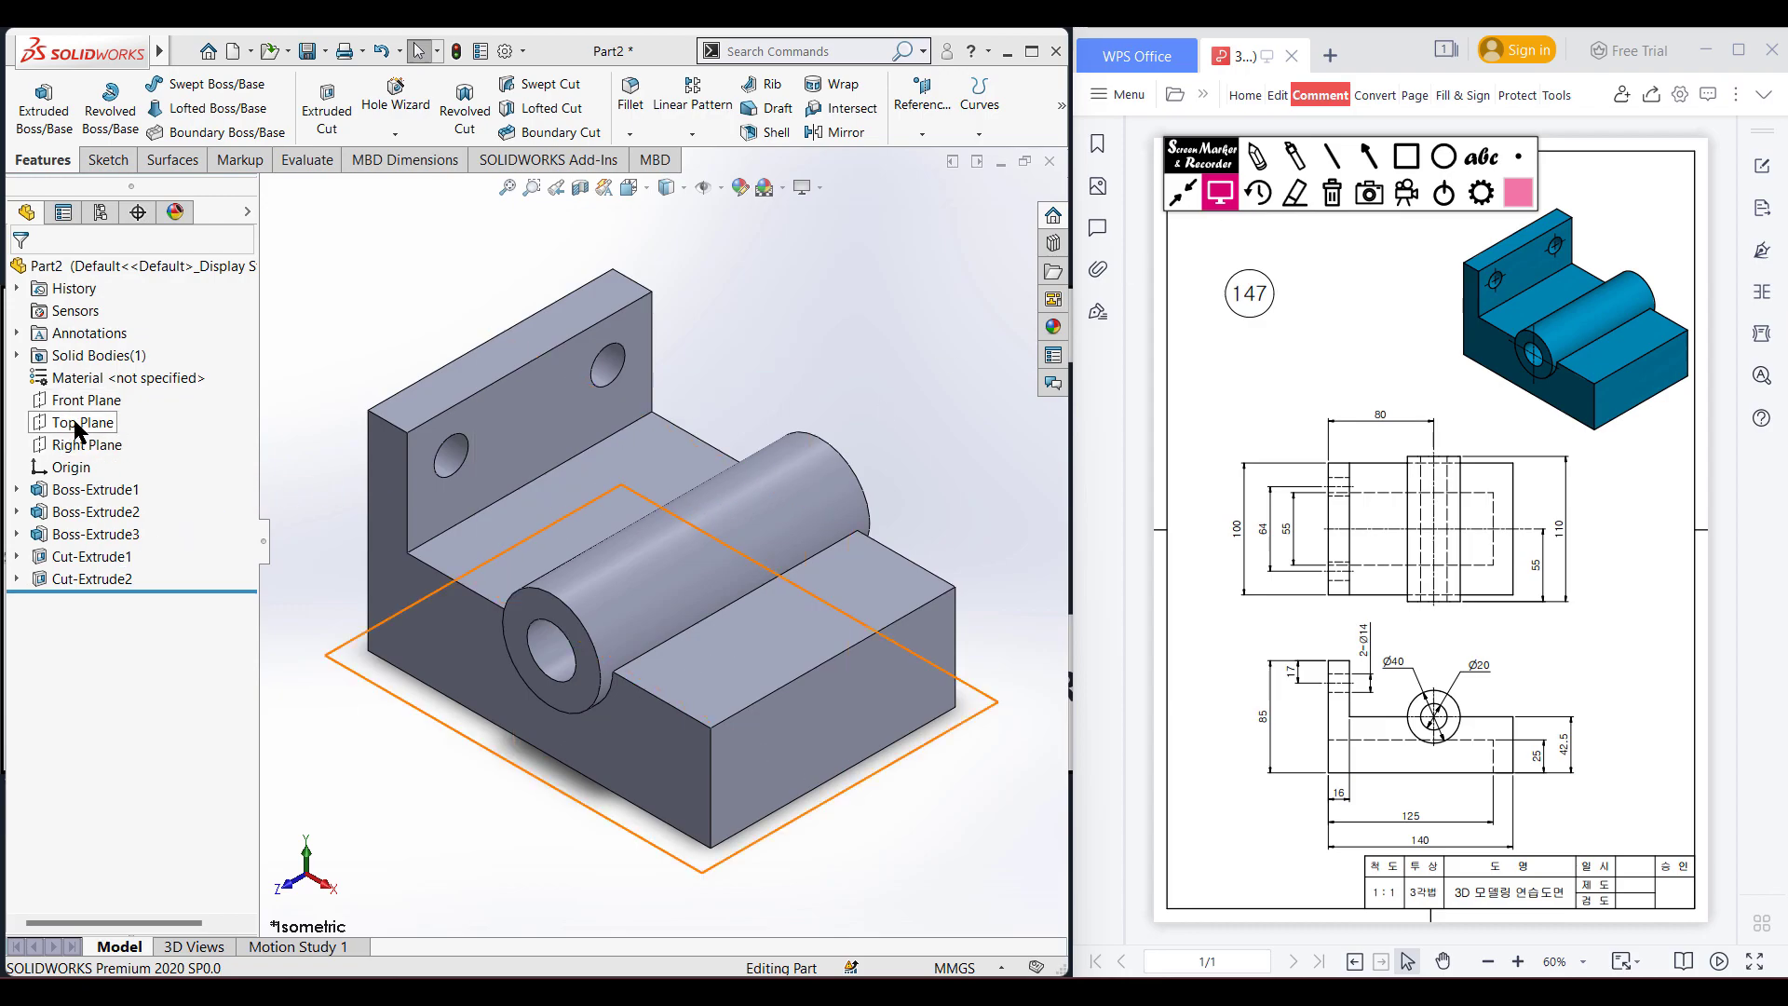
Sketch a corner rectangle on the Front Plane from the base's lower corner below the upright plate, 125 mm long and 25 mm high.
right_click(77, 400)
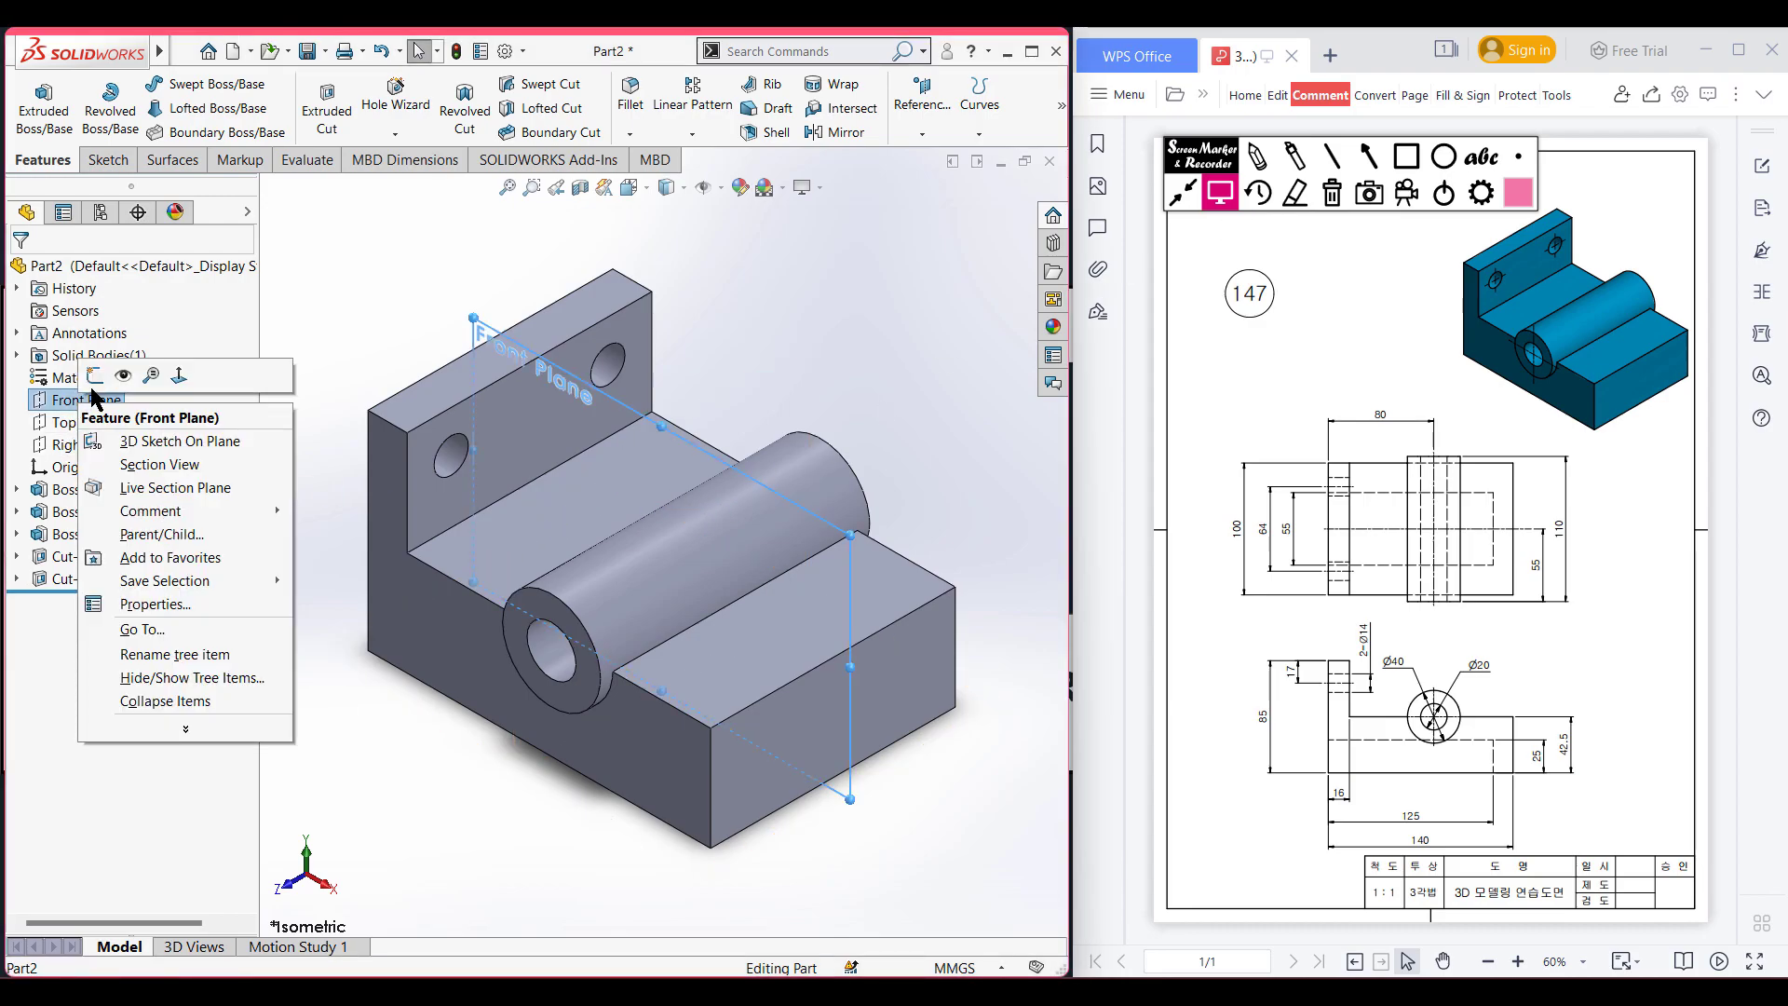
click(94, 375)
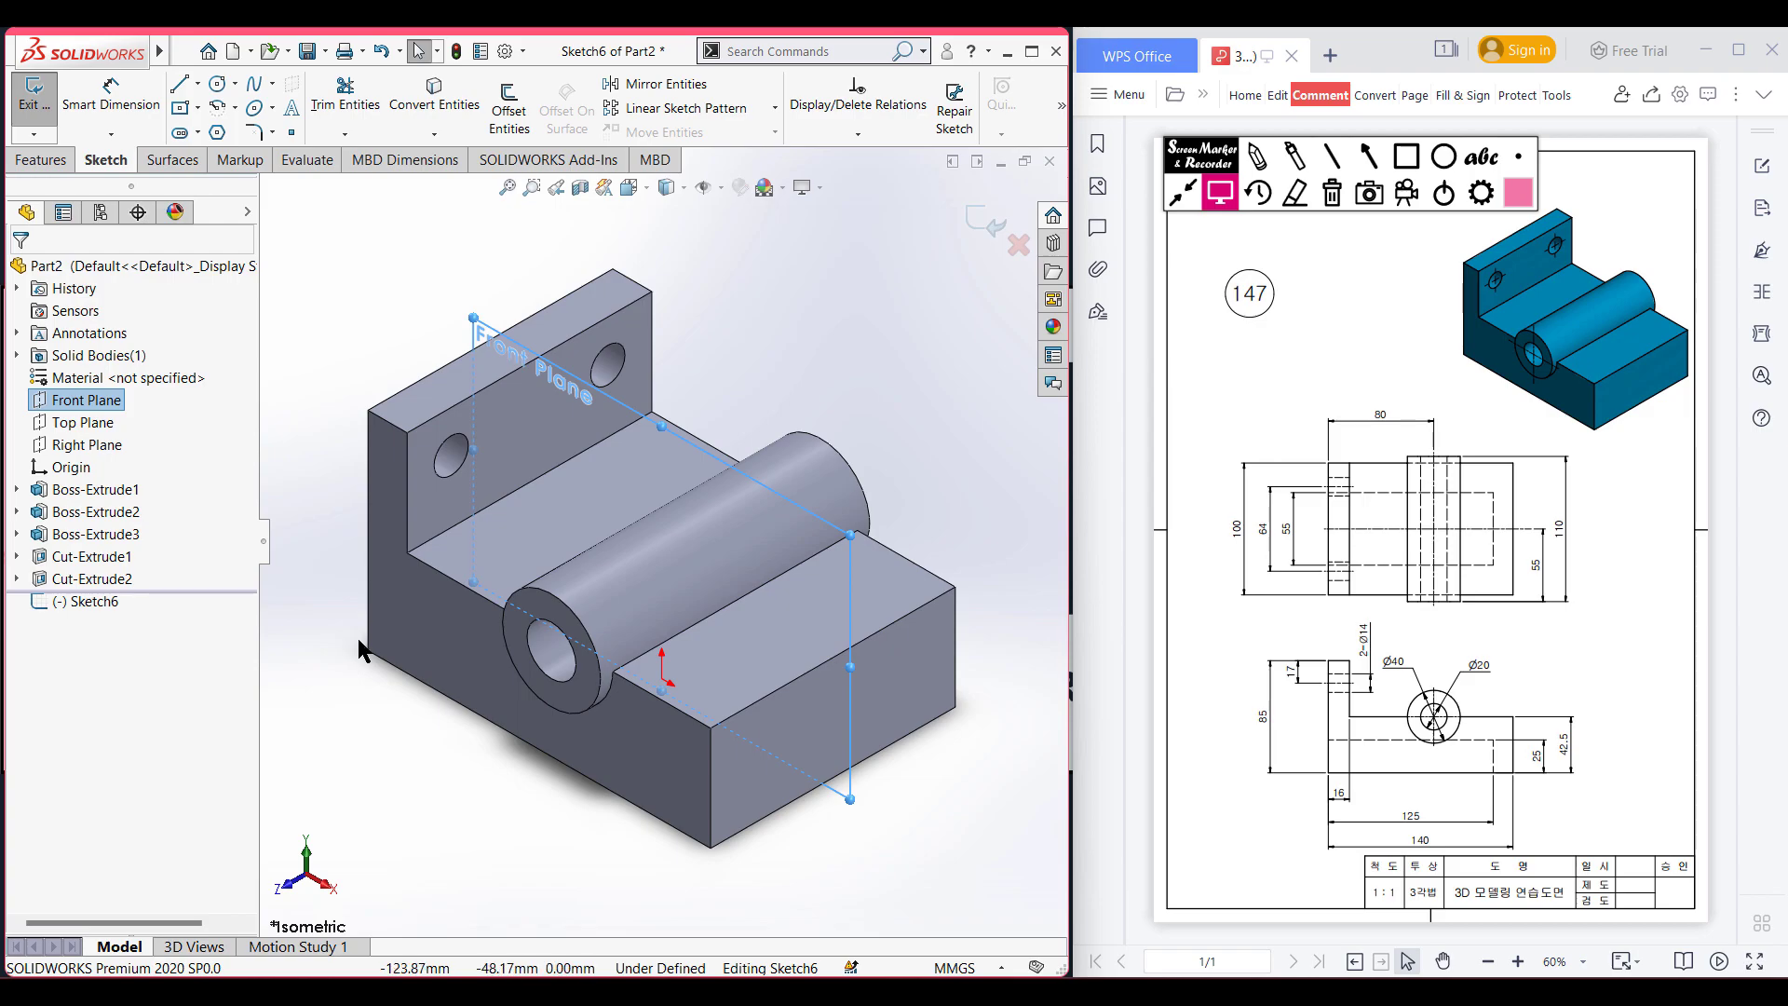
key(ctrl+8)
scroll(383, 658, up, 2)
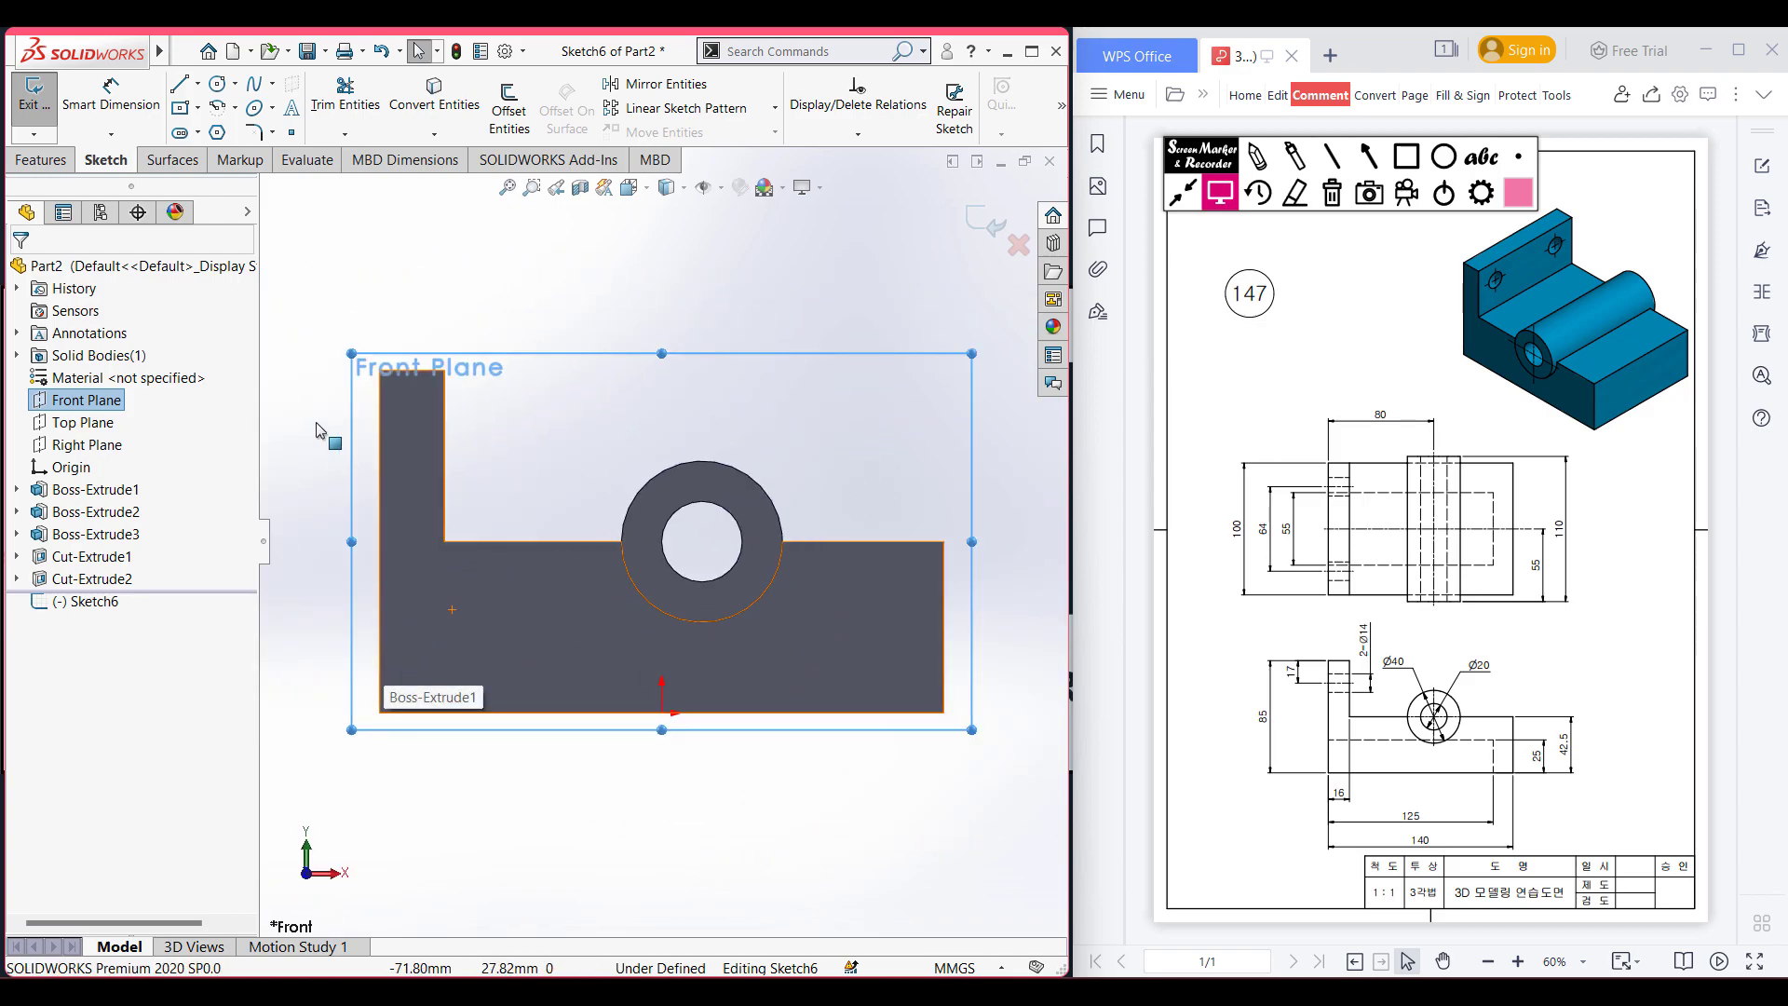
click(198, 108)
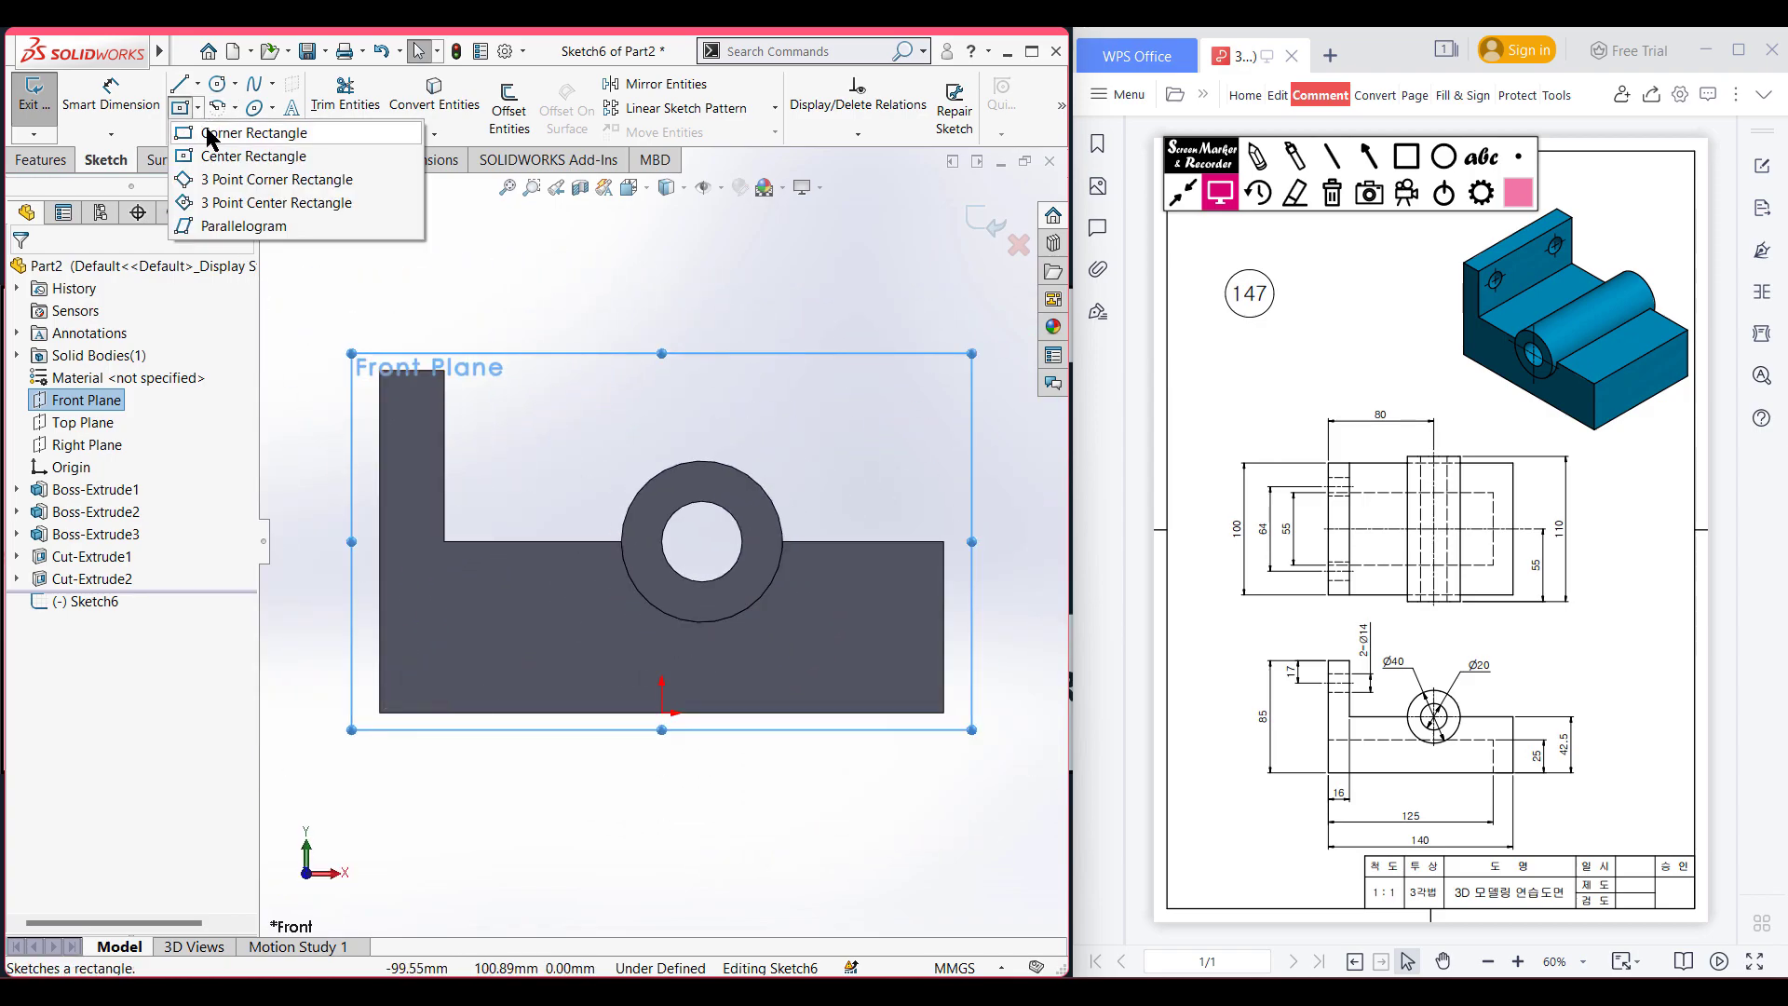
click(210, 134)
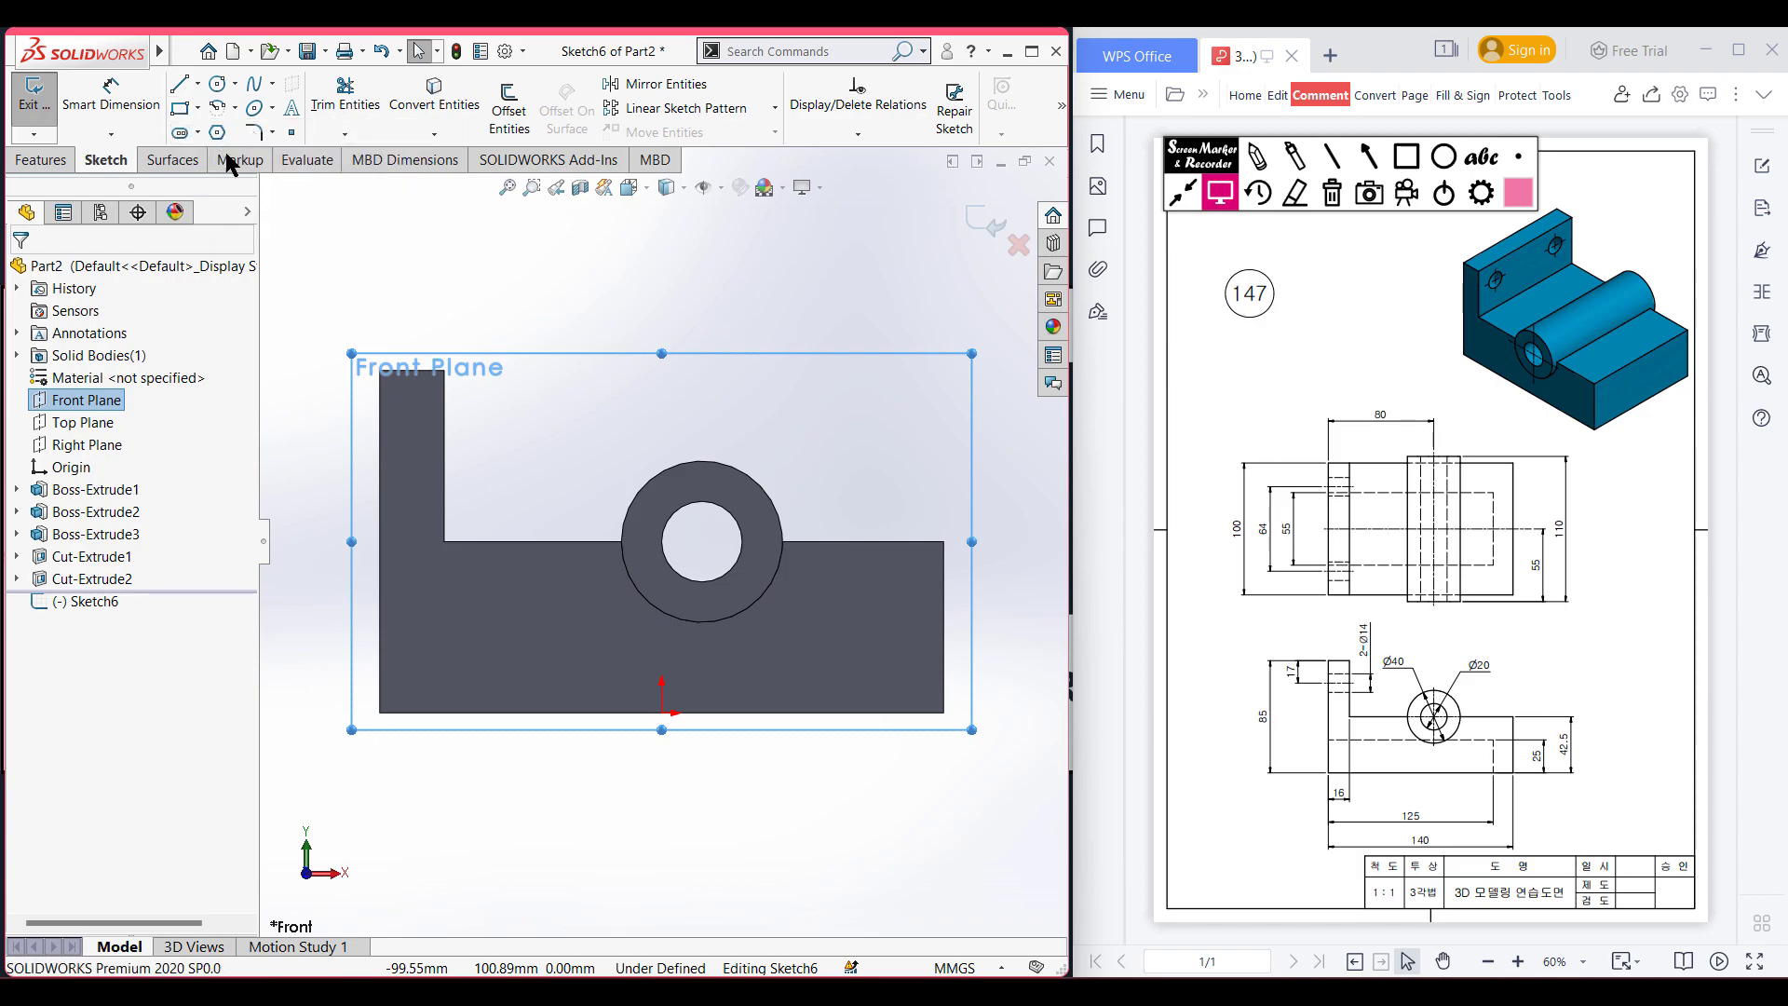
click(380, 713)
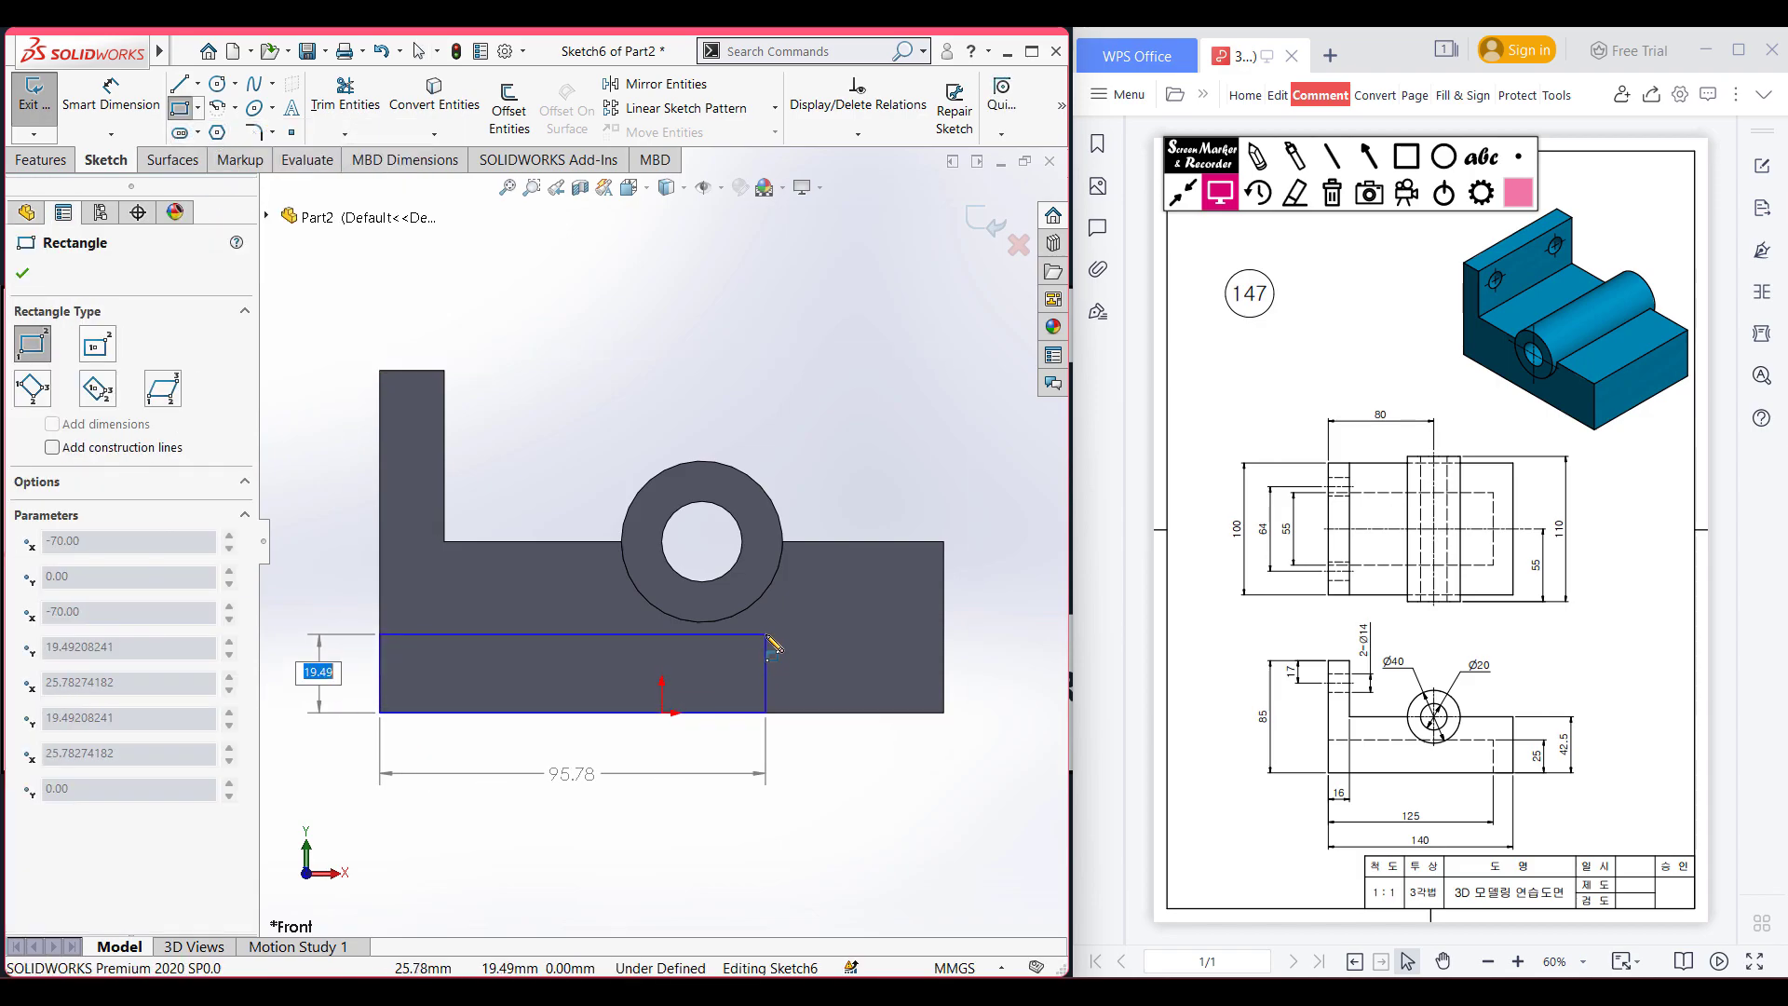
text(25)
key(Tab)
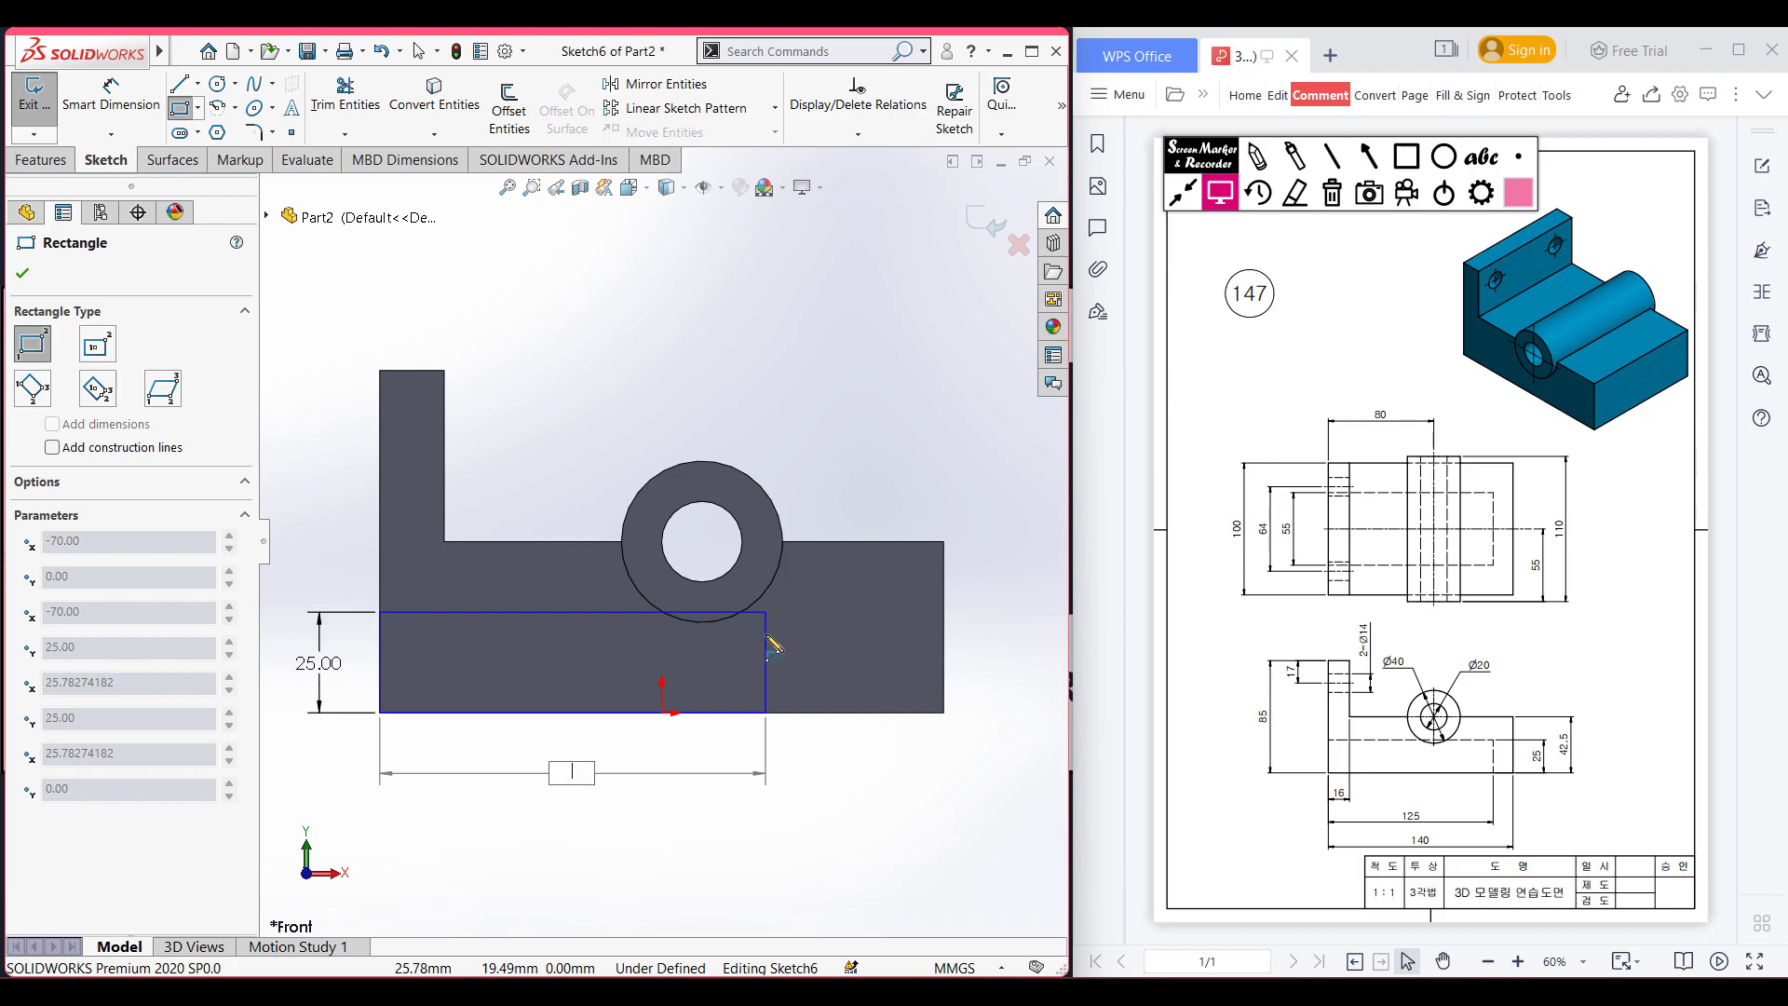
key(Return)
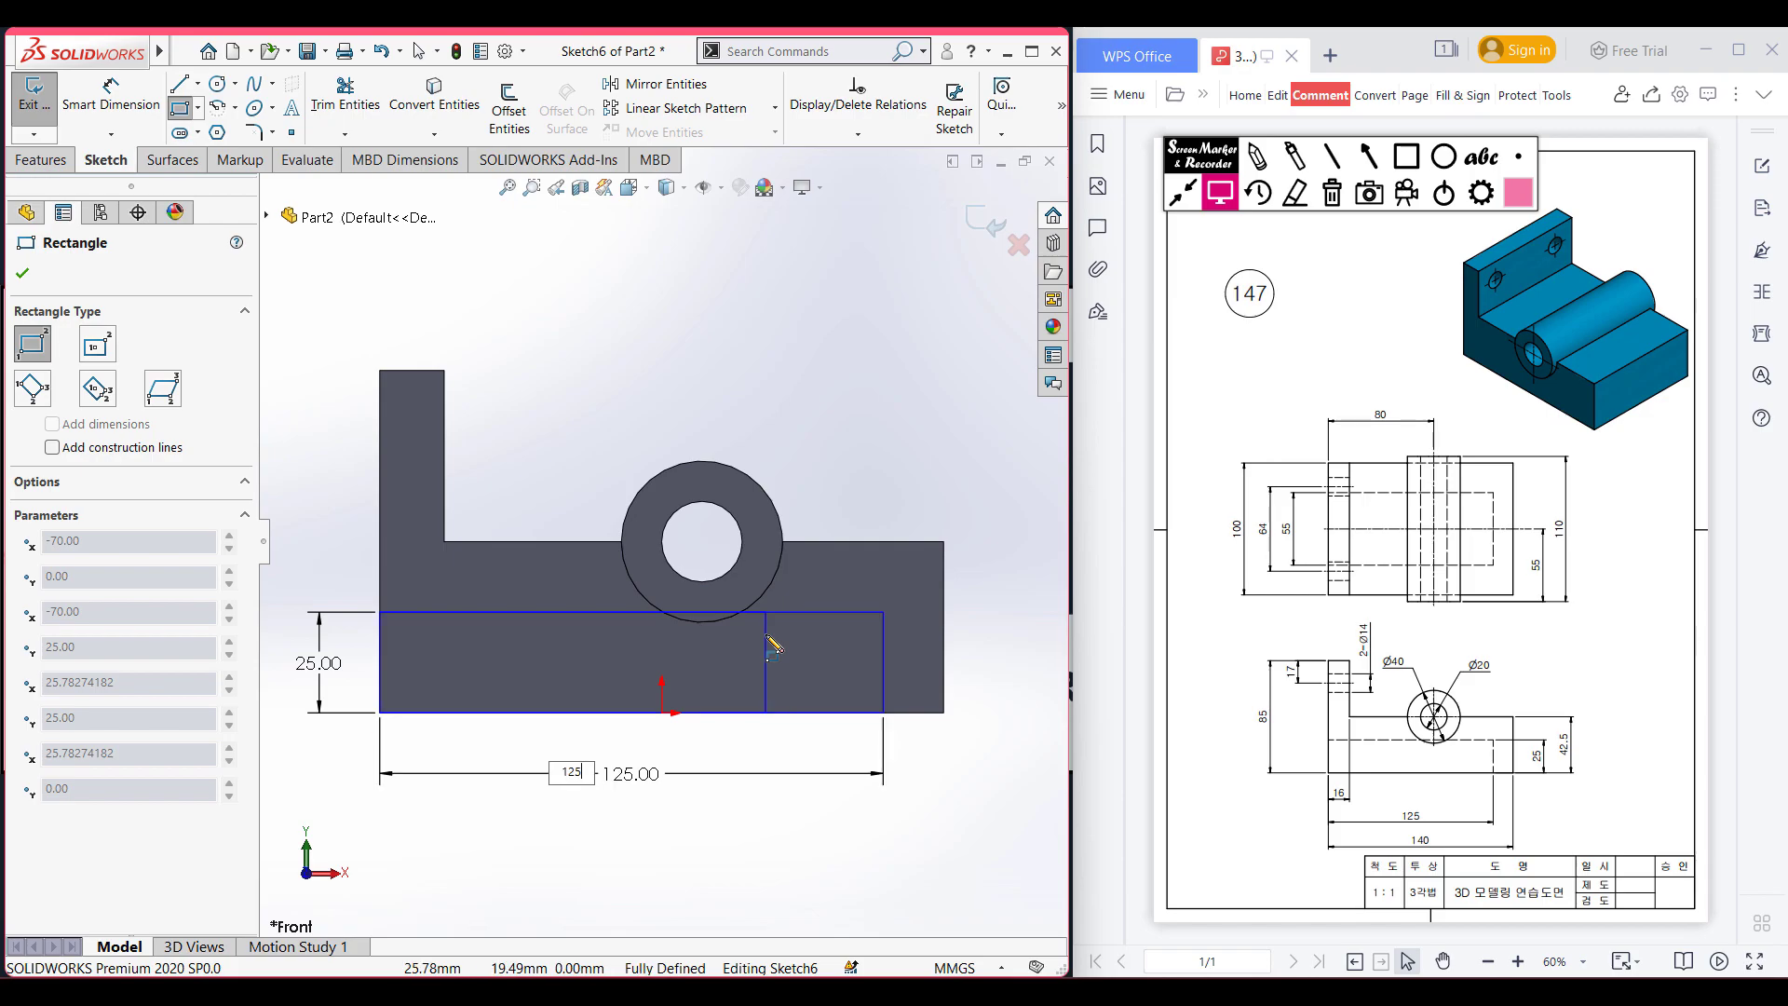
Cut-extrude the 125 by 25 mm rectangle 55 mm with the Mid Plane end condition to form the base's underside pocket.
key(ctrl+7)
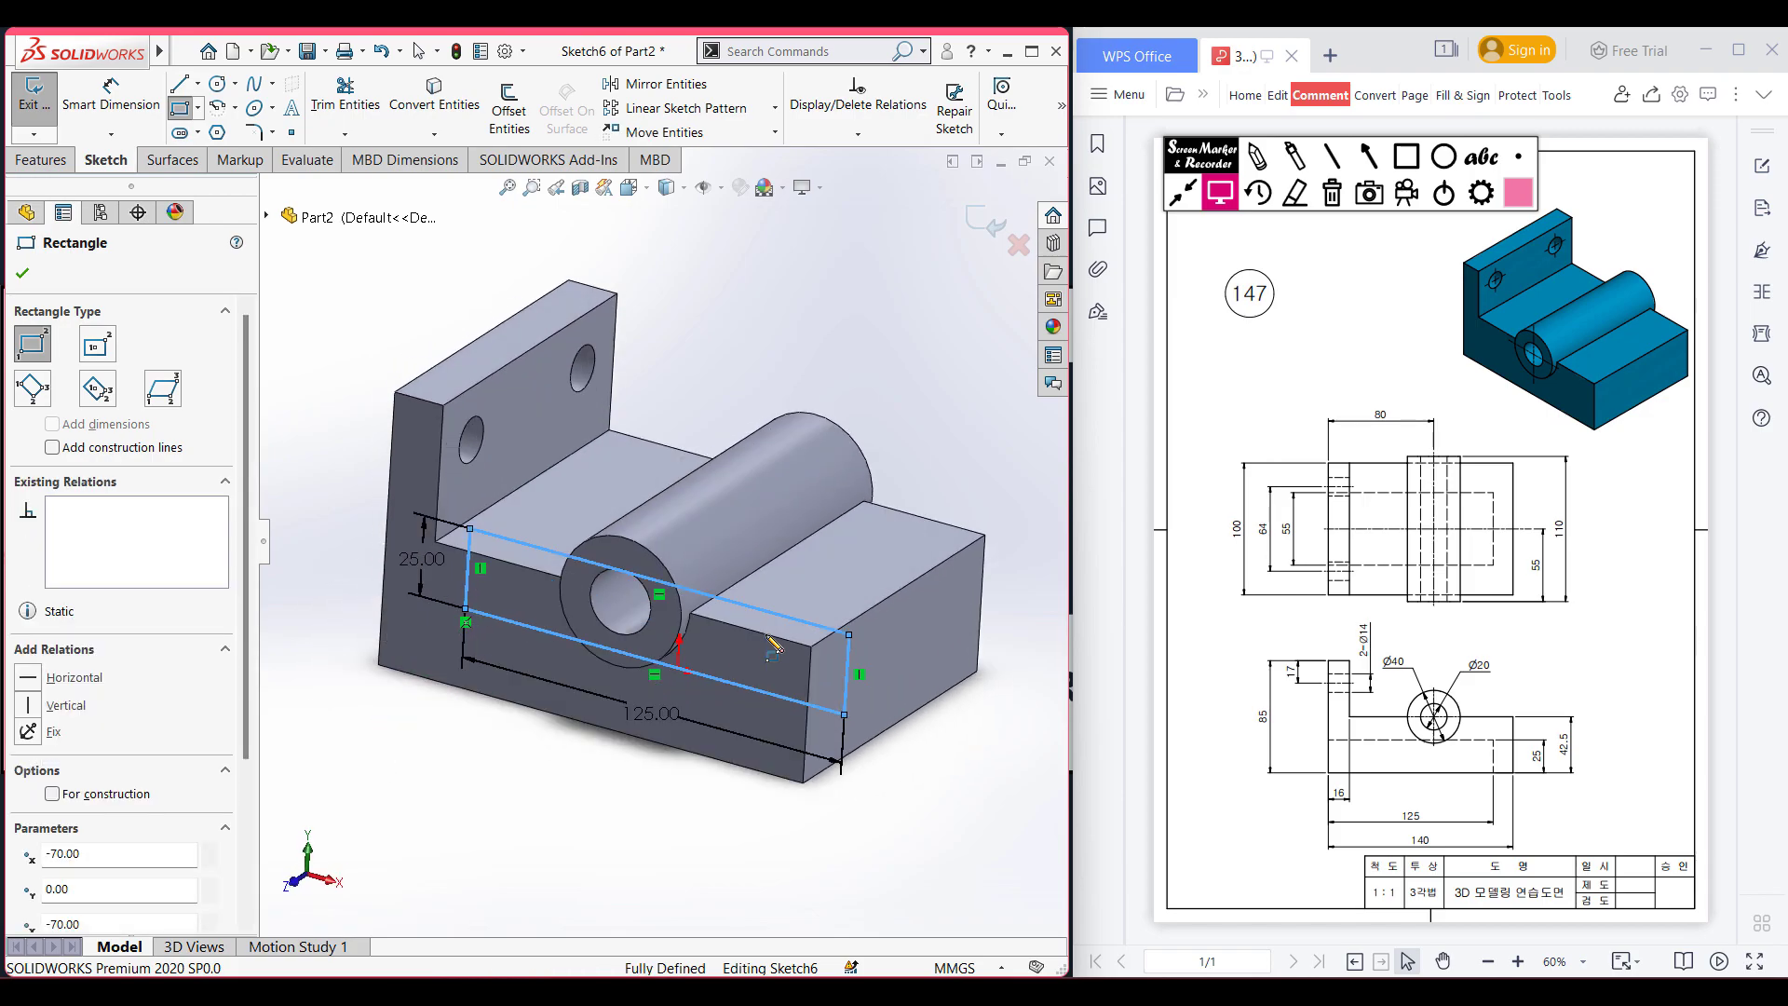
click(15, 159)
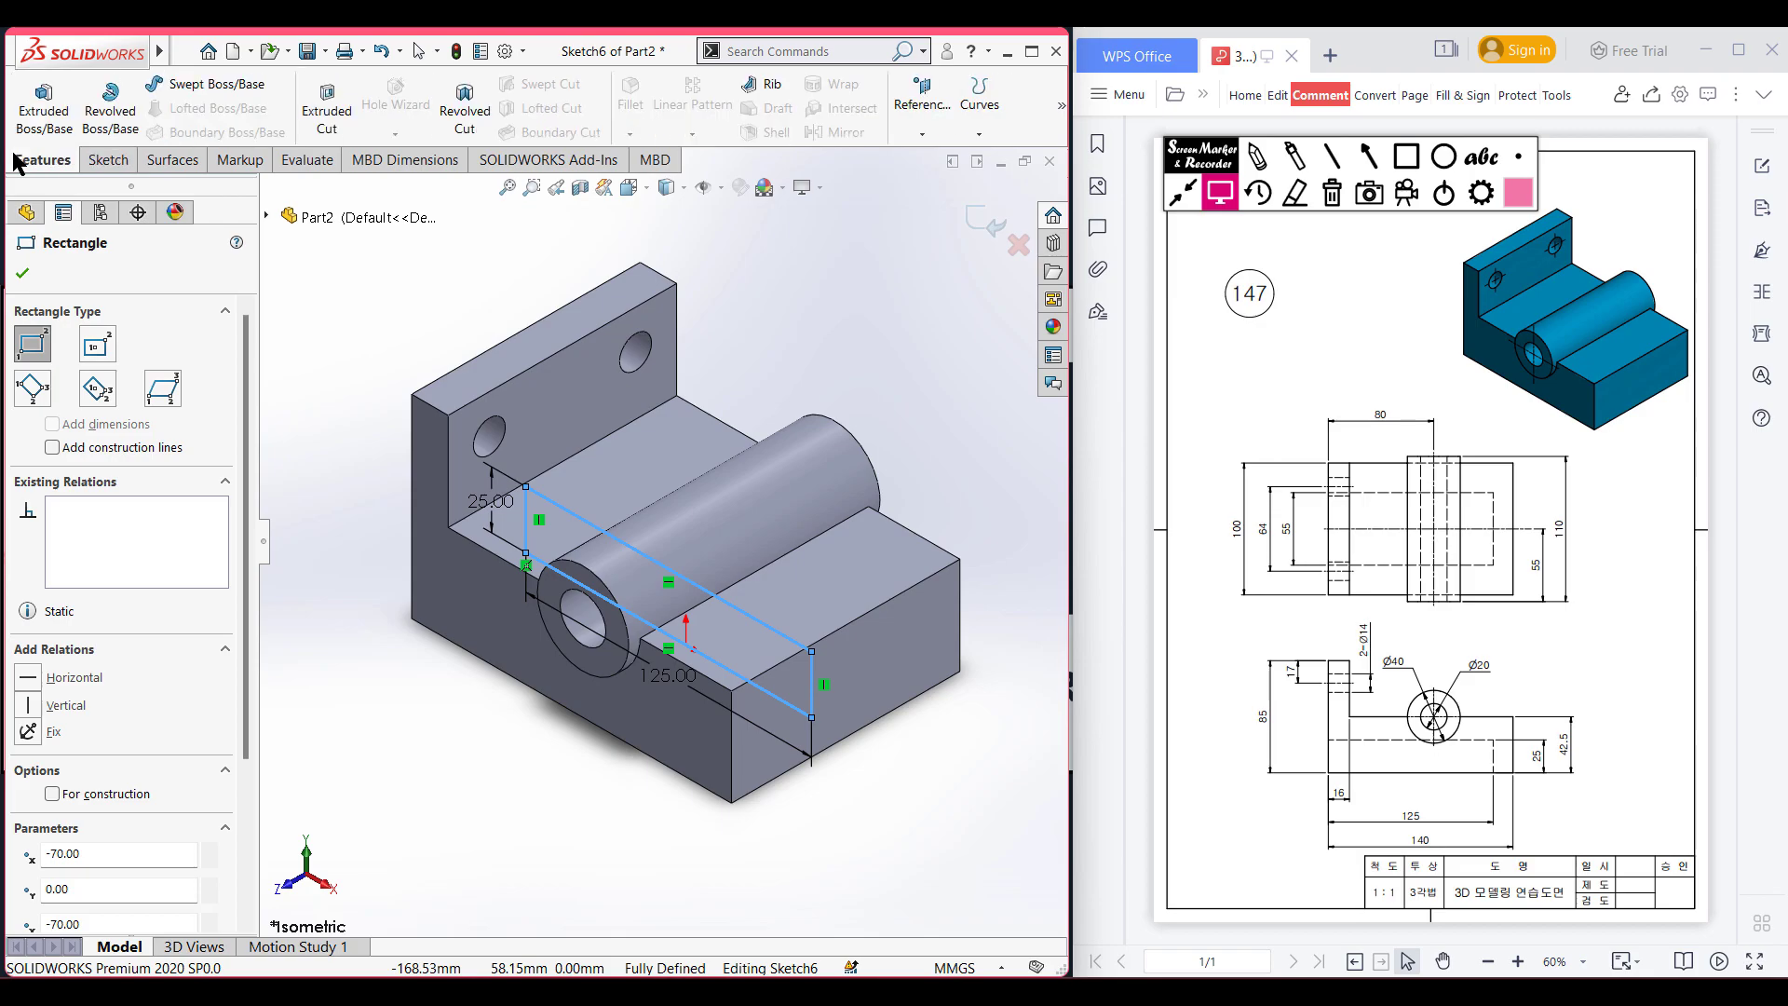
click(328, 117)
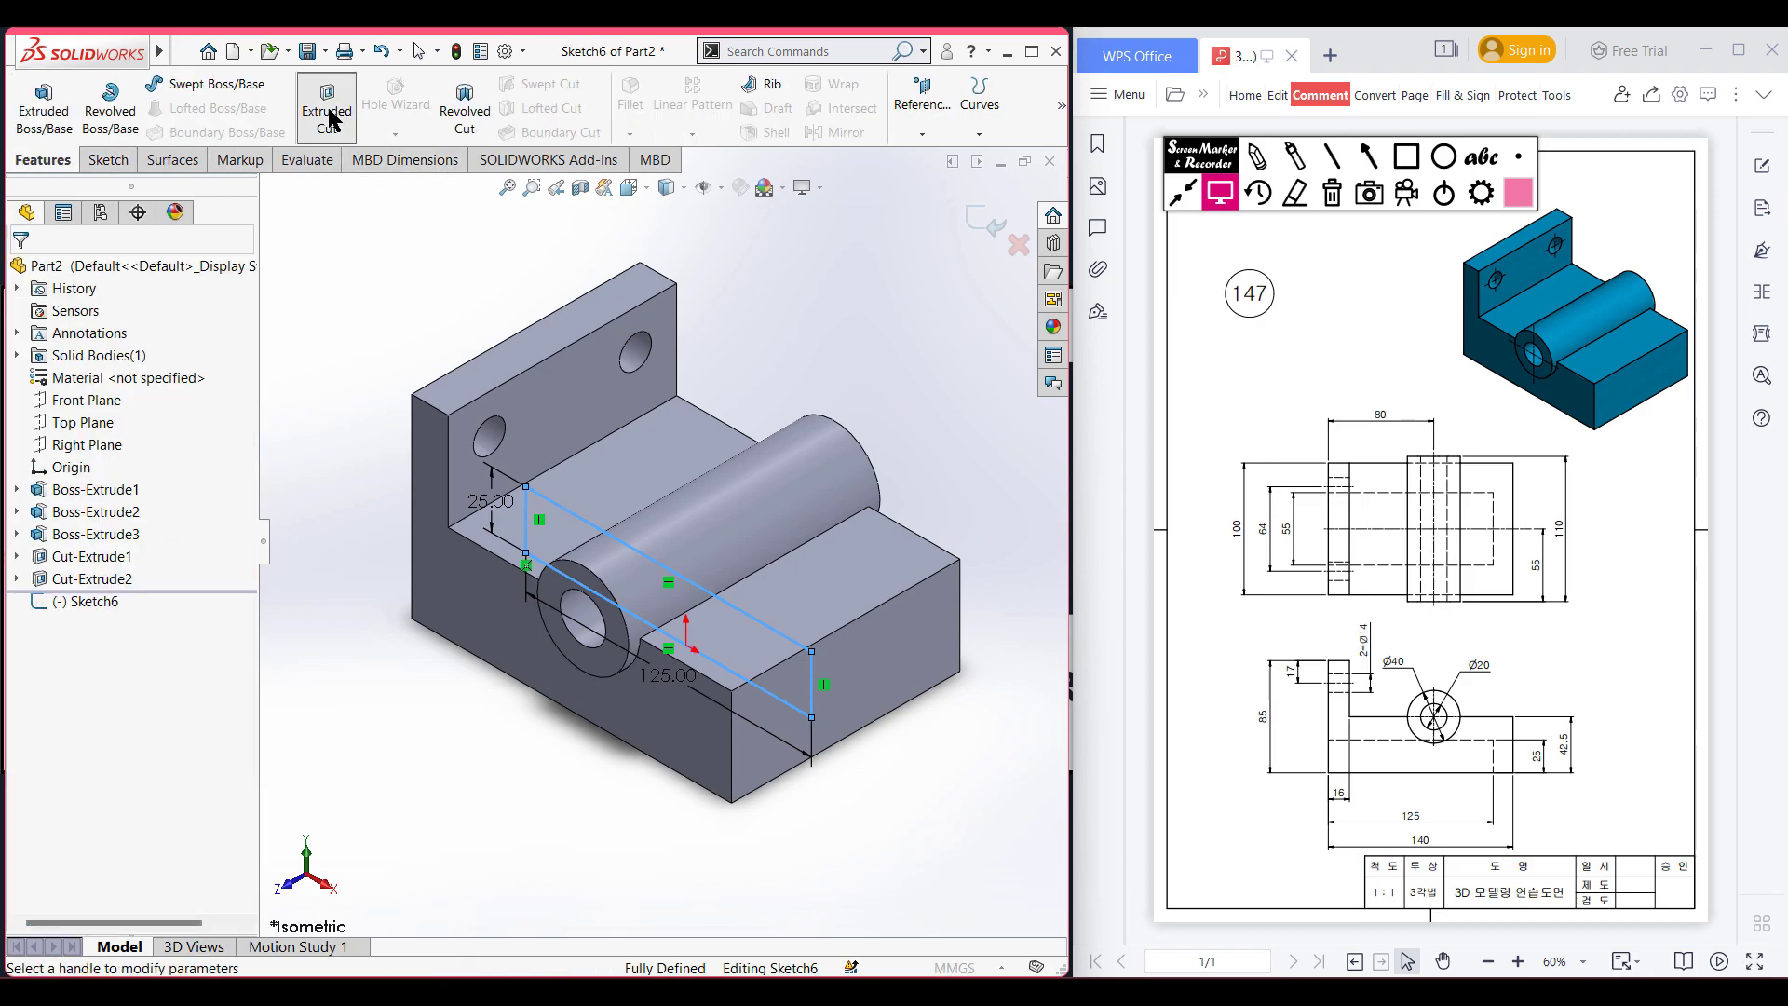
text(55)
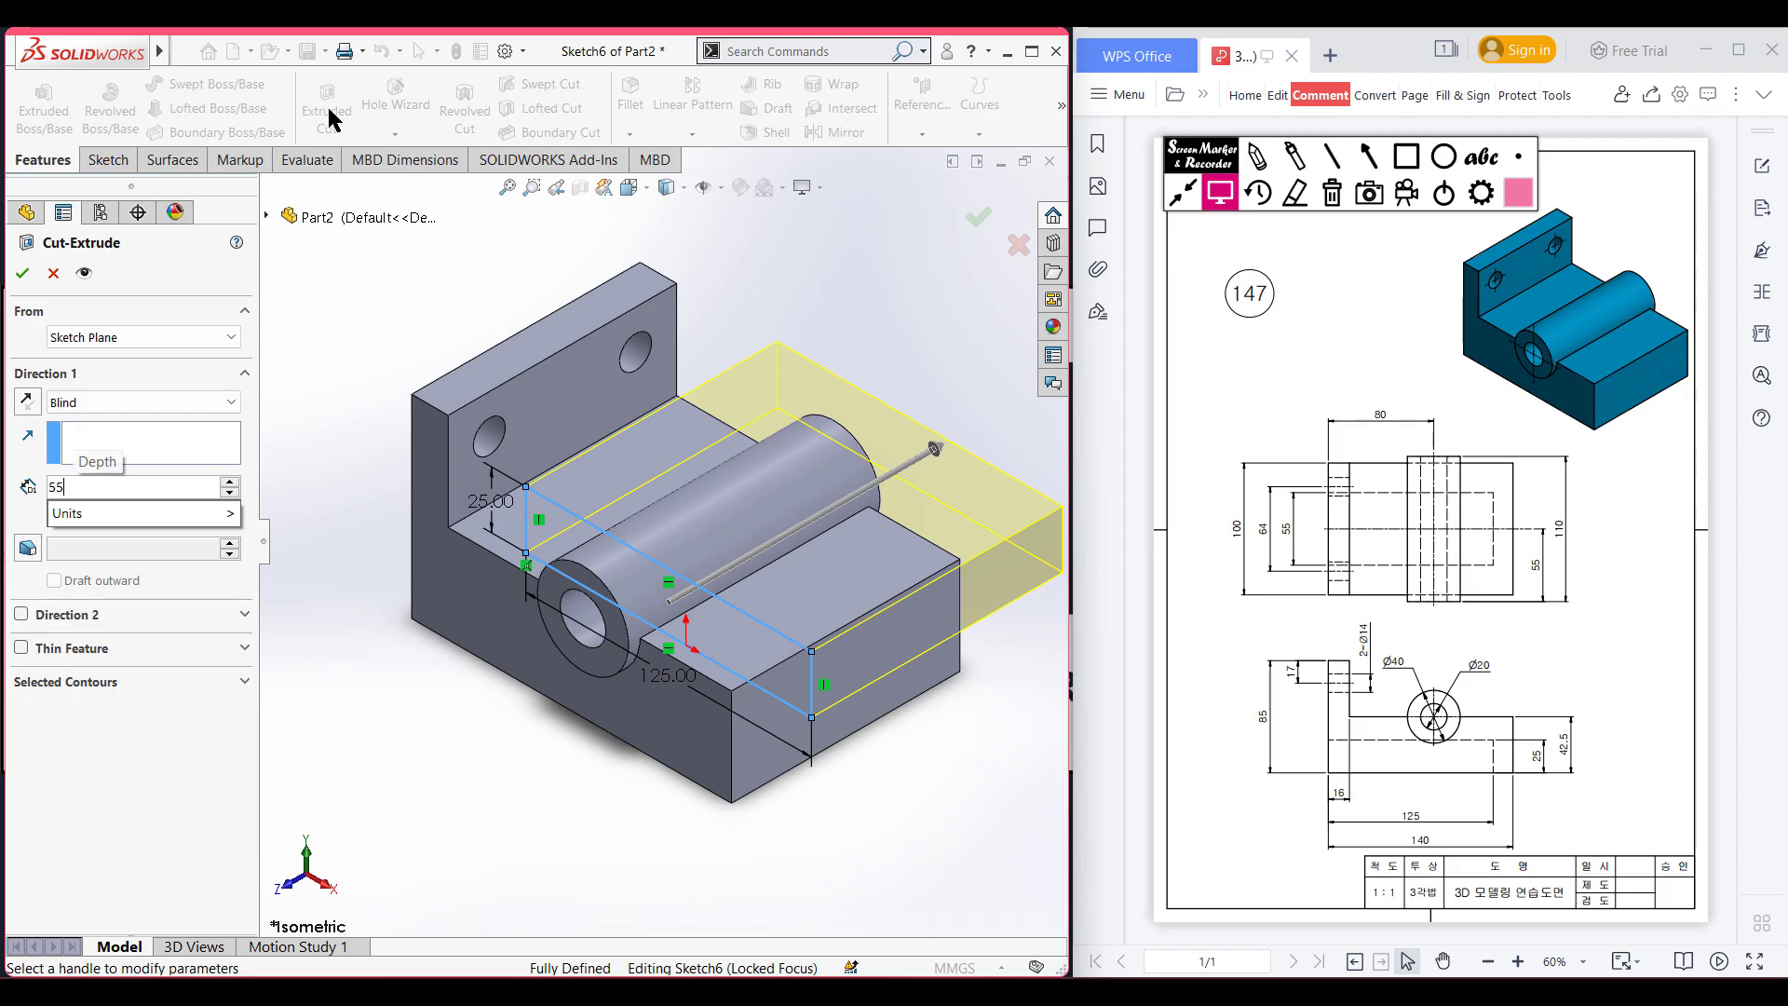
key(Return)
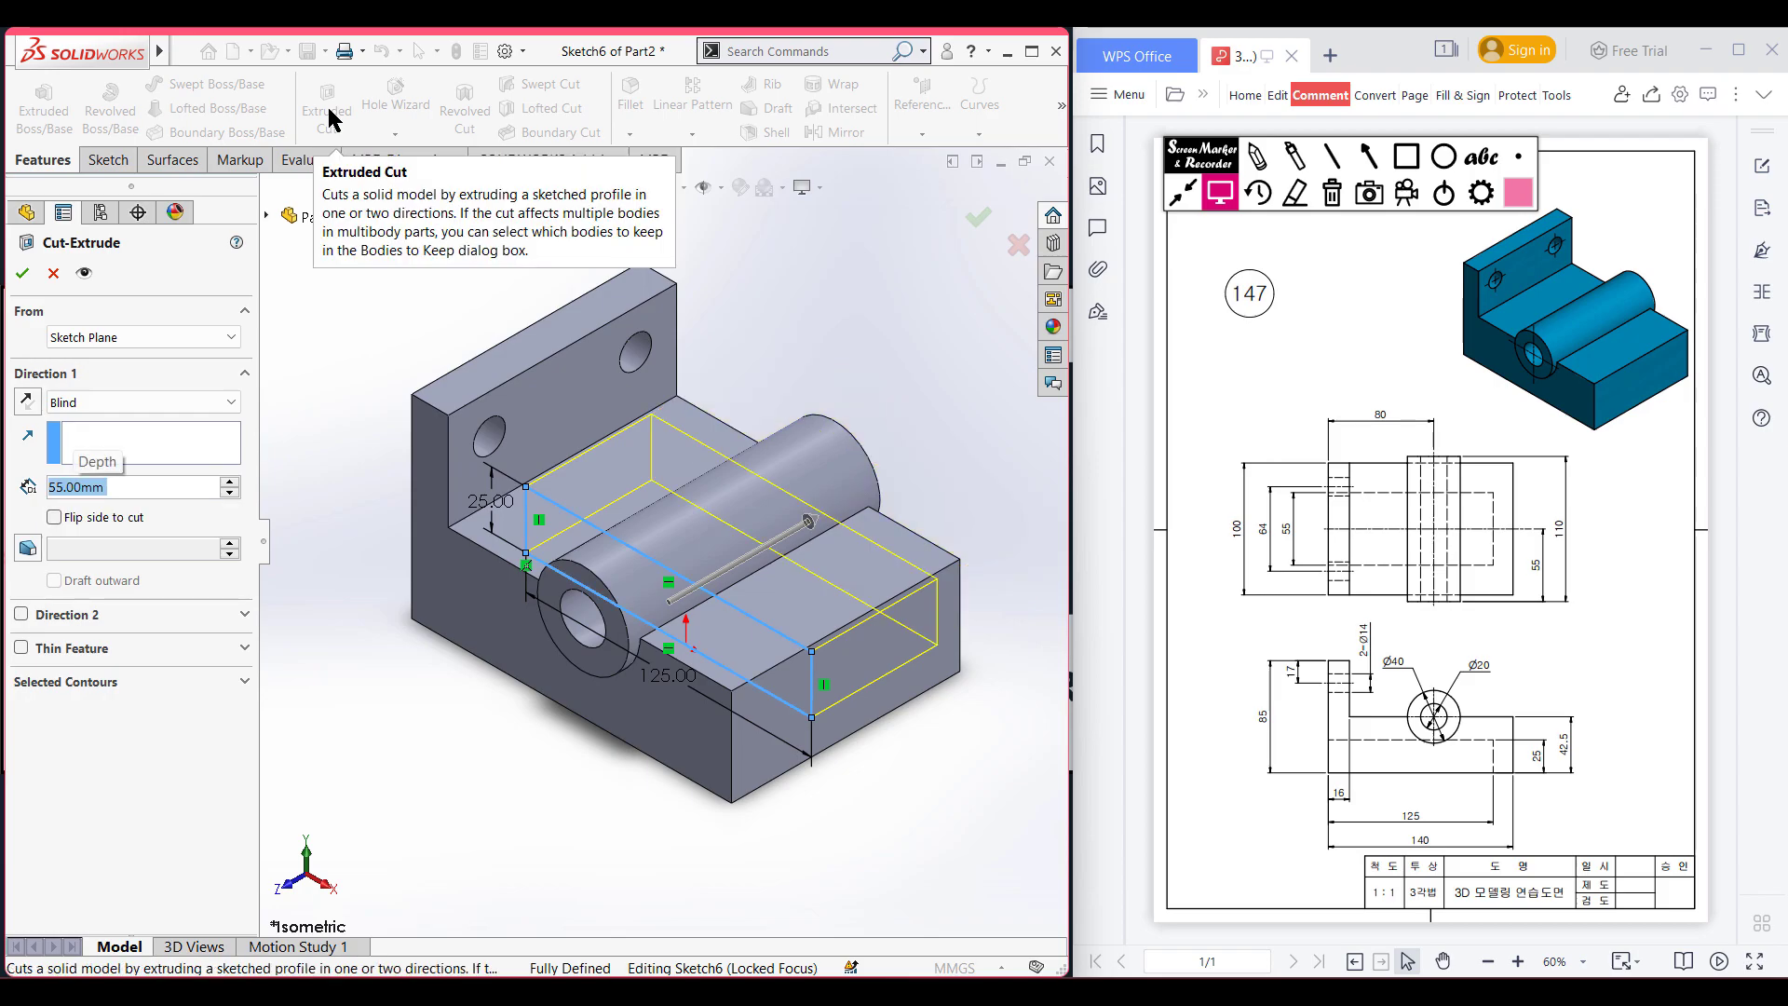
click(192, 402)
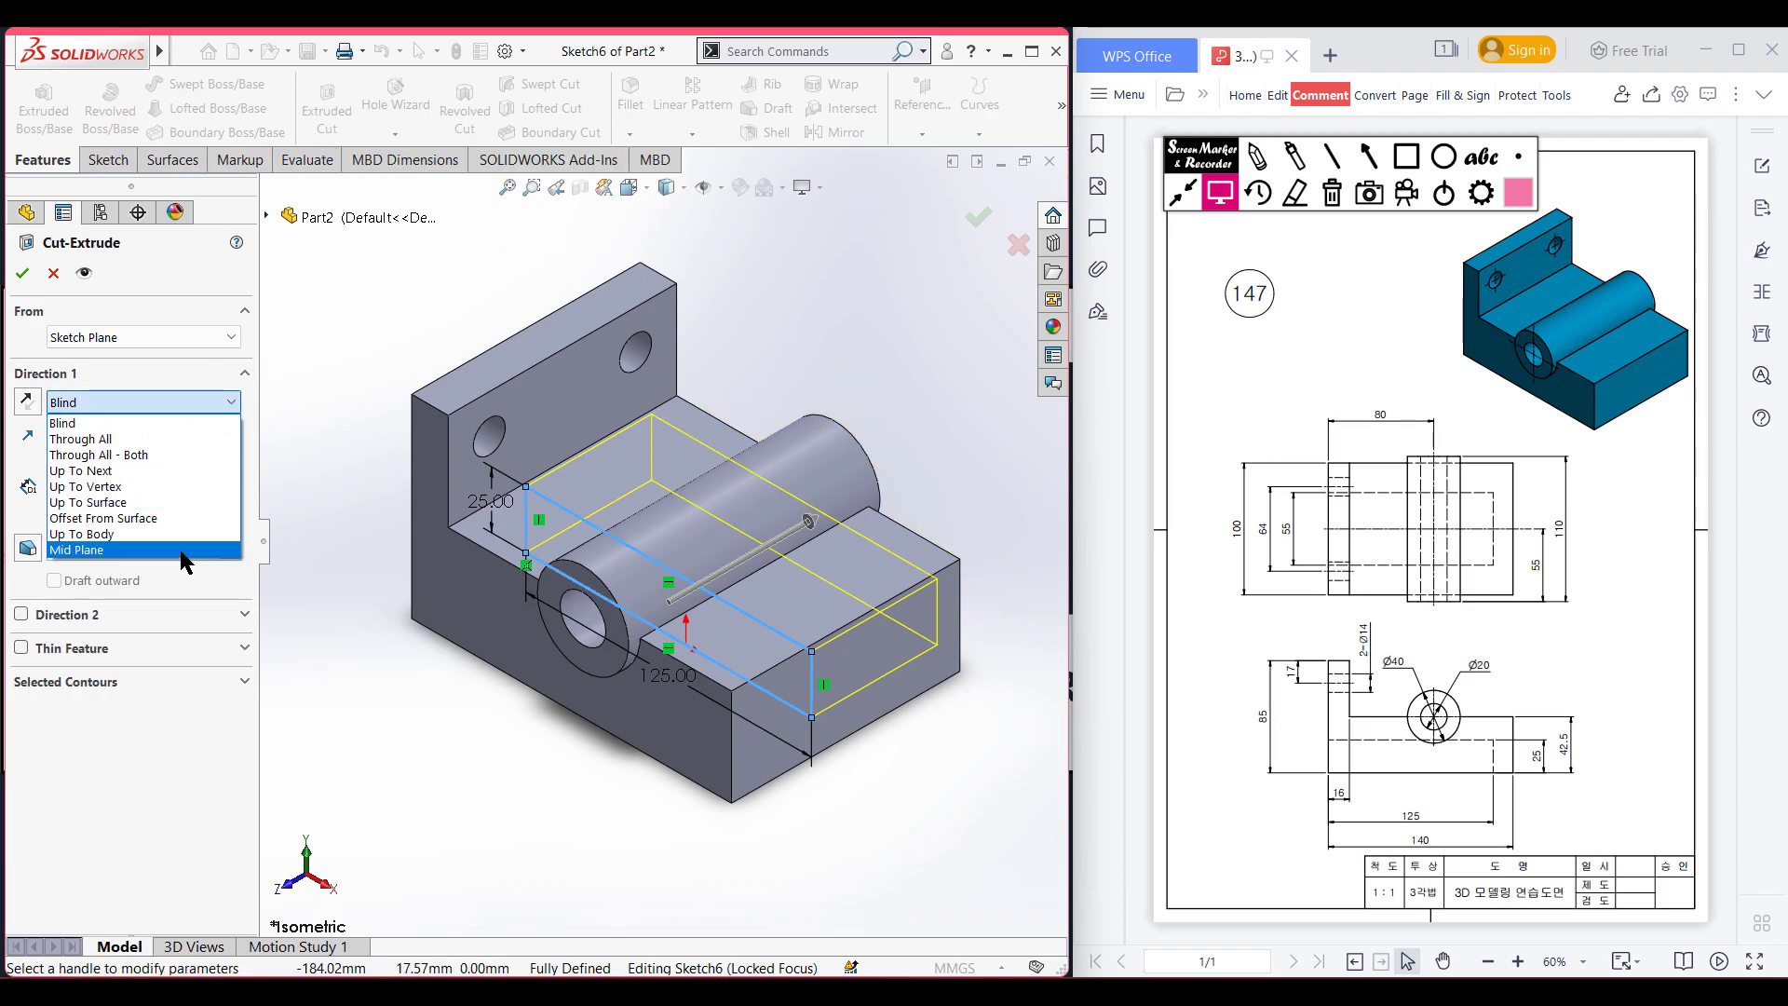
click(177, 549)
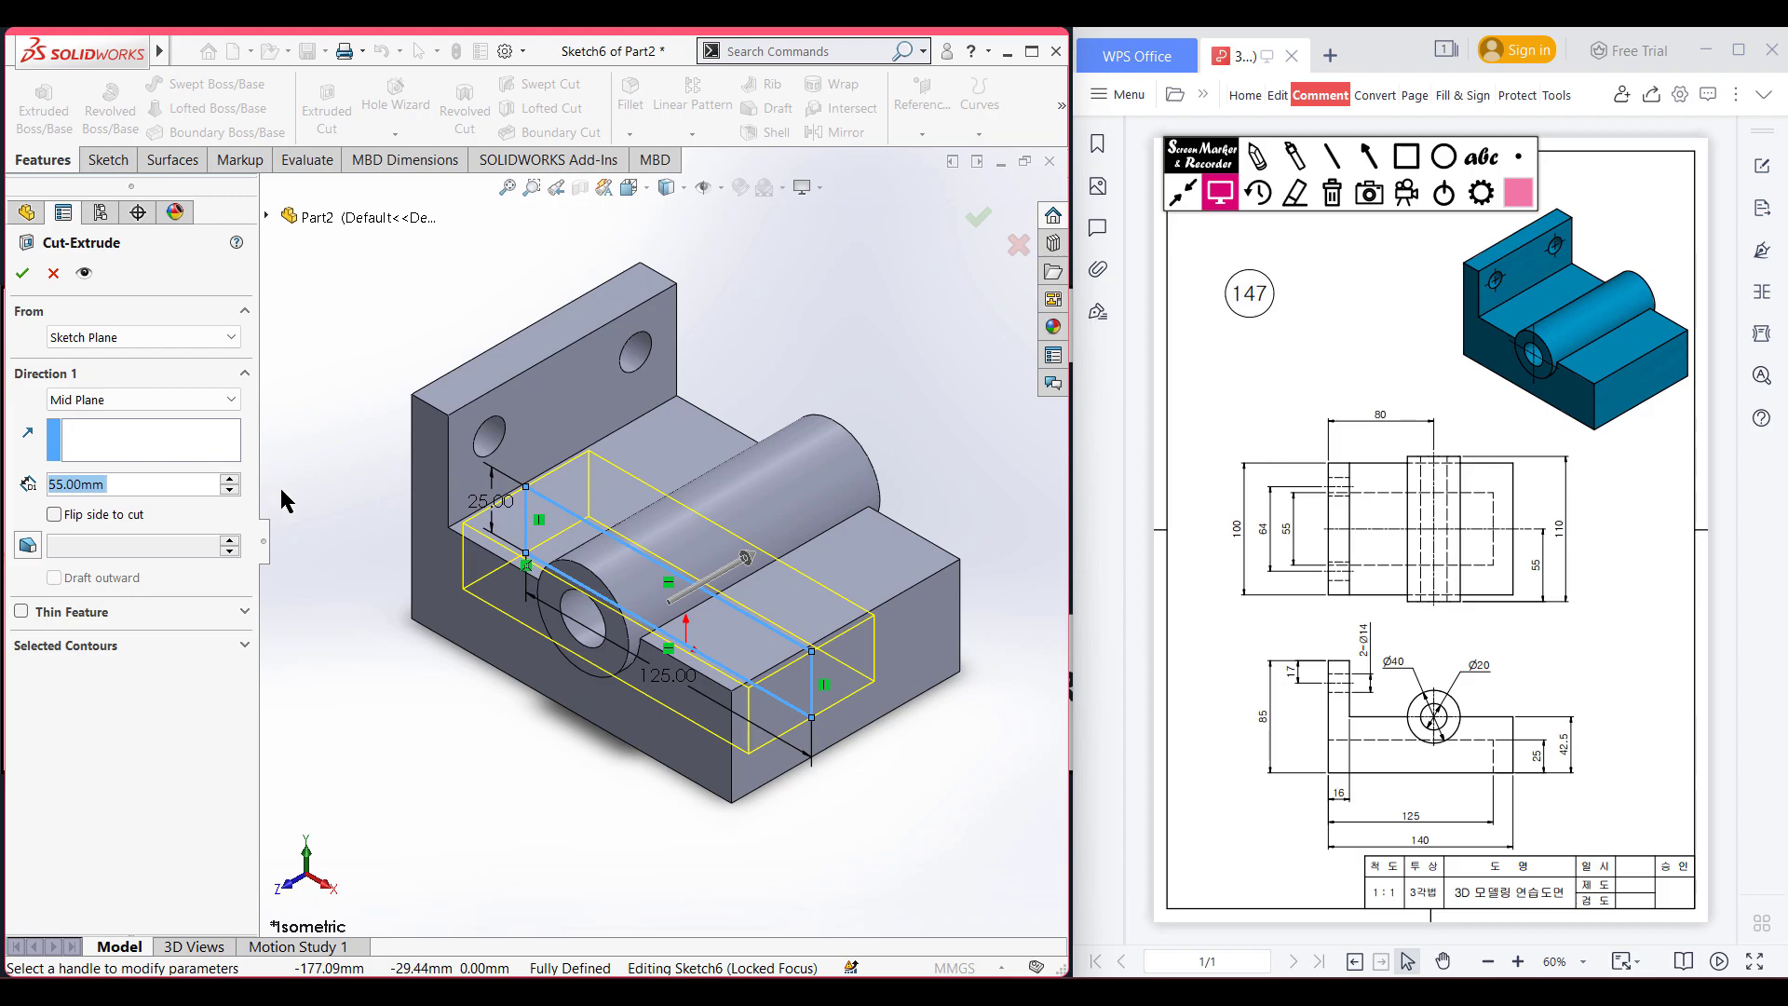
click(22, 273)
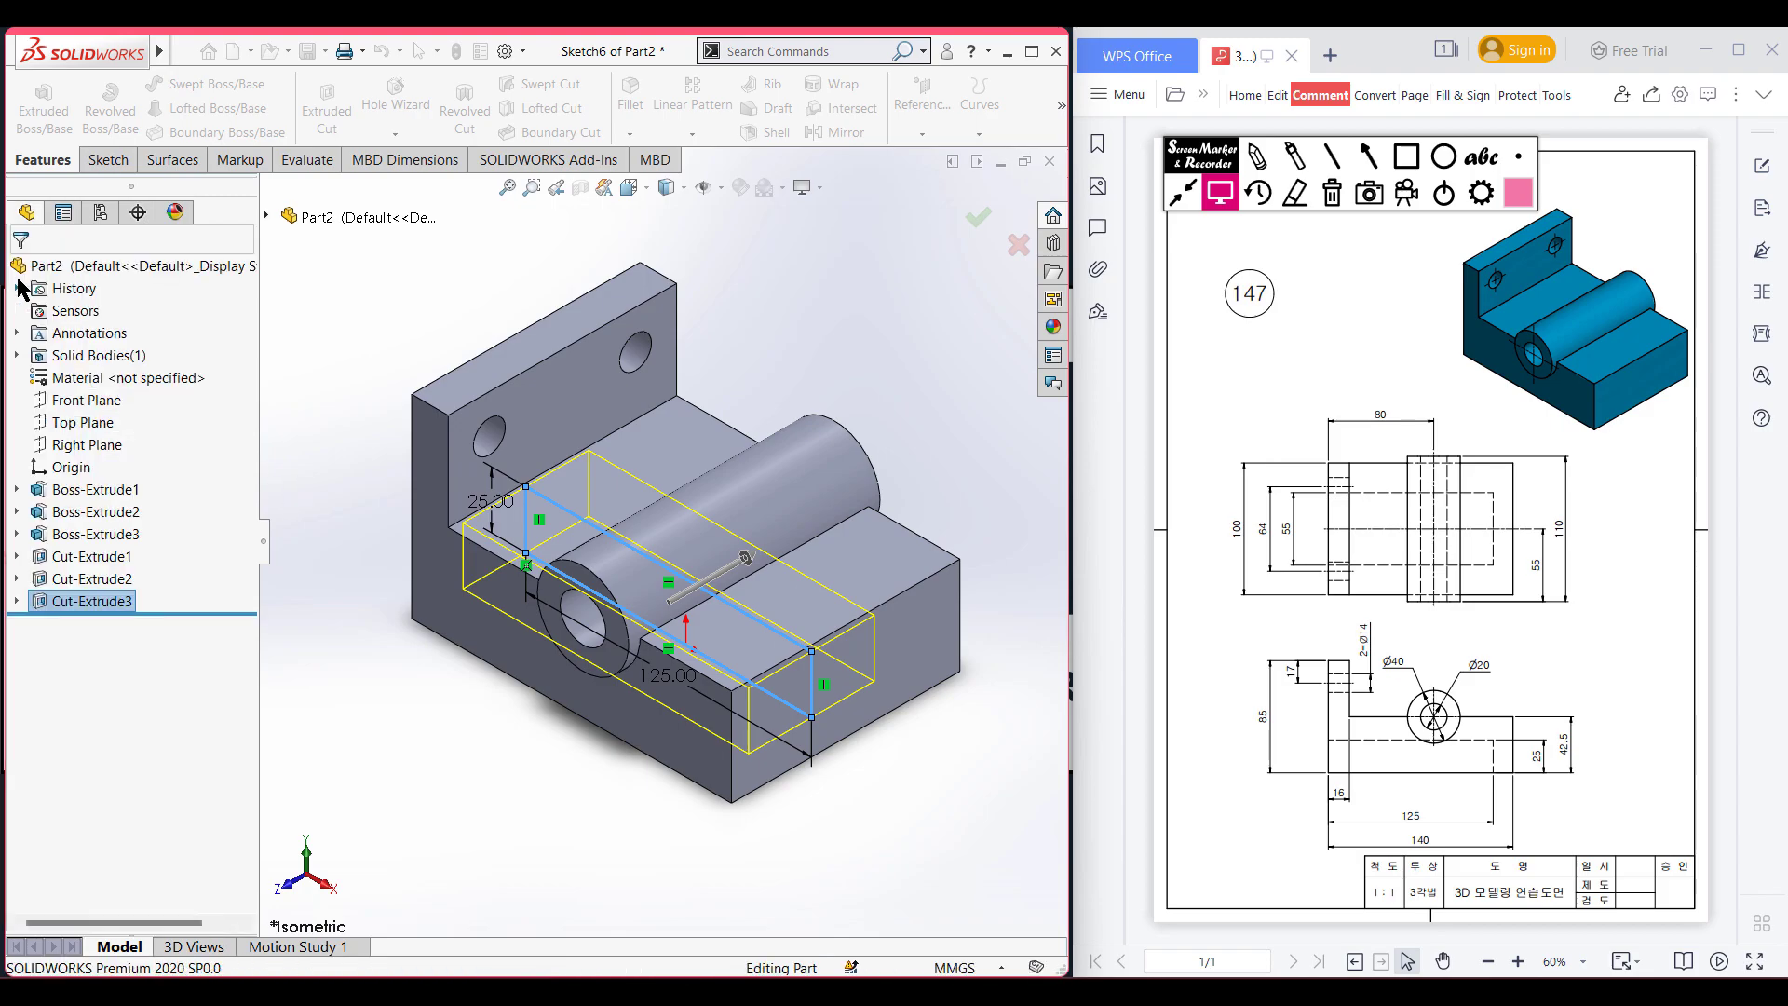
click(515, 773)
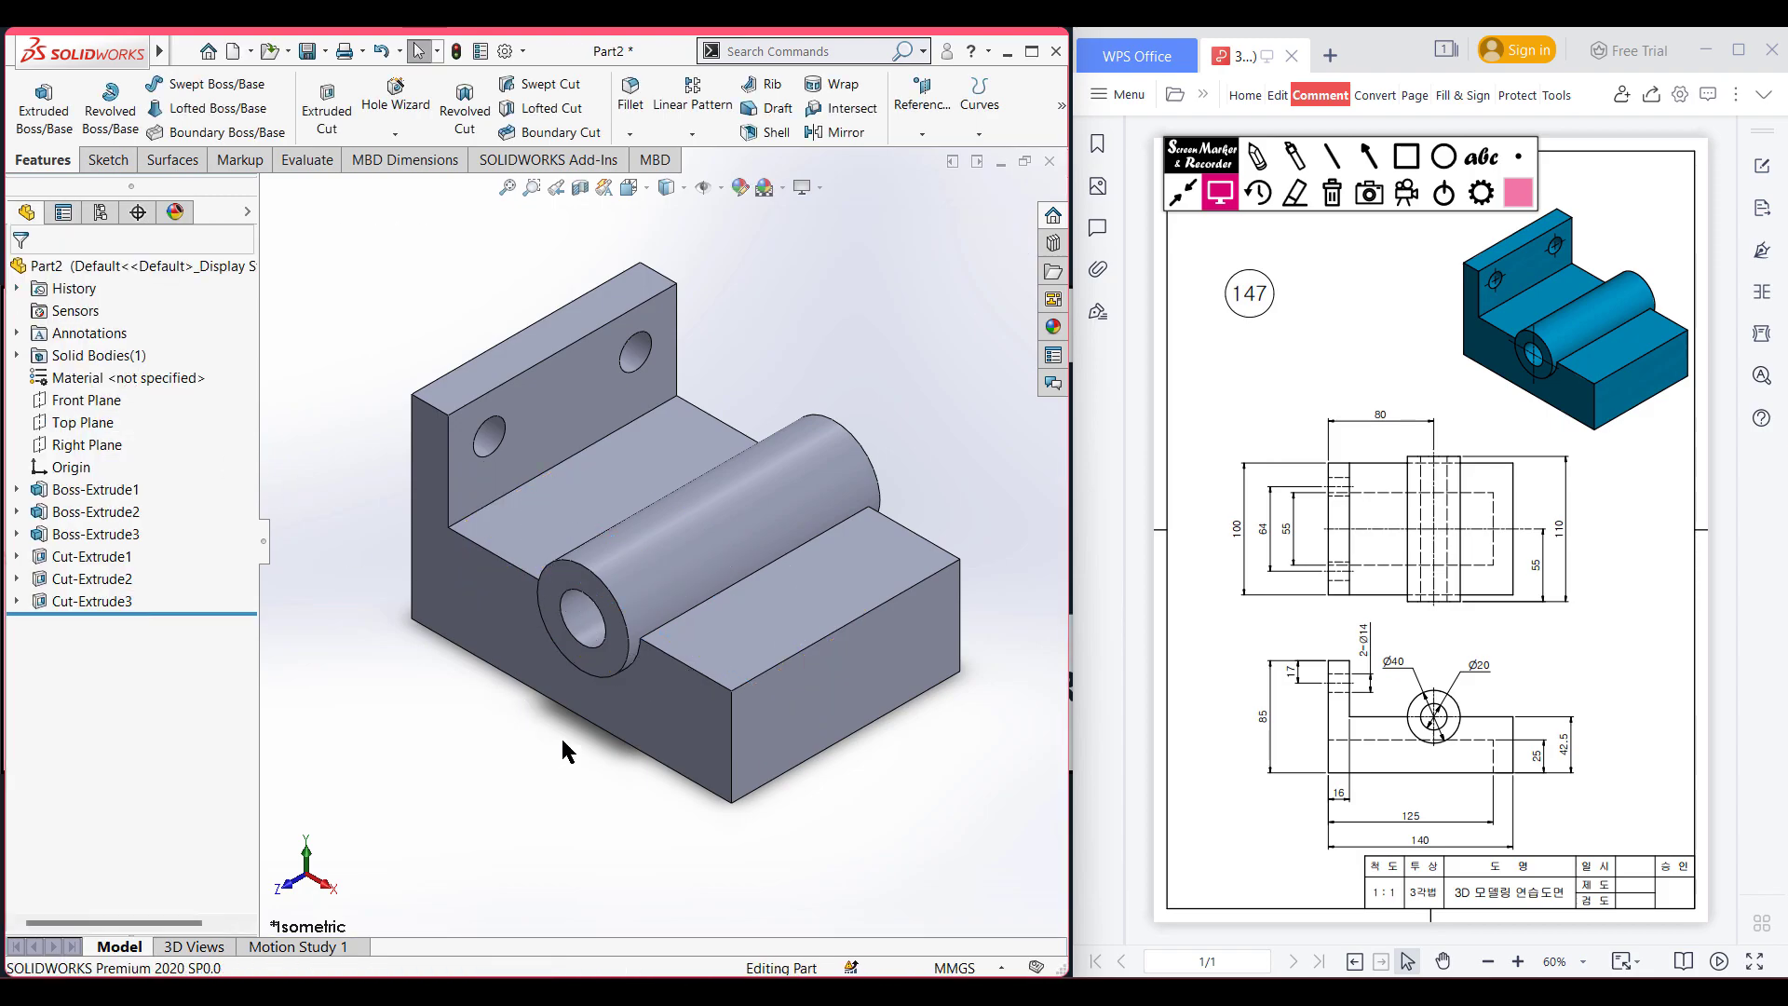